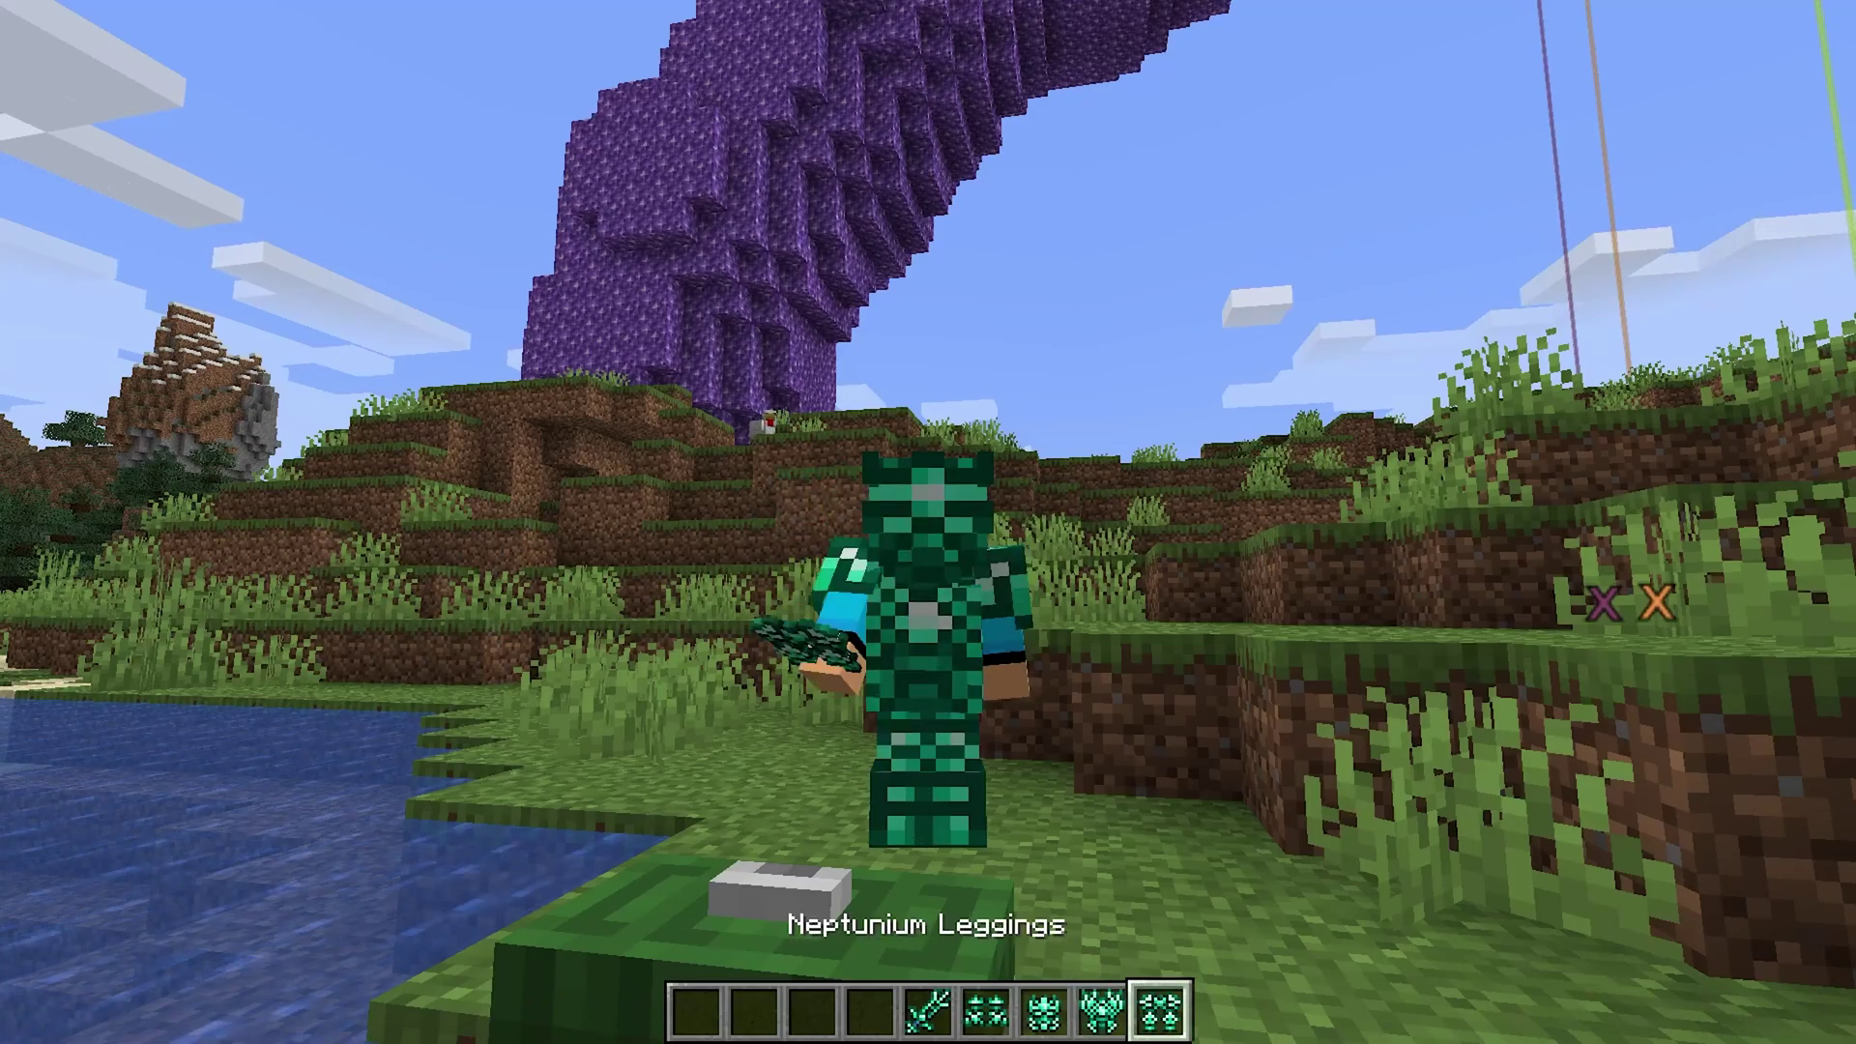
Step: Run the WorldEdit command //replace dark_oak_log diamond_block on the selected region and view the altered trees
{"action": "scroll", "coordinate": [928, 522], "scroll_direction": "up", "scroll_amount": 2}
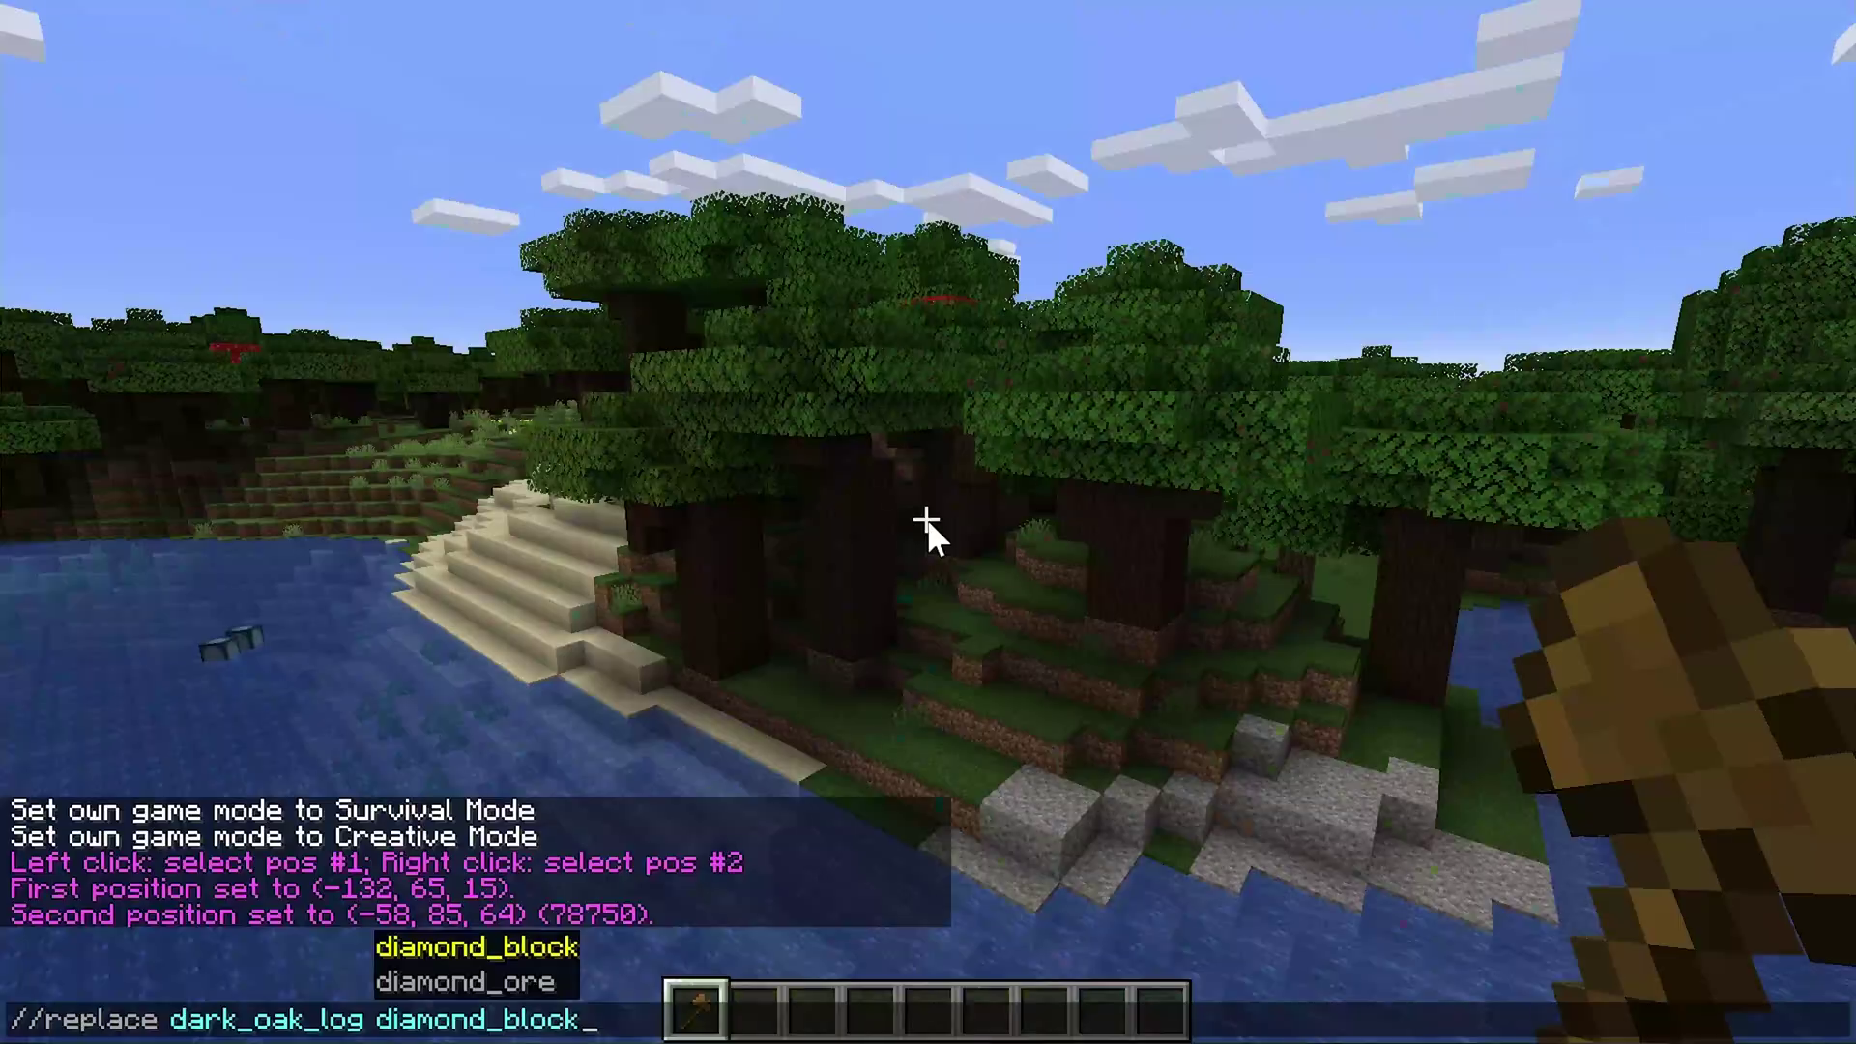
{"action": "key", "text": "Return"}
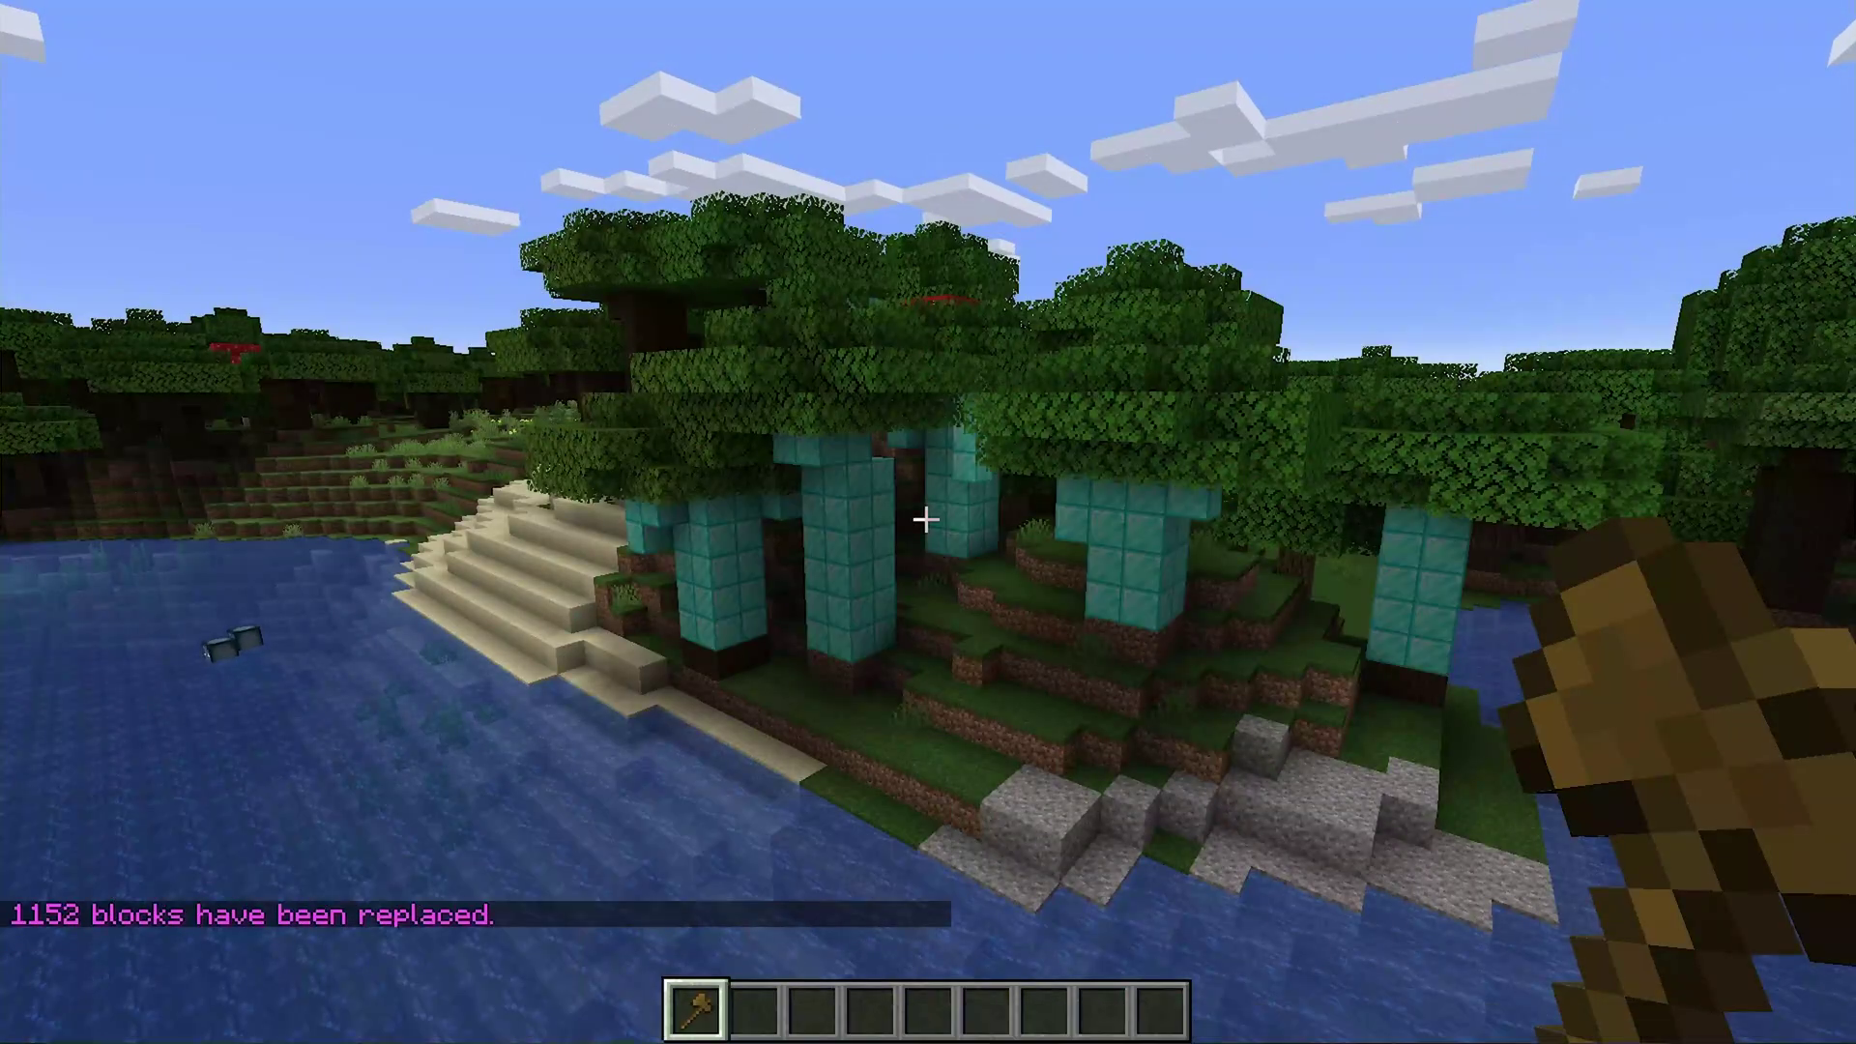
{"action": "key", "text": "w"}
{"action": "key", "text": "a"}
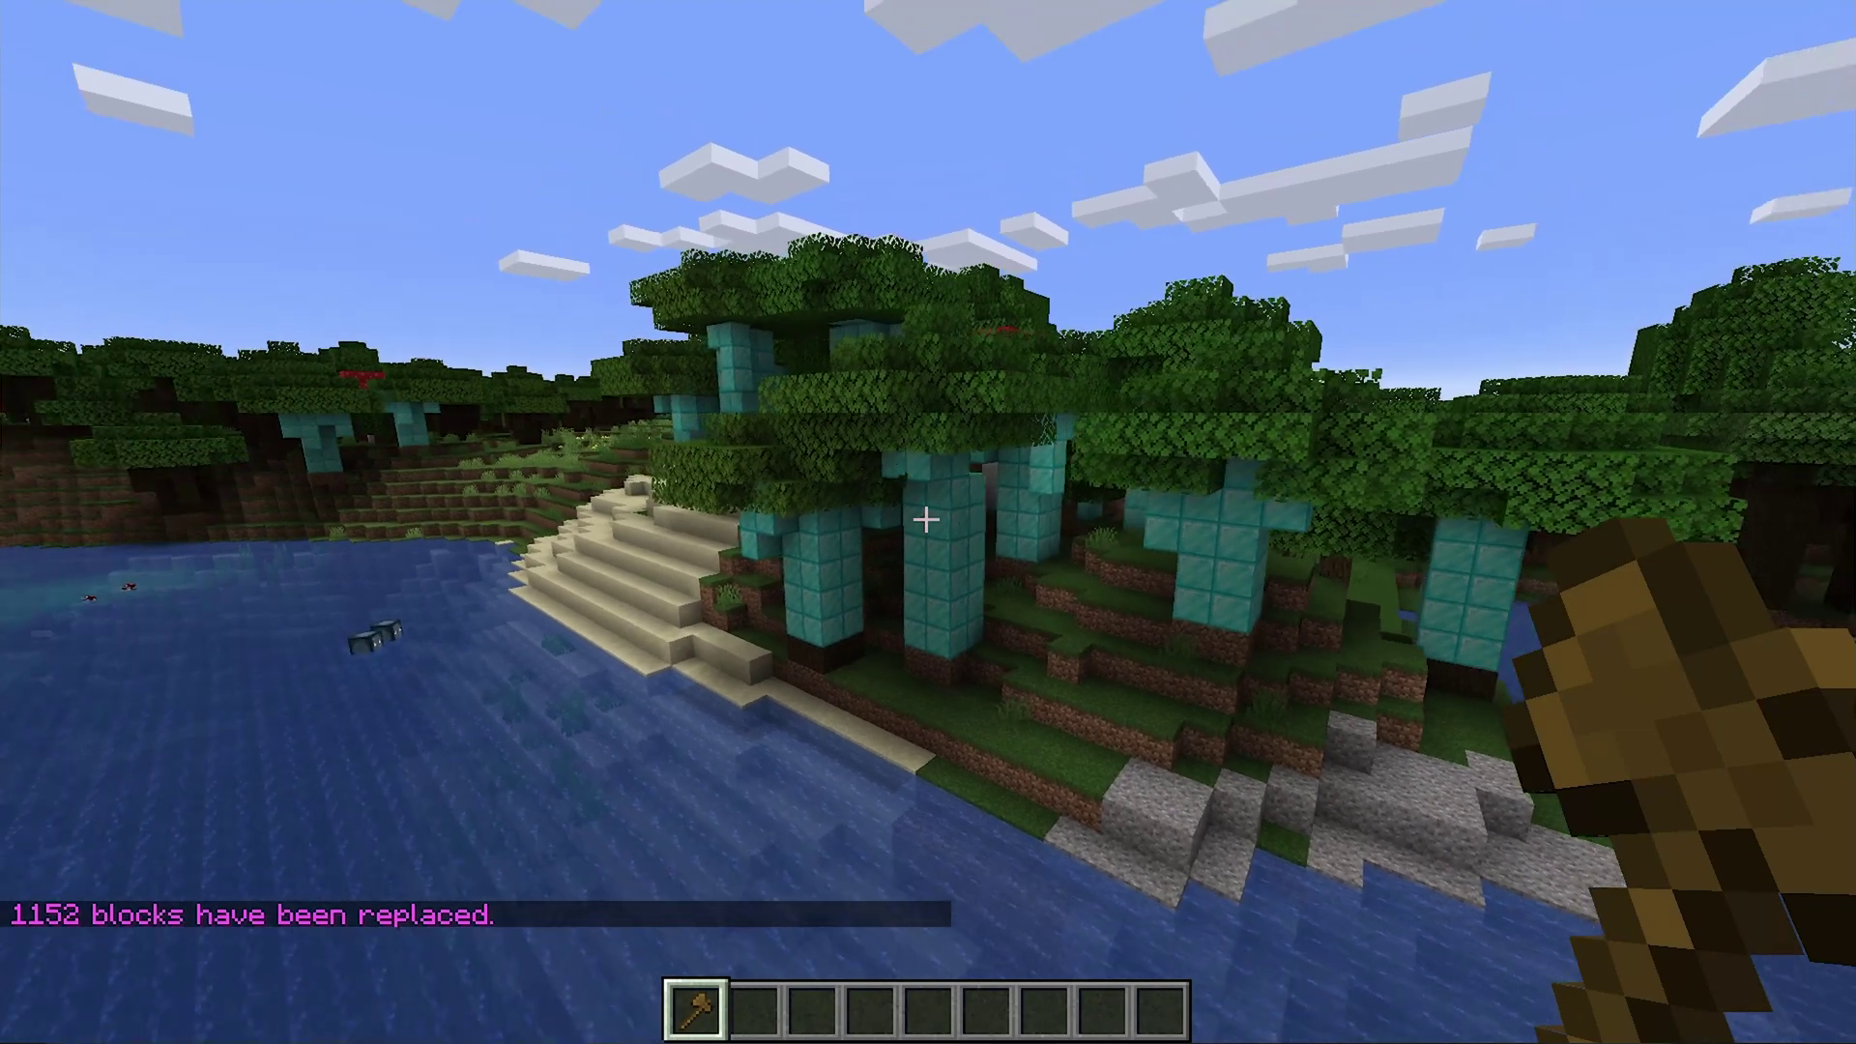
{"action": "key", "text": "w"}
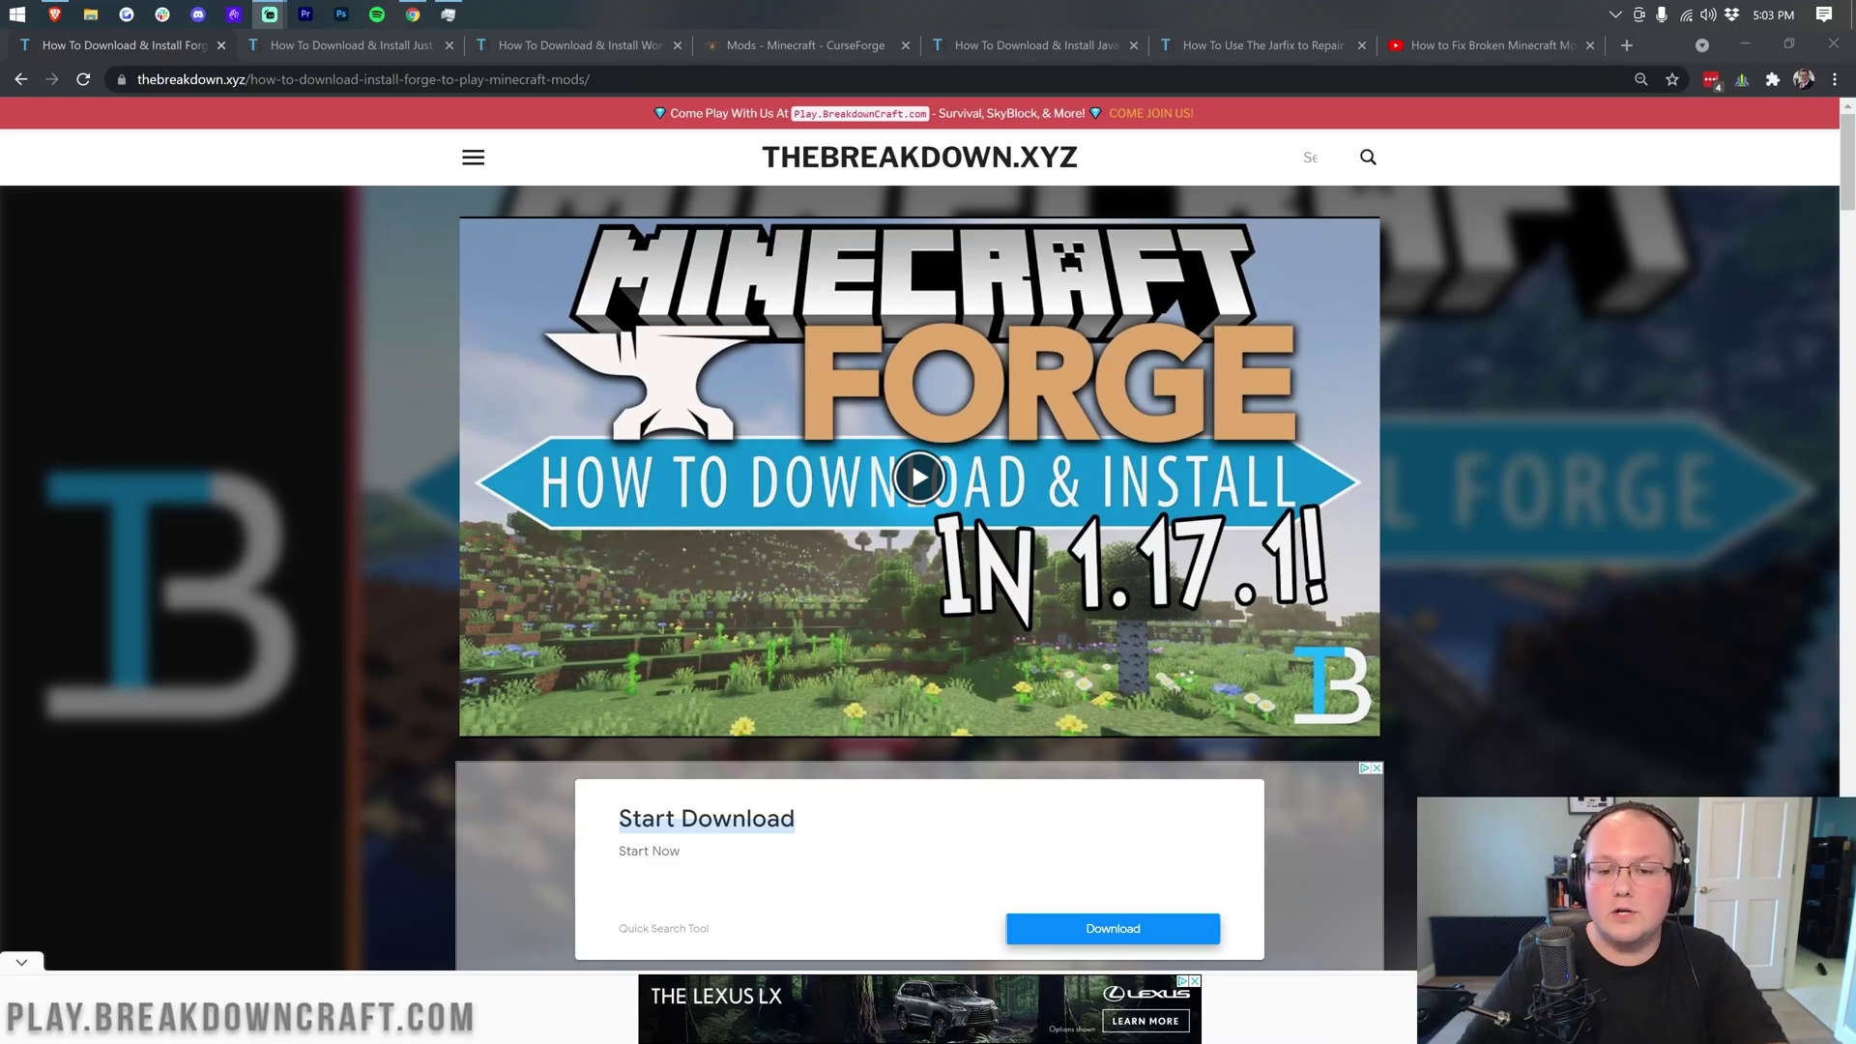
Step: Look over the Forge, Just Enough Items and World Edit installation articles, ending on the Forge article
{"action": "scroll", "coordinate": [961, 451], "scroll_direction": "down", "scroll_amount": 4}
{"action": "scroll", "coordinate": [868, 705], "scroll_direction": "up", "scroll_amount": 4}
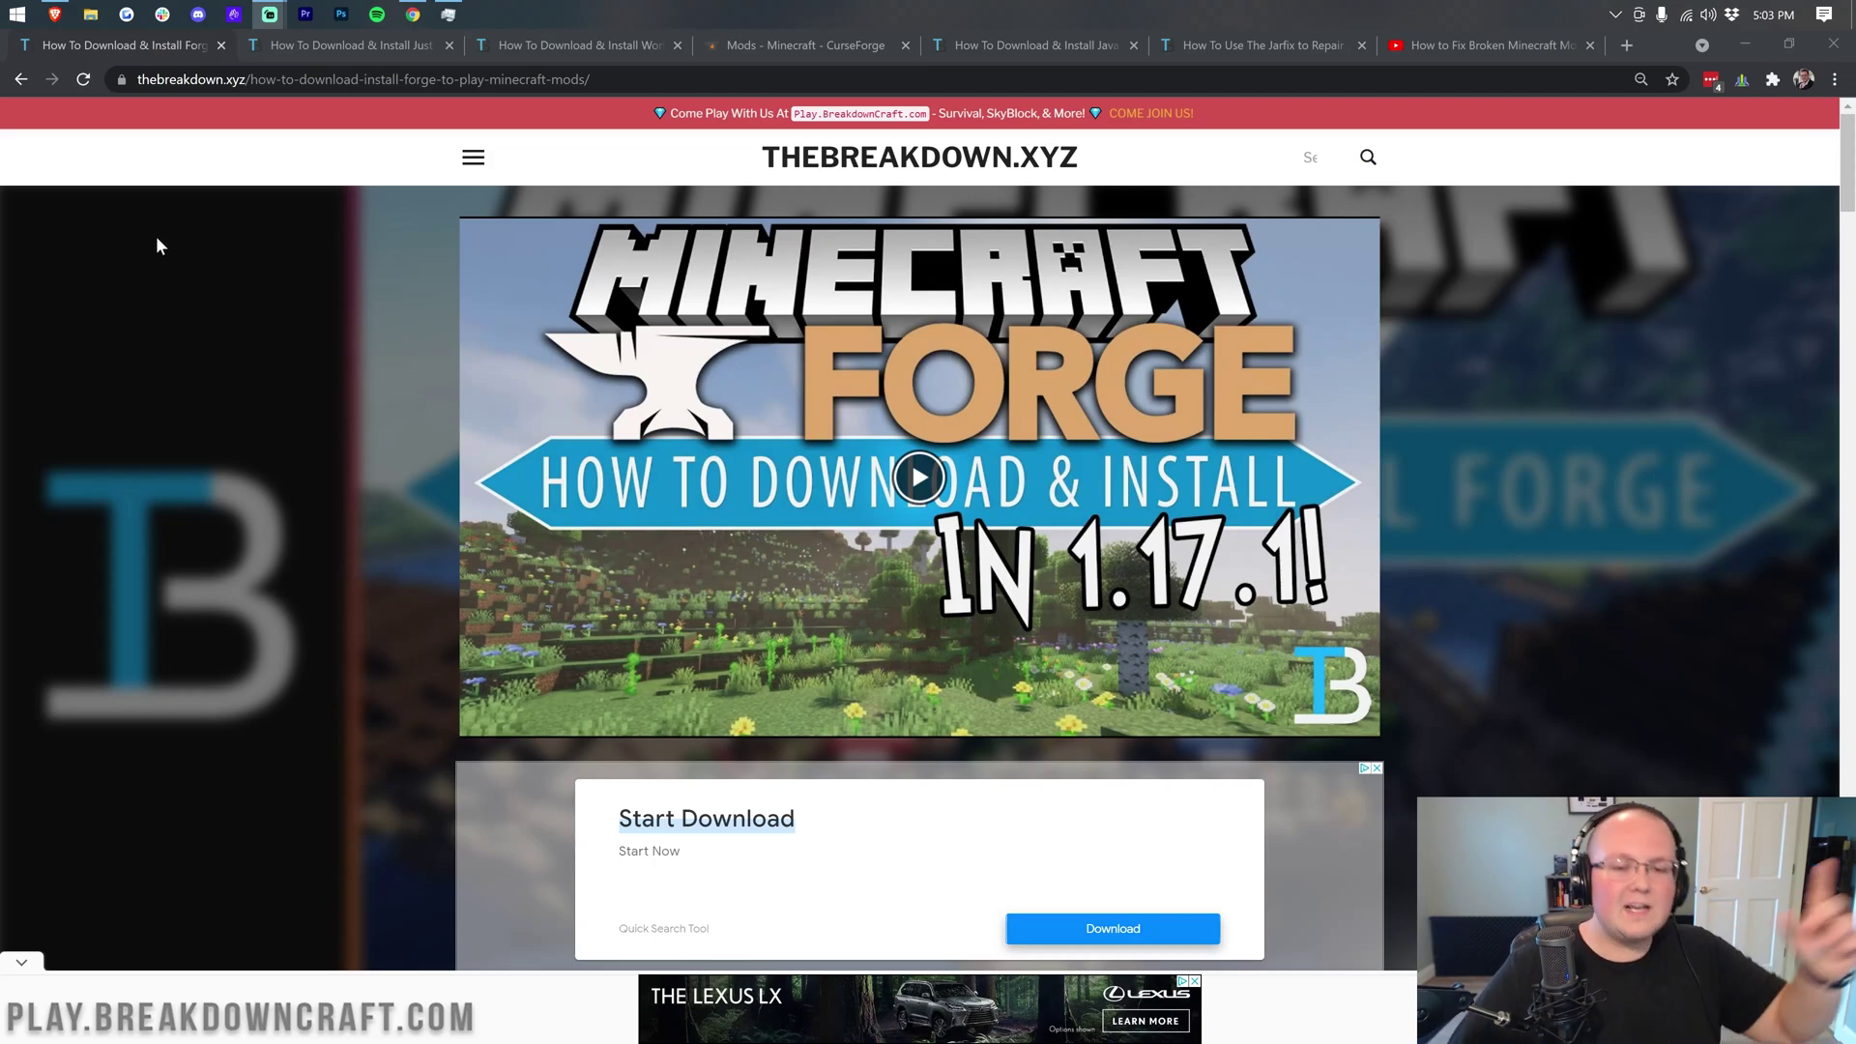
{"action": "left_click", "coordinate": [309, 44]}
{"action": "left_click", "coordinate": [523, 56]}
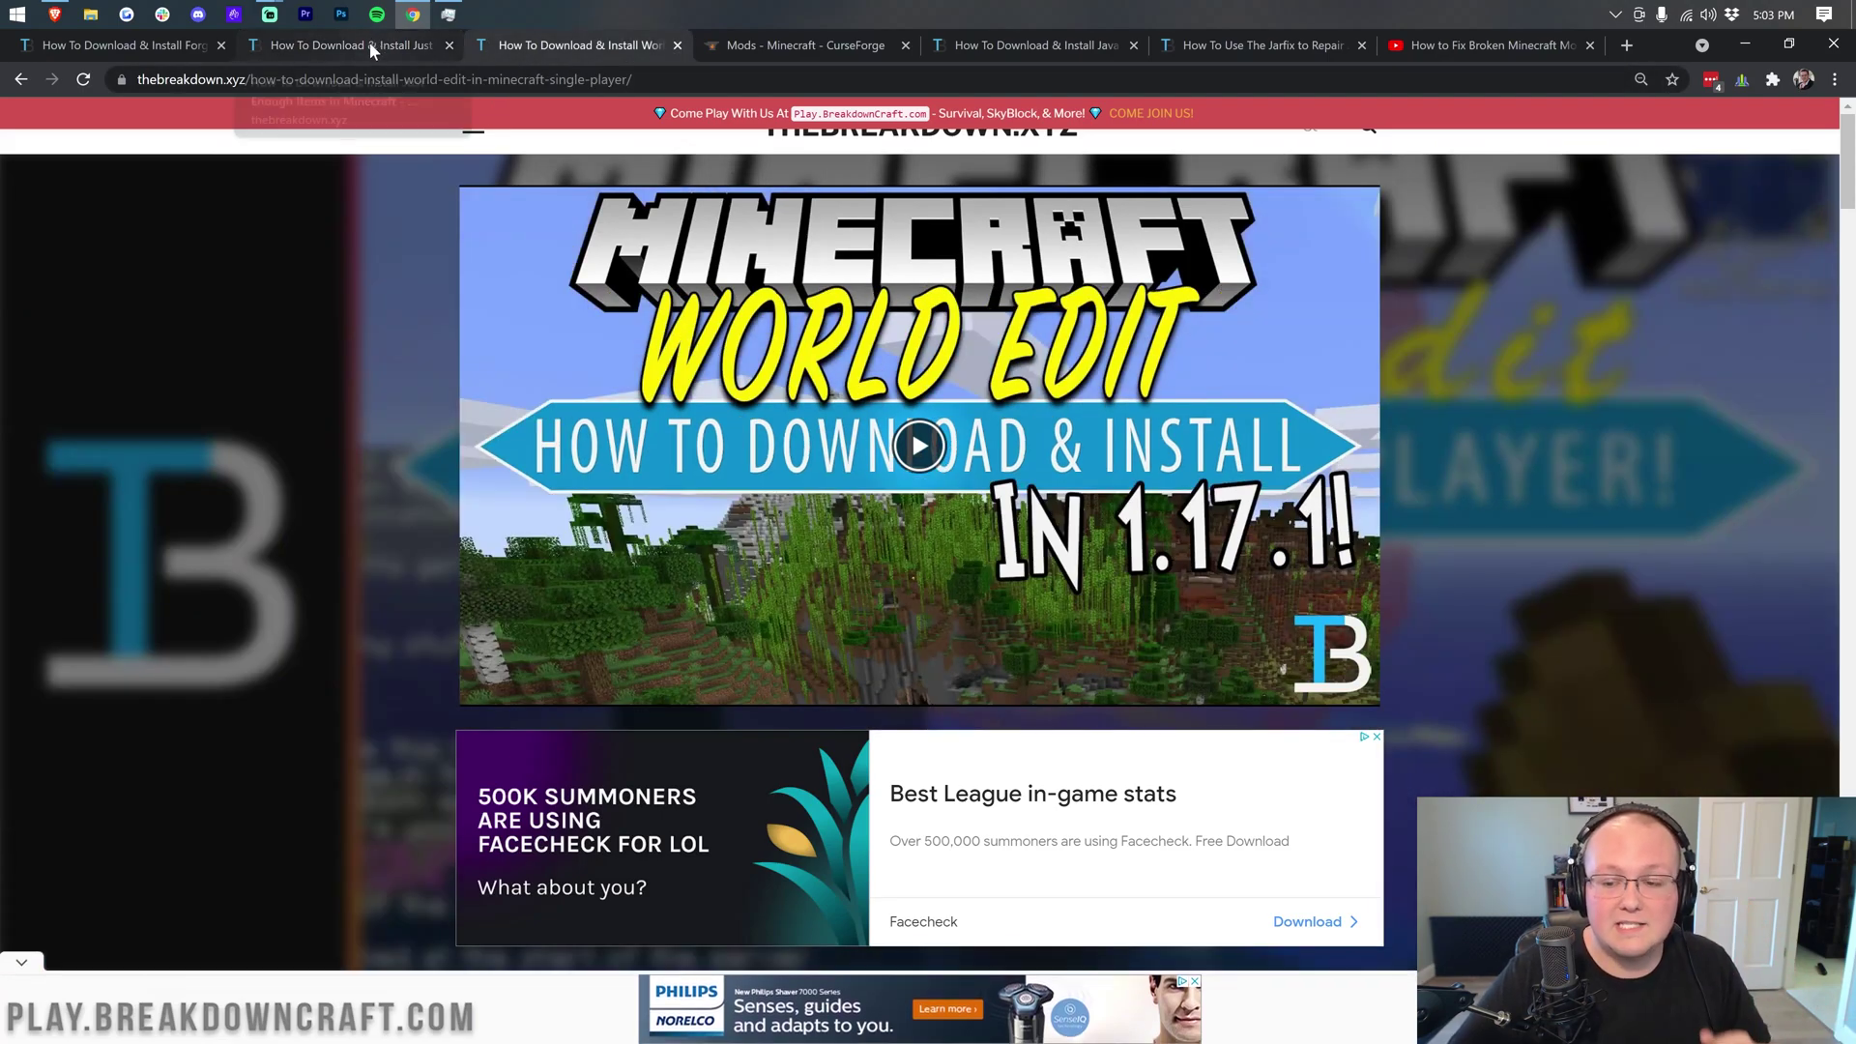
{"action": "left_click", "coordinate": [188, 51]}
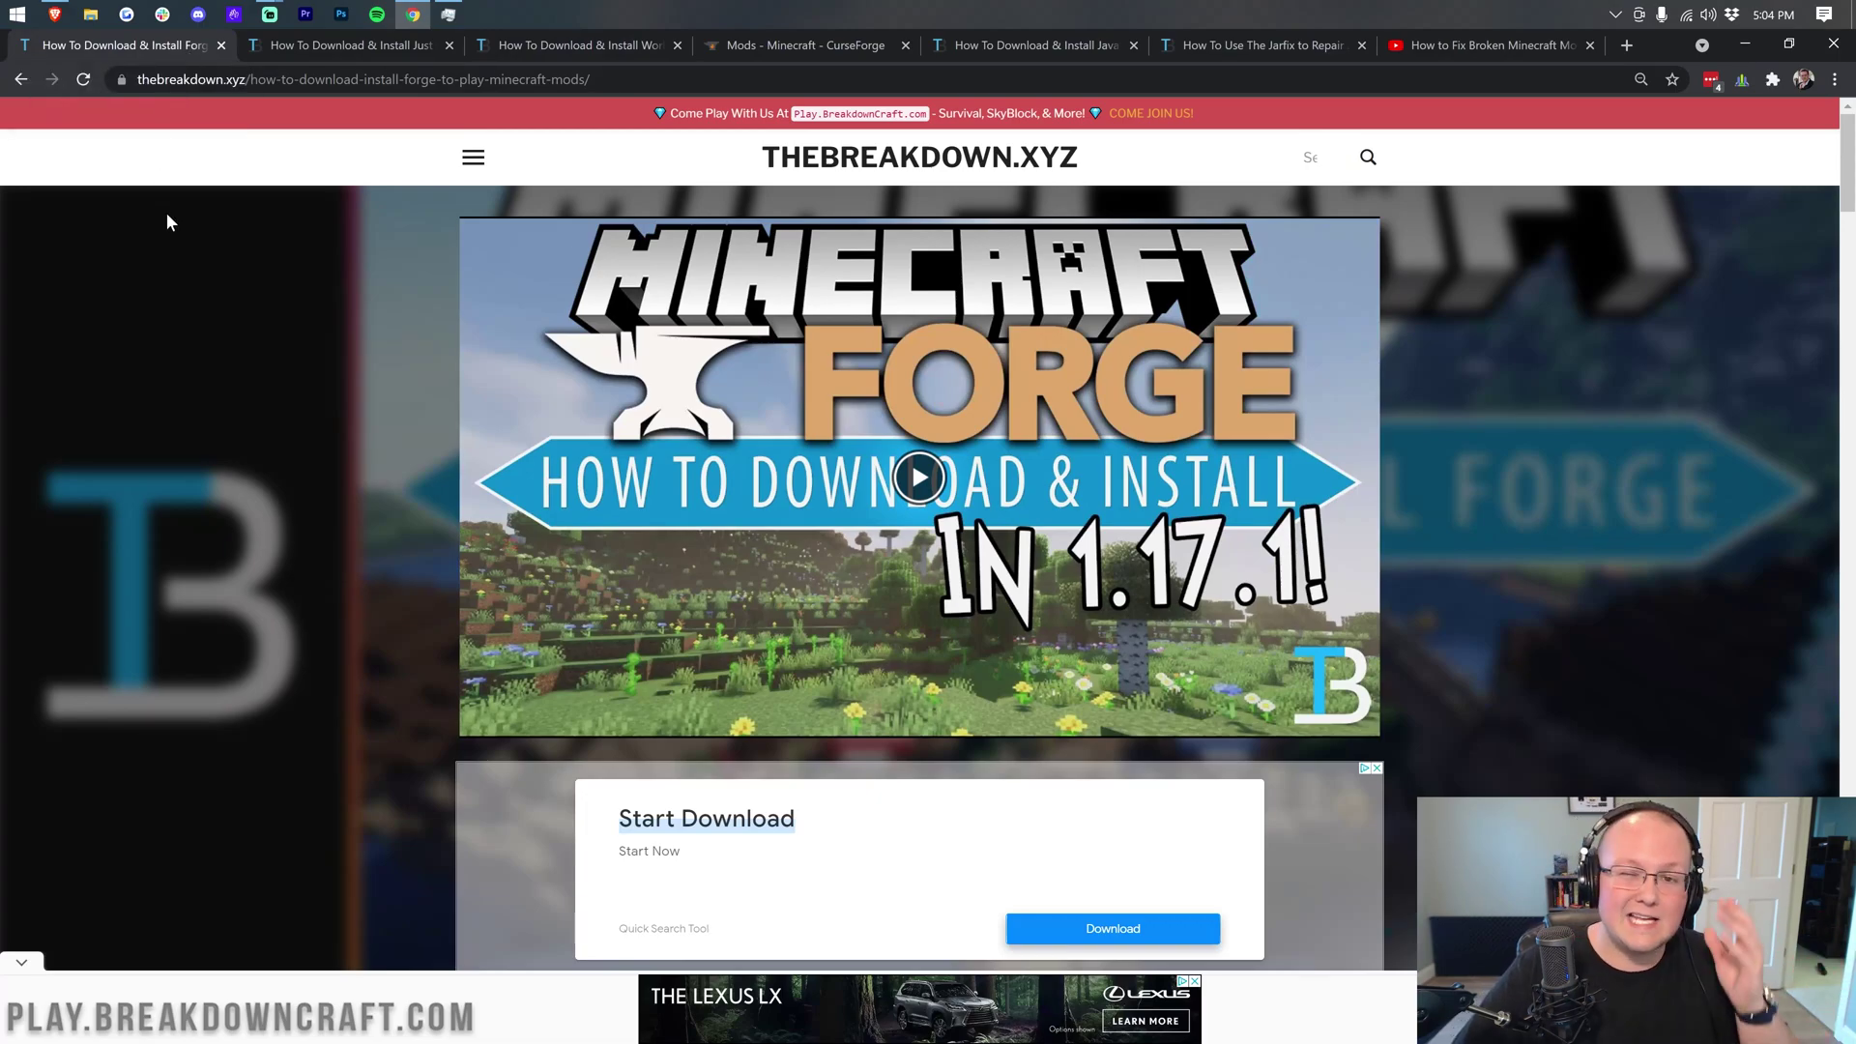
Step: Examine the game version filter options on the CurseForge Minecraft mods page and return to the Forge article
{"action": "left_click", "coordinate": [814, 50]}
{"action": "left_click", "coordinate": [694, 751]}
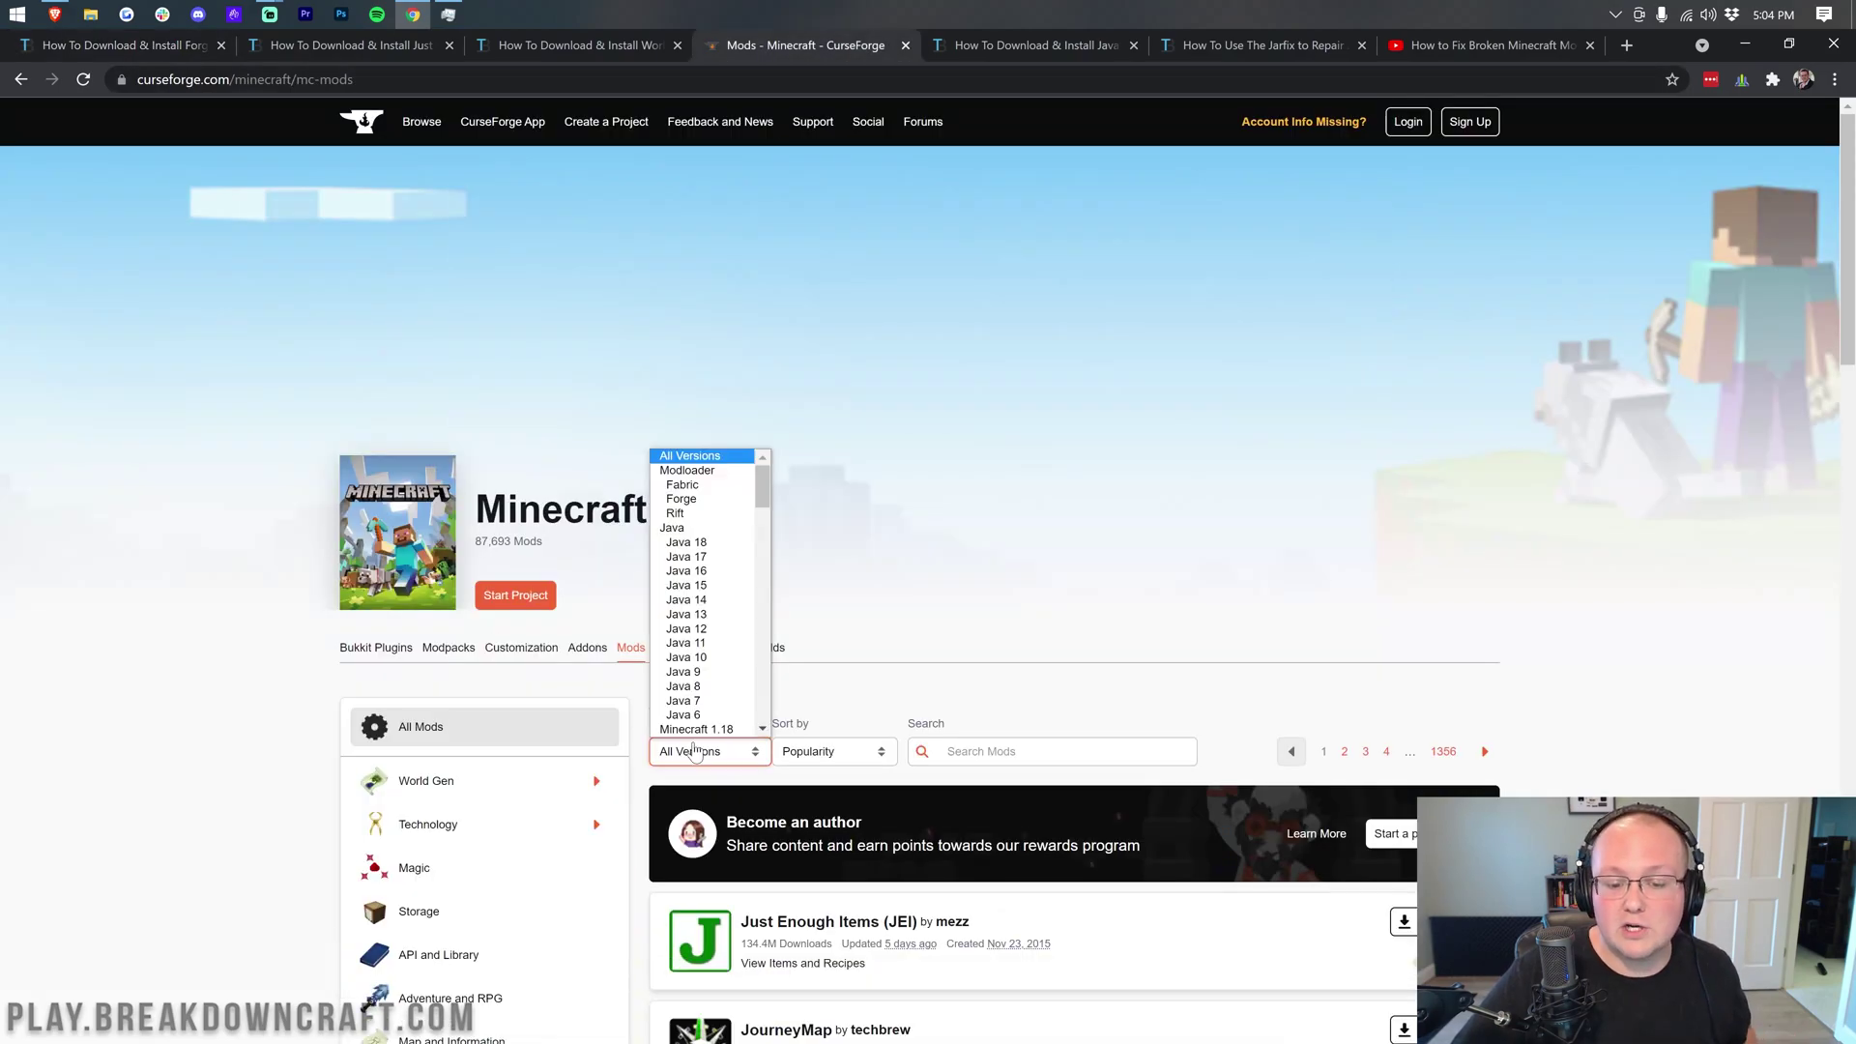
{"action": "left_click", "coordinate": [857, 617]}
{"action": "left_click", "coordinate": [72, 46]}
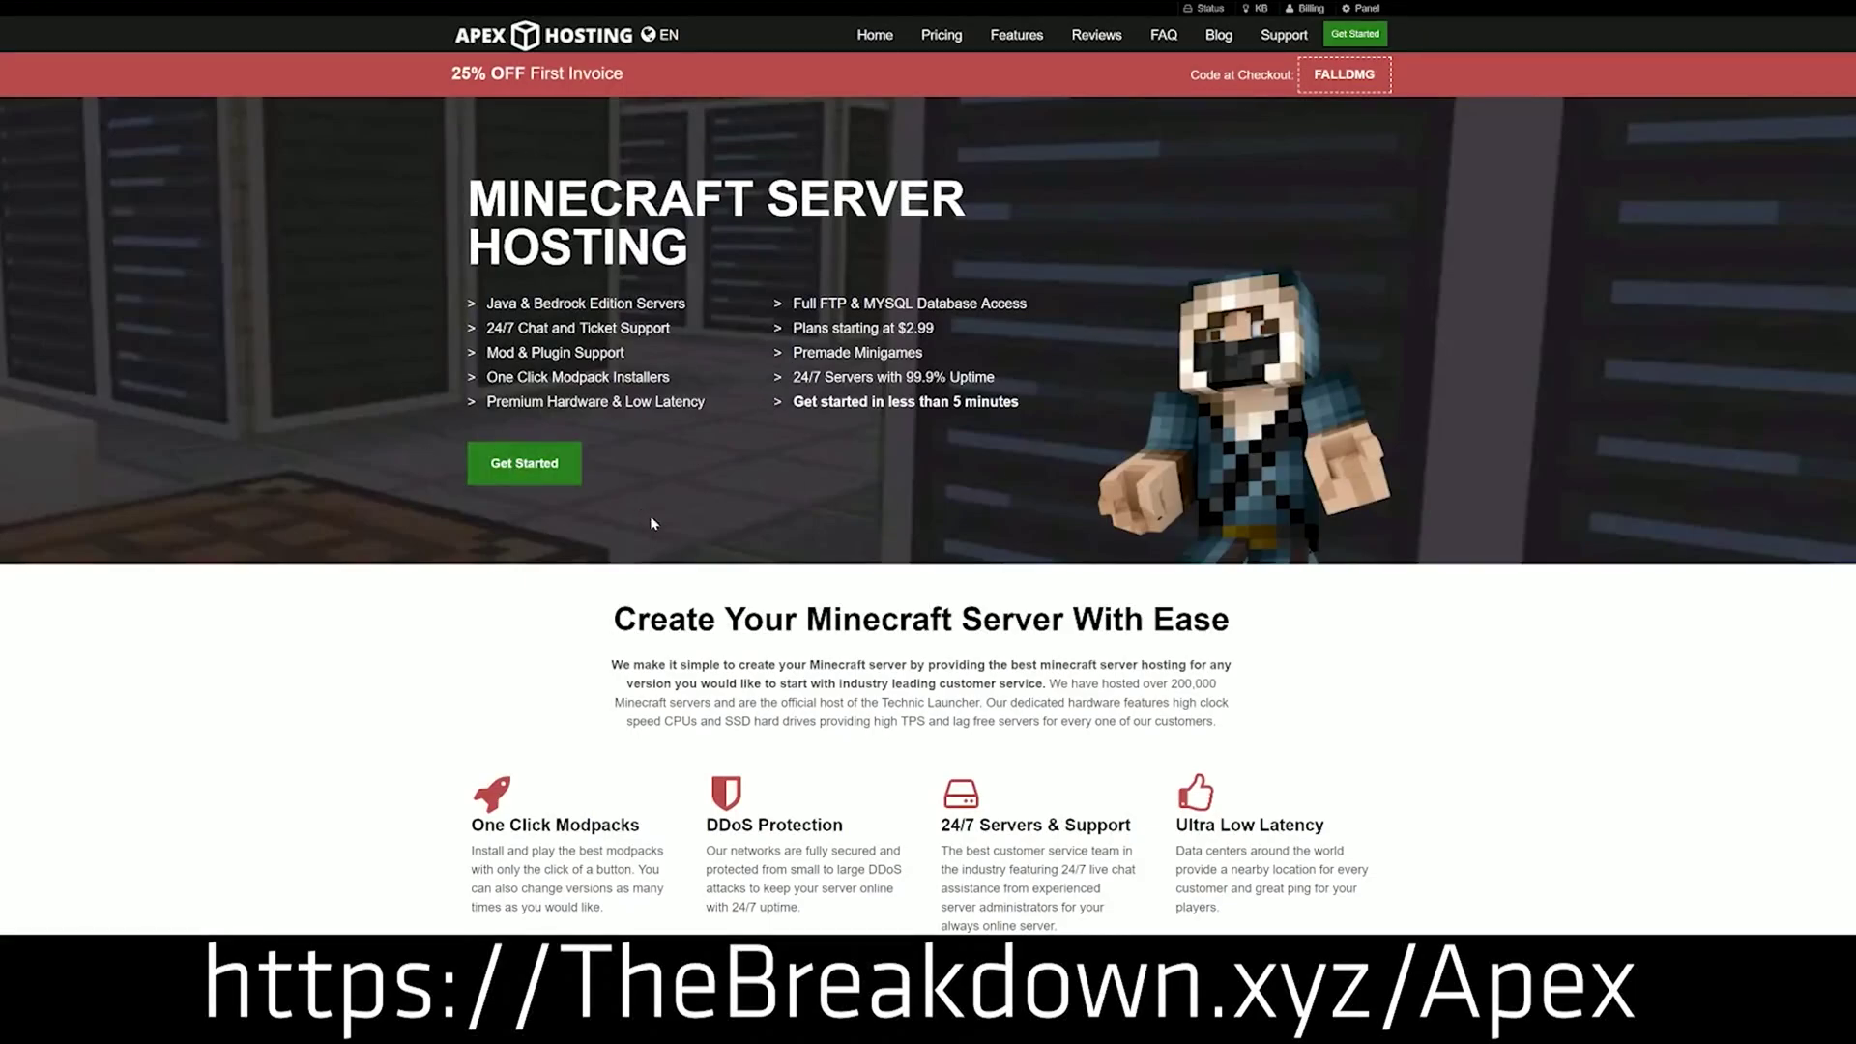
Step: Review the Apex Hosting feature list, highlighting entries such as 24/7 Servers & Support
{"action": "scroll", "coordinate": [700, 352], "scroll_direction": "down", "scroll_amount": 4}
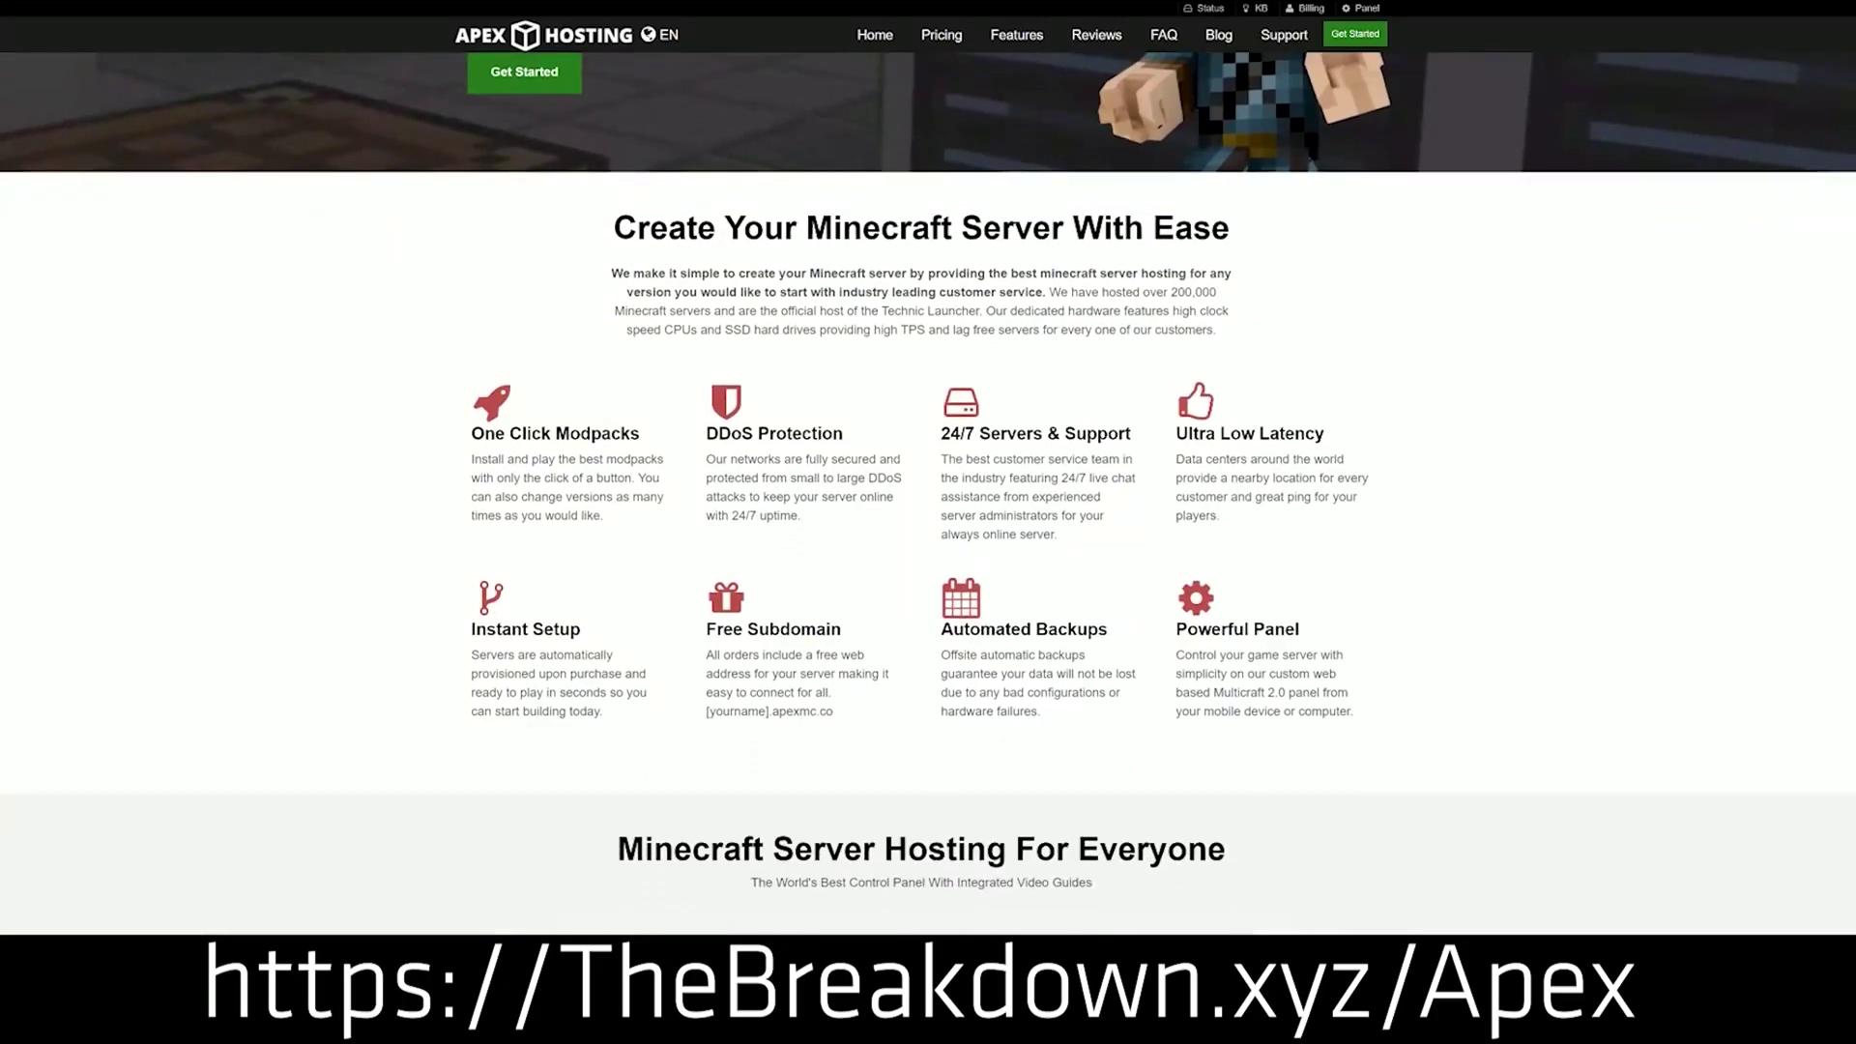
{"action": "left_click_drag", "start_coordinate": [471, 433], "coordinate": [1136, 441]}
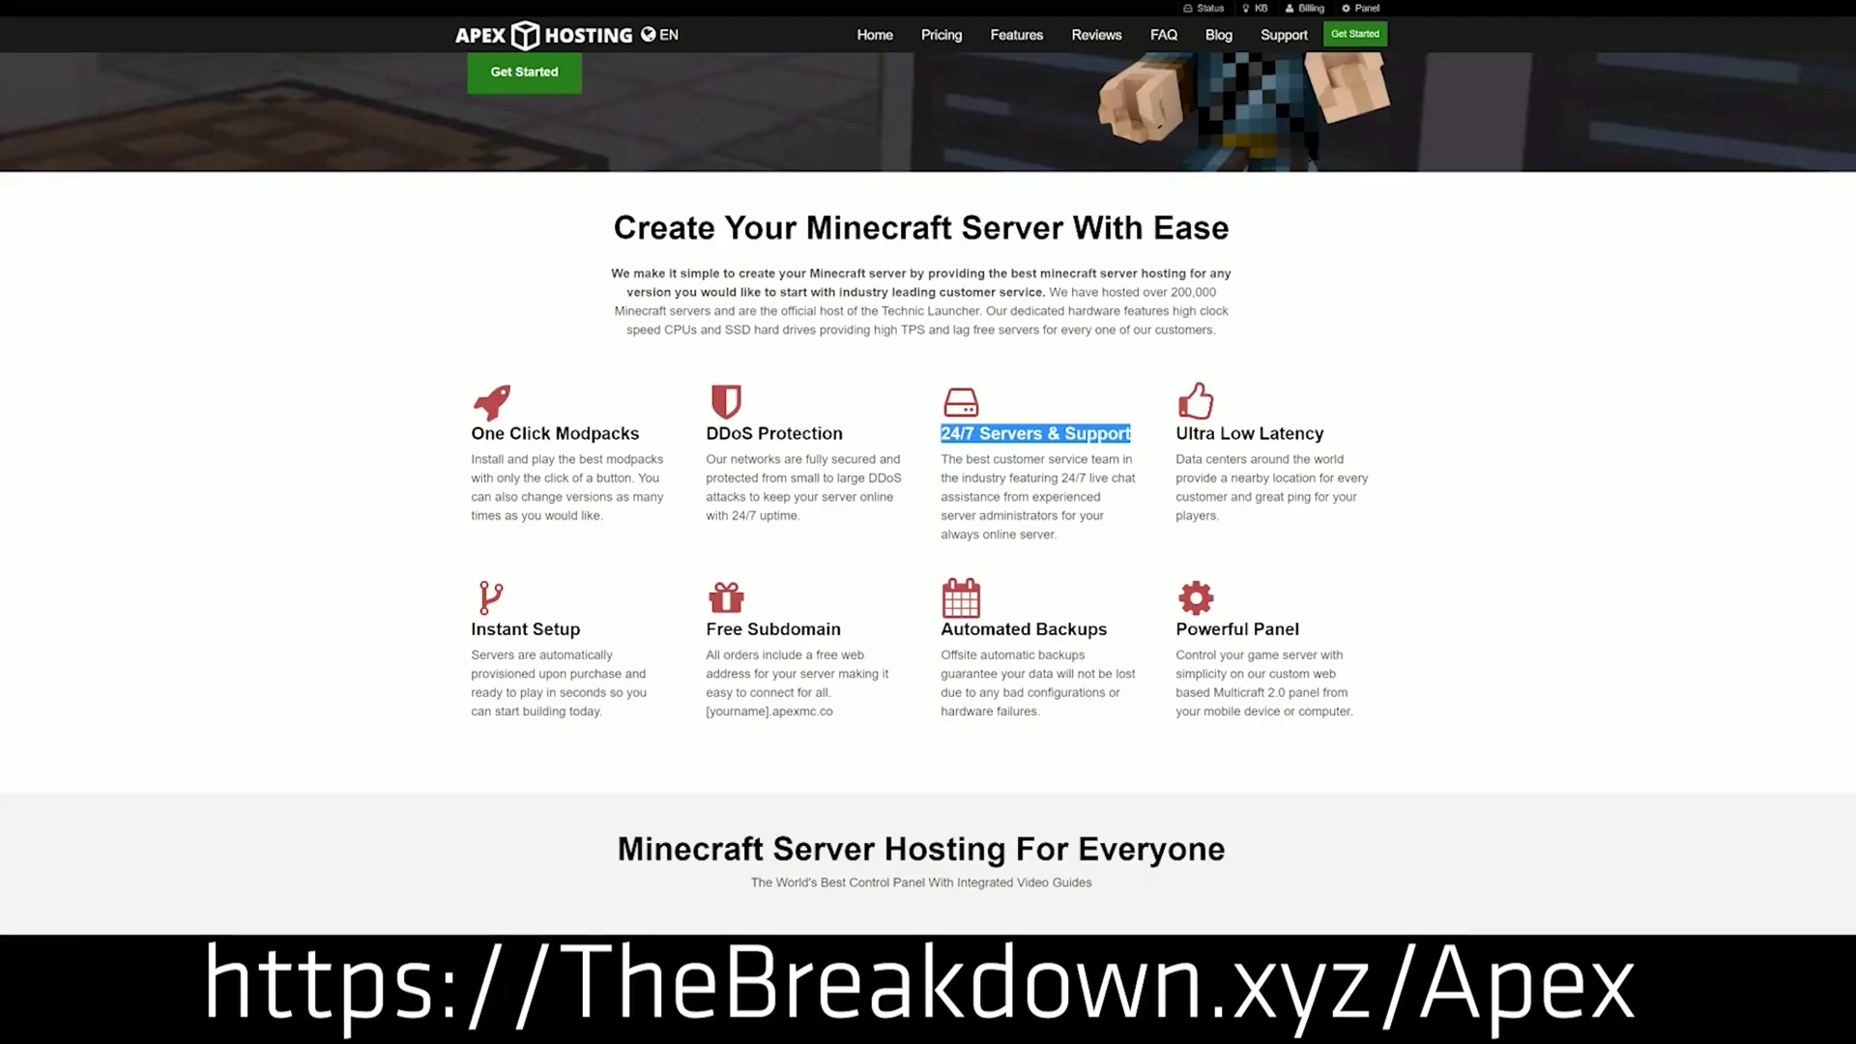
{"action": "left_click_drag", "start_coordinate": [940, 630], "coordinate": [1164, 630]}
{"action": "left_click", "coordinate": [851, 636]}
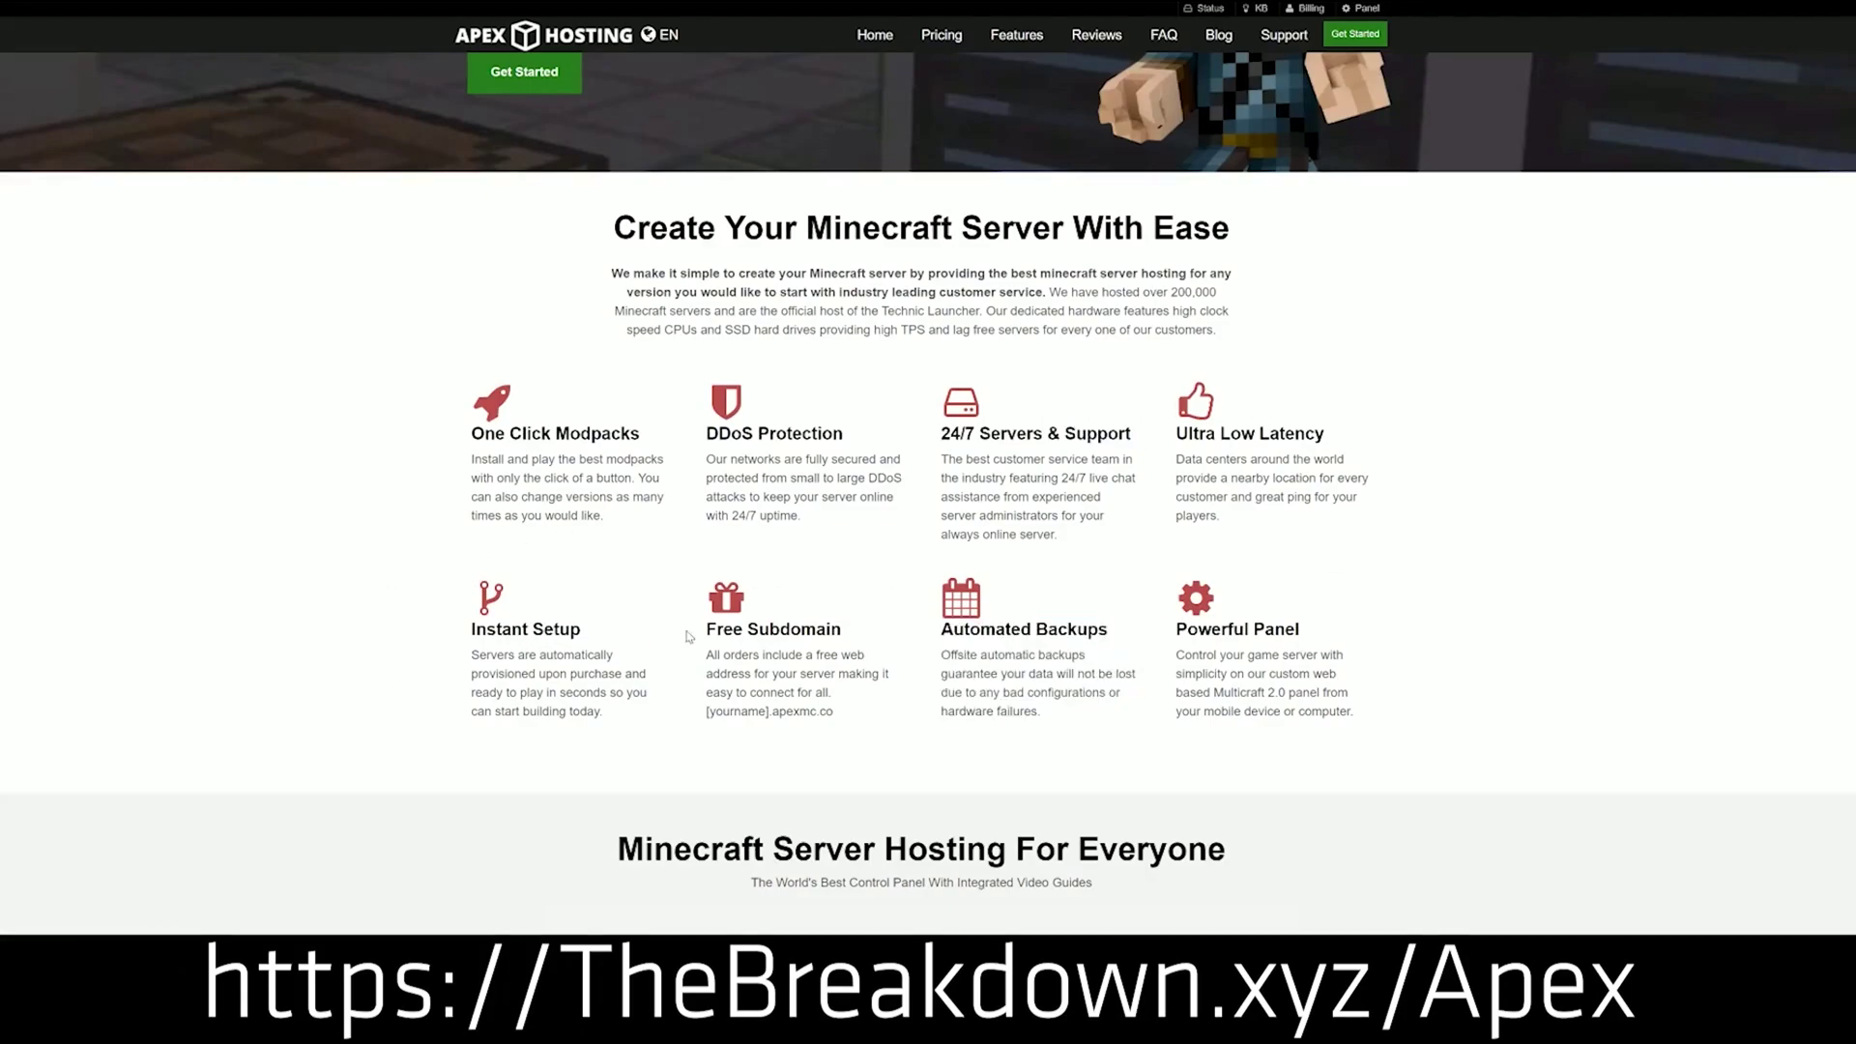
{"action": "left_click_drag", "start_coordinate": [614, 713], "coordinate": [473, 629]}
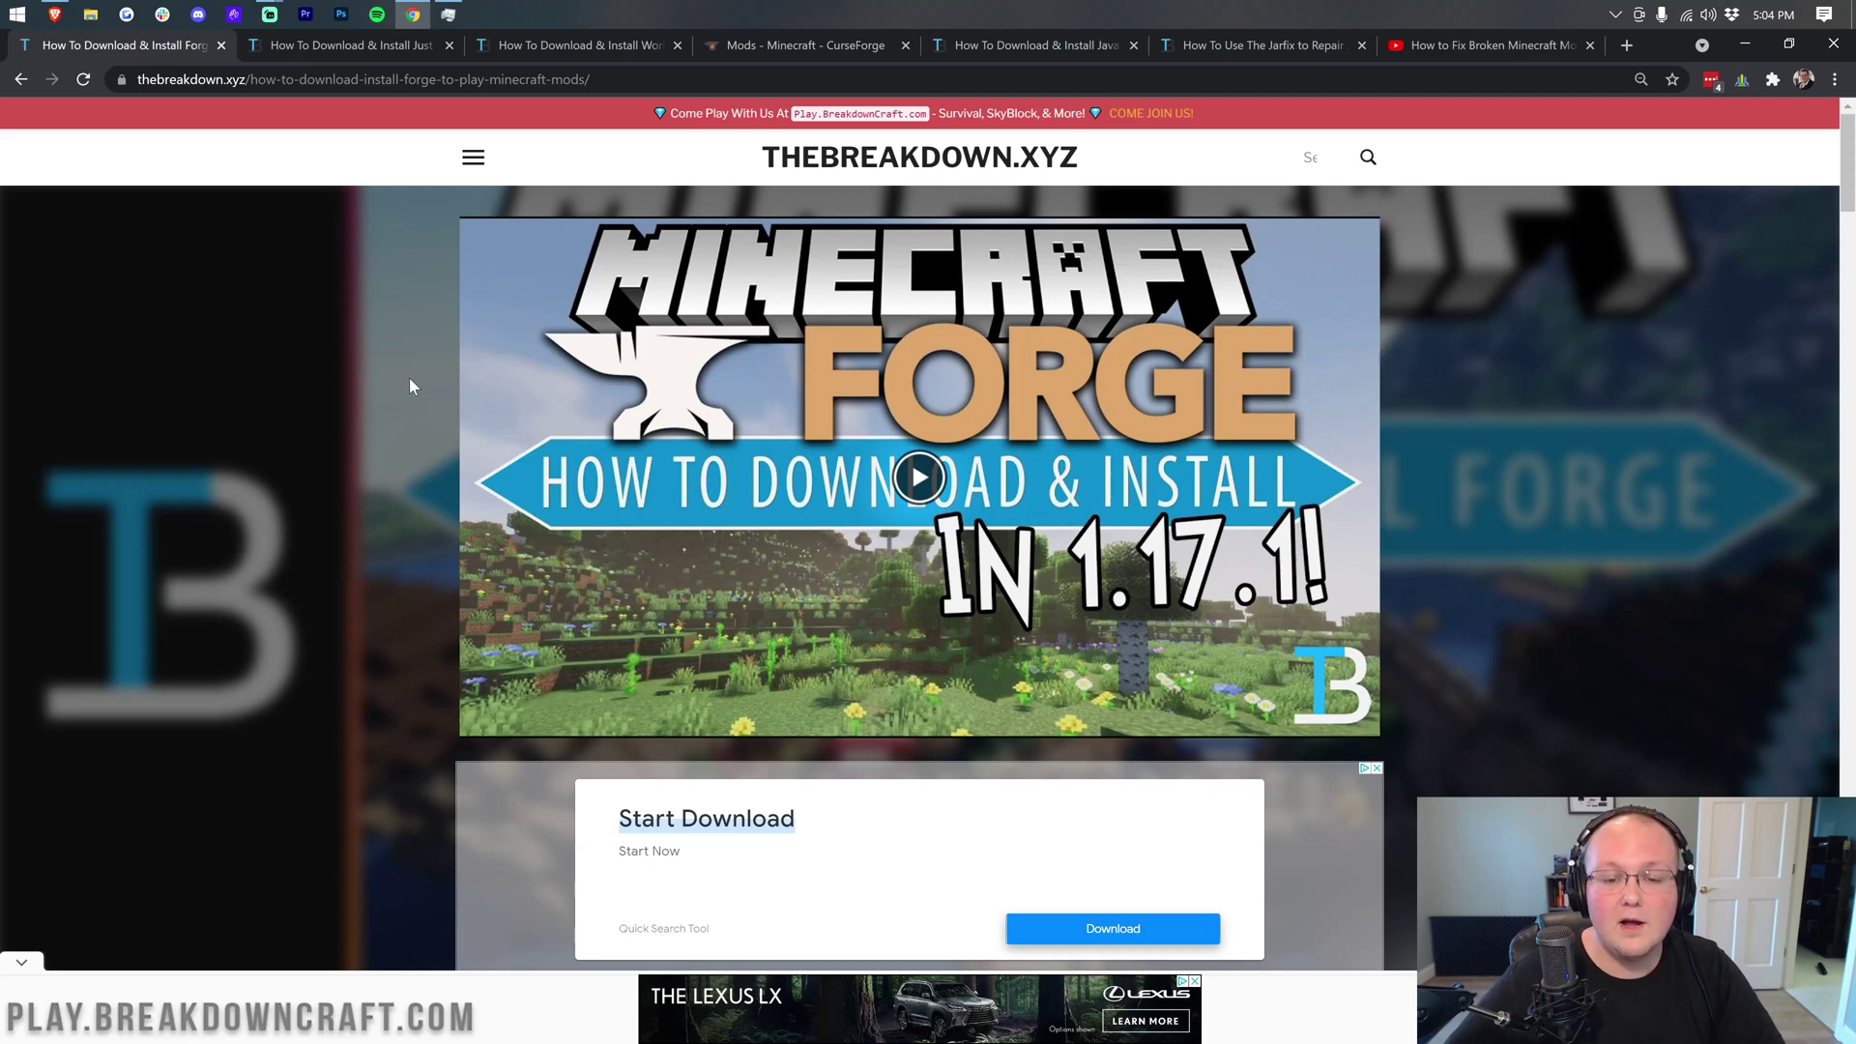
Step: Open the official Forge downloads page through the download link in the Forge article
{"action": "scroll", "coordinate": [410, 382], "scroll_direction": "down", "scroll_amount": 8}
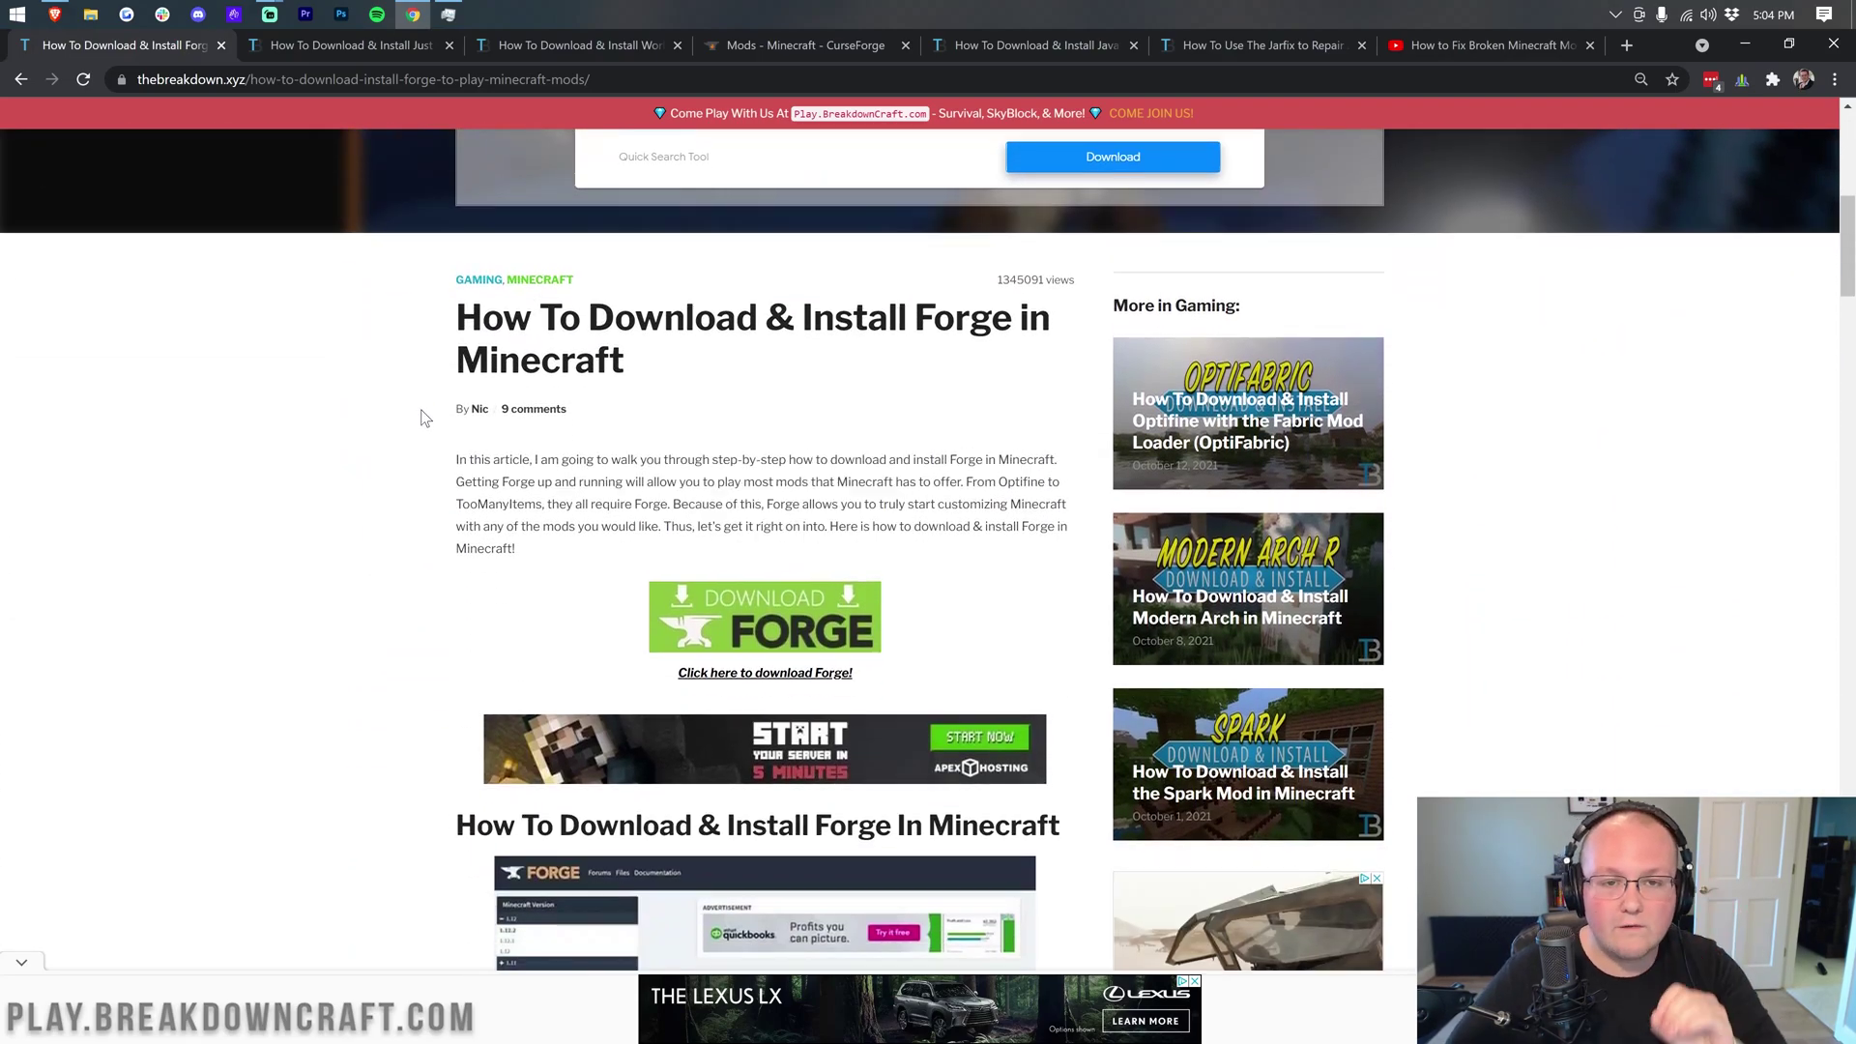
{"action": "scroll", "coordinate": [423, 418], "scroll_direction": "up", "scroll_amount": 8}
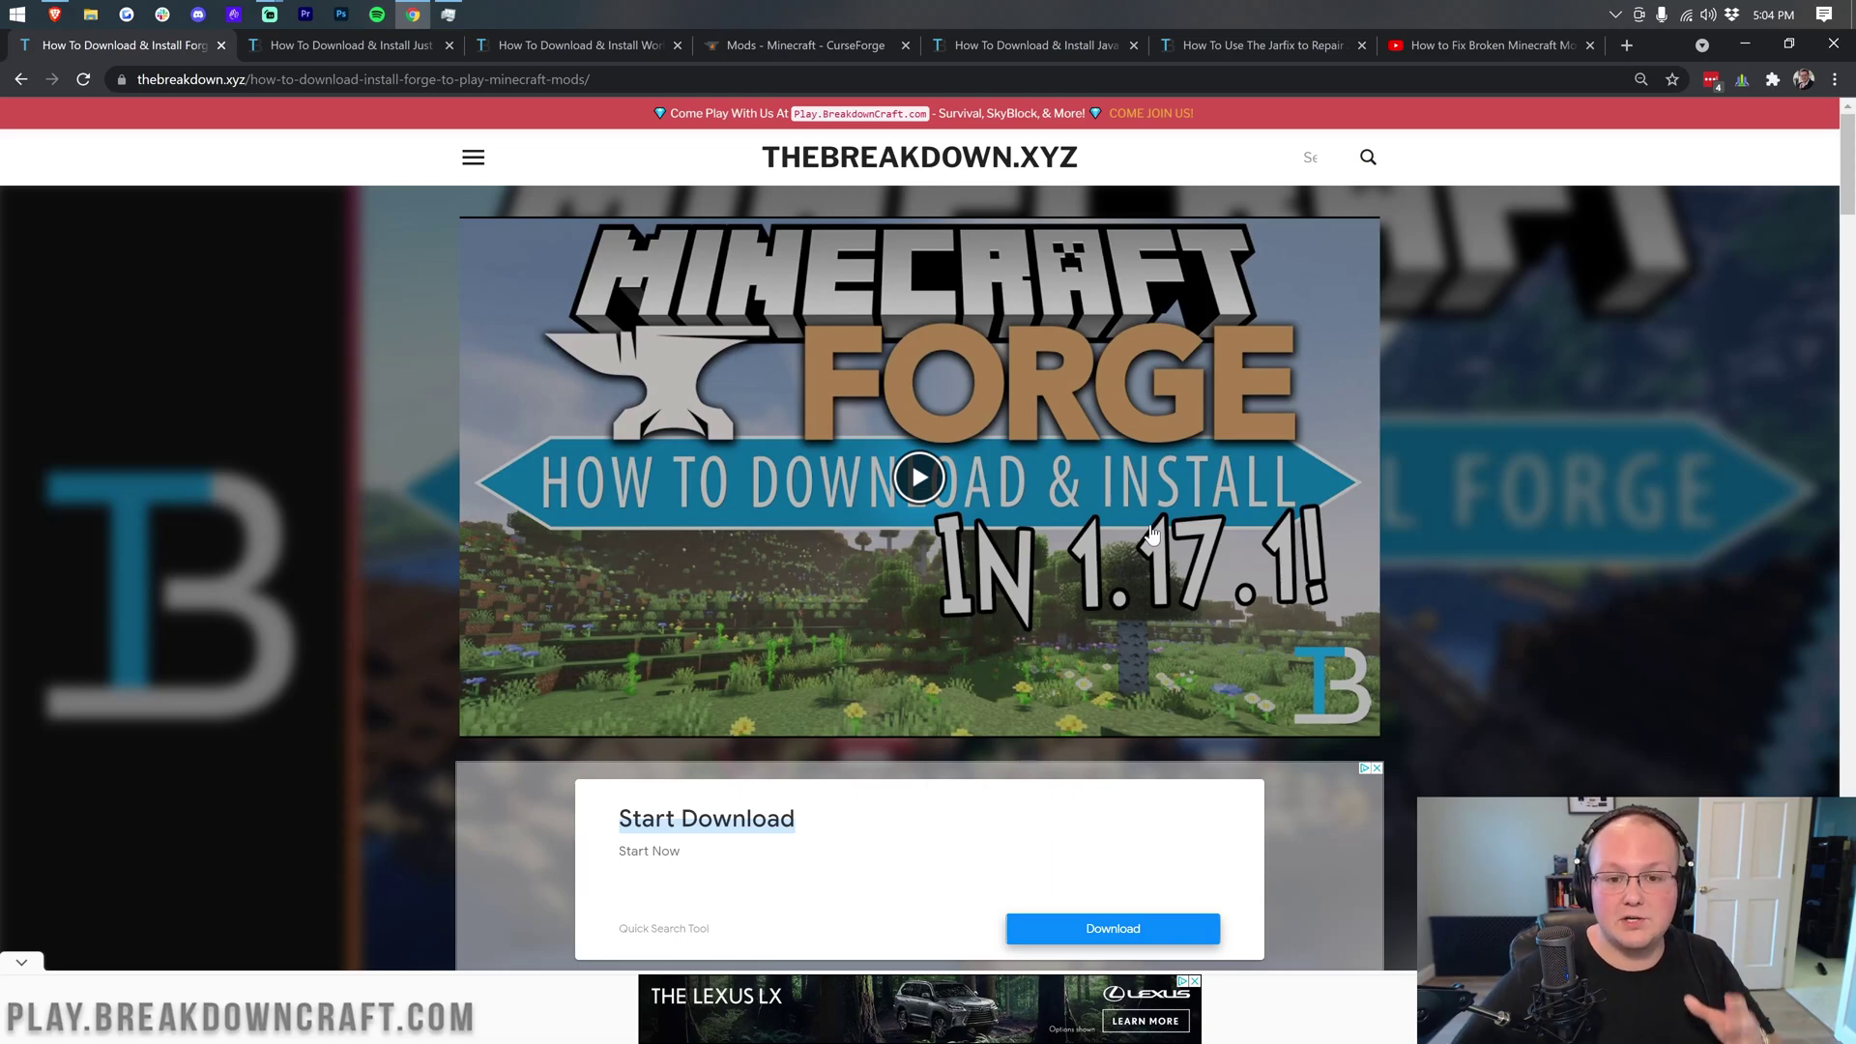
{"action": "scroll", "coordinate": [1098, 466], "scroll_direction": "down", "scroll_amount": 4}
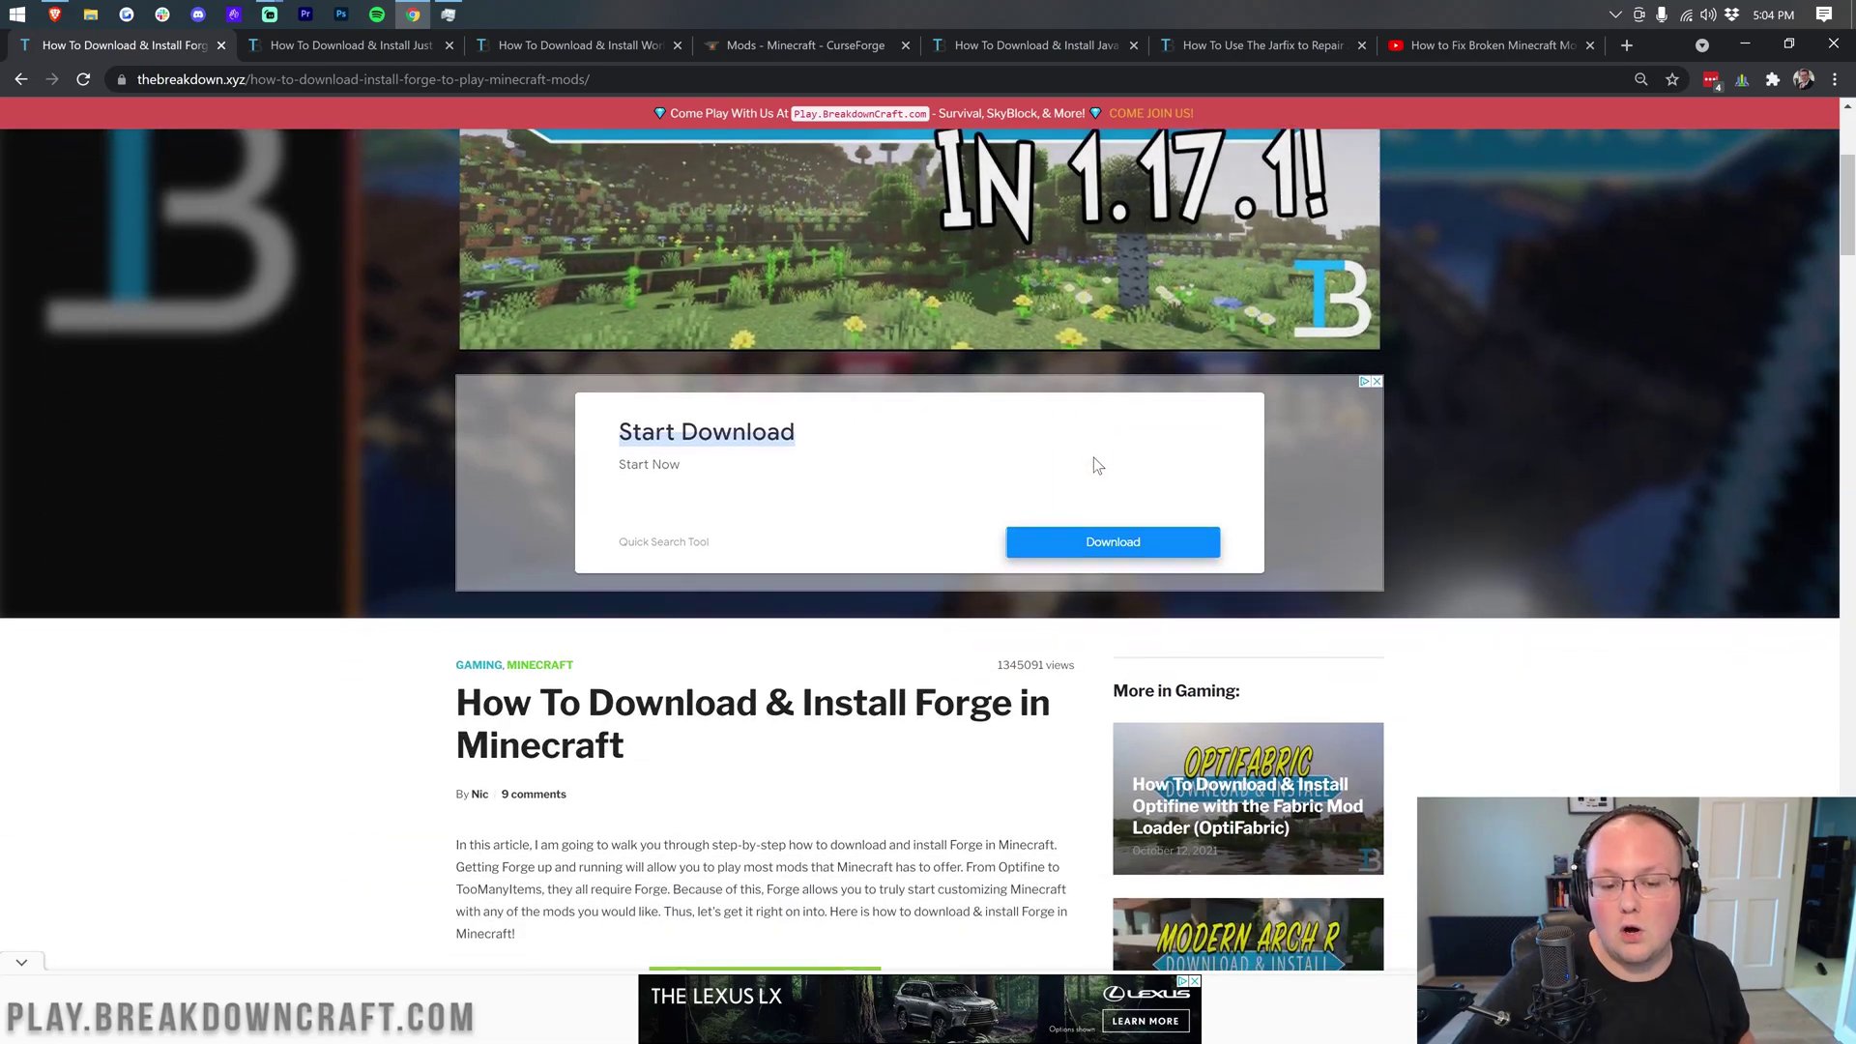
{"action": "scroll", "coordinate": [1098, 466], "scroll_direction": "down", "scroll_amount": 6}
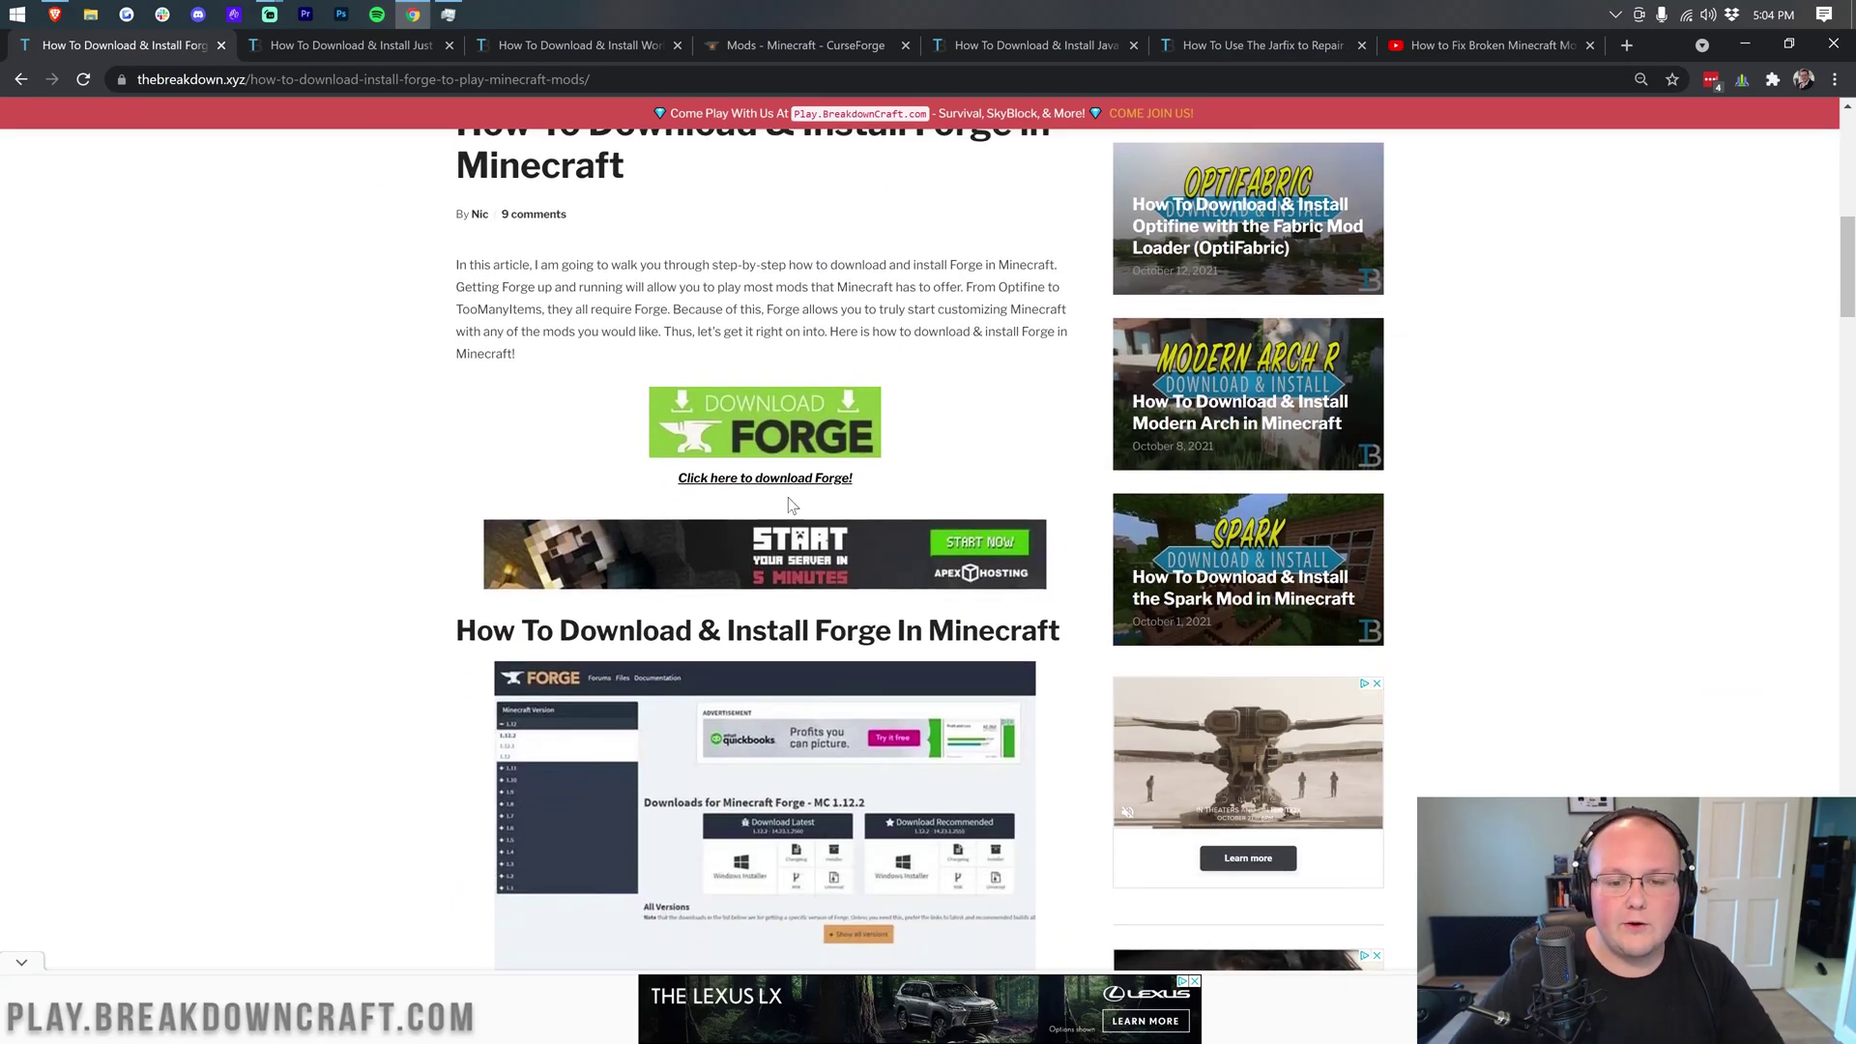
{"action": "left_click", "coordinate": [765, 478]}
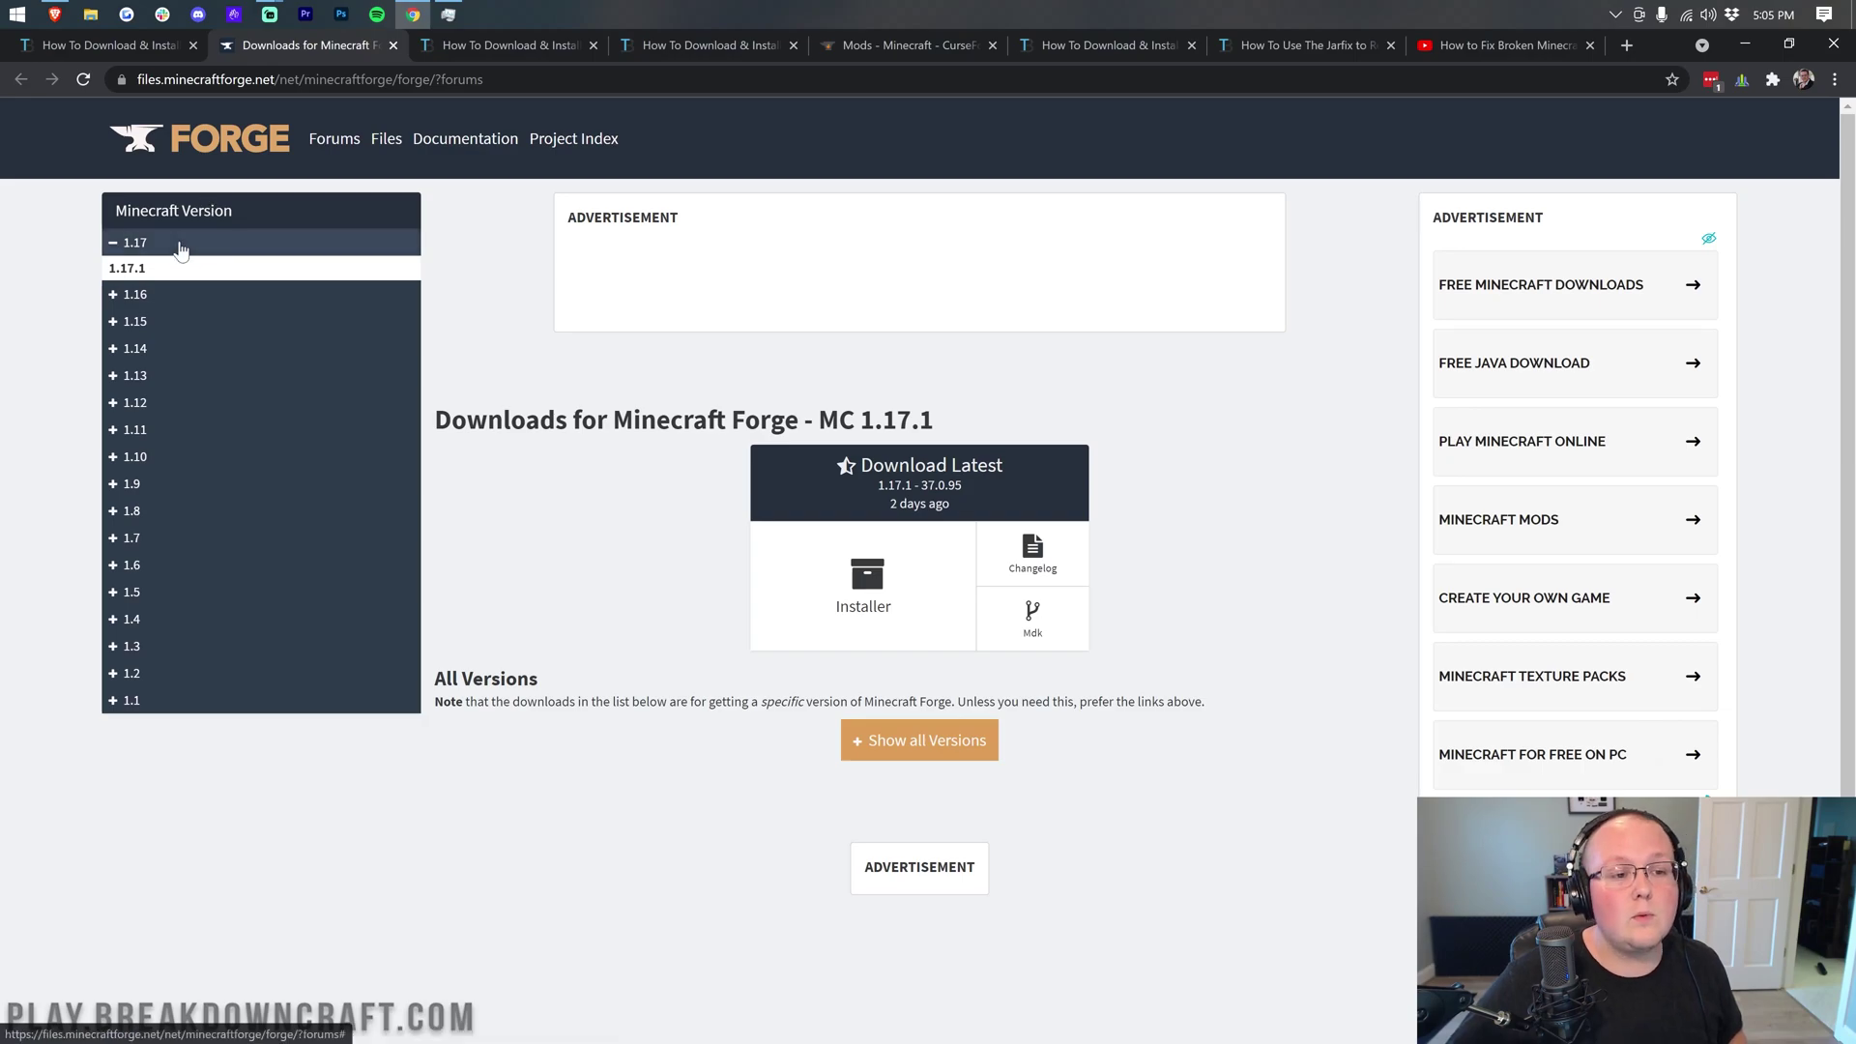
Step: Check that the Forge downloads page has Minecraft version 1.17.1 selected under 1.17
{"action": "left_click", "coordinate": [180, 250]}
{"action": "left_click", "coordinate": [135, 246]}
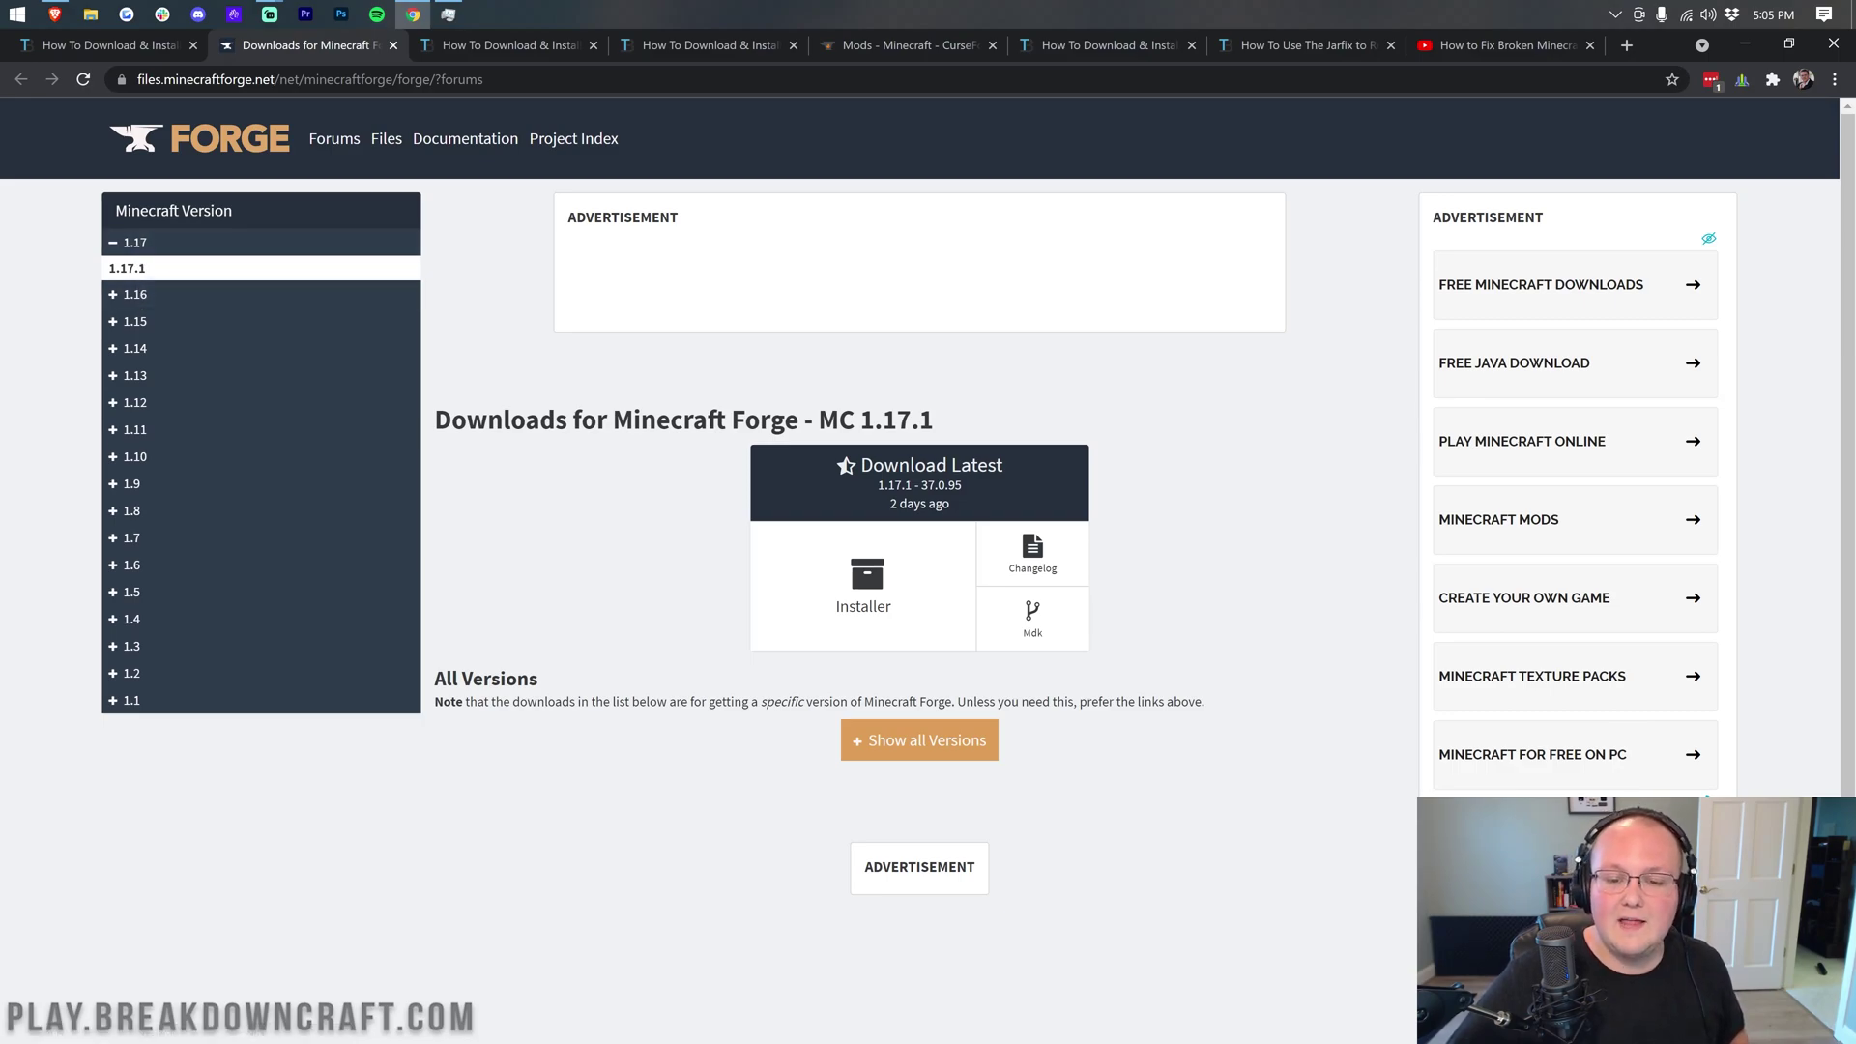
{"action": "left_click_drag", "start_coordinate": [818, 420], "coordinate": [957, 424]}
{"action": "left_click", "coordinate": [955, 423]}
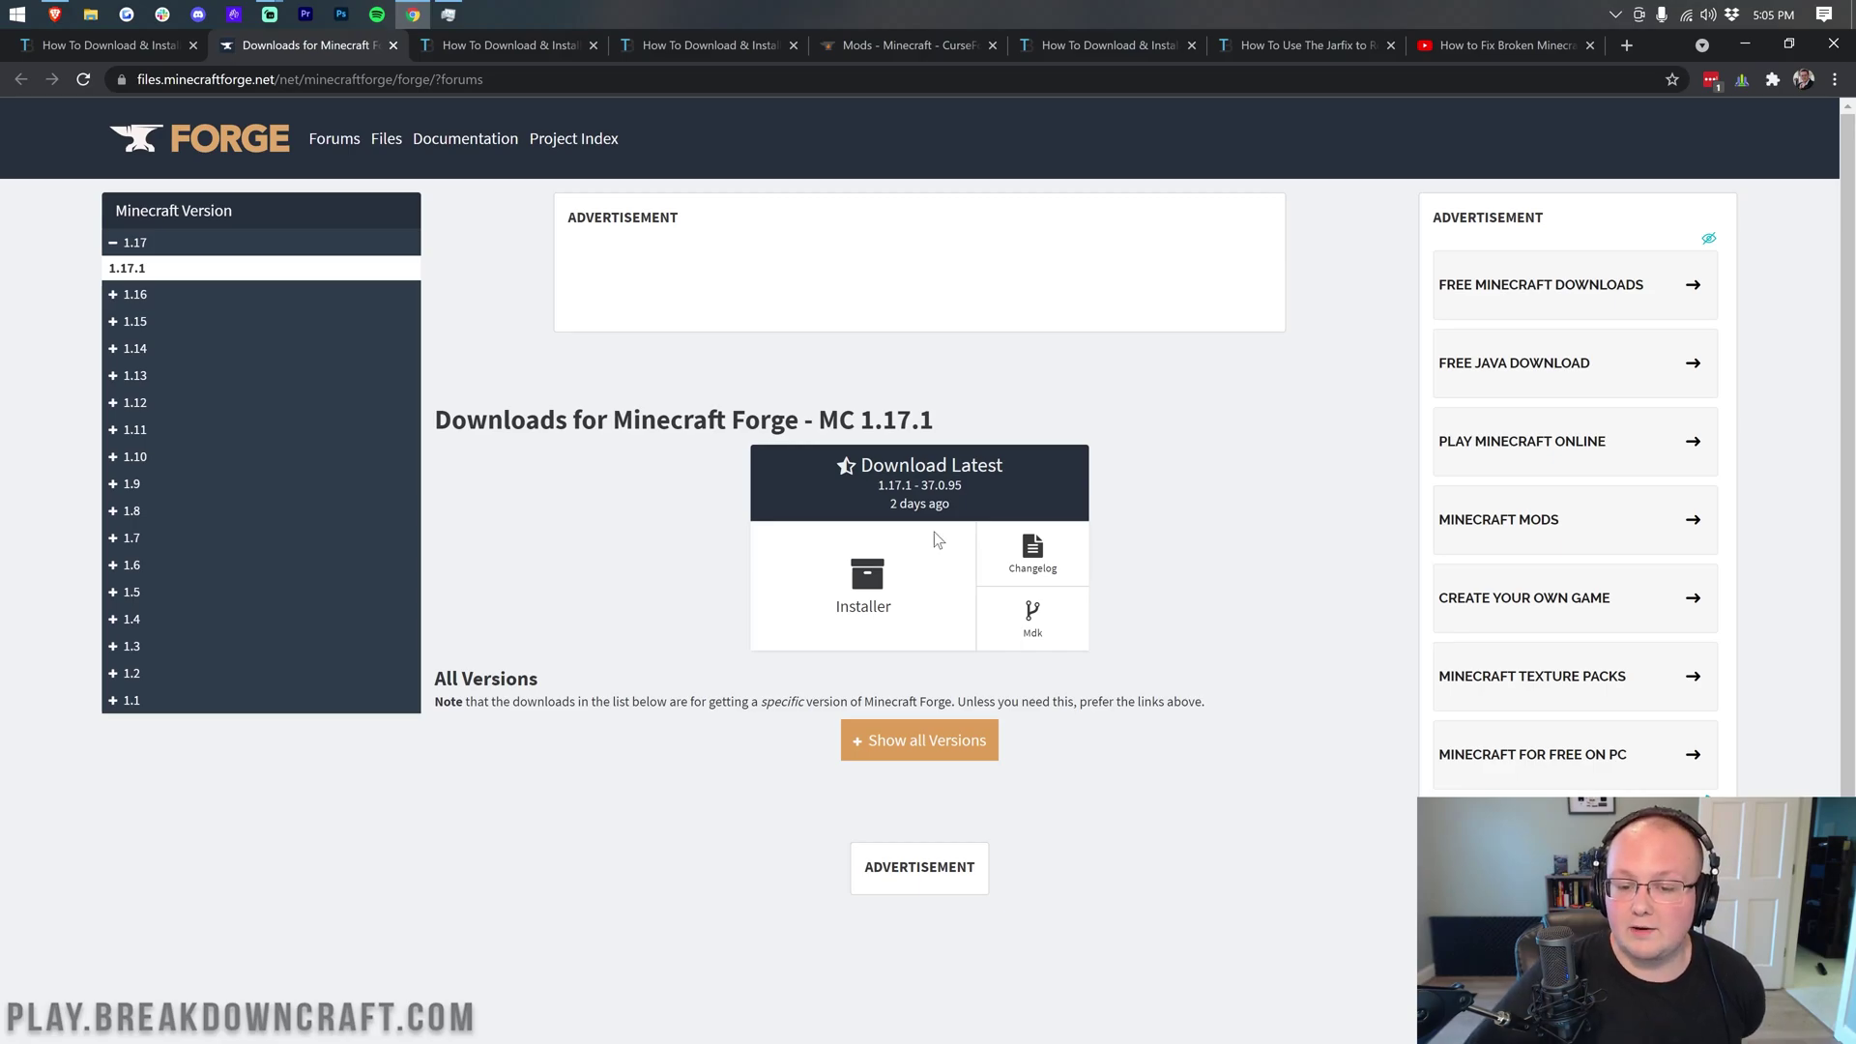
Step: Download the latest Forge installer for Minecraft 1.17.1, skipping the advertisement and keeping the jar file
{"action": "left_click", "coordinate": [881, 601]}
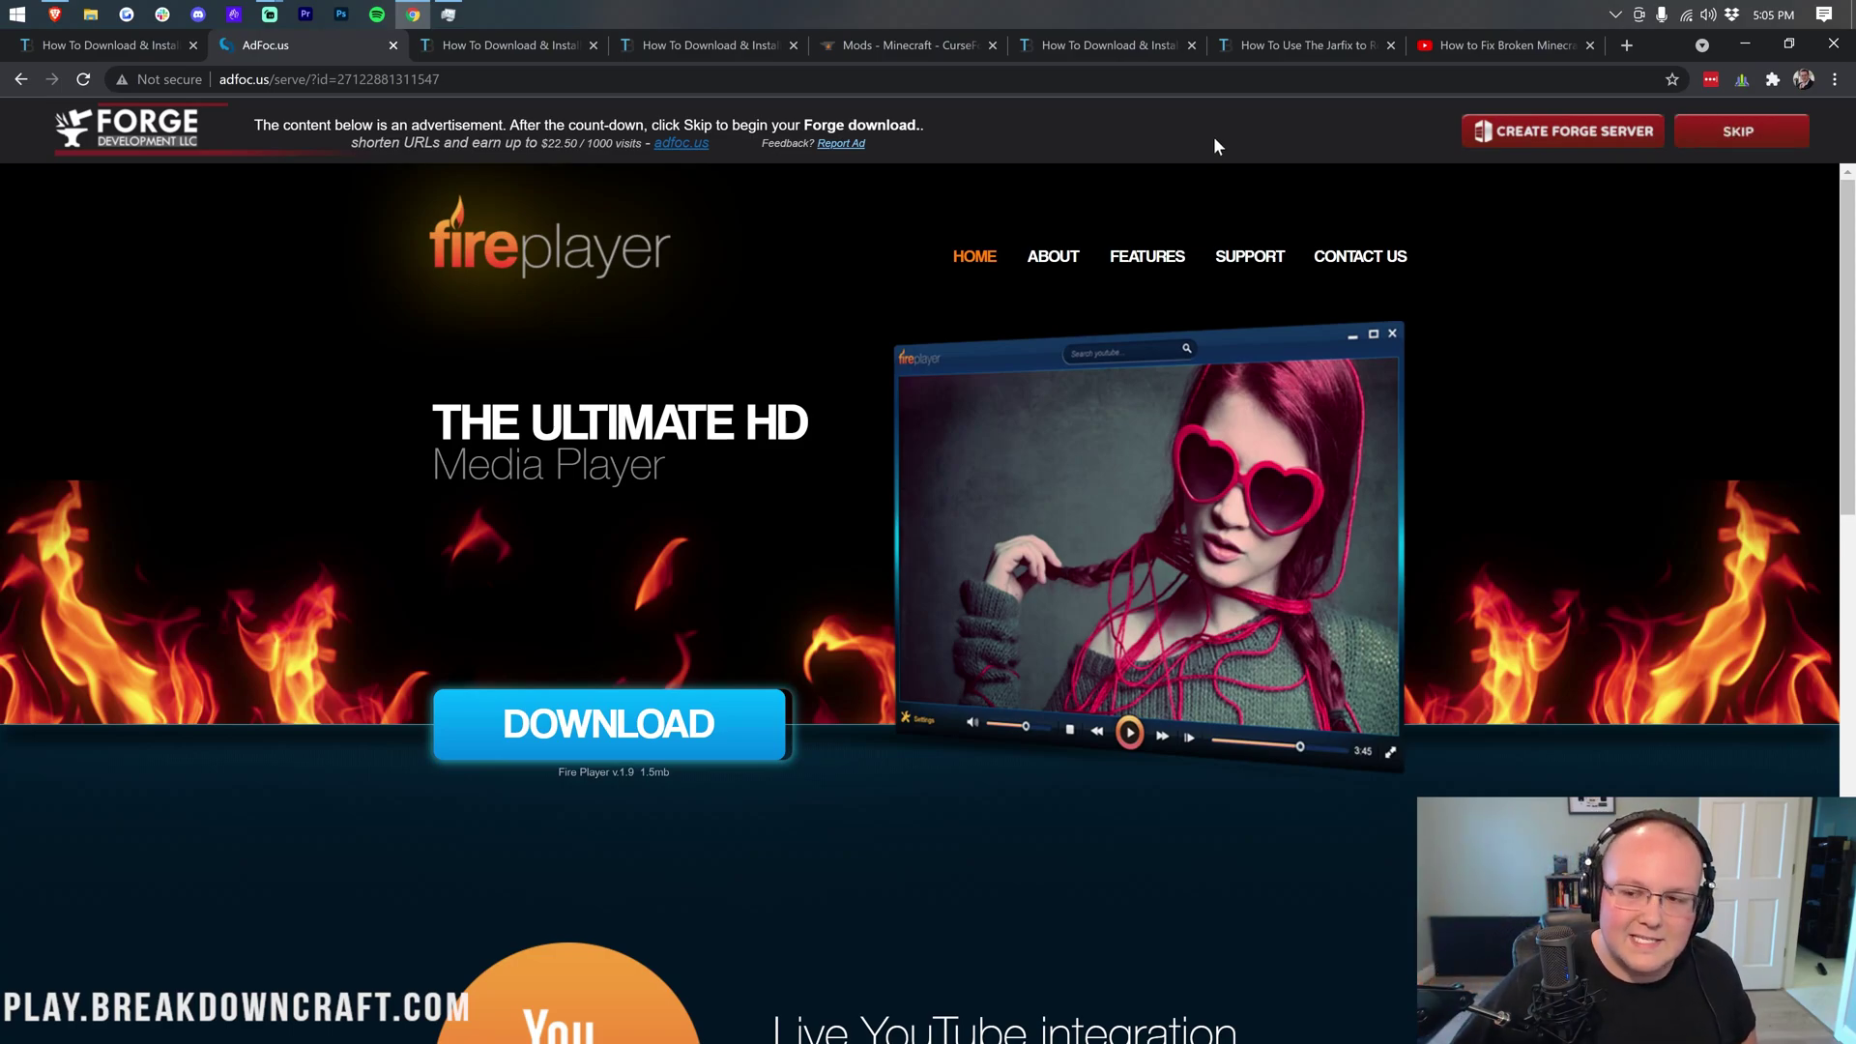
{"action": "left_click", "coordinate": [1753, 133]}
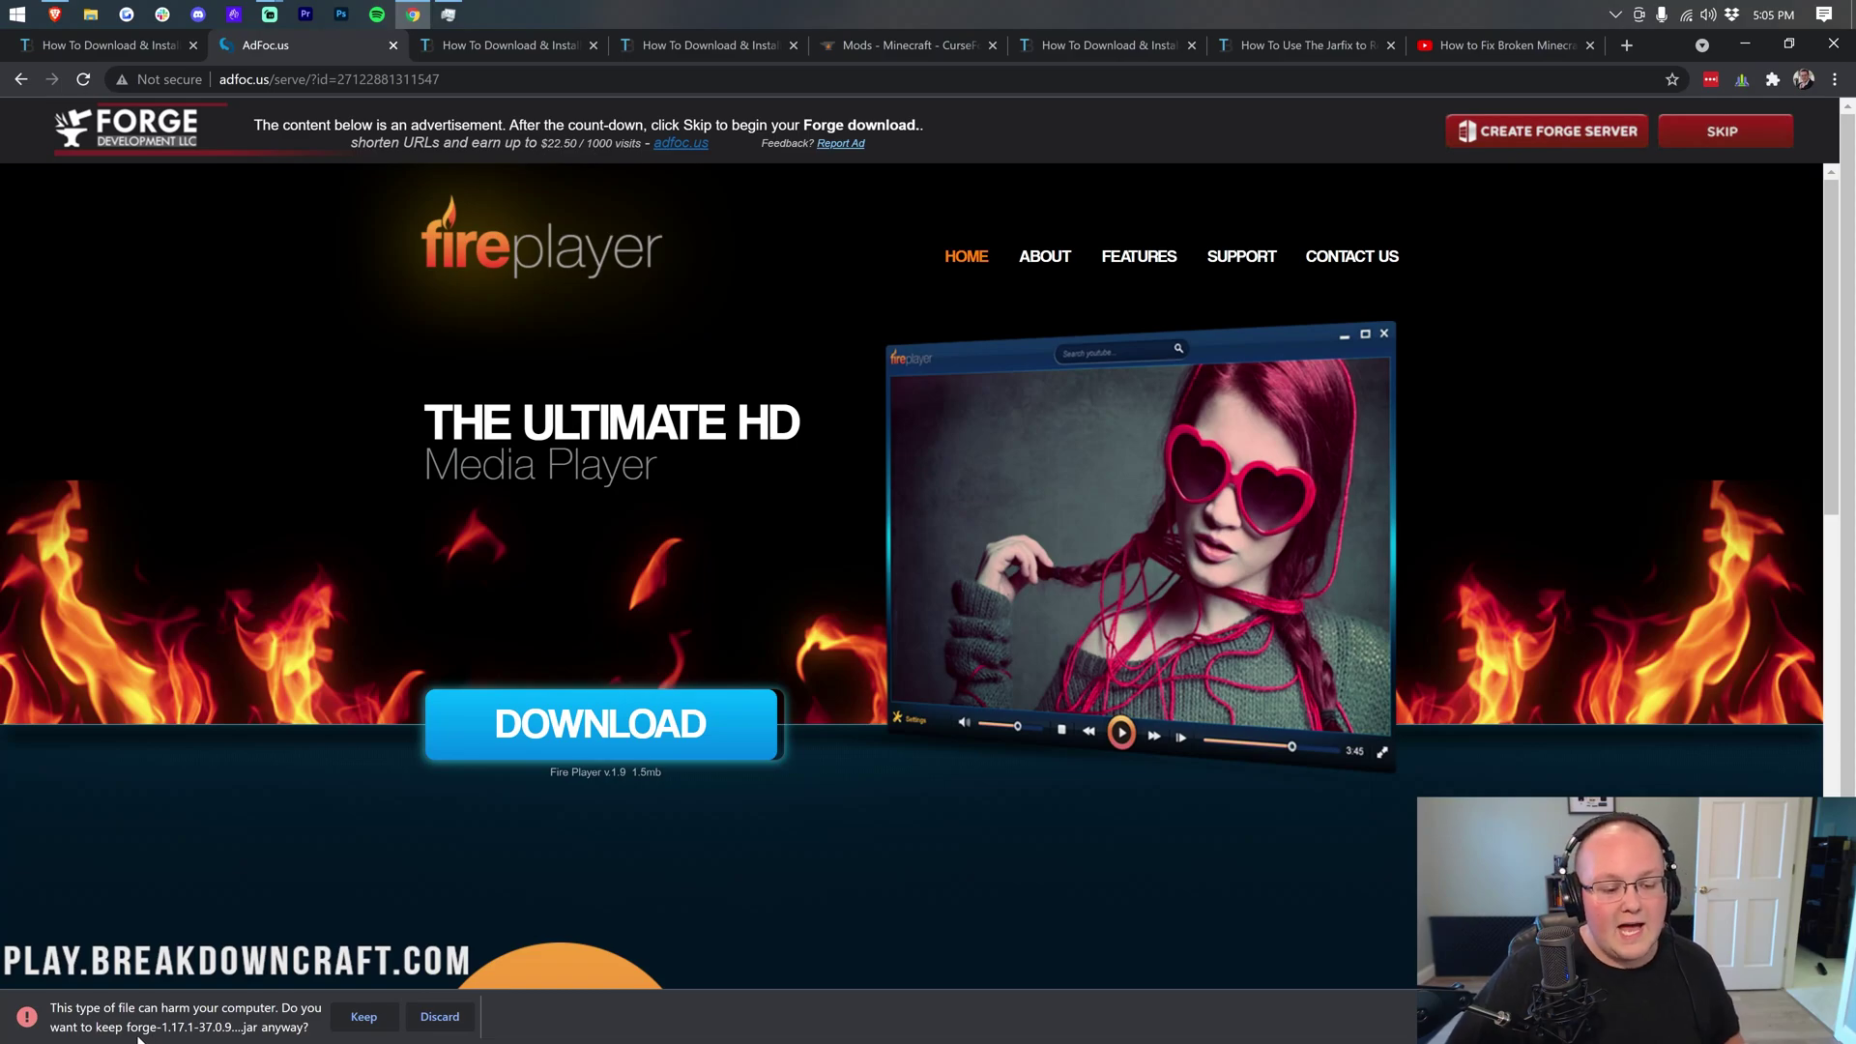
{"action": "left_click", "coordinate": [360, 1020]}
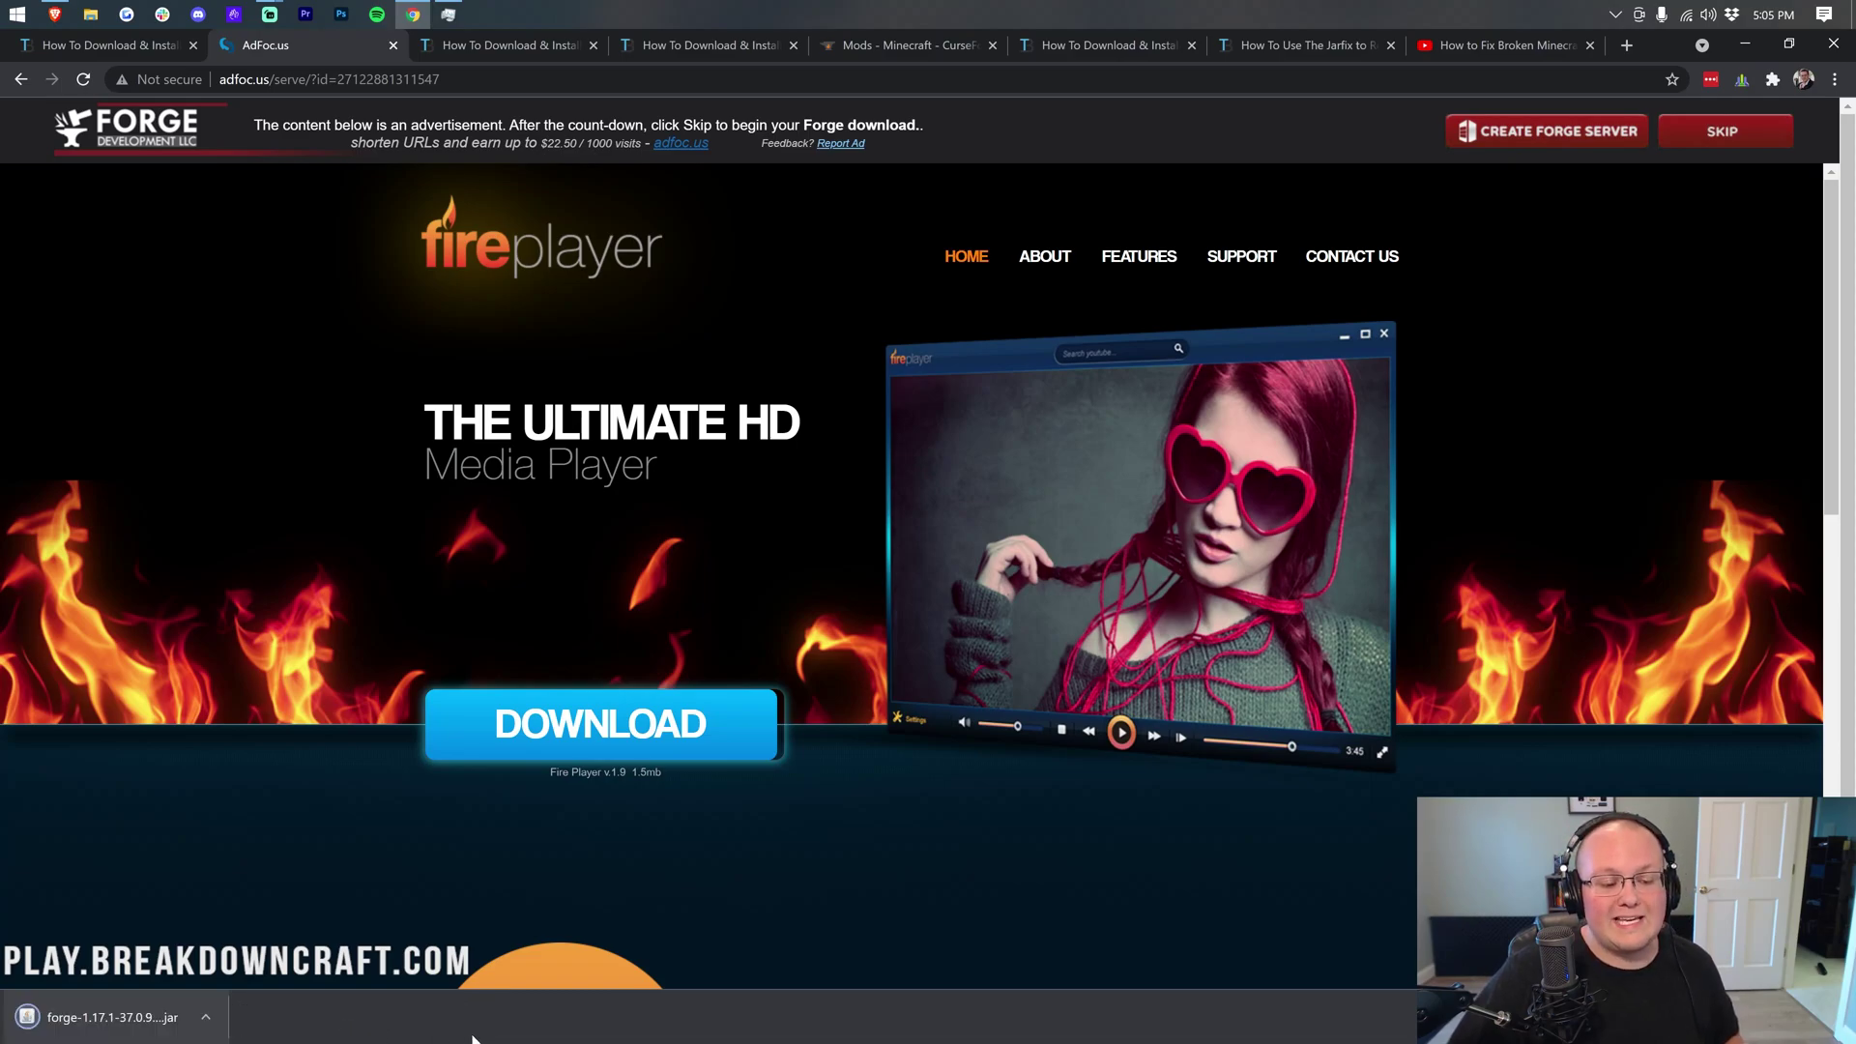
Step: Open the Just Enough Items (JEI) CurseForge page through the download link in its article
{"action": "left_click", "coordinate": [497, 50]}
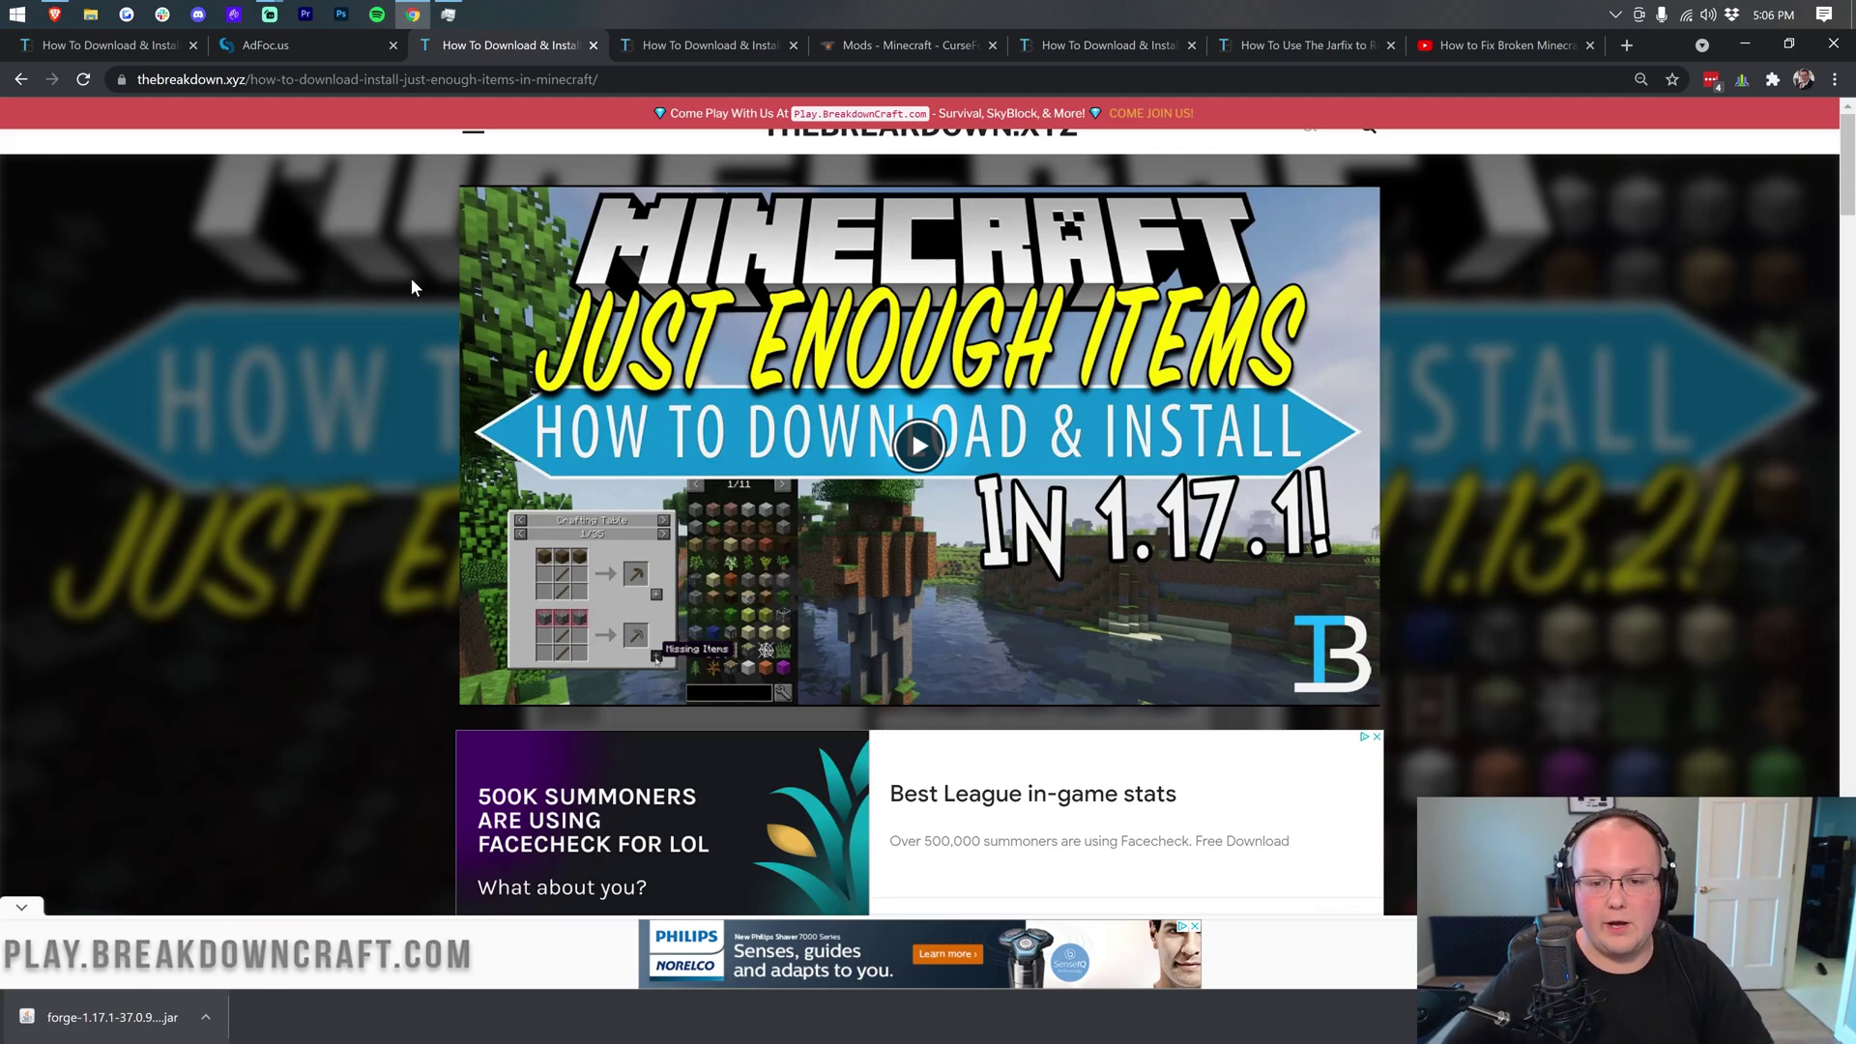
{"action": "scroll", "coordinate": [409, 287], "scroll_direction": "down", "scroll_amount": 7}
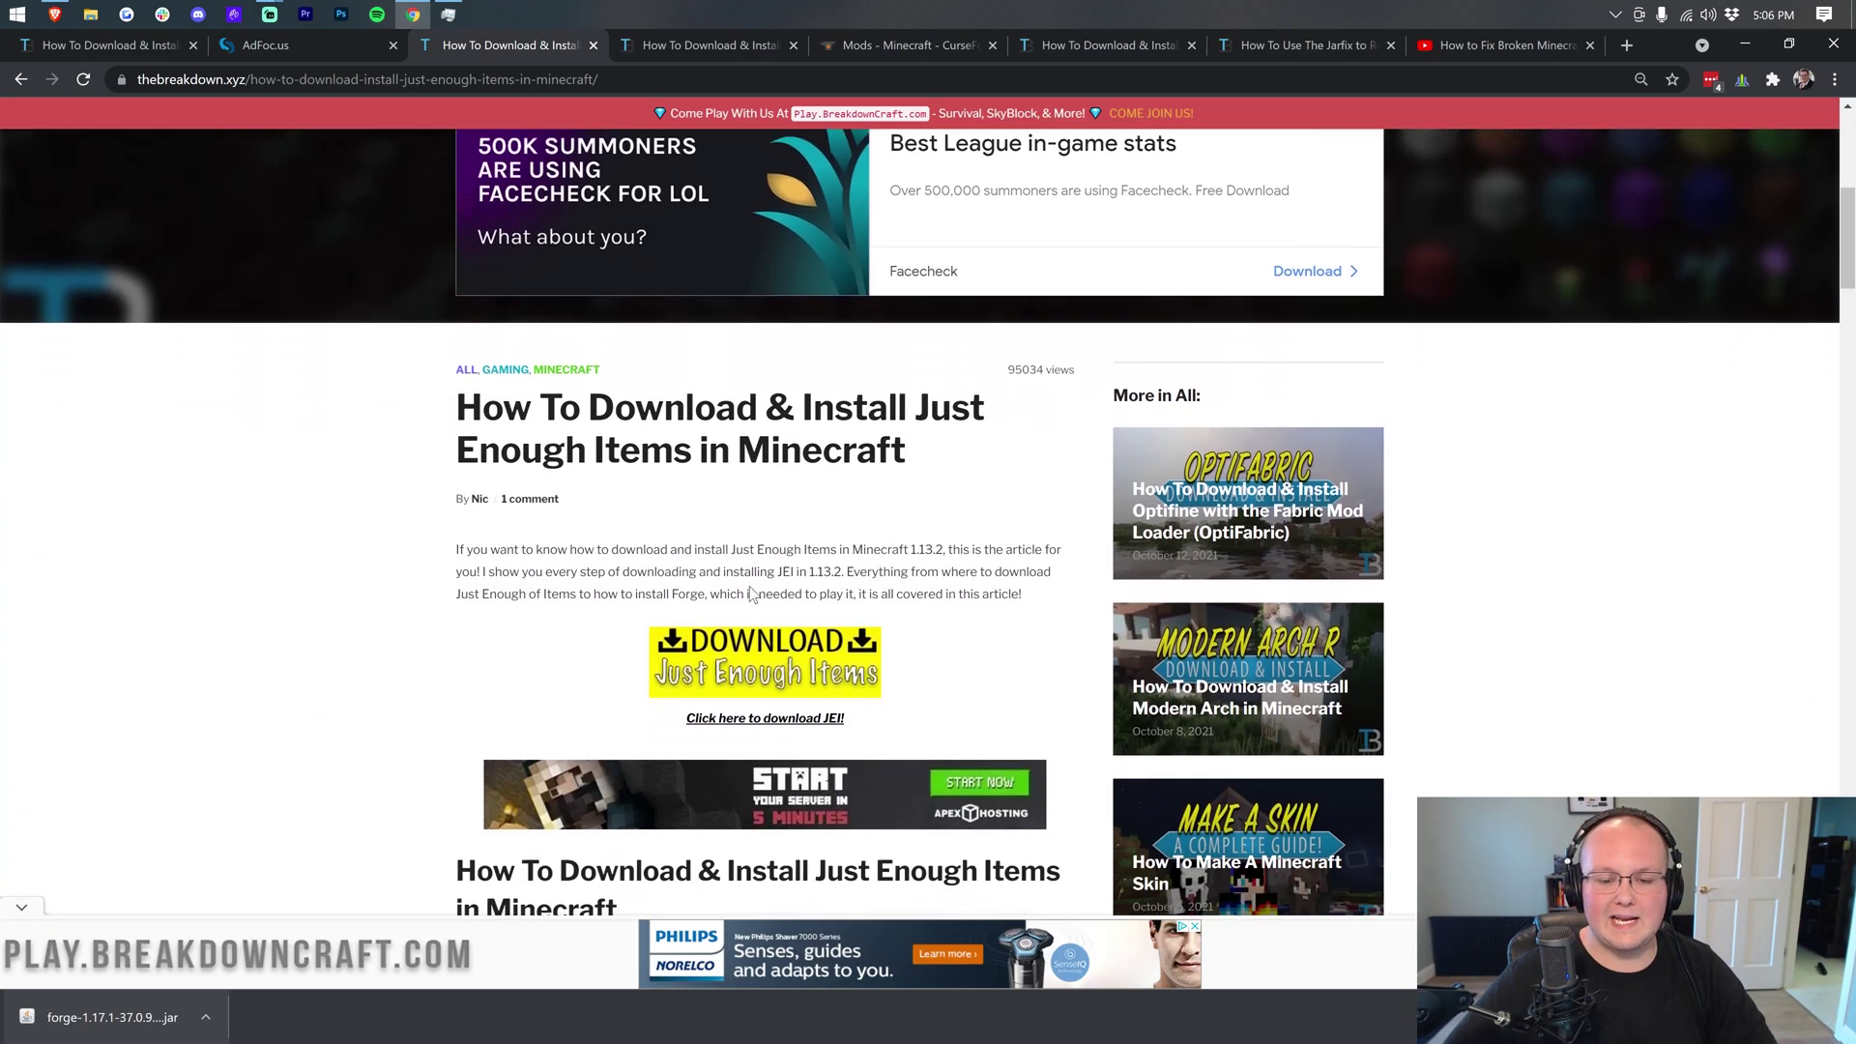
{"action": "scroll", "coordinate": [752, 593], "scroll_direction": "down", "scroll_amount": 3}
{"action": "left_click", "coordinate": [669, 494]}
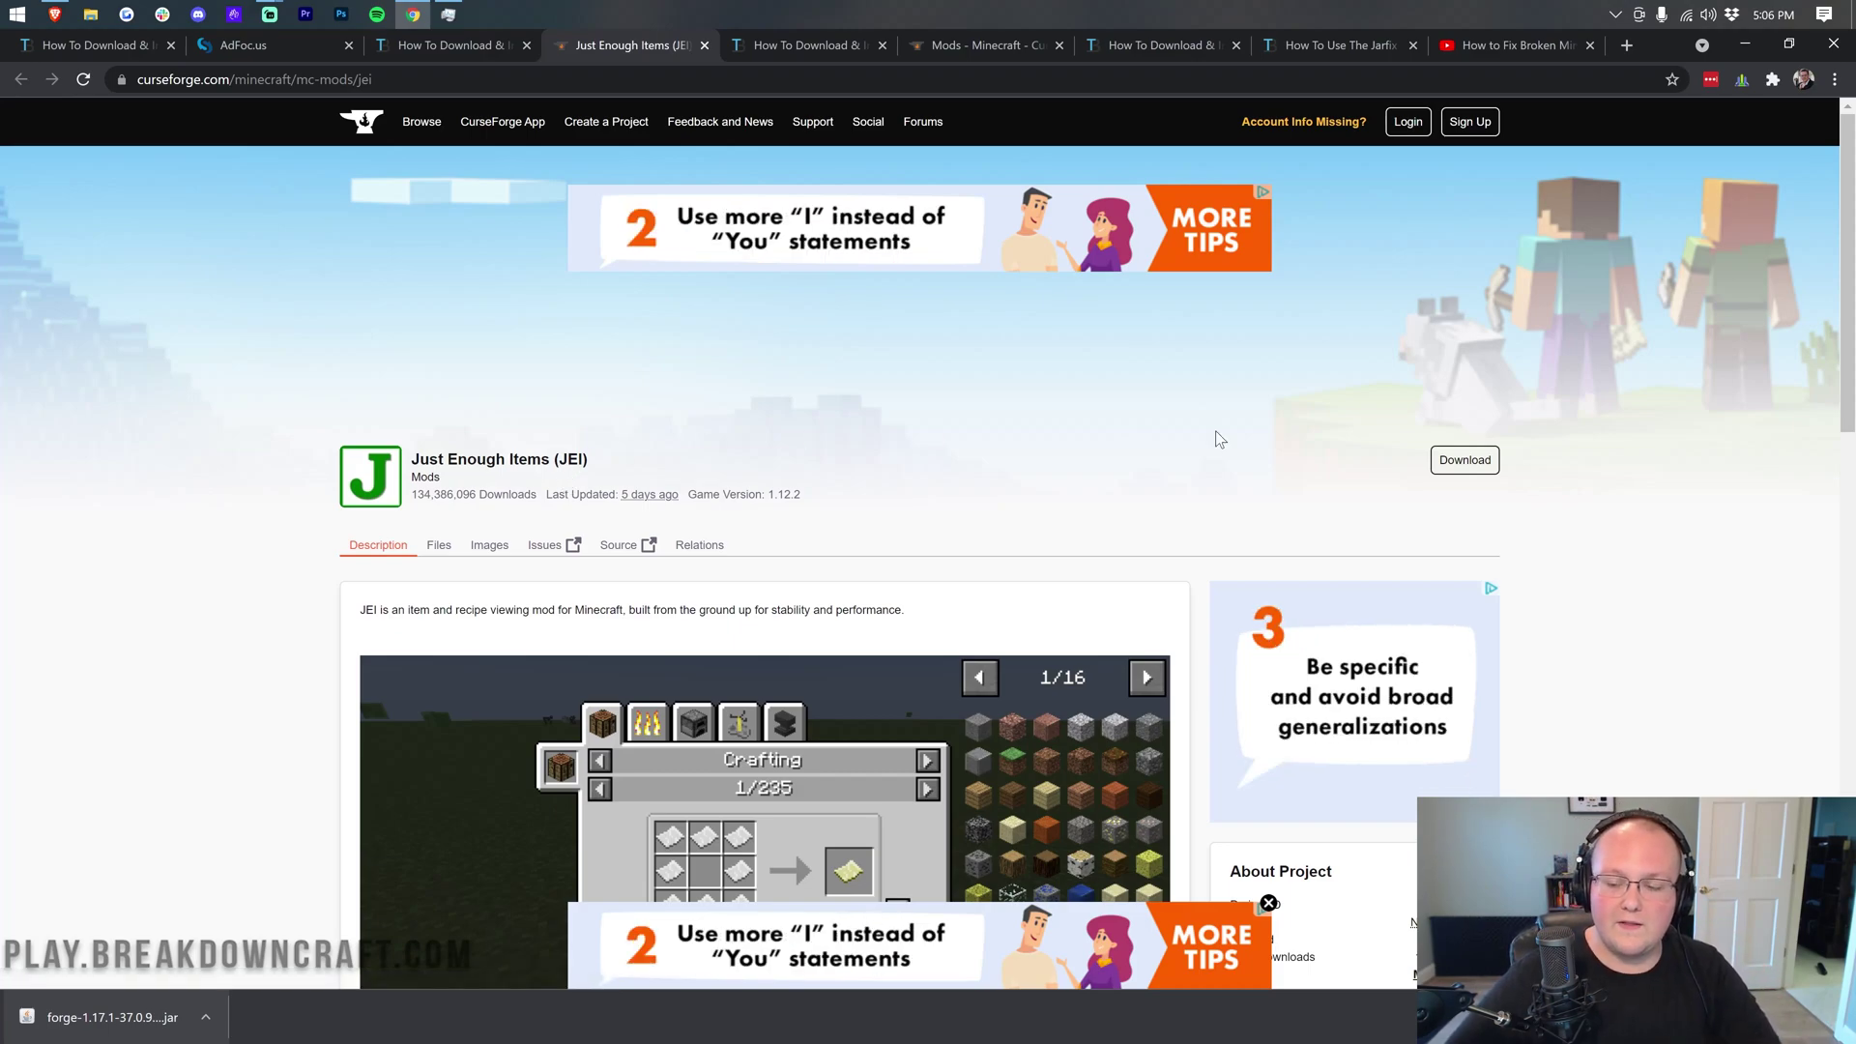
Step: Download jei-1.17.1-8.1.0.26.jar from the Minecraft 1.17 recent files and keep the file
{"action": "scroll", "coordinate": [1247, 509], "scroll_direction": "down", "scroll_amount": 8}
{"action": "scroll", "coordinate": [1247, 510], "scroll_direction": "down", "scroll_amount": 2}
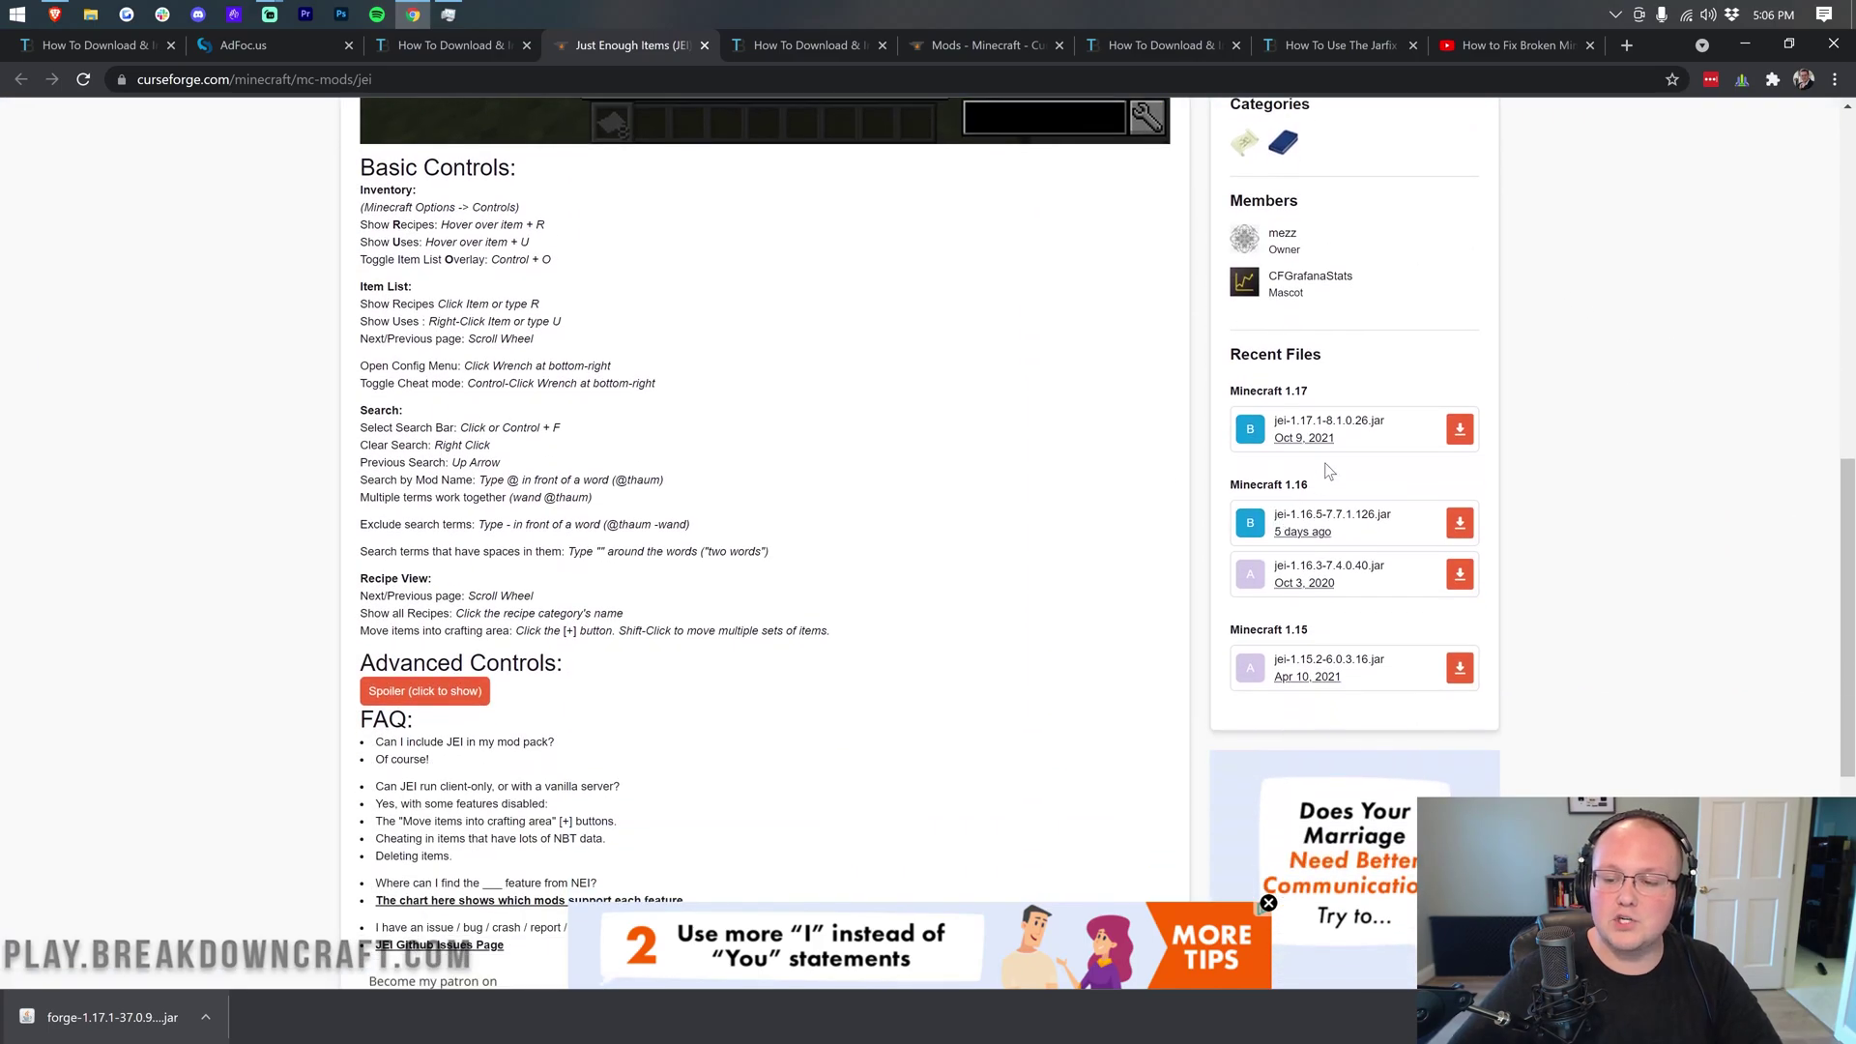
{"action": "left_click_drag", "start_coordinate": [1319, 387], "coordinate": [1221, 399]}
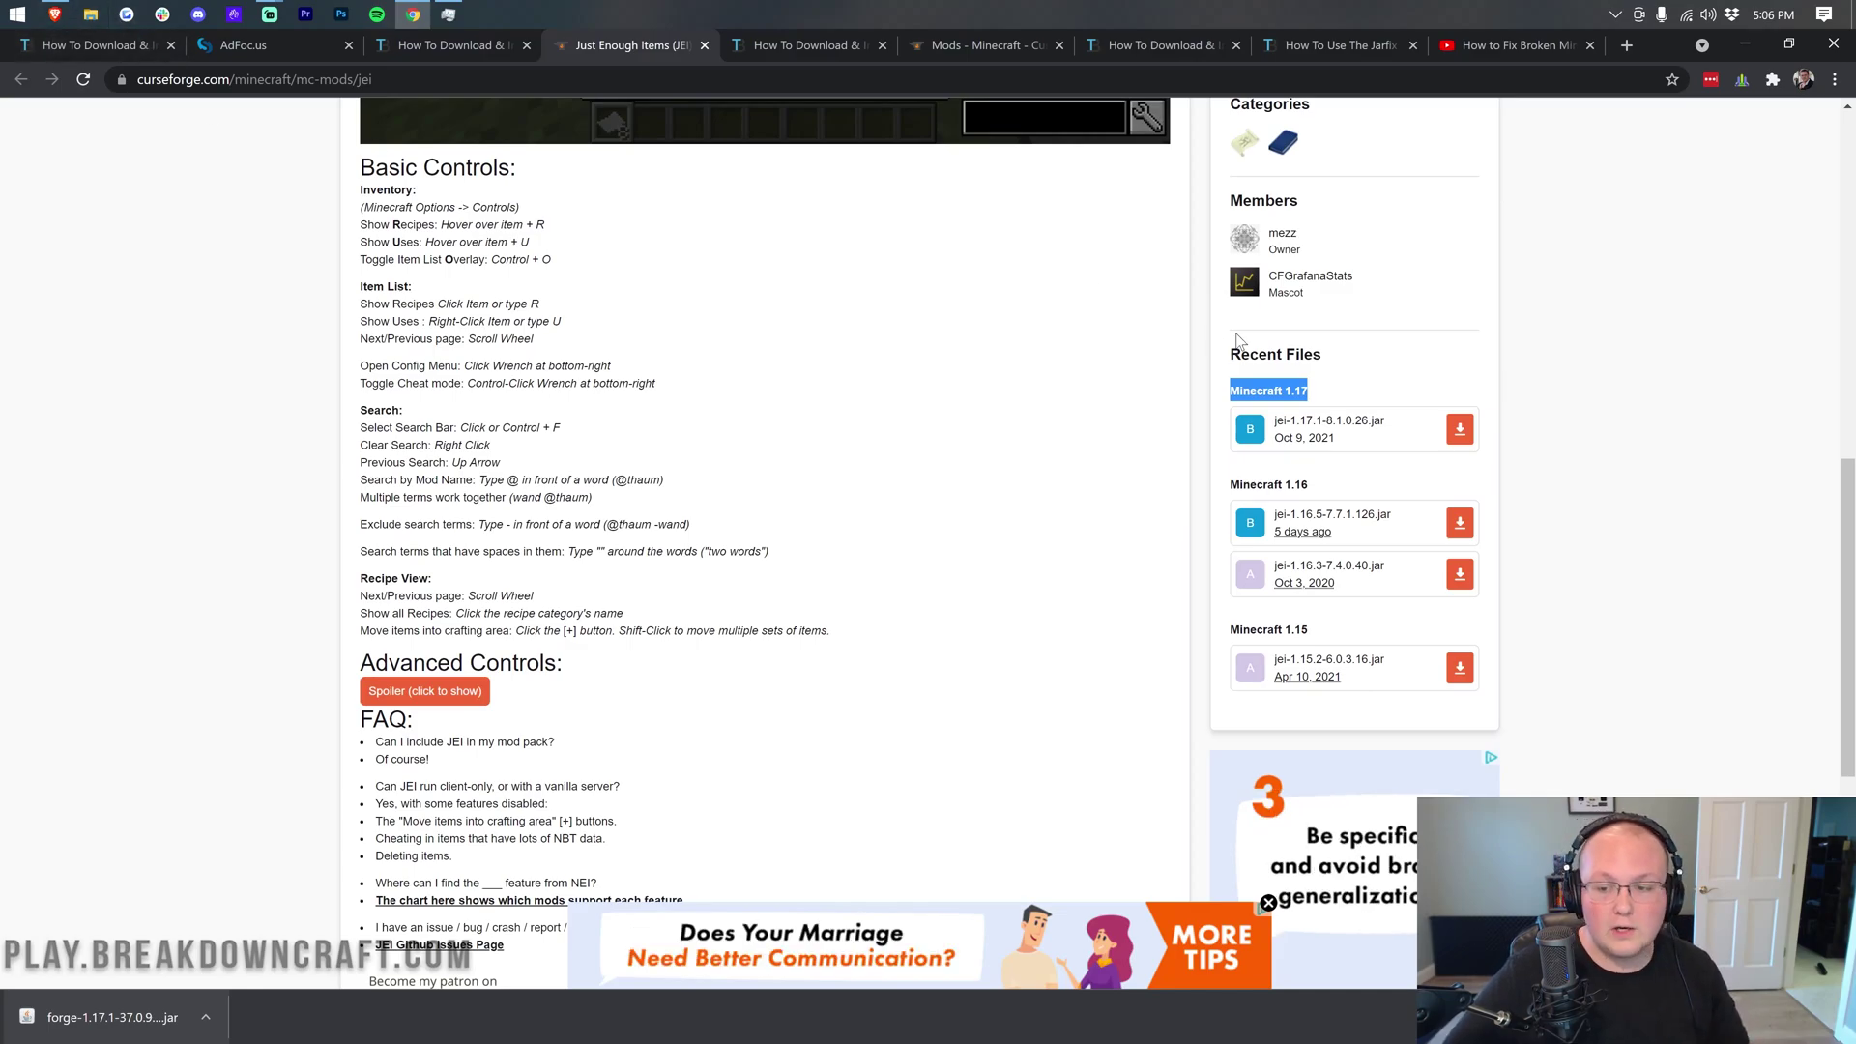
{"action": "left_click", "coordinate": [1332, 375]}
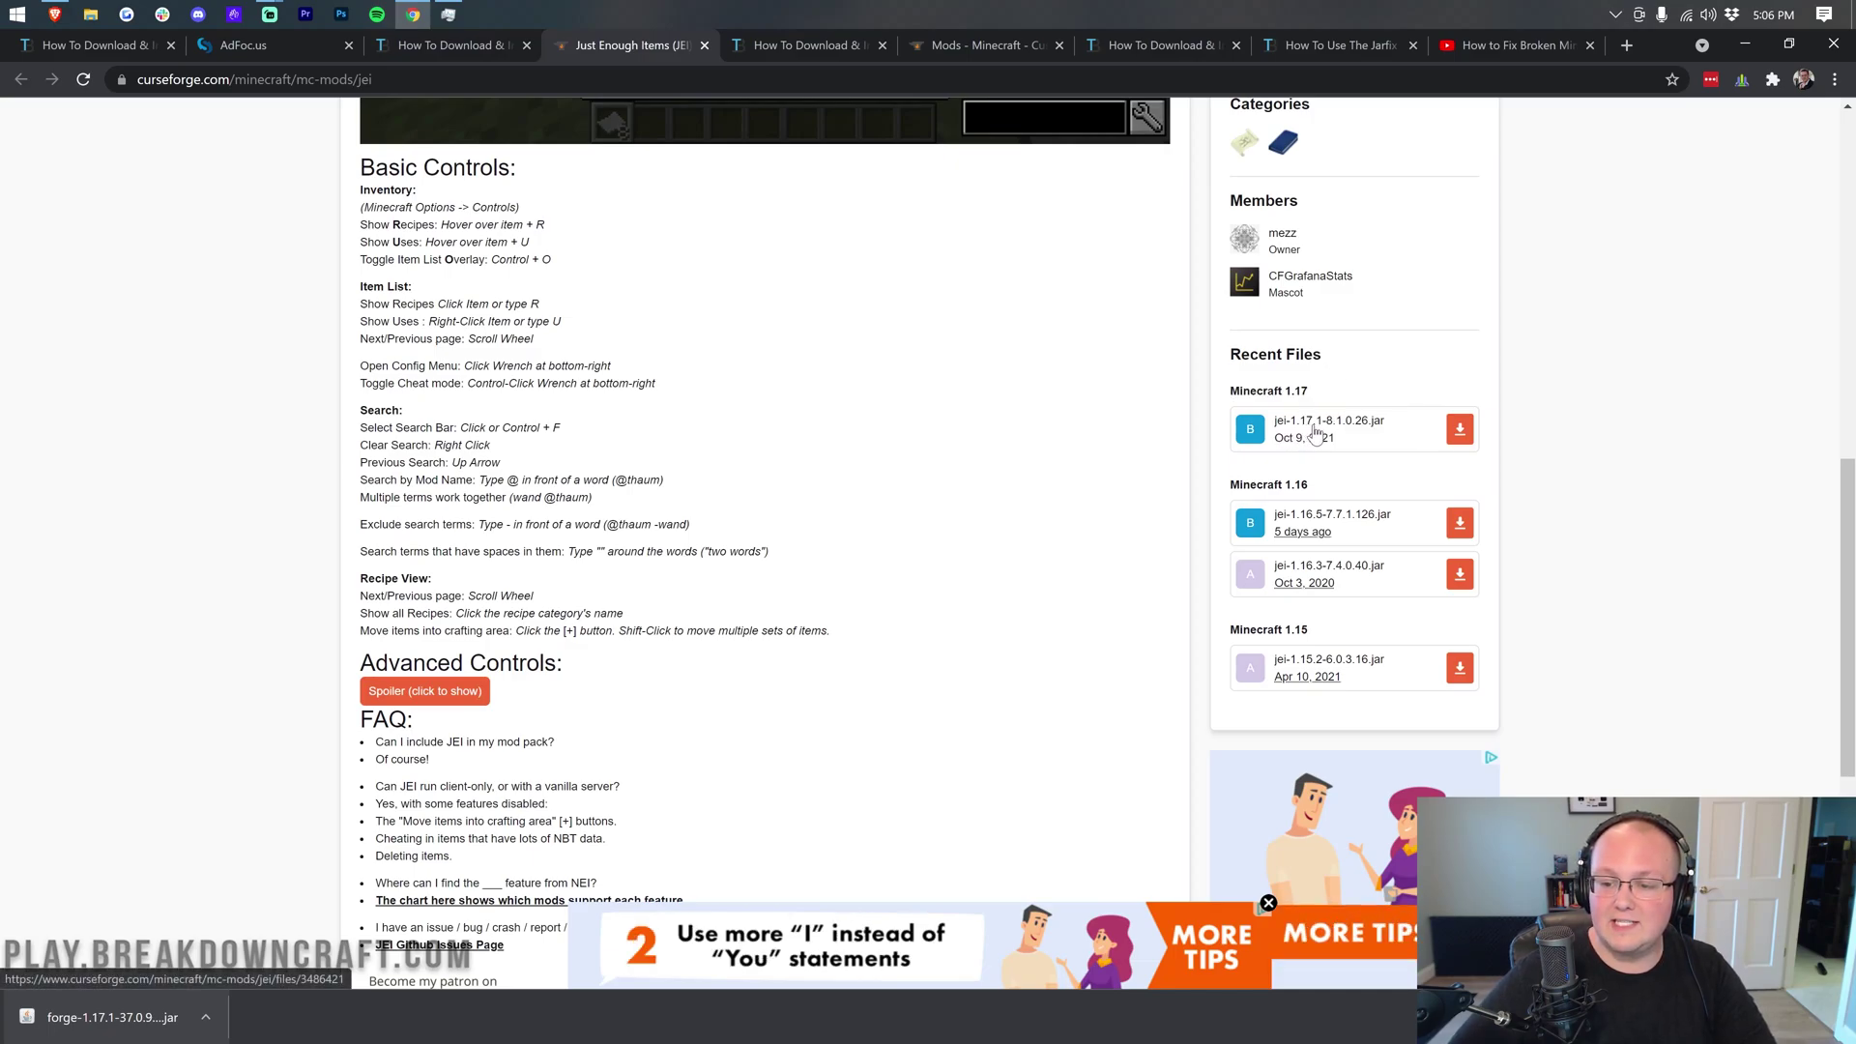
{"action": "left_click", "coordinate": [1459, 430]}
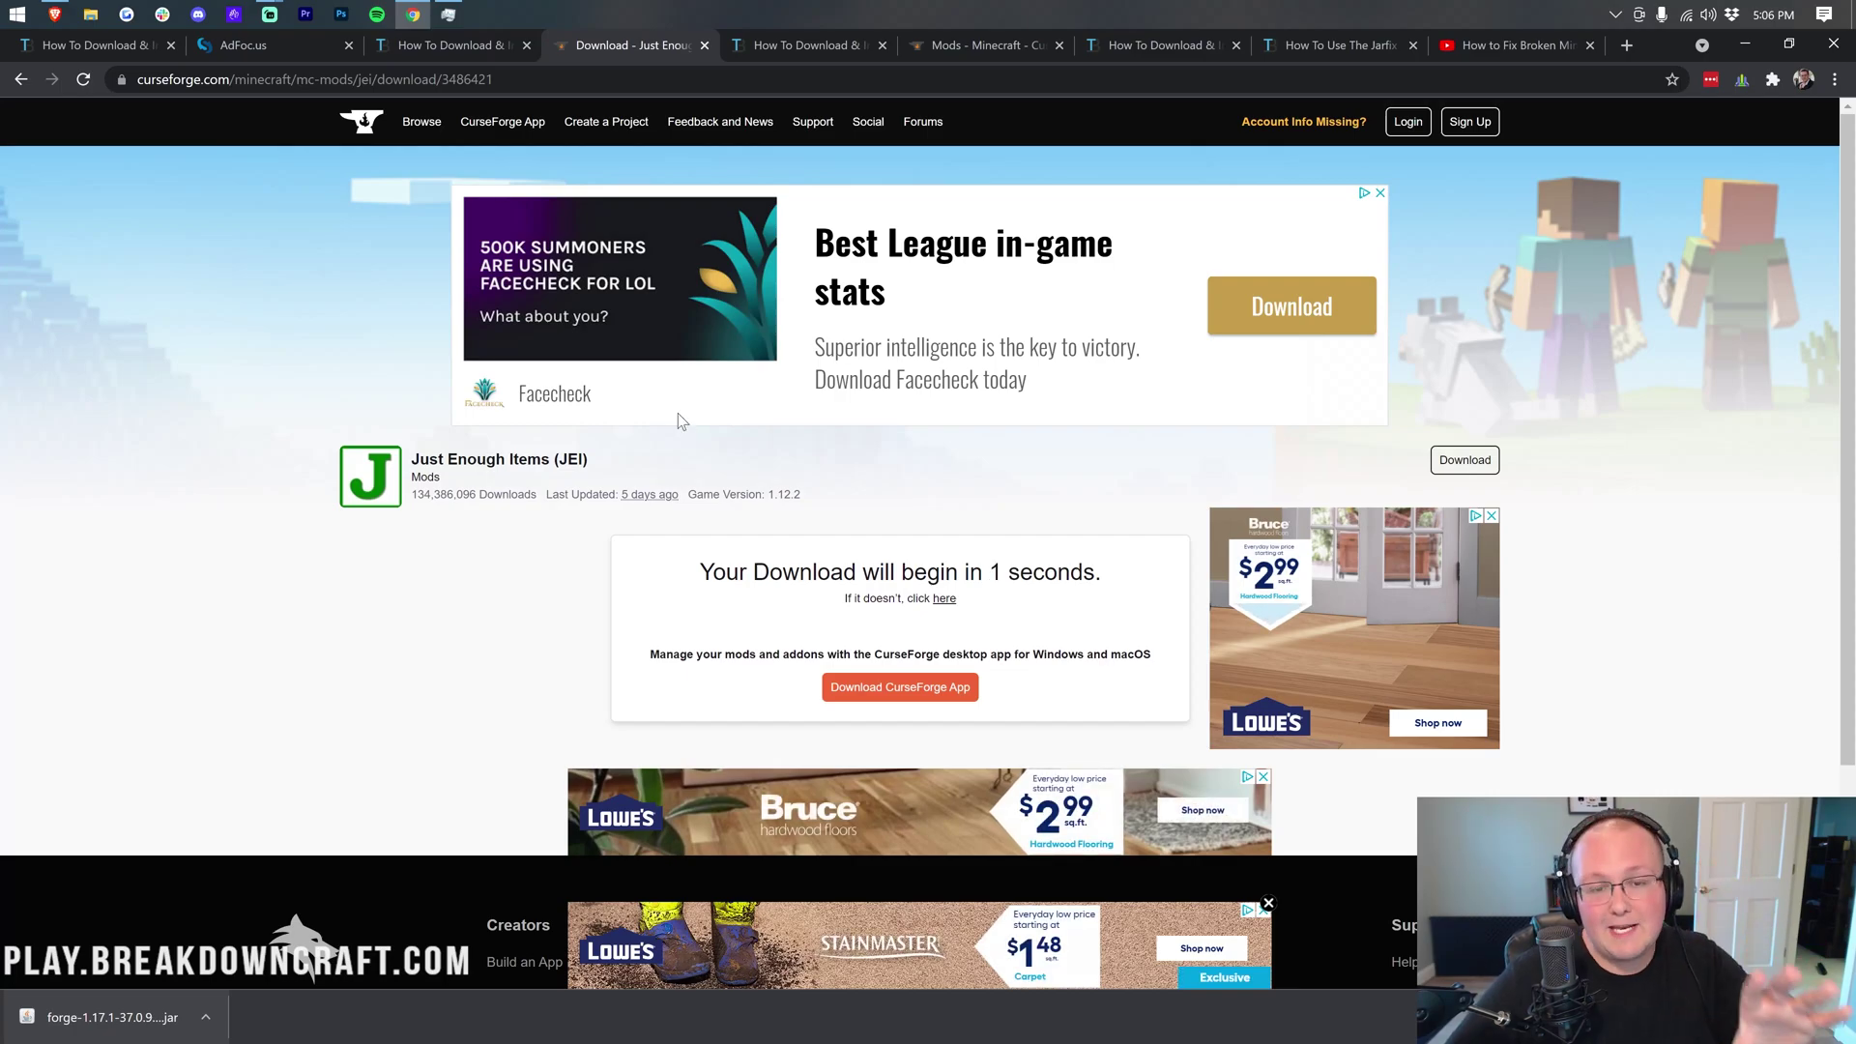
{"action": "left_click", "coordinate": [358, 1017]}
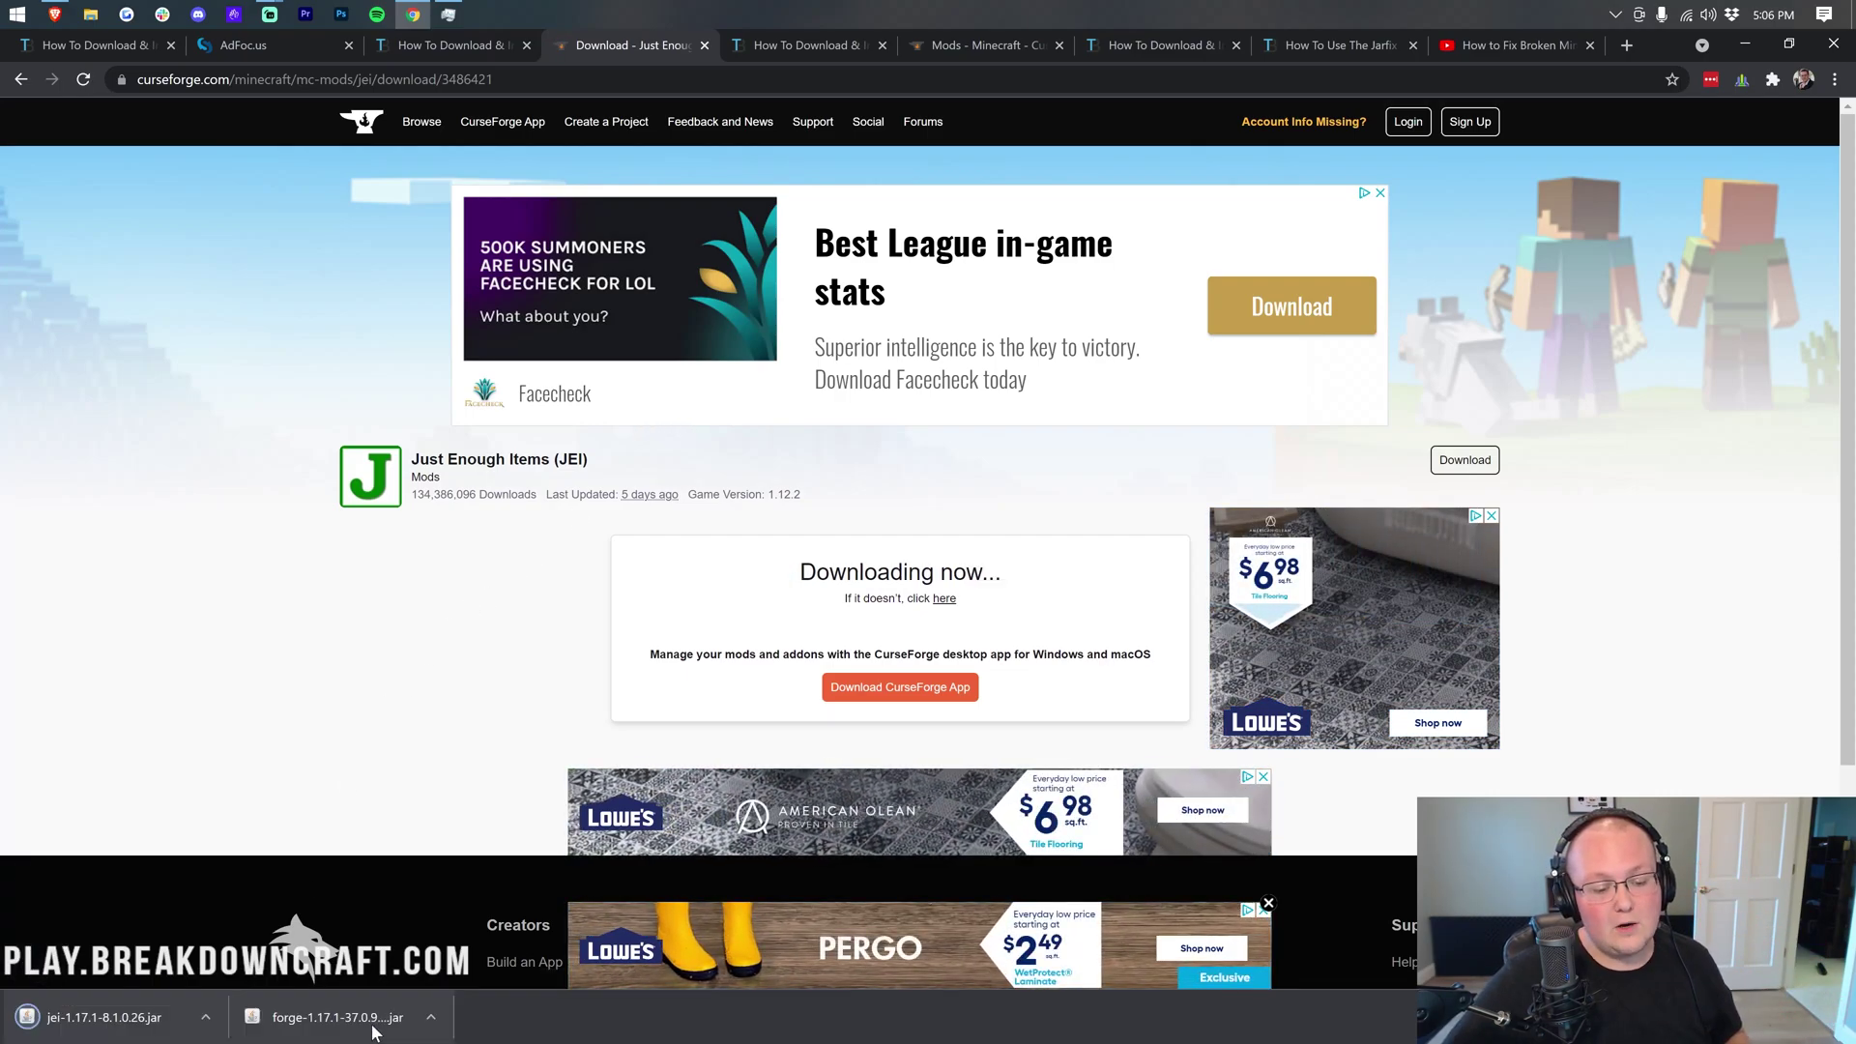
Step: Open the WorldEdit CurseForge page through the download link in the World Edit article
{"action": "left_click", "coordinate": [781, 54]}
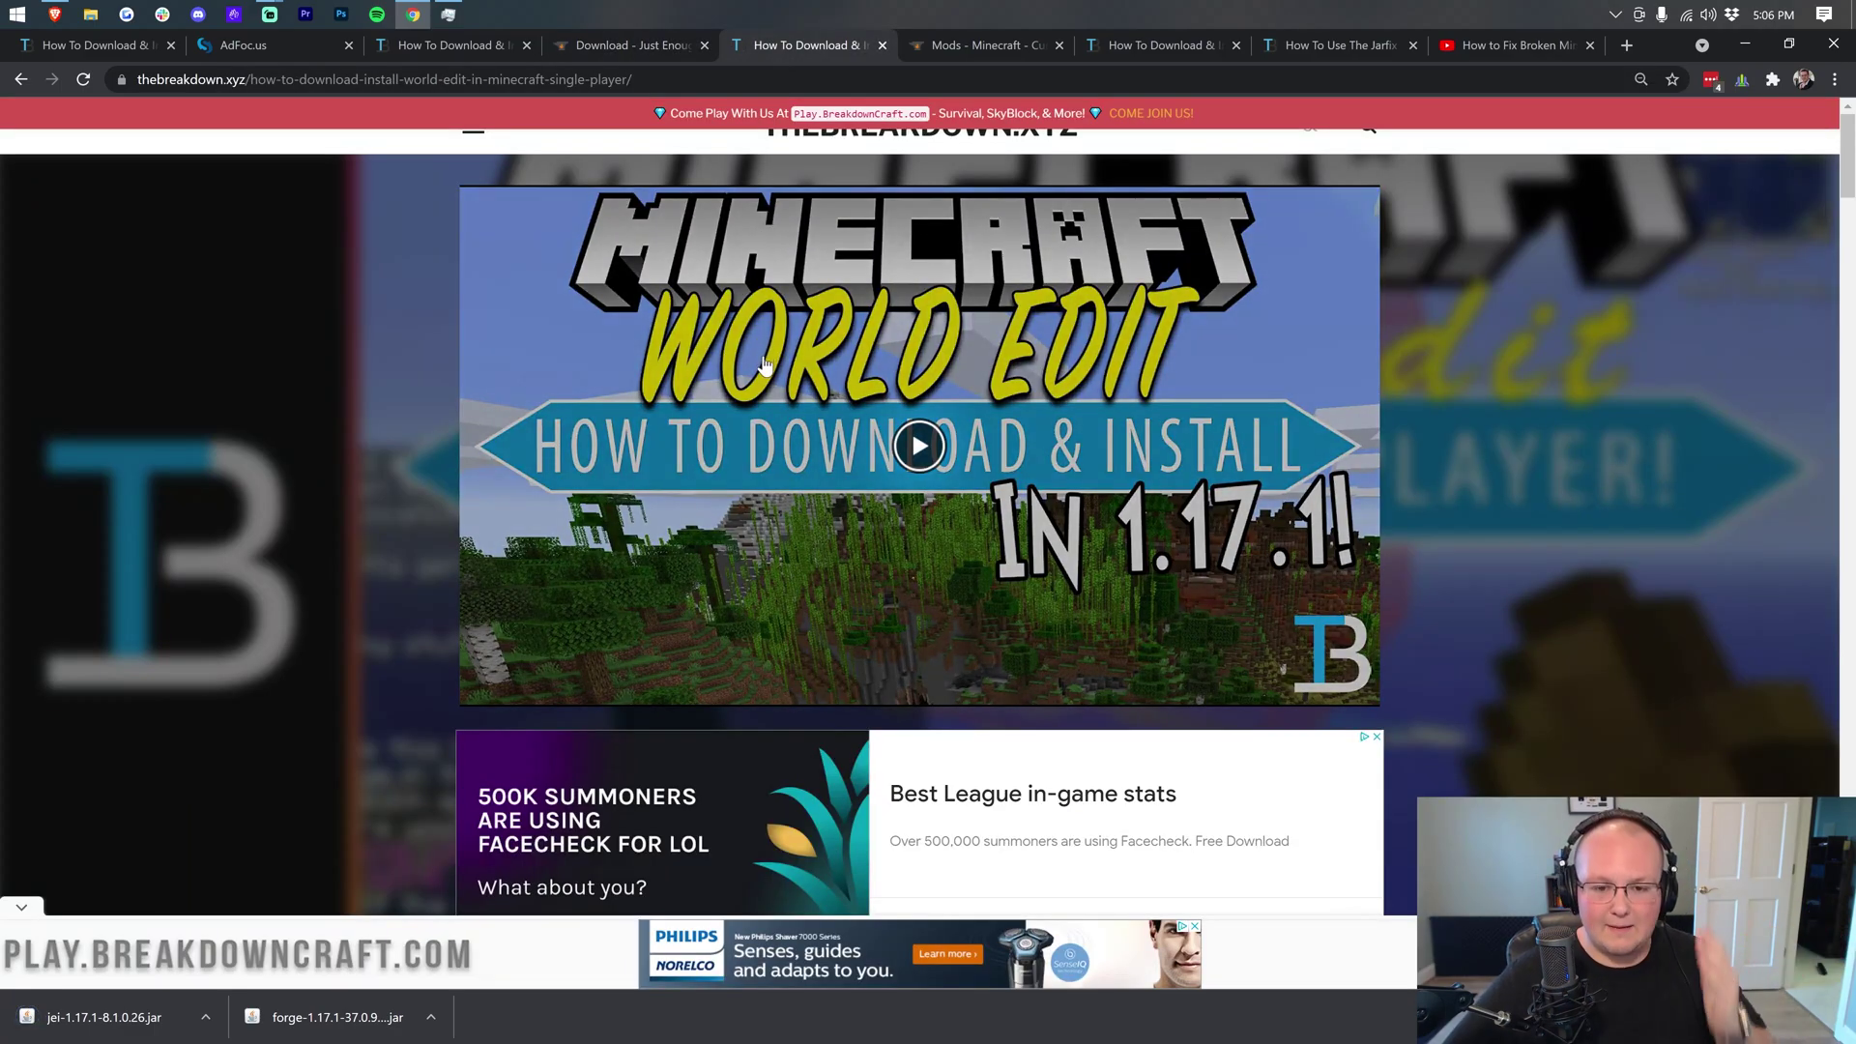
{"action": "scroll", "coordinate": [764, 364], "scroll_direction": "down", "scroll_amount": 8}
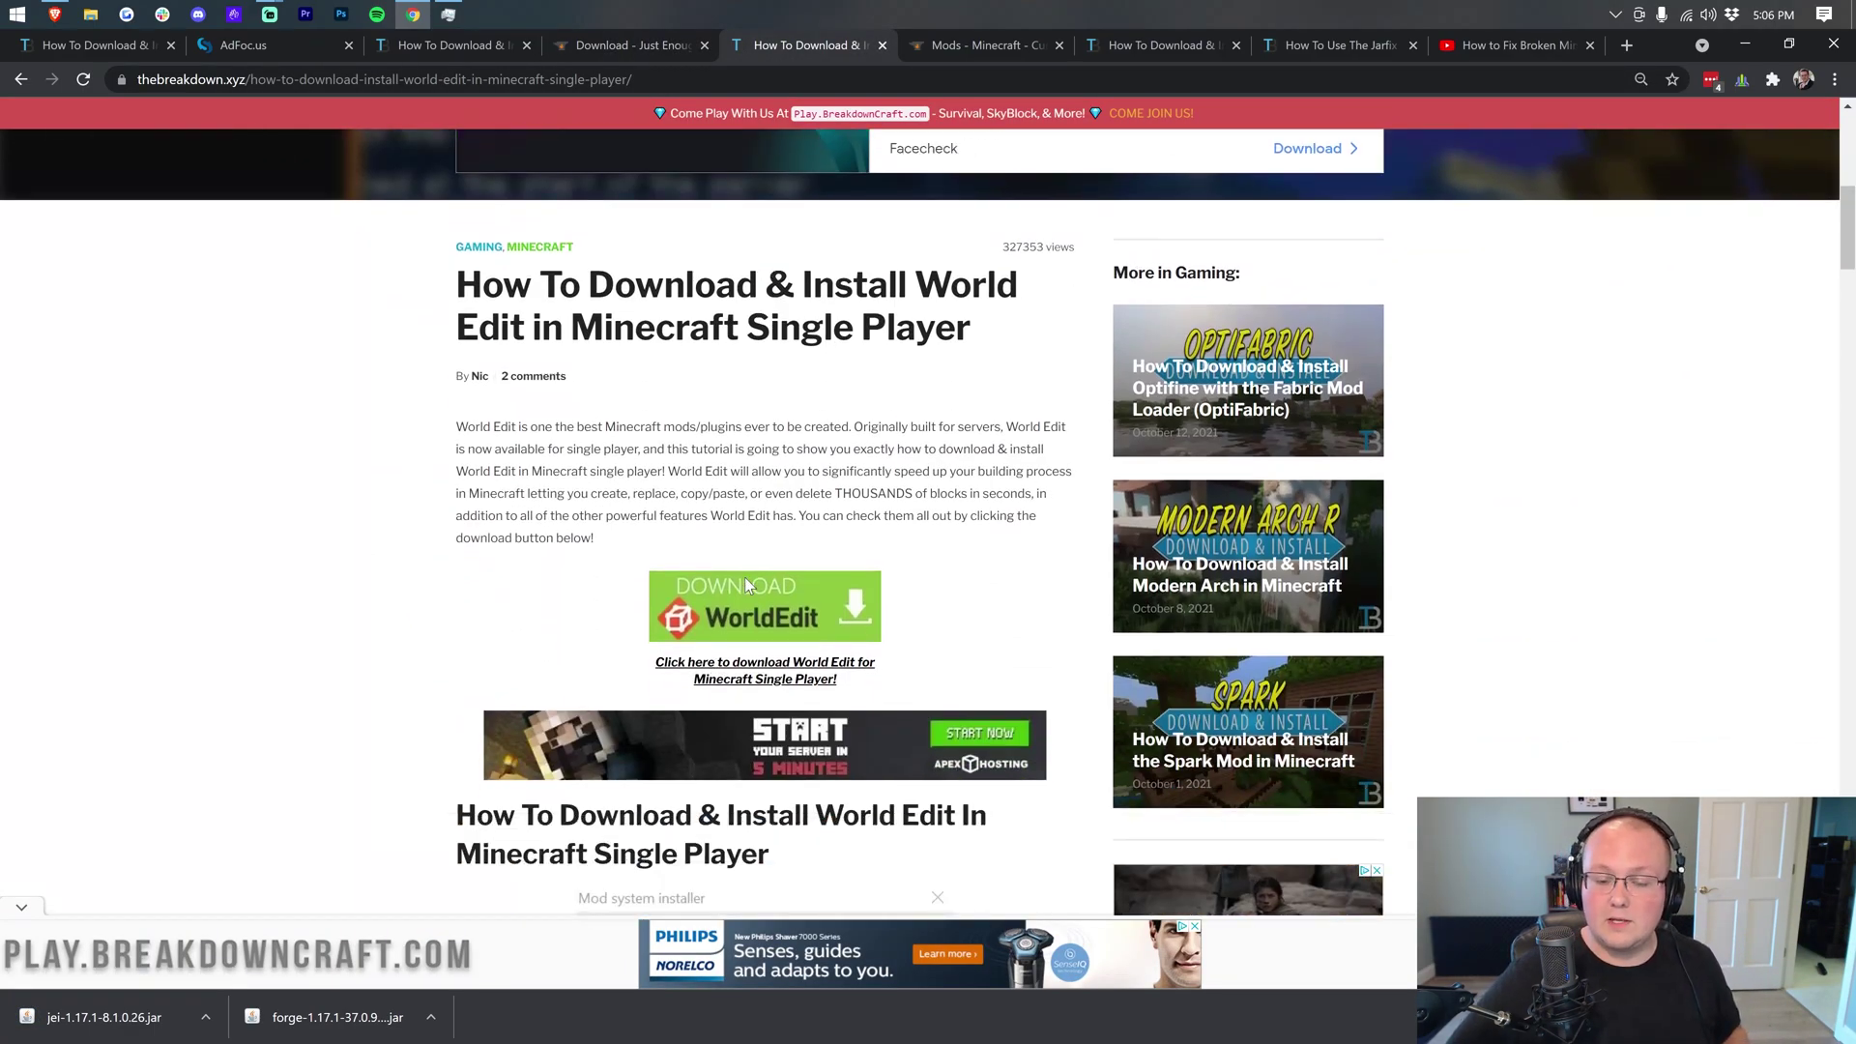
{"action": "left_click", "coordinate": [745, 584]}
Step: Download worldedit-mod-7.2.6.jar from the Minecraft 1.17 recent files and keep the file
{"action": "scroll", "coordinate": [1407, 479], "scroll_direction": "down", "scroll_amount": 3}
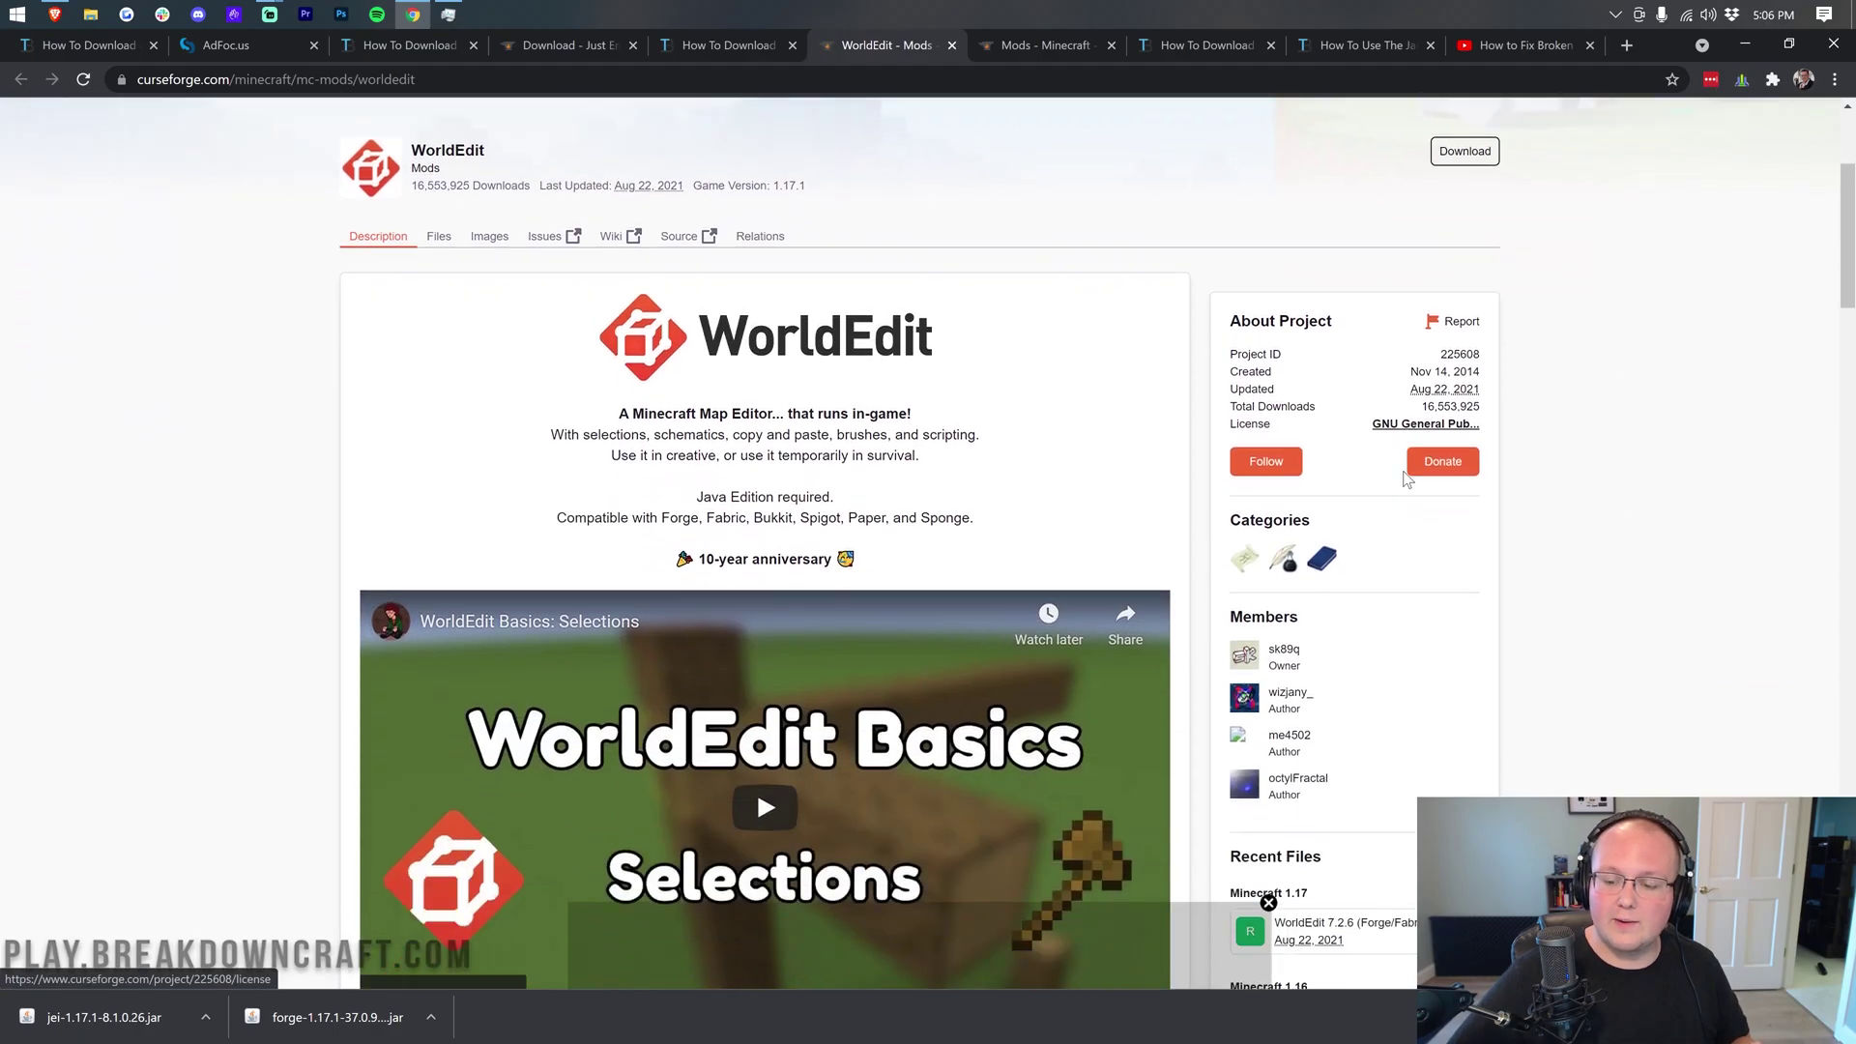
{"action": "scroll", "coordinate": [1407, 479], "scroll_direction": "down", "scroll_amount": 4}
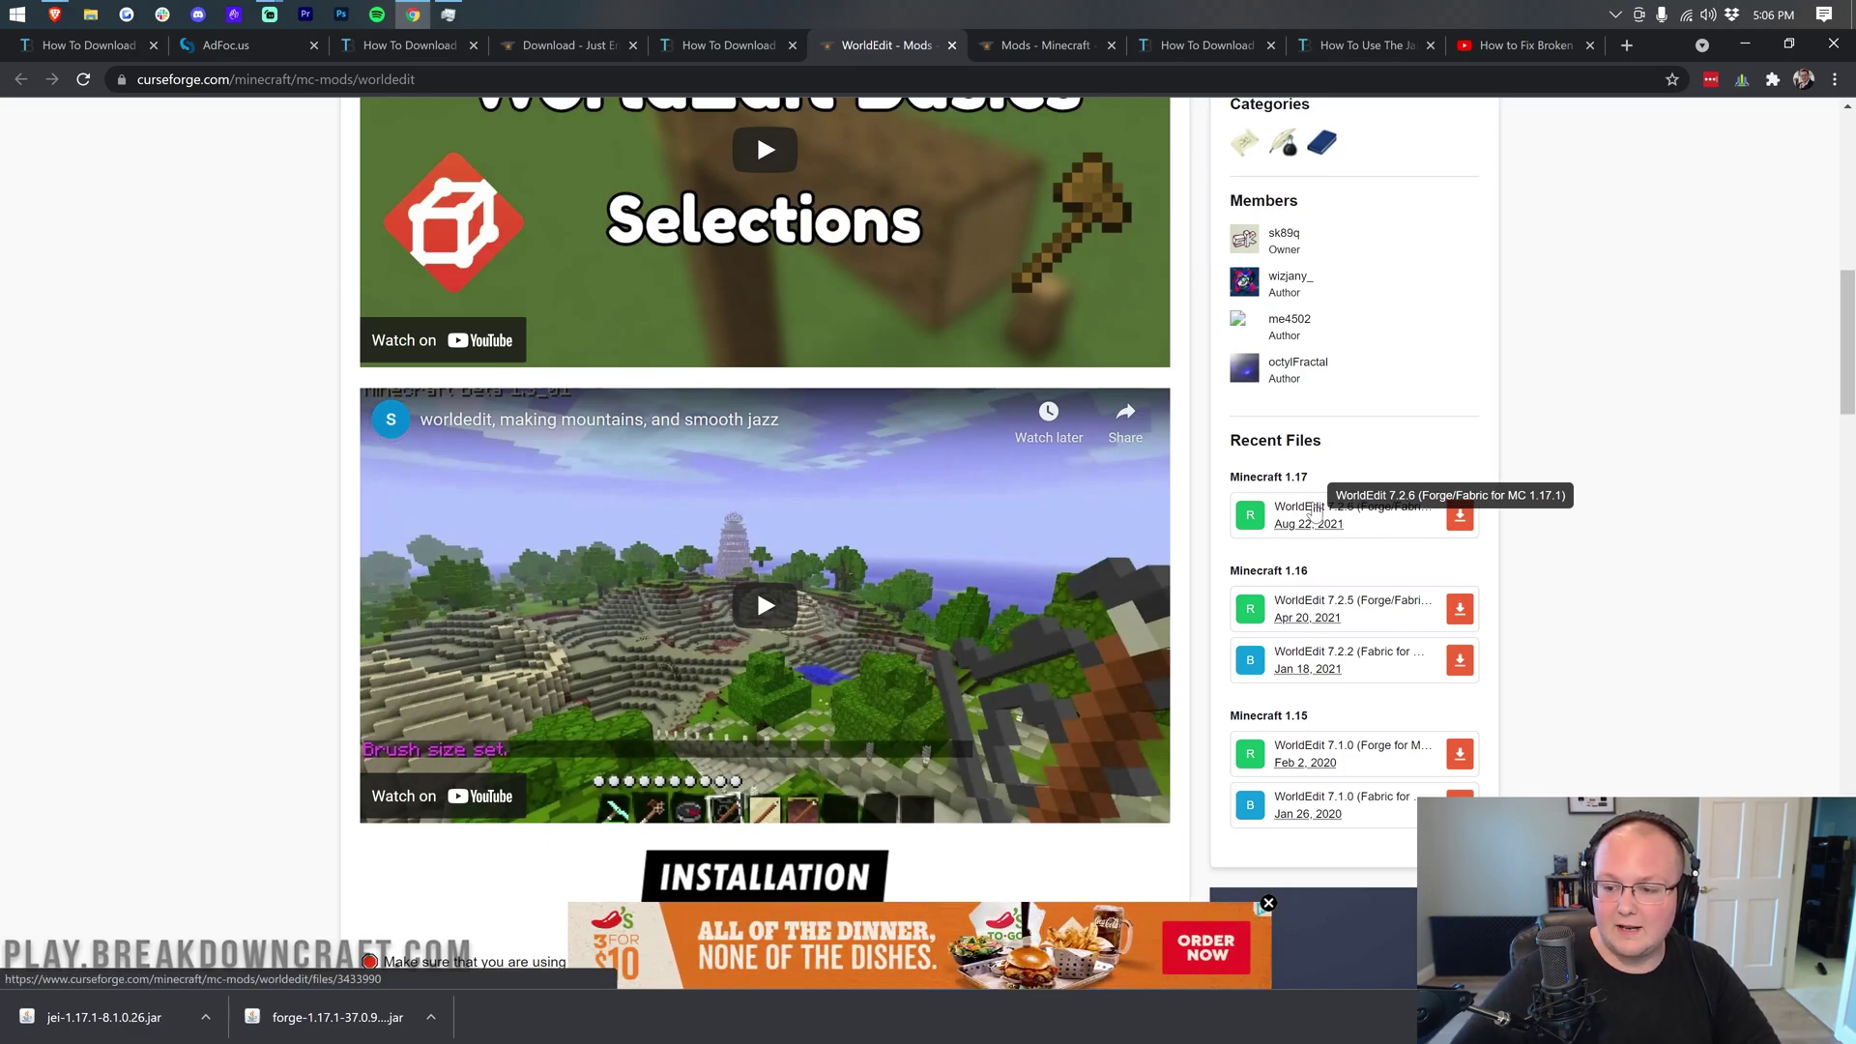
{"action": "left_click", "coordinate": [1460, 515]}
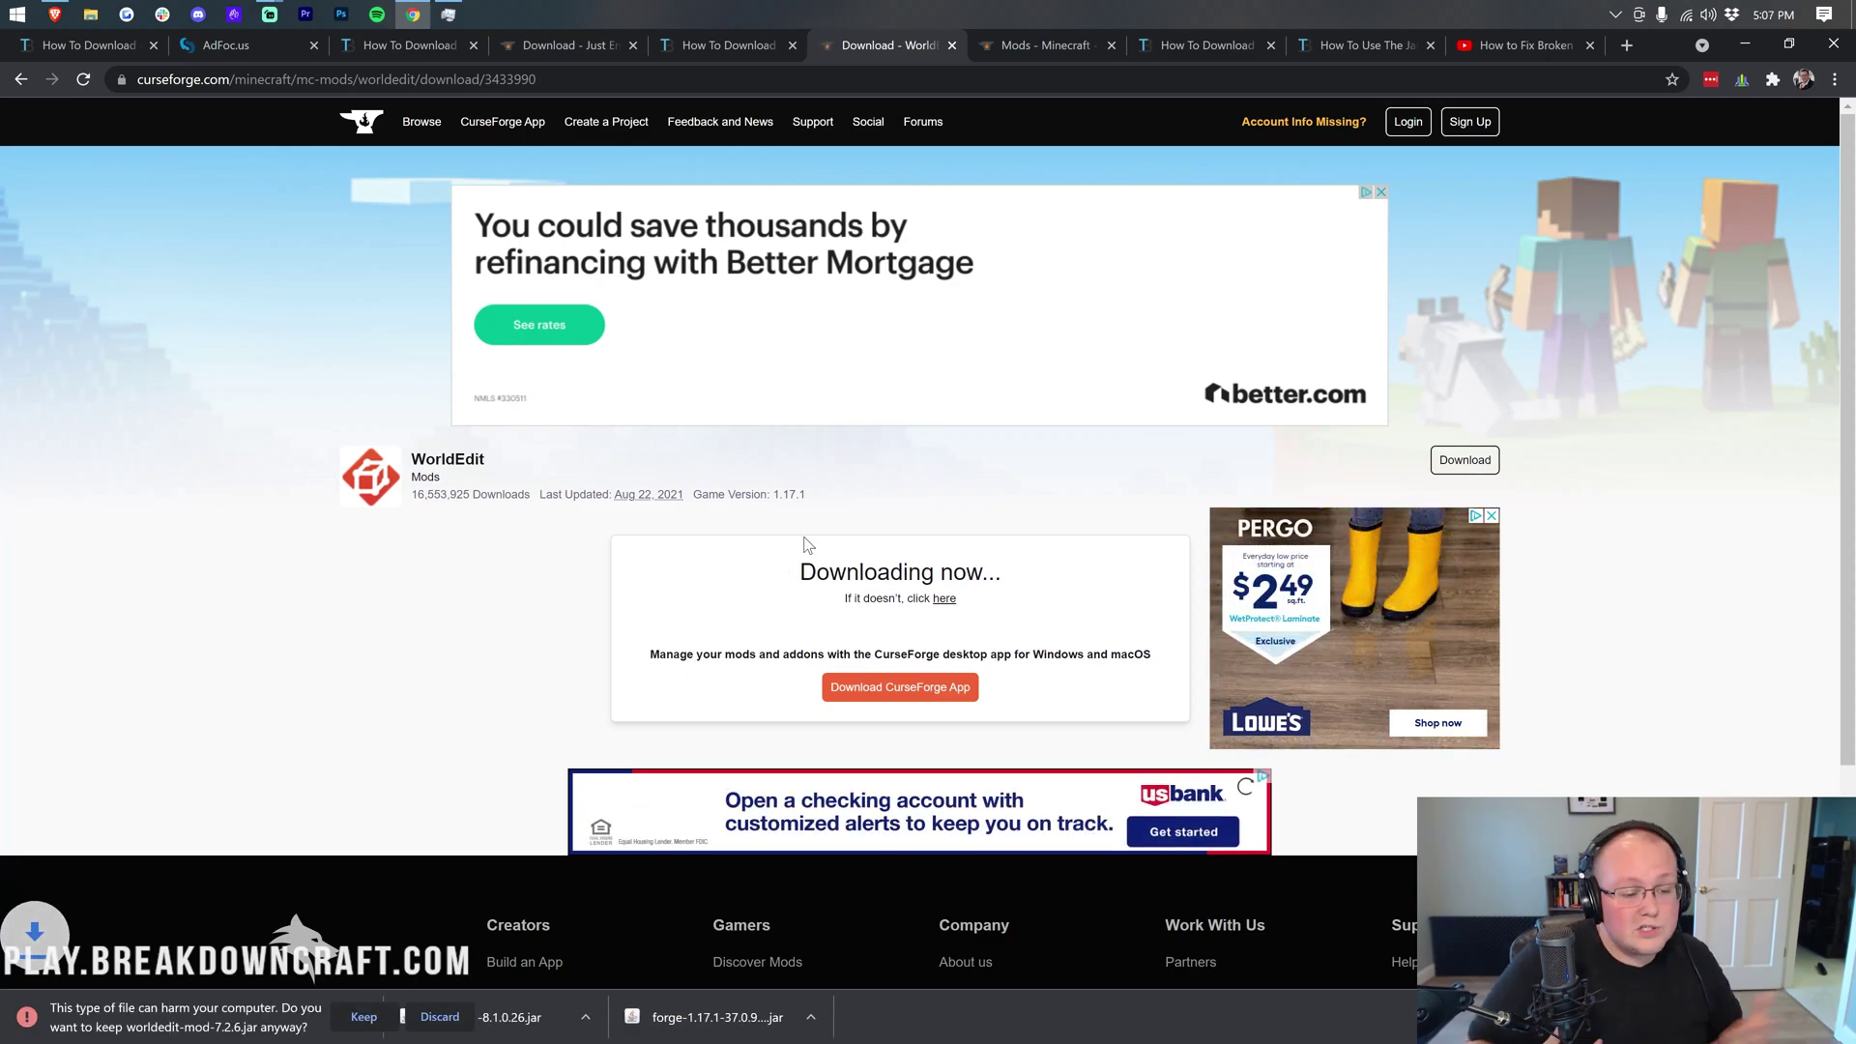
{"action": "left_click", "coordinate": [363, 1016]}
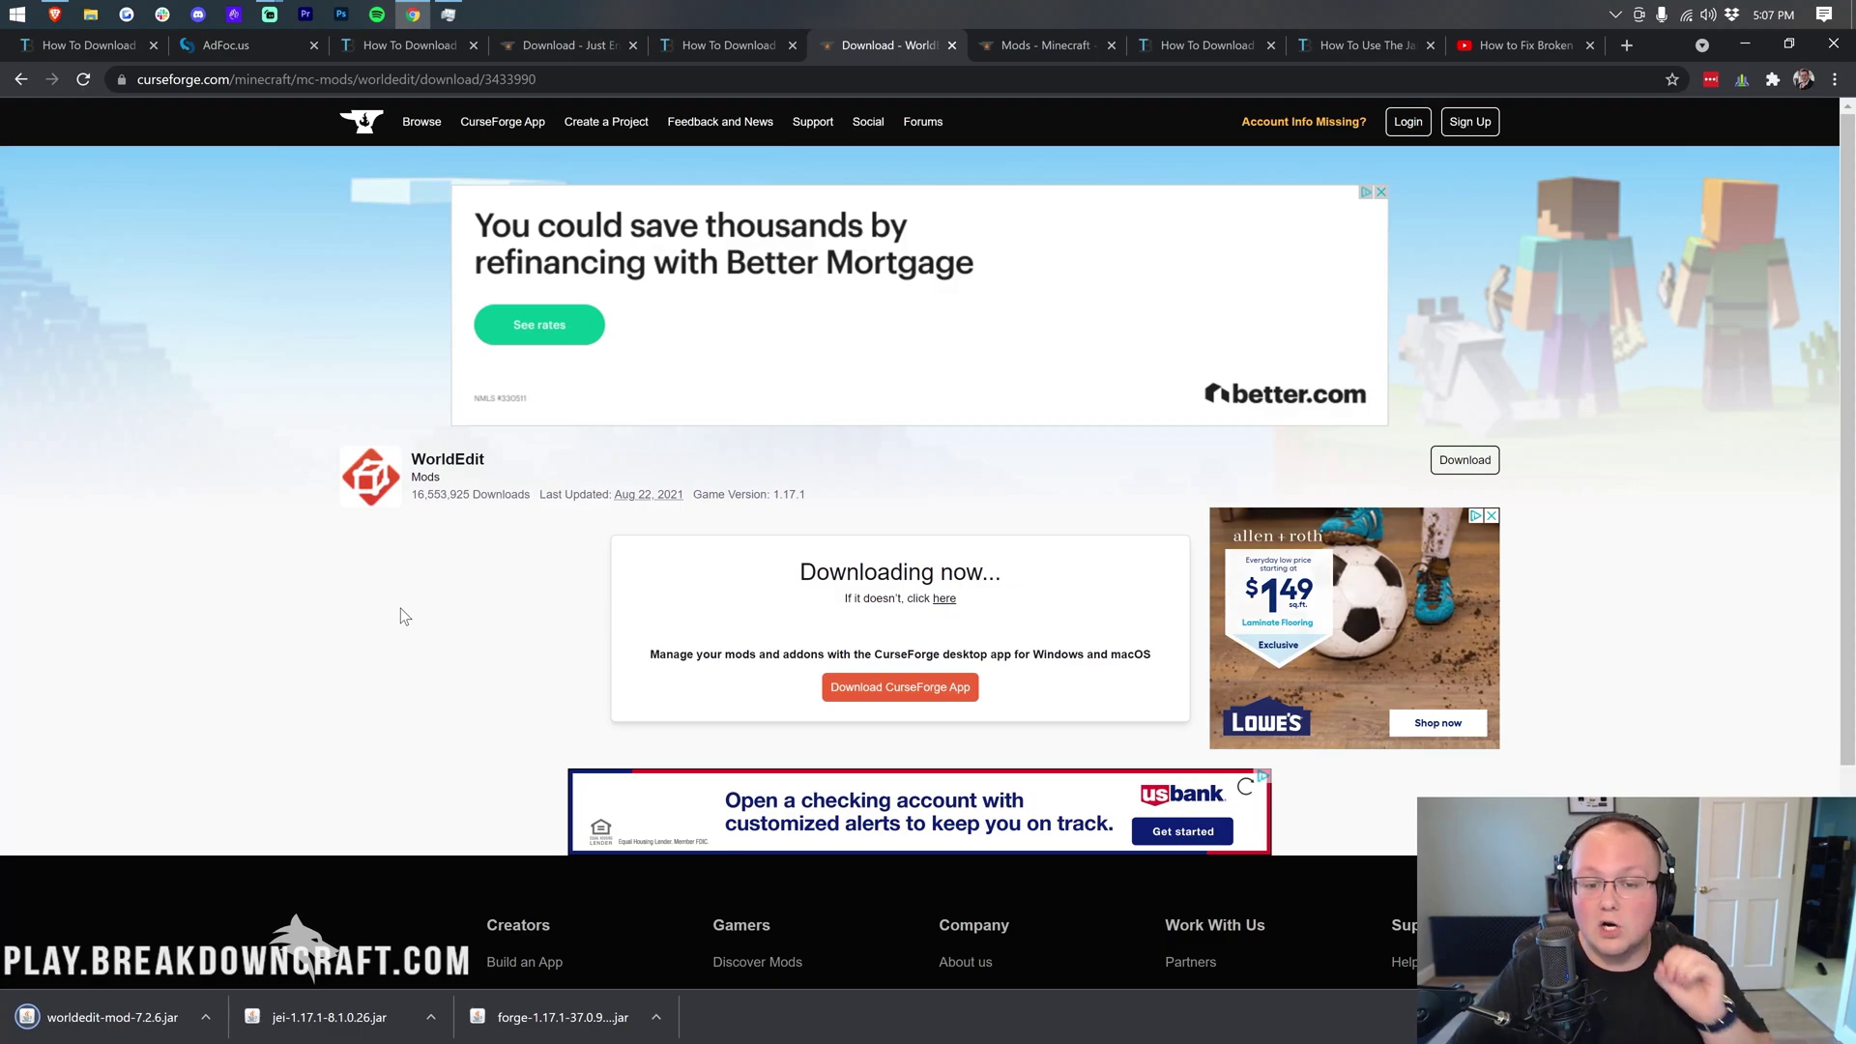
Step: Filter the CurseForge list of all Minecraft mods to game version 1.17.1
{"action": "left_click", "coordinate": [1056, 52]}
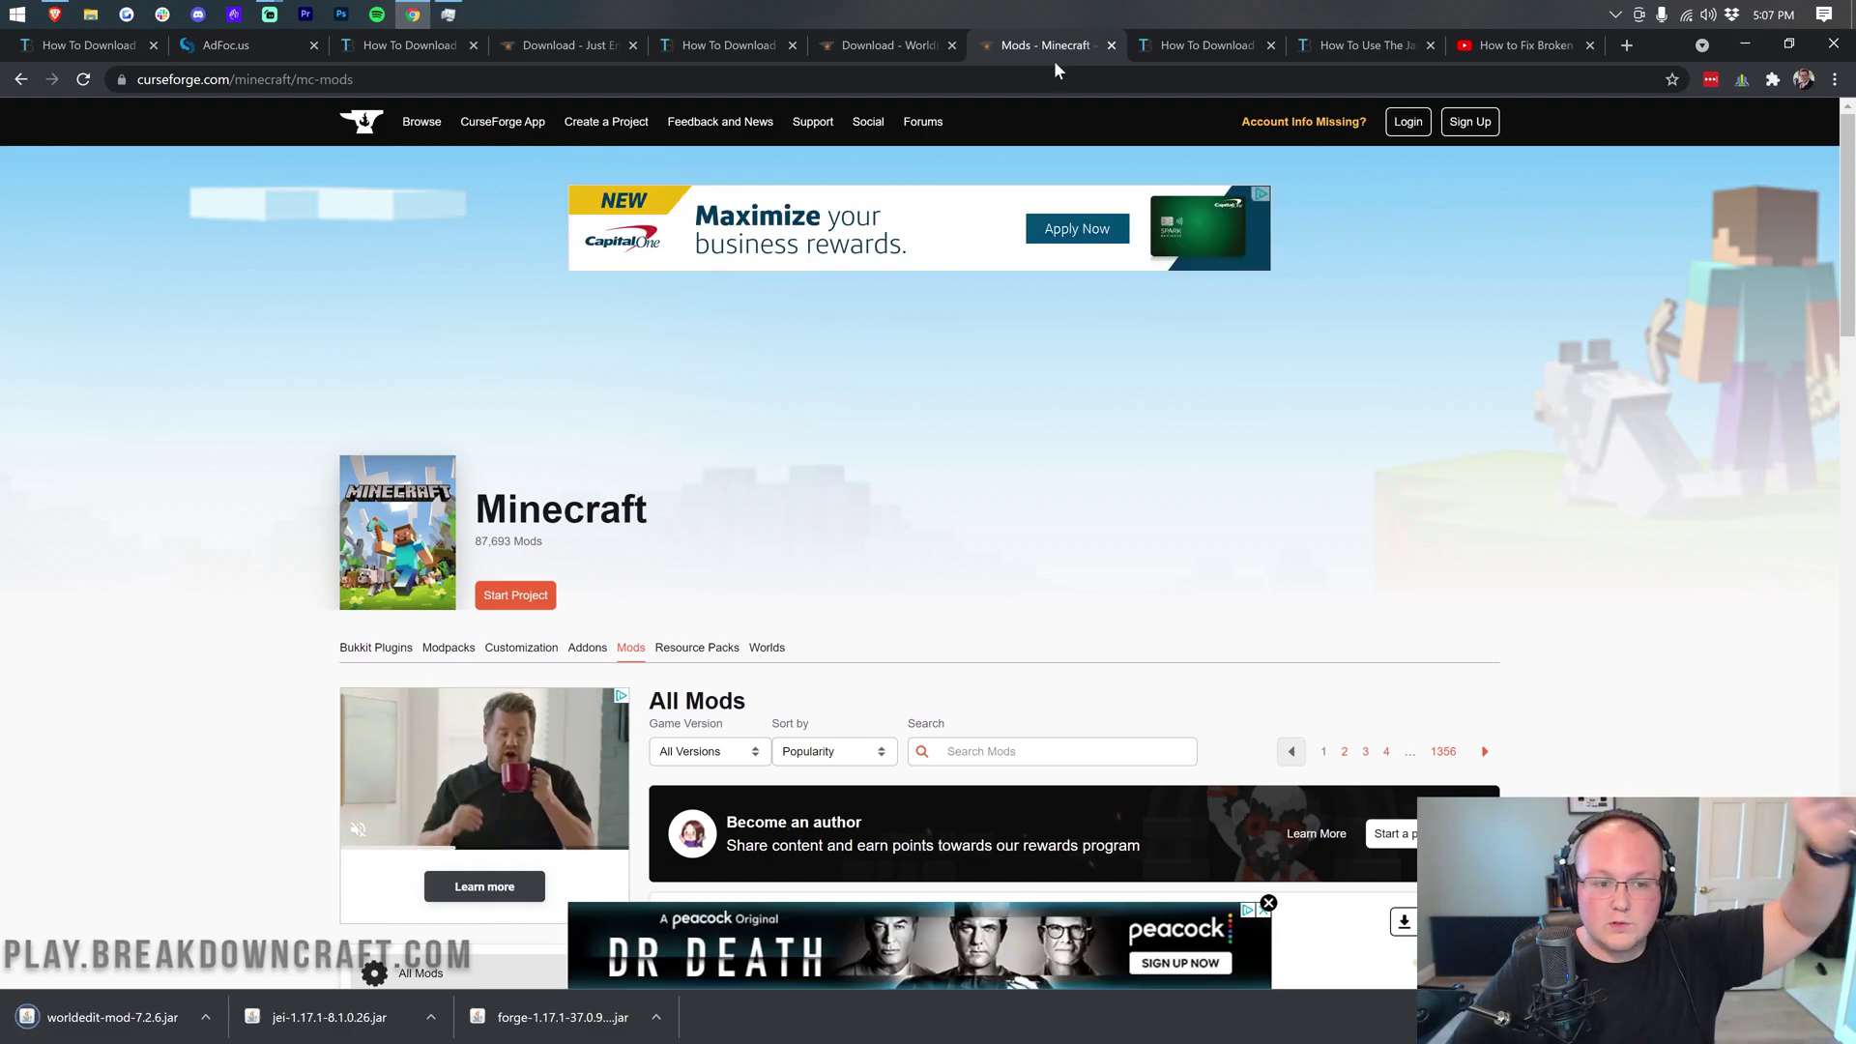
{"action": "scroll", "coordinate": [886, 397], "scroll_direction": "down", "scroll_amount": 6}
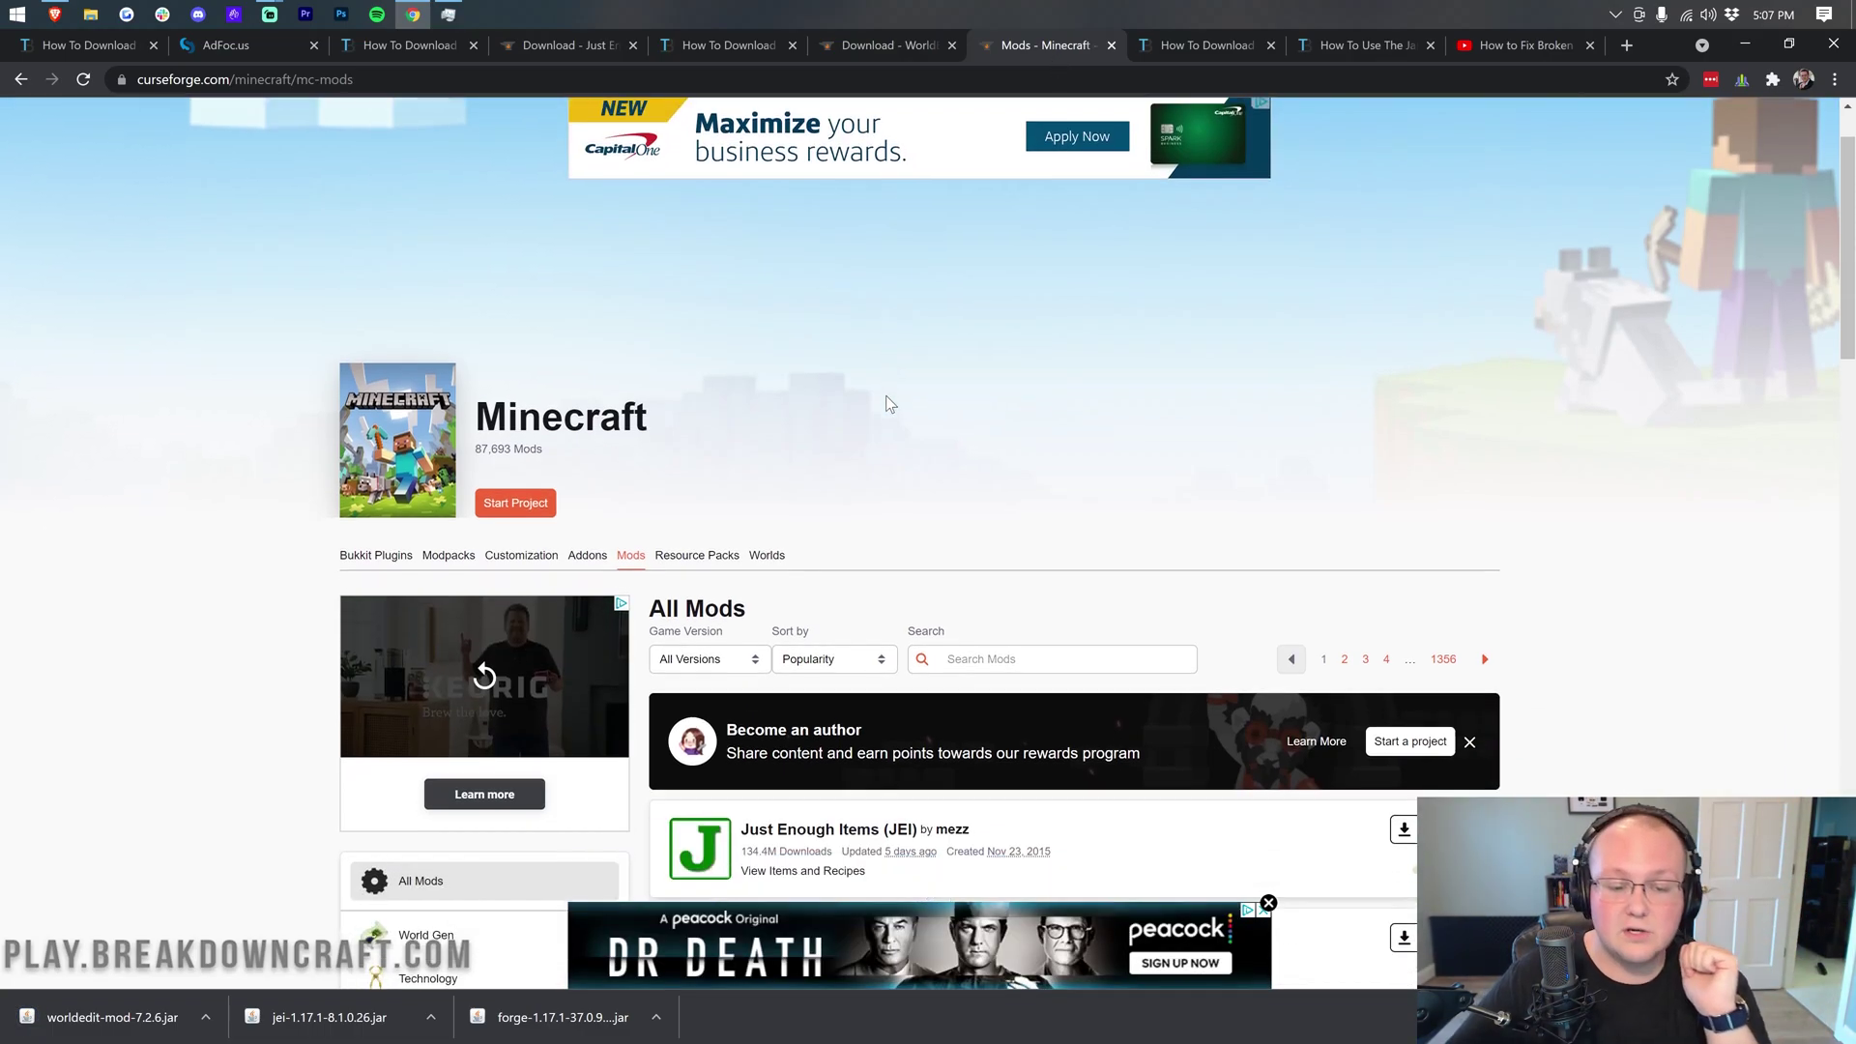
{"action": "scroll", "coordinate": [836, 306], "scroll_direction": "up", "scroll_amount": 2}
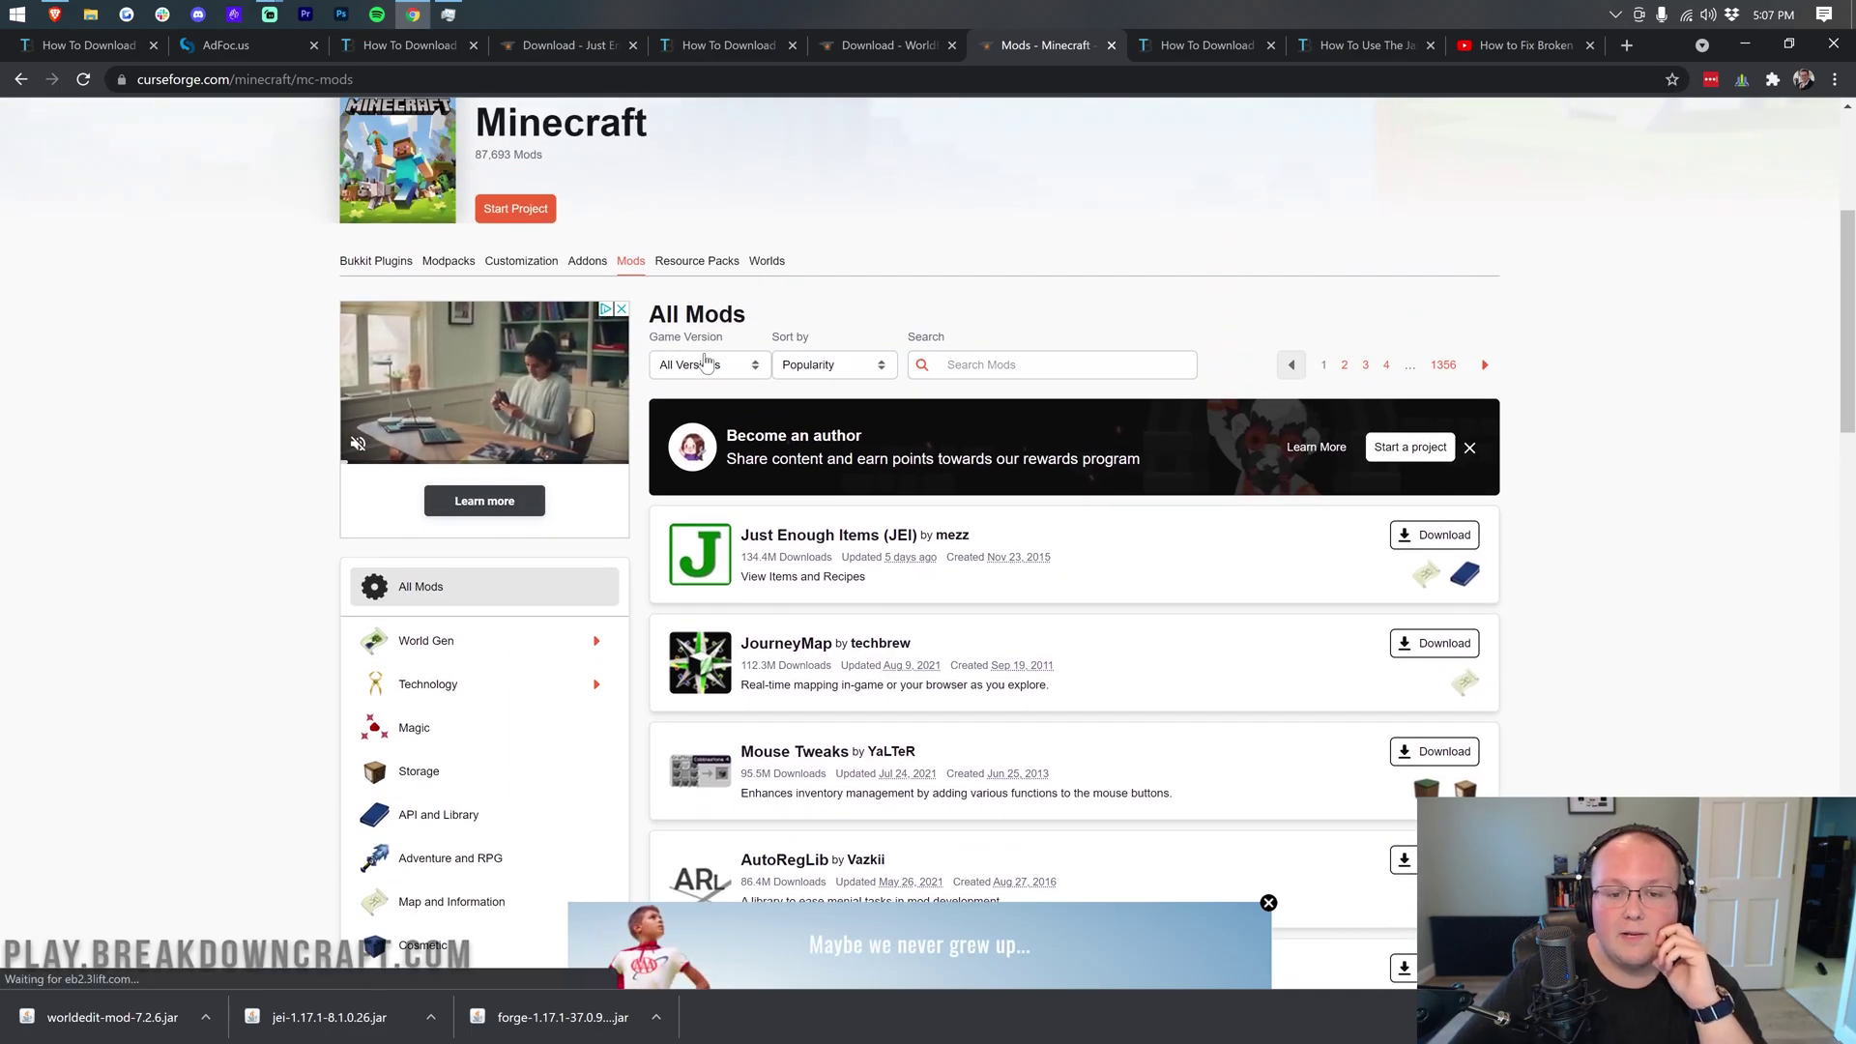
{"action": "left_click", "coordinate": [709, 364]}
{"action": "scroll", "coordinate": [709, 502], "scroll_direction": "down", "scroll_amount": 3}
{"action": "scroll", "coordinate": [709, 503], "scroll_direction": "up", "scroll_amount": 5}
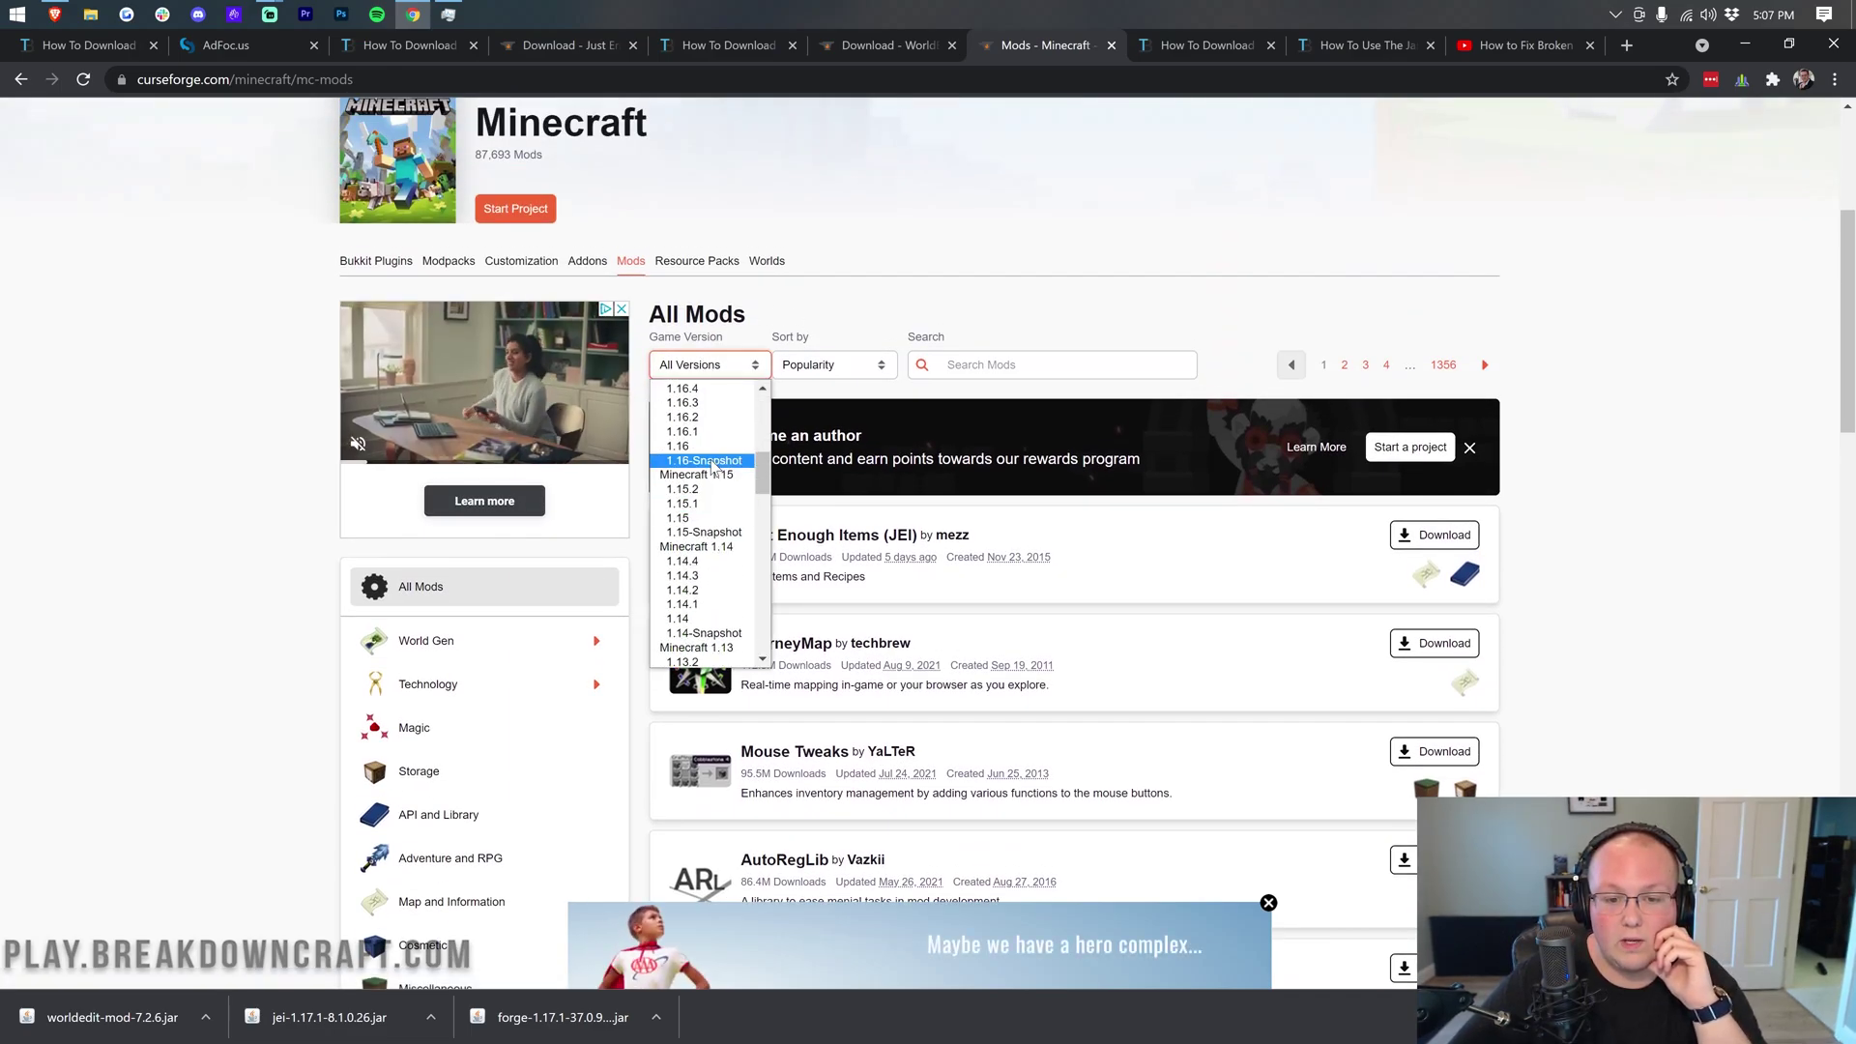
{"action": "left_click", "coordinate": [706, 505]}
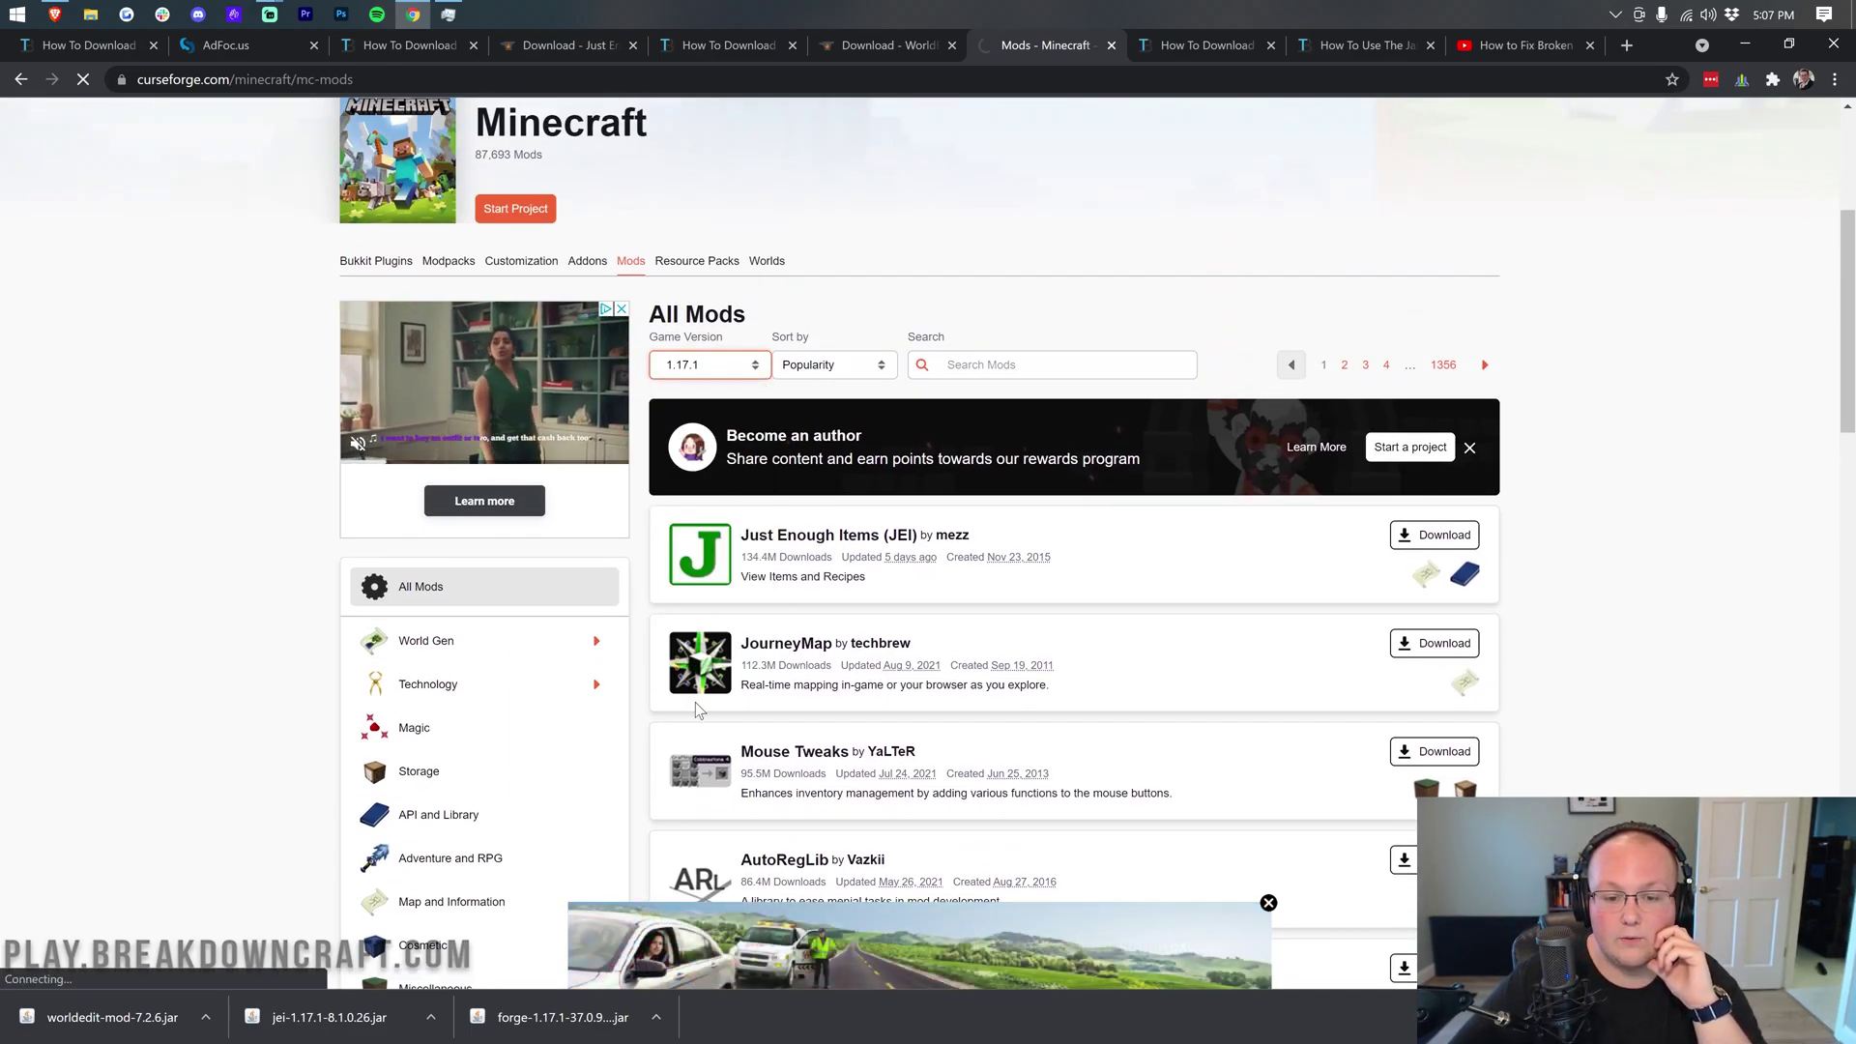
Step: Browse the first two pages of the filtered mods list, returning to the first page
{"action": "scroll", "coordinate": [764, 580], "scroll_direction": "down", "scroll_amount": 8}
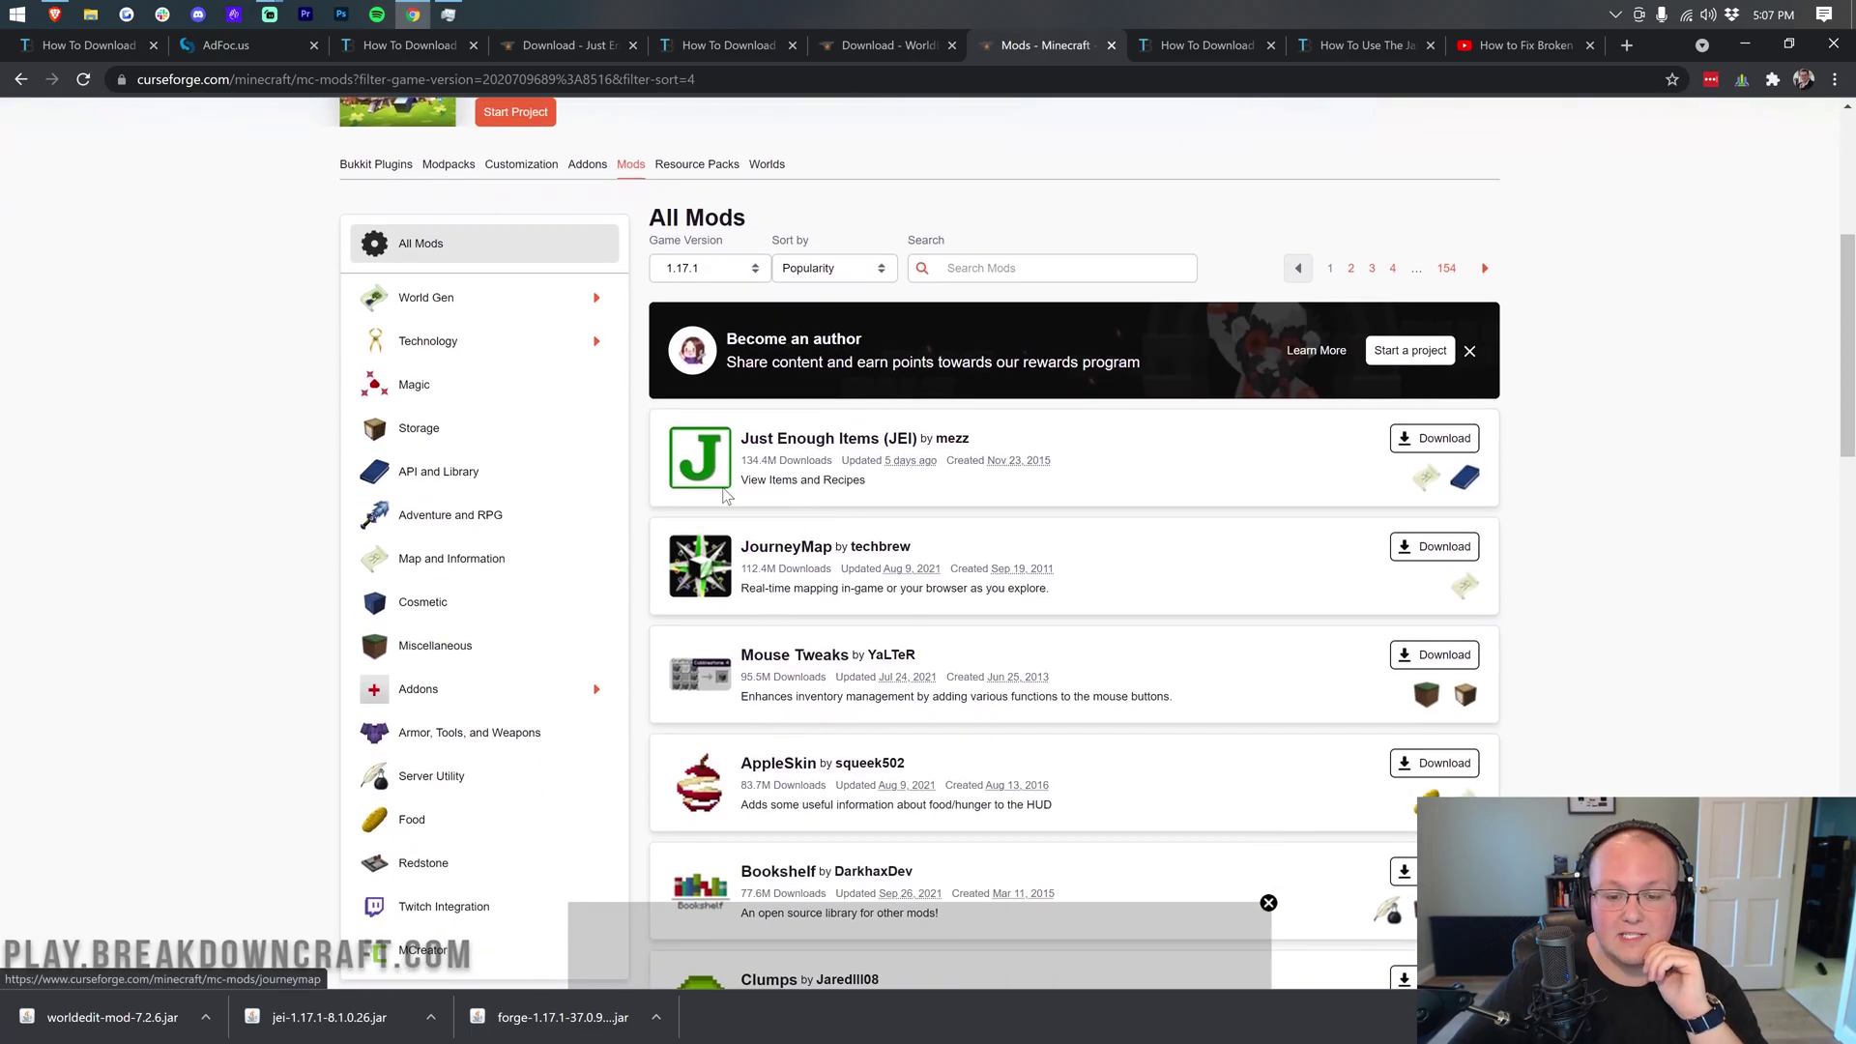
{"action": "scroll", "coordinate": [771, 421], "scroll_direction": "down", "scroll_amount": 17}
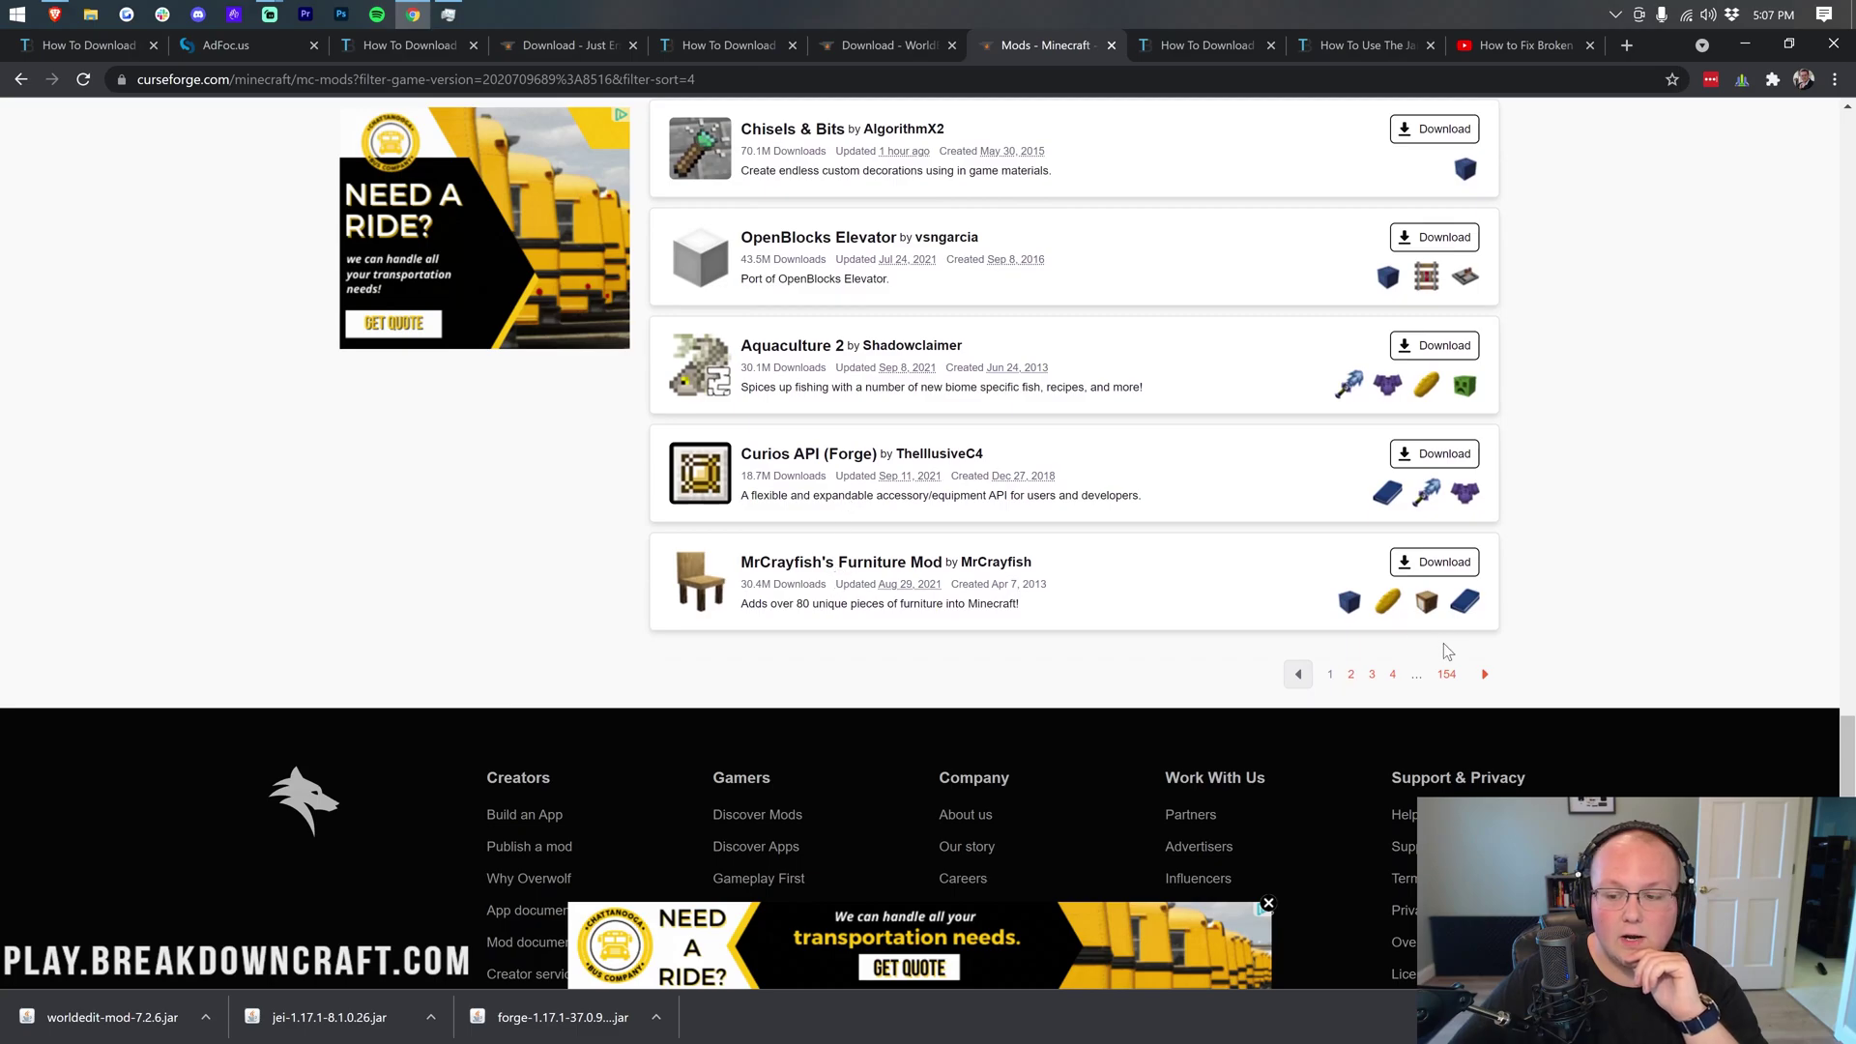
{"action": "left_click", "coordinate": [1351, 674]}
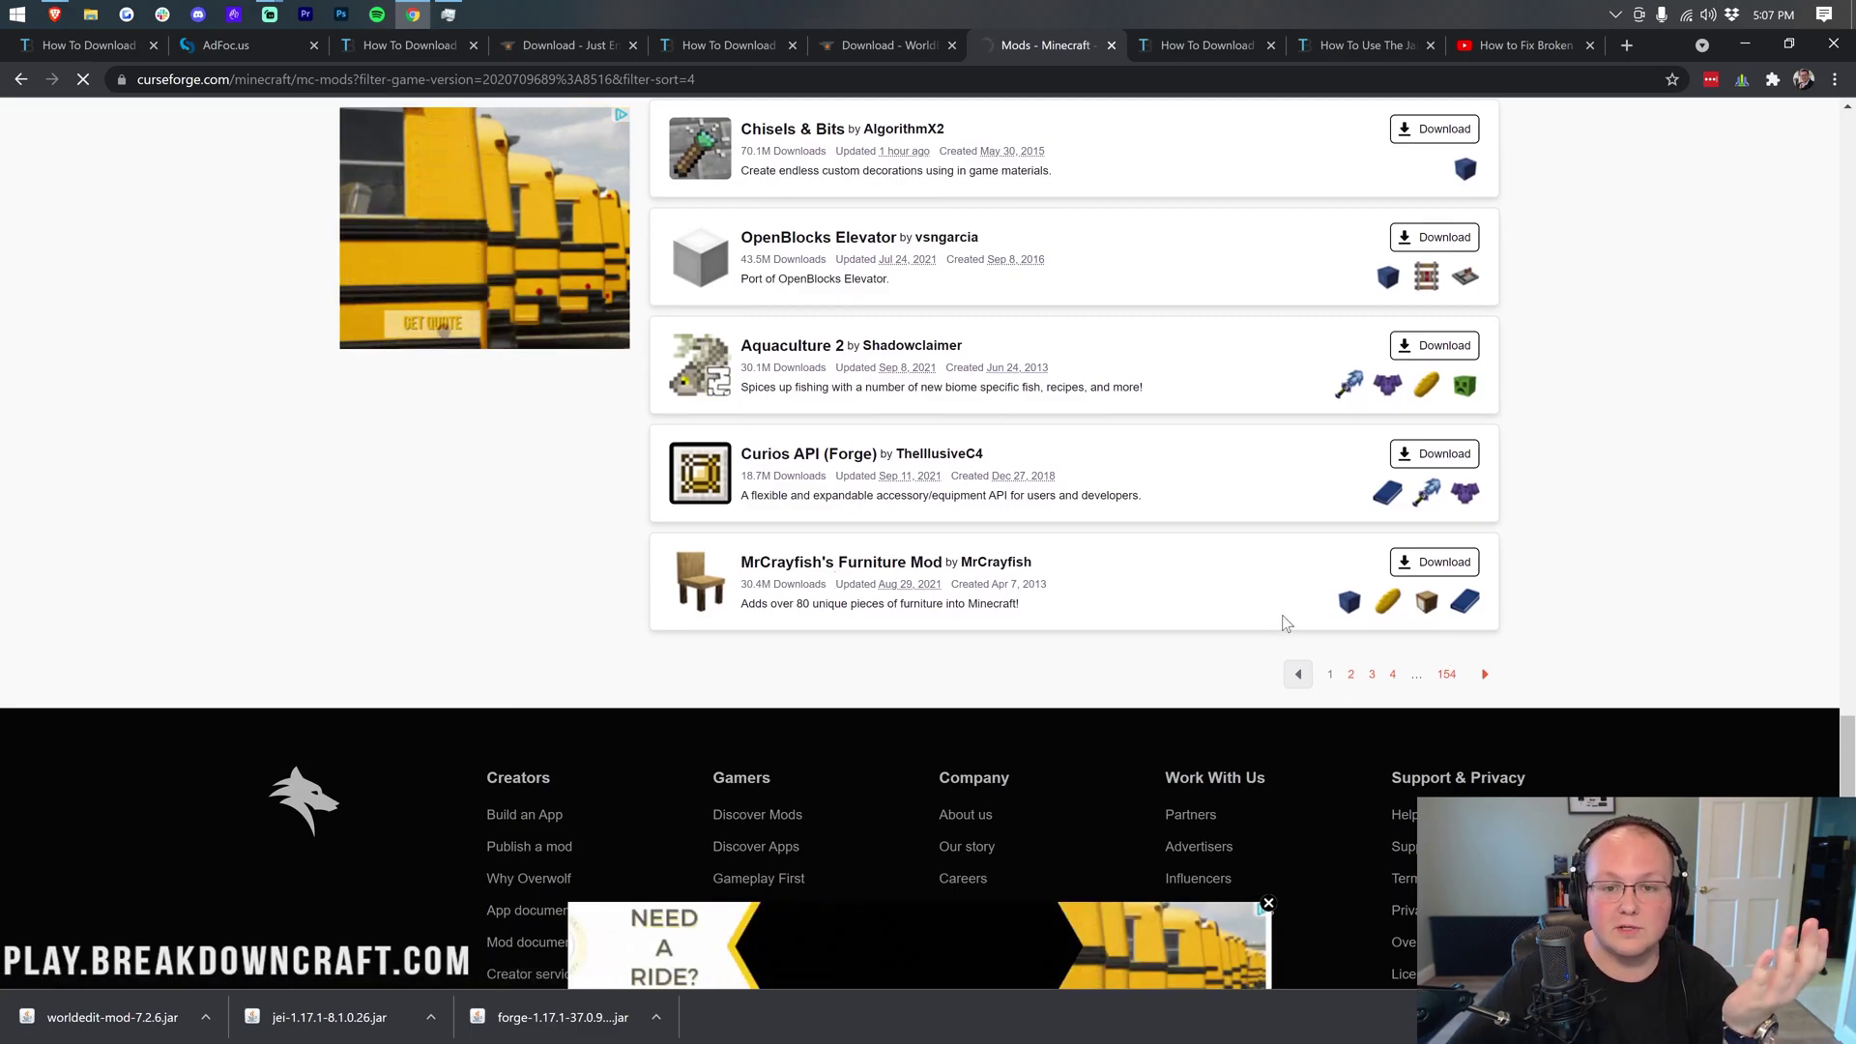
{"action": "scroll", "coordinate": [1141, 588], "scroll_direction": "down", "scroll_amount": 18}
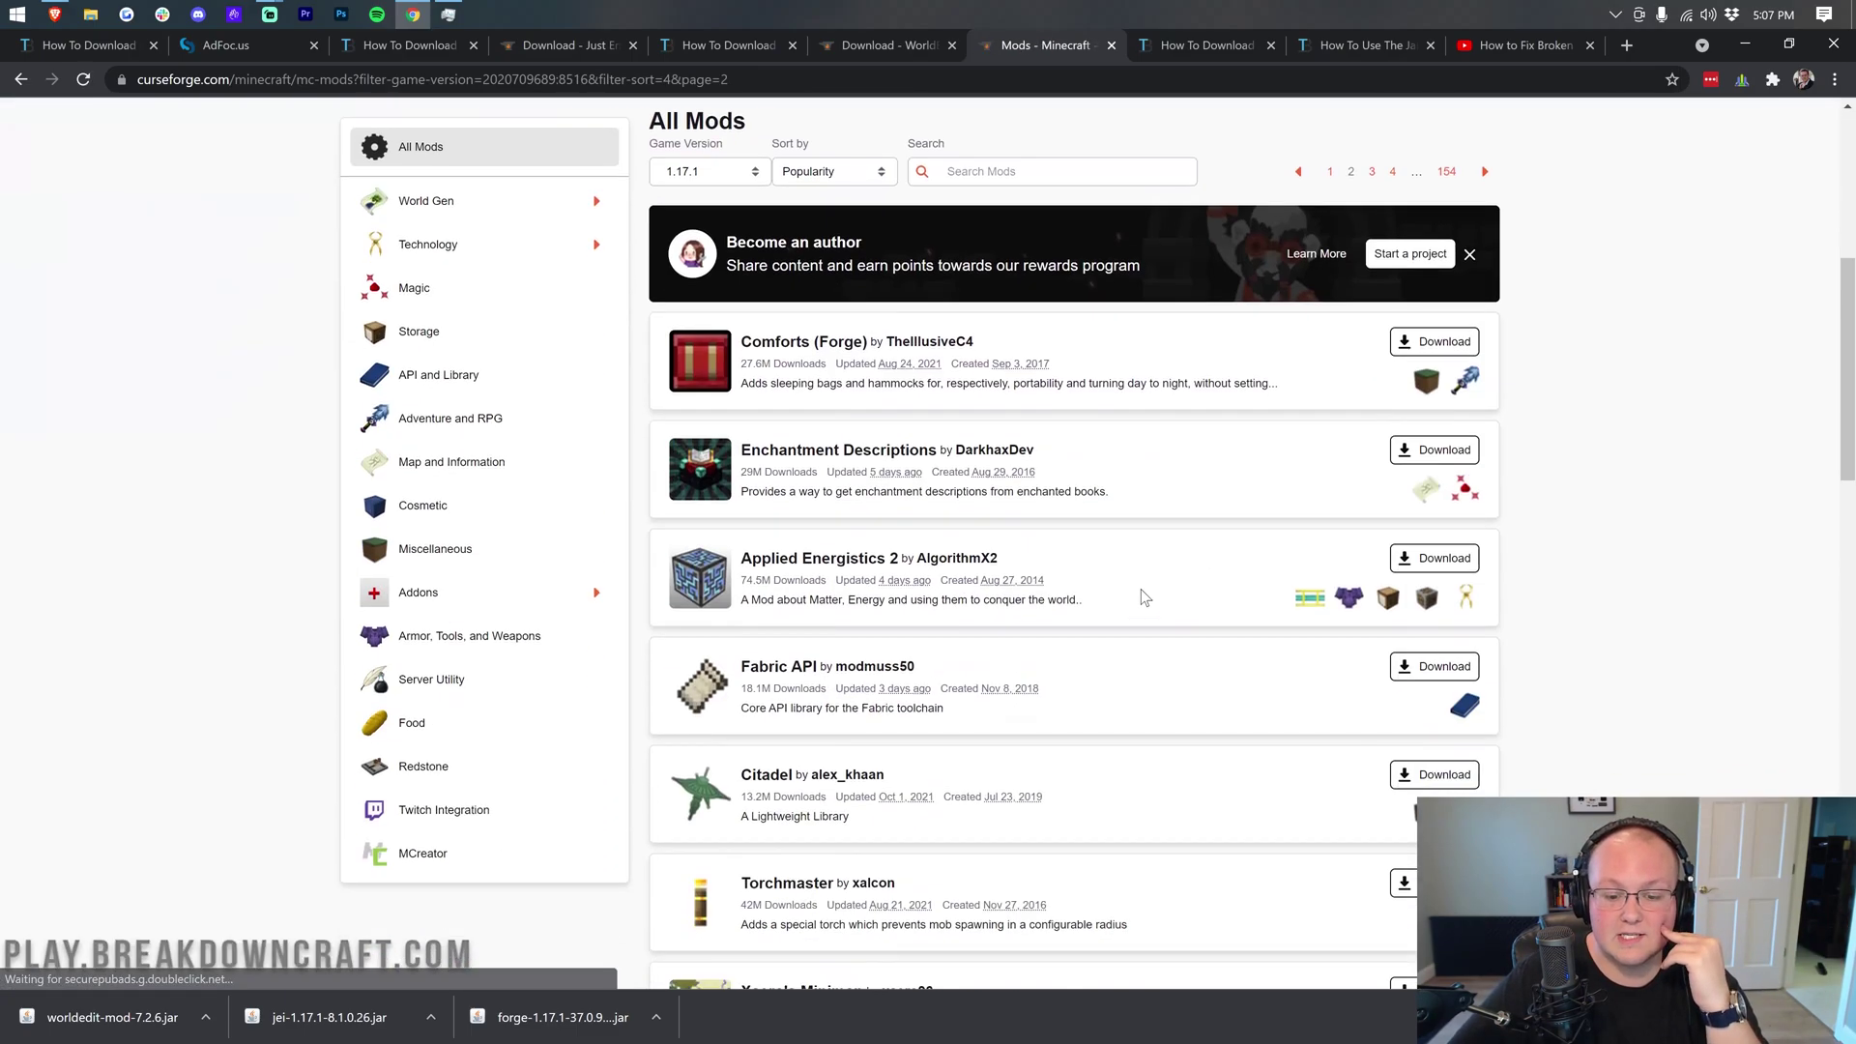
{"action": "scroll", "coordinate": [1137, 590], "scroll_direction": "down", "scroll_amount": 2}
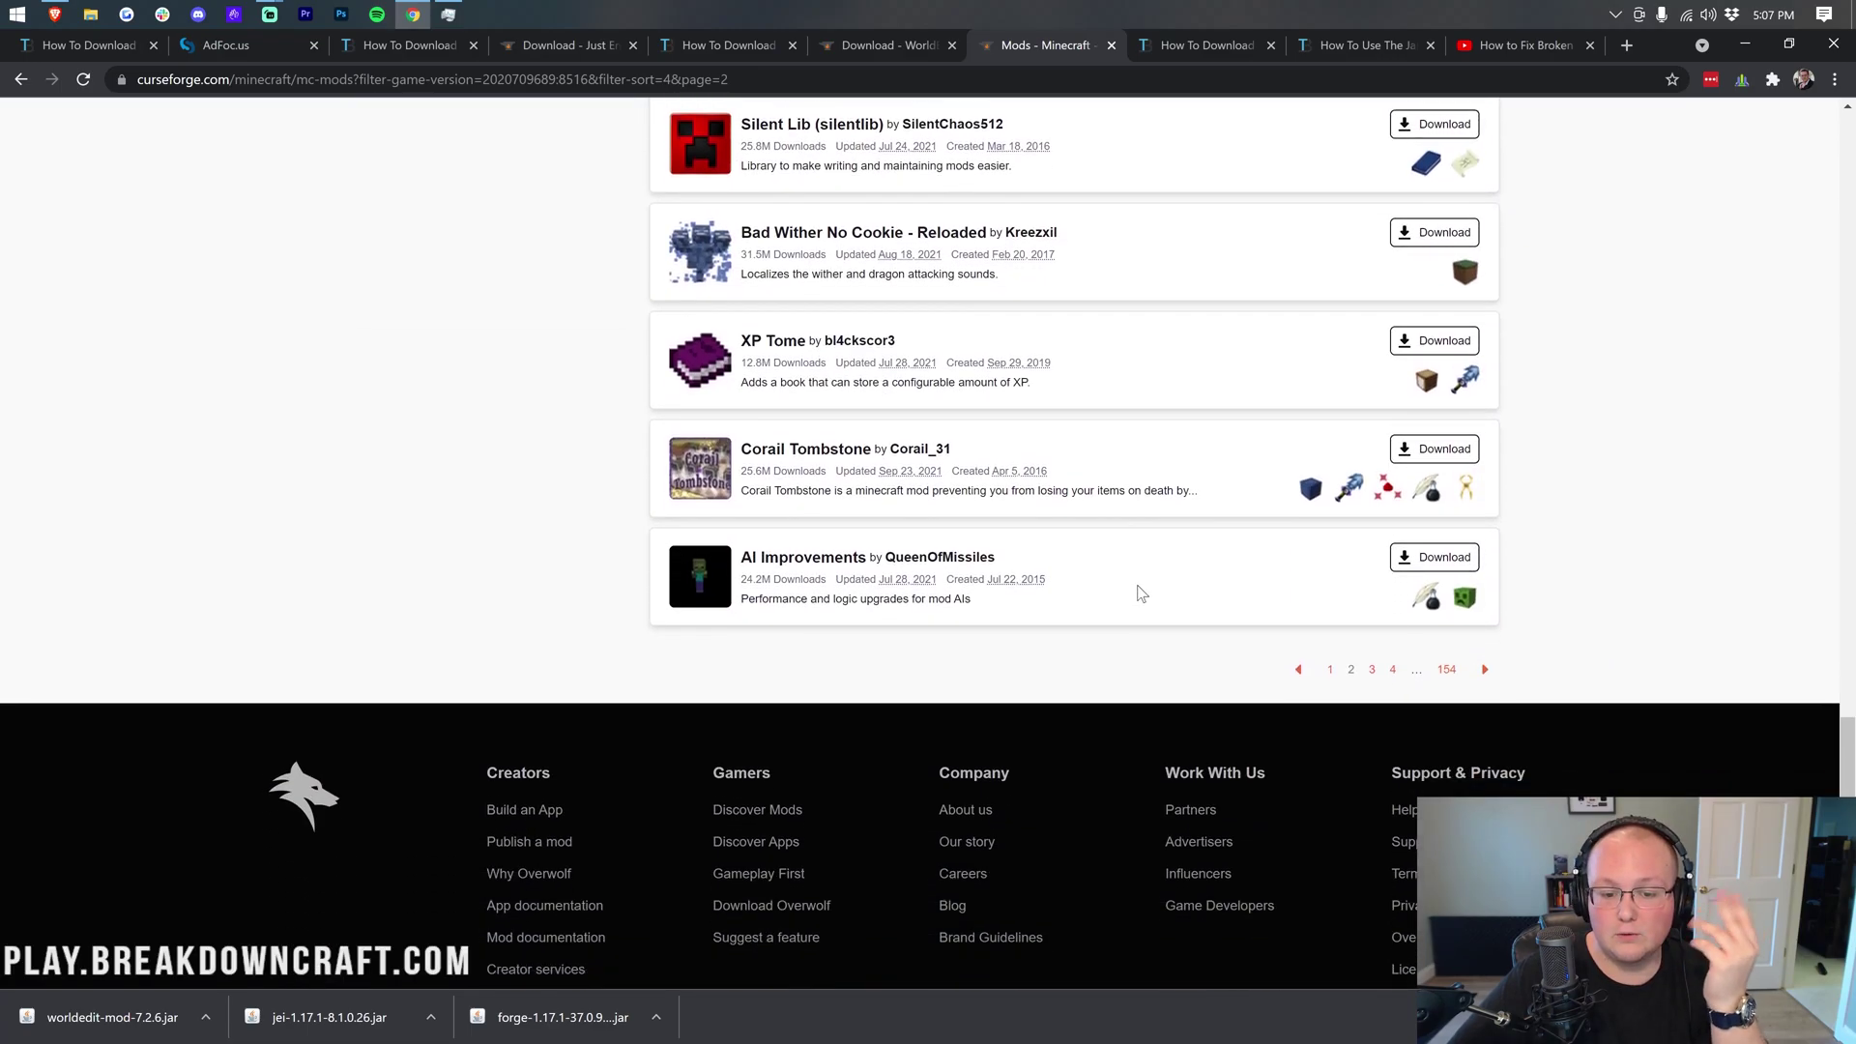
{"action": "left_click", "coordinate": [1332, 622]}
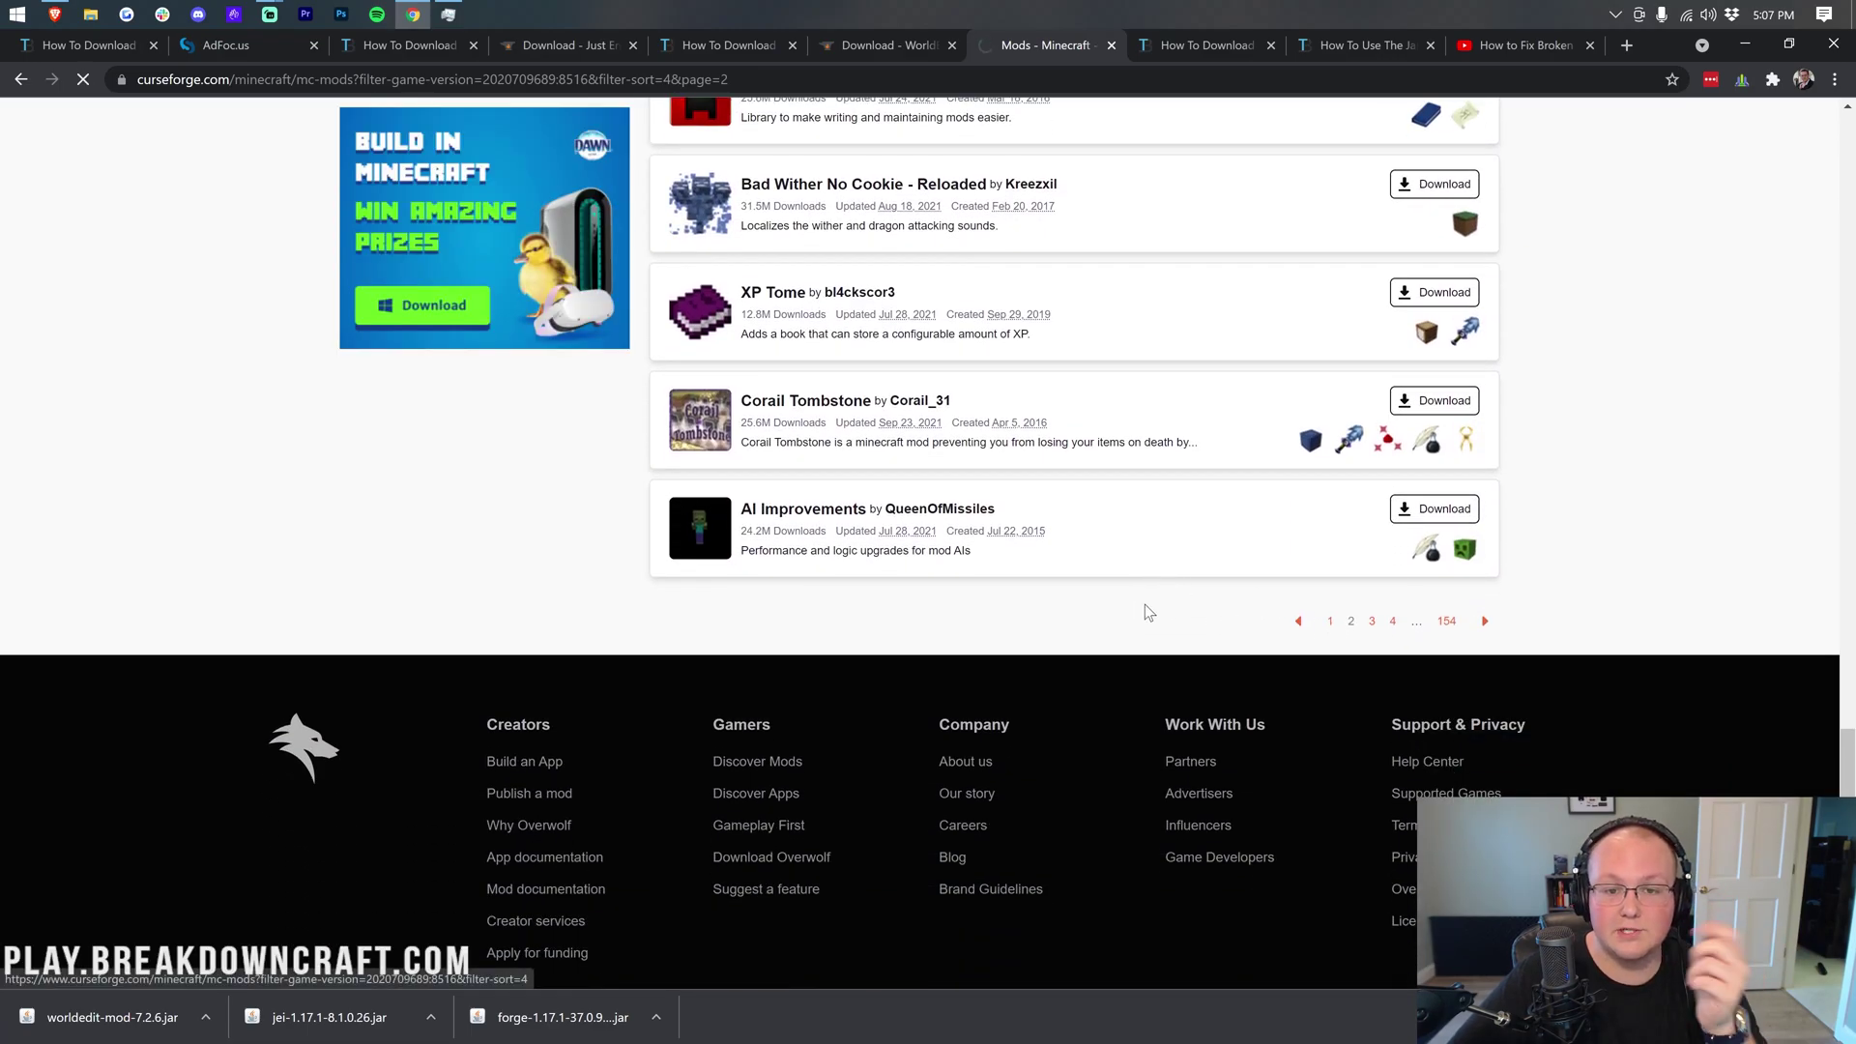
{"action": "scroll", "coordinate": [1015, 585], "scroll_direction": "down", "scroll_amount": 20}
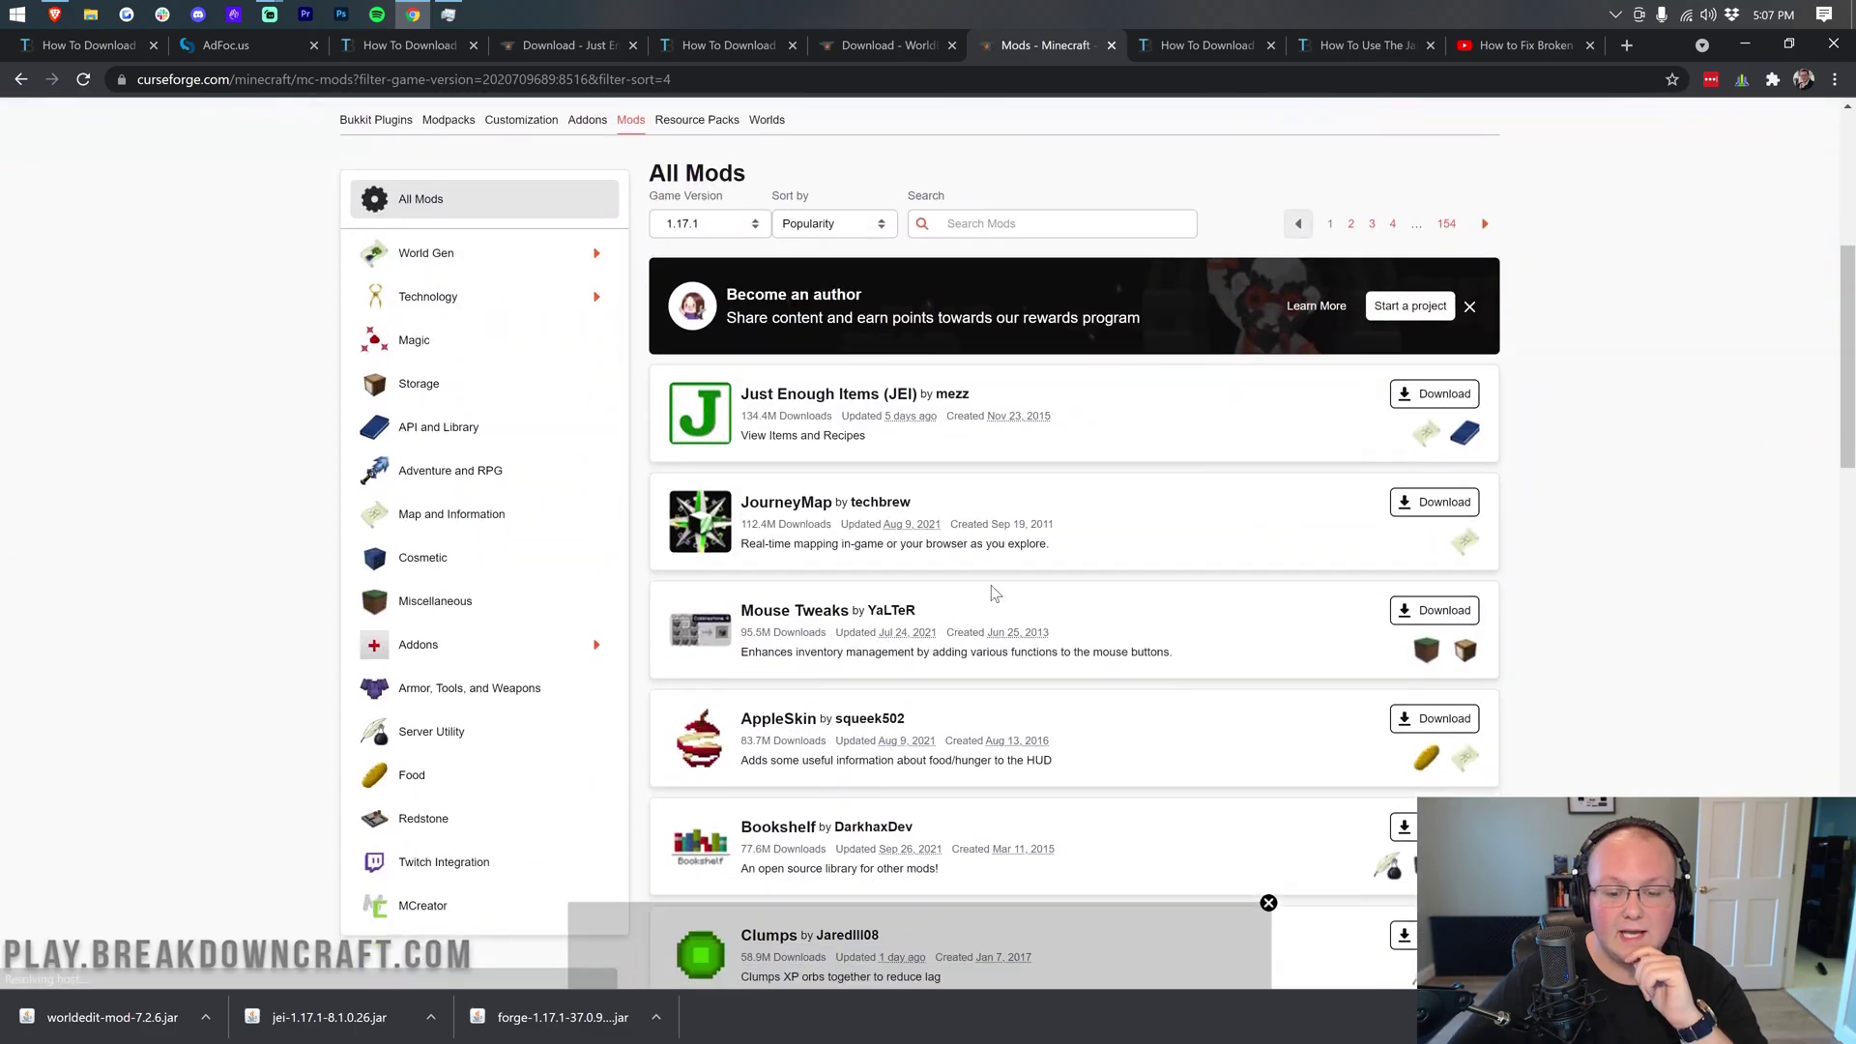
{"action": "scroll", "coordinate": [979, 583], "scroll_direction": "down", "scroll_amount": 4}
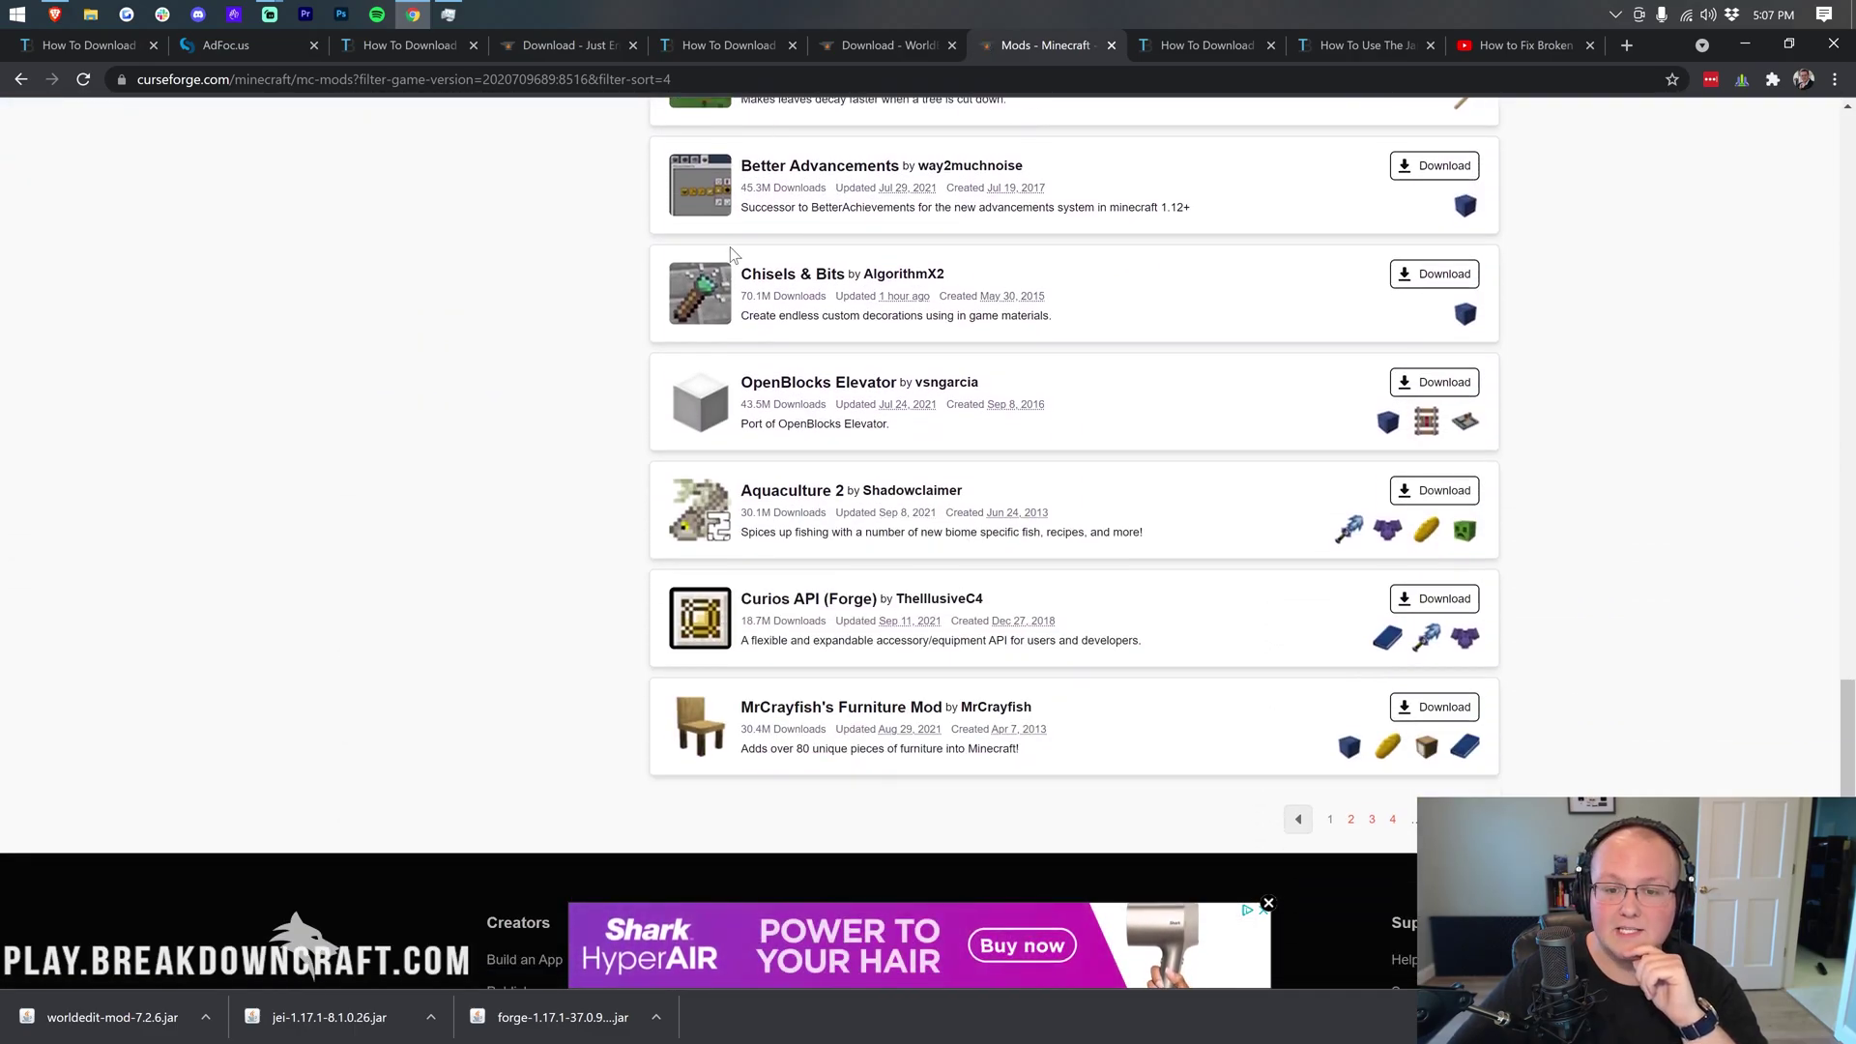
Step: Check when the Chisels & Bits mod was last updated and open its mod page
{"action": "left_click_drag", "start_coordinate": [934, 300], "coordinate": [861, 297]}
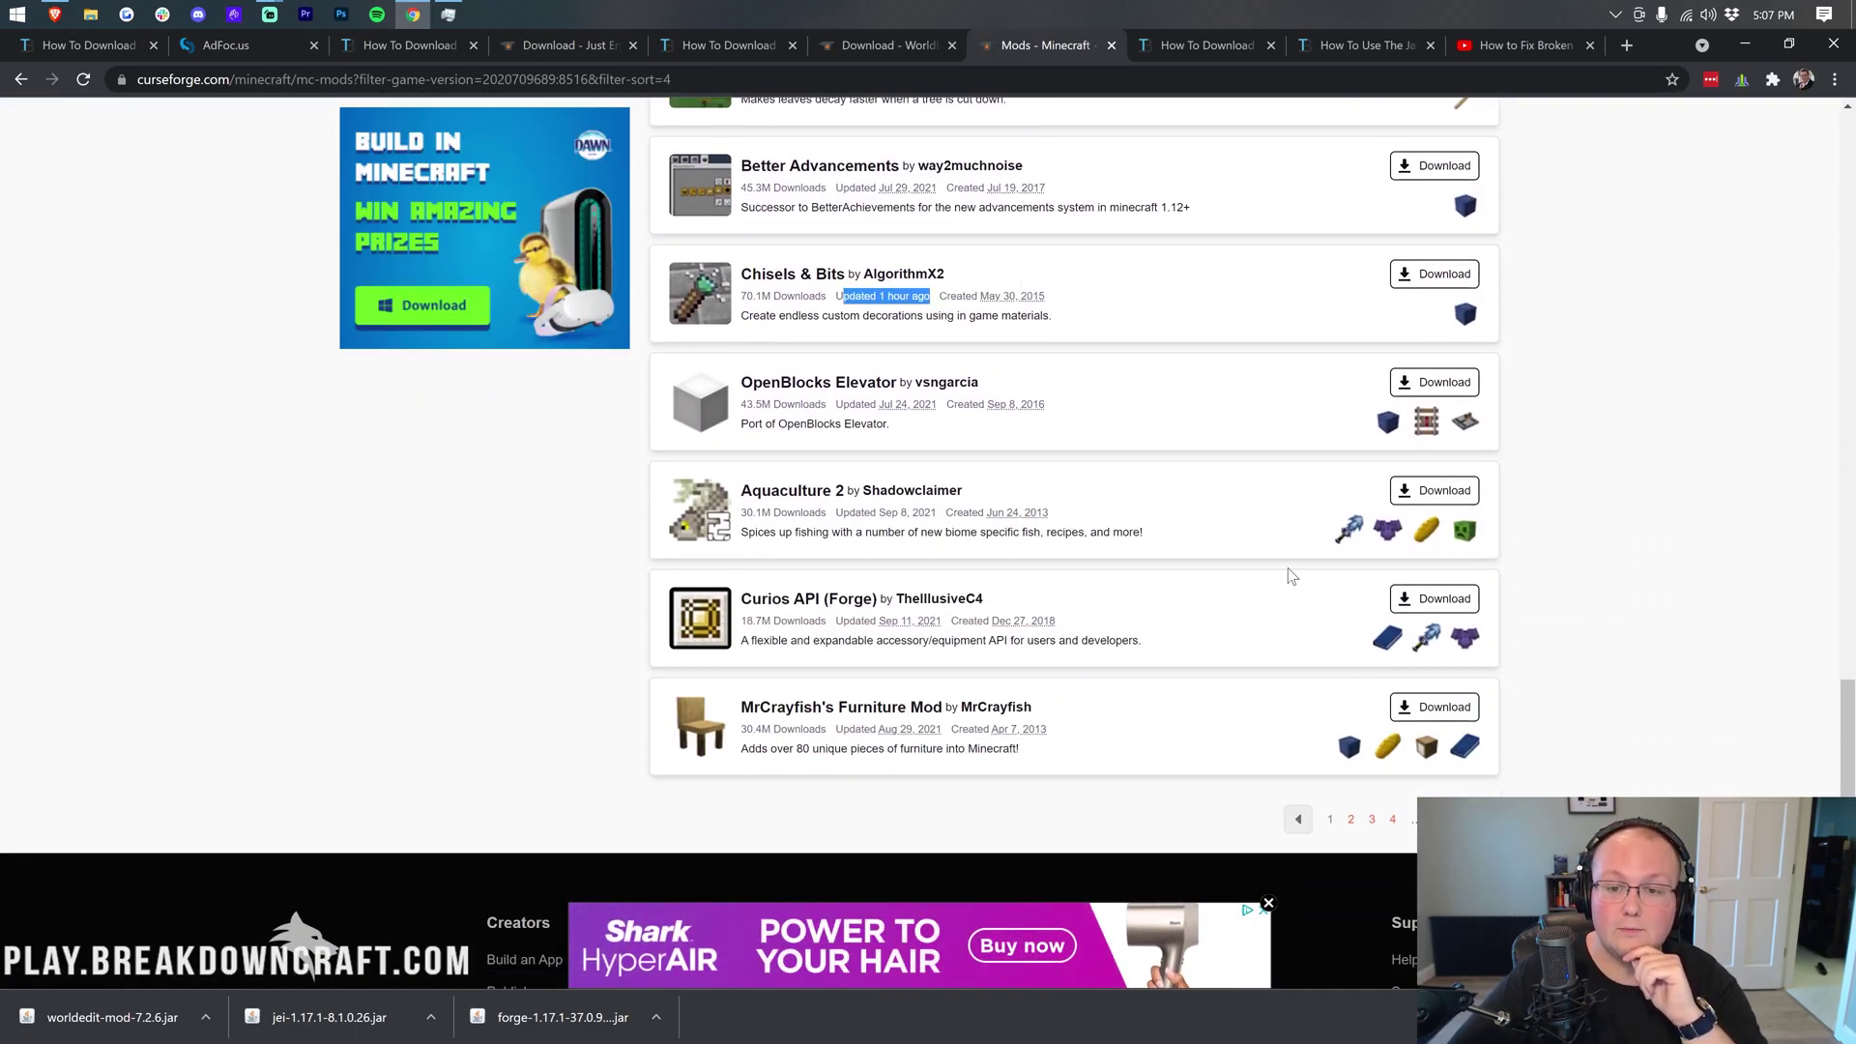
{"action": "left_click", "coordinate": [1152, 291]}
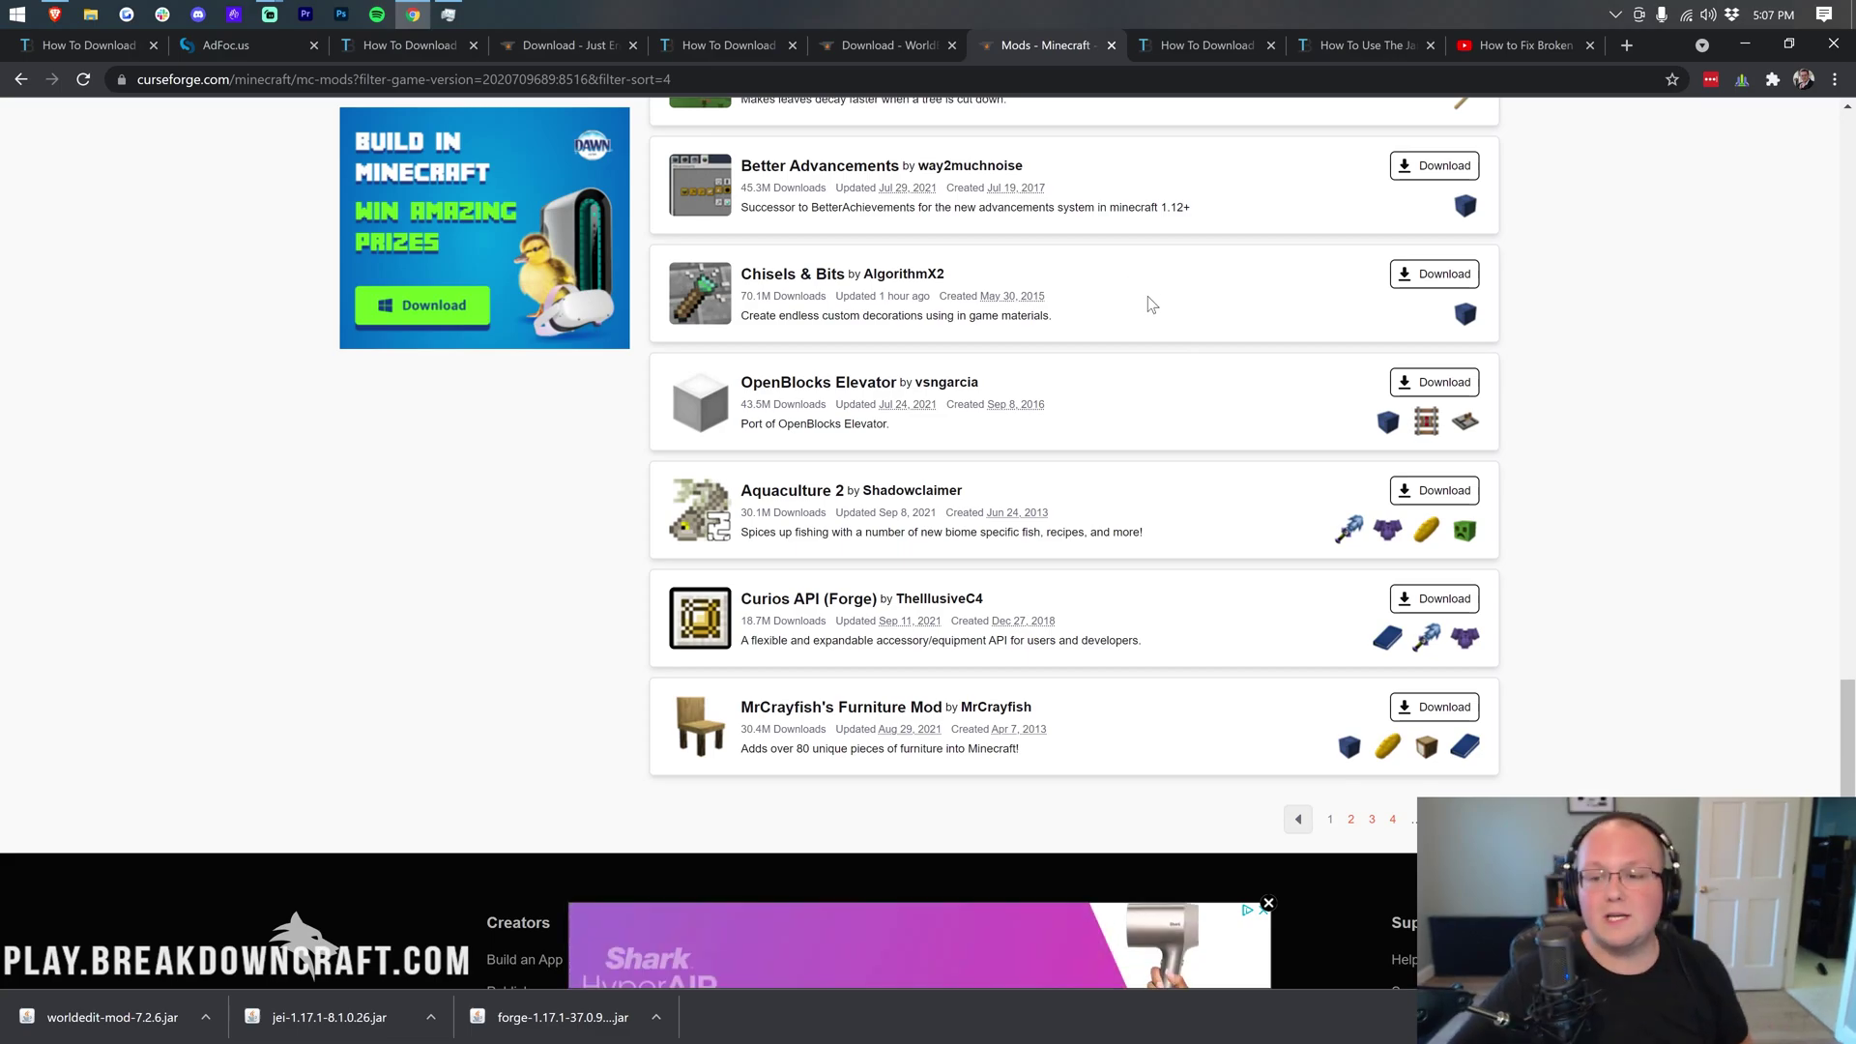
{"action": "left_click", "coordinate": [805, 277]}
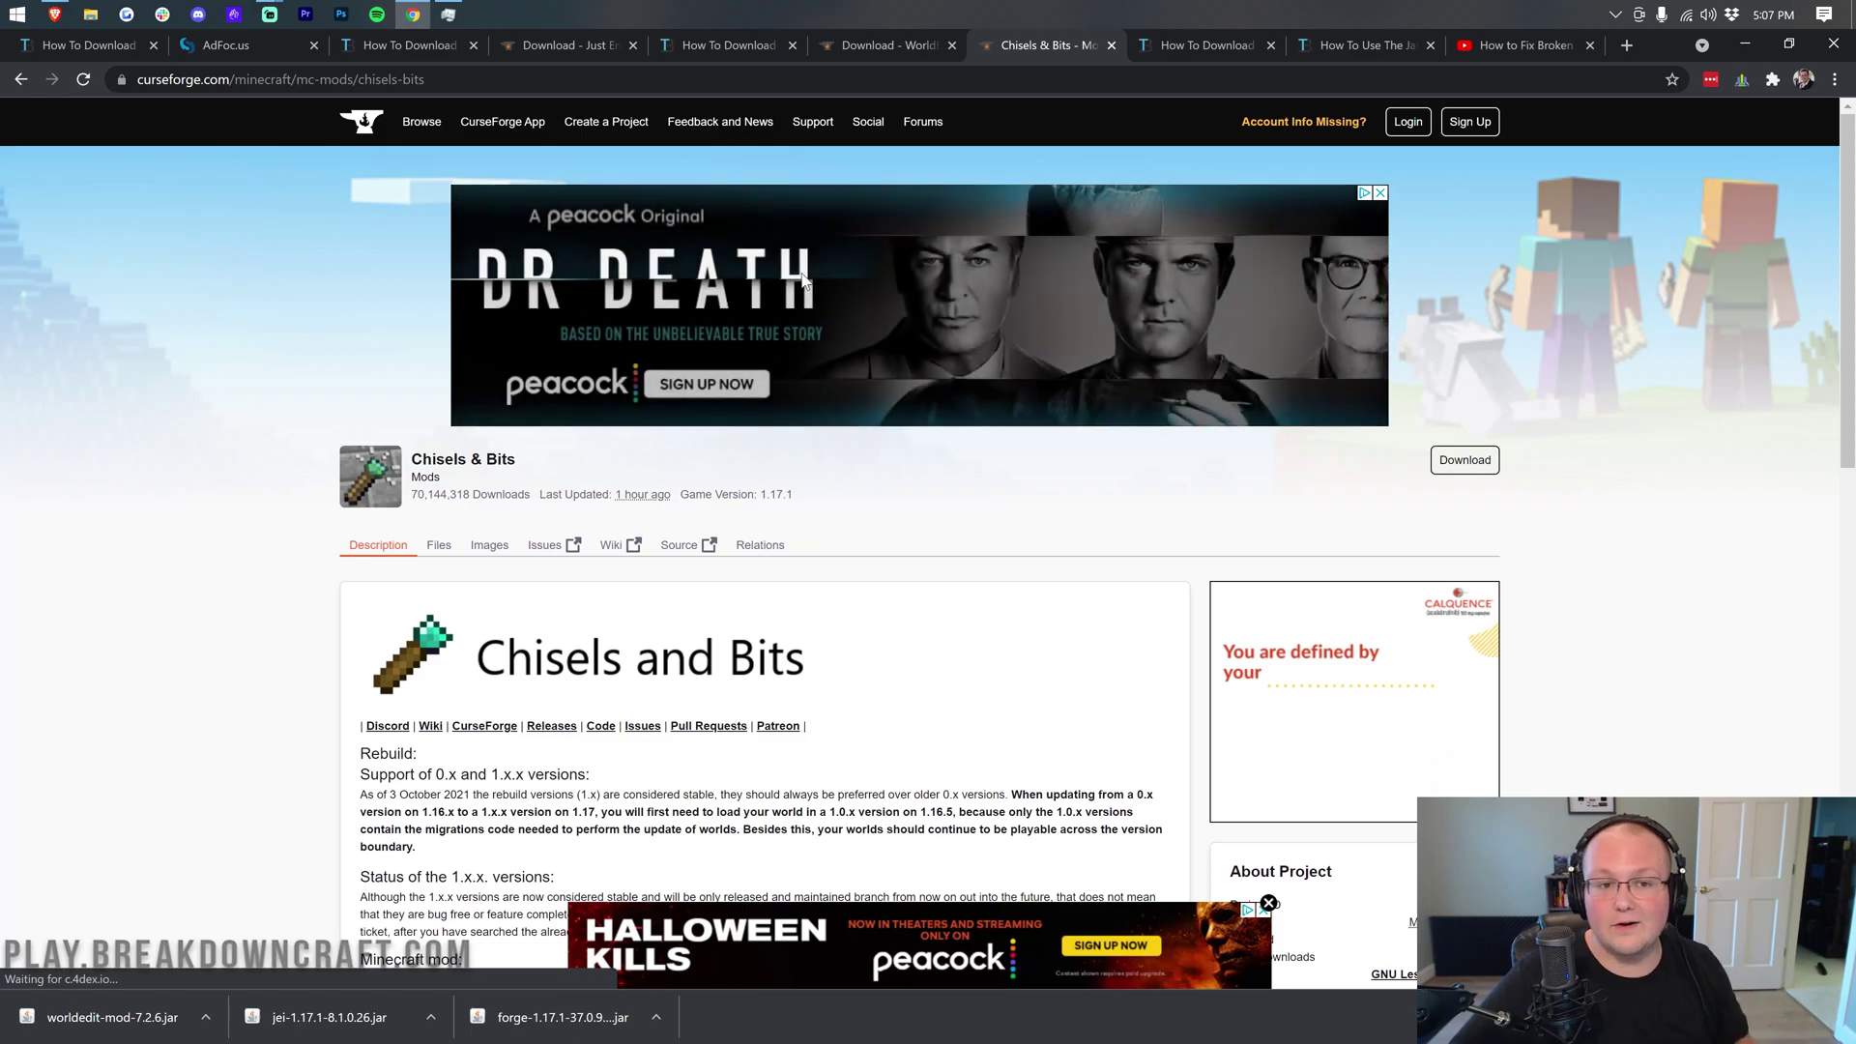
Step: Revisit the Just Enough Items download page and switch to the article on installing Java for Minecraft
{"action": "left_click", "coordinate": [839, 46]}
{"action": "left_click", "coordinate": [600, 45]}
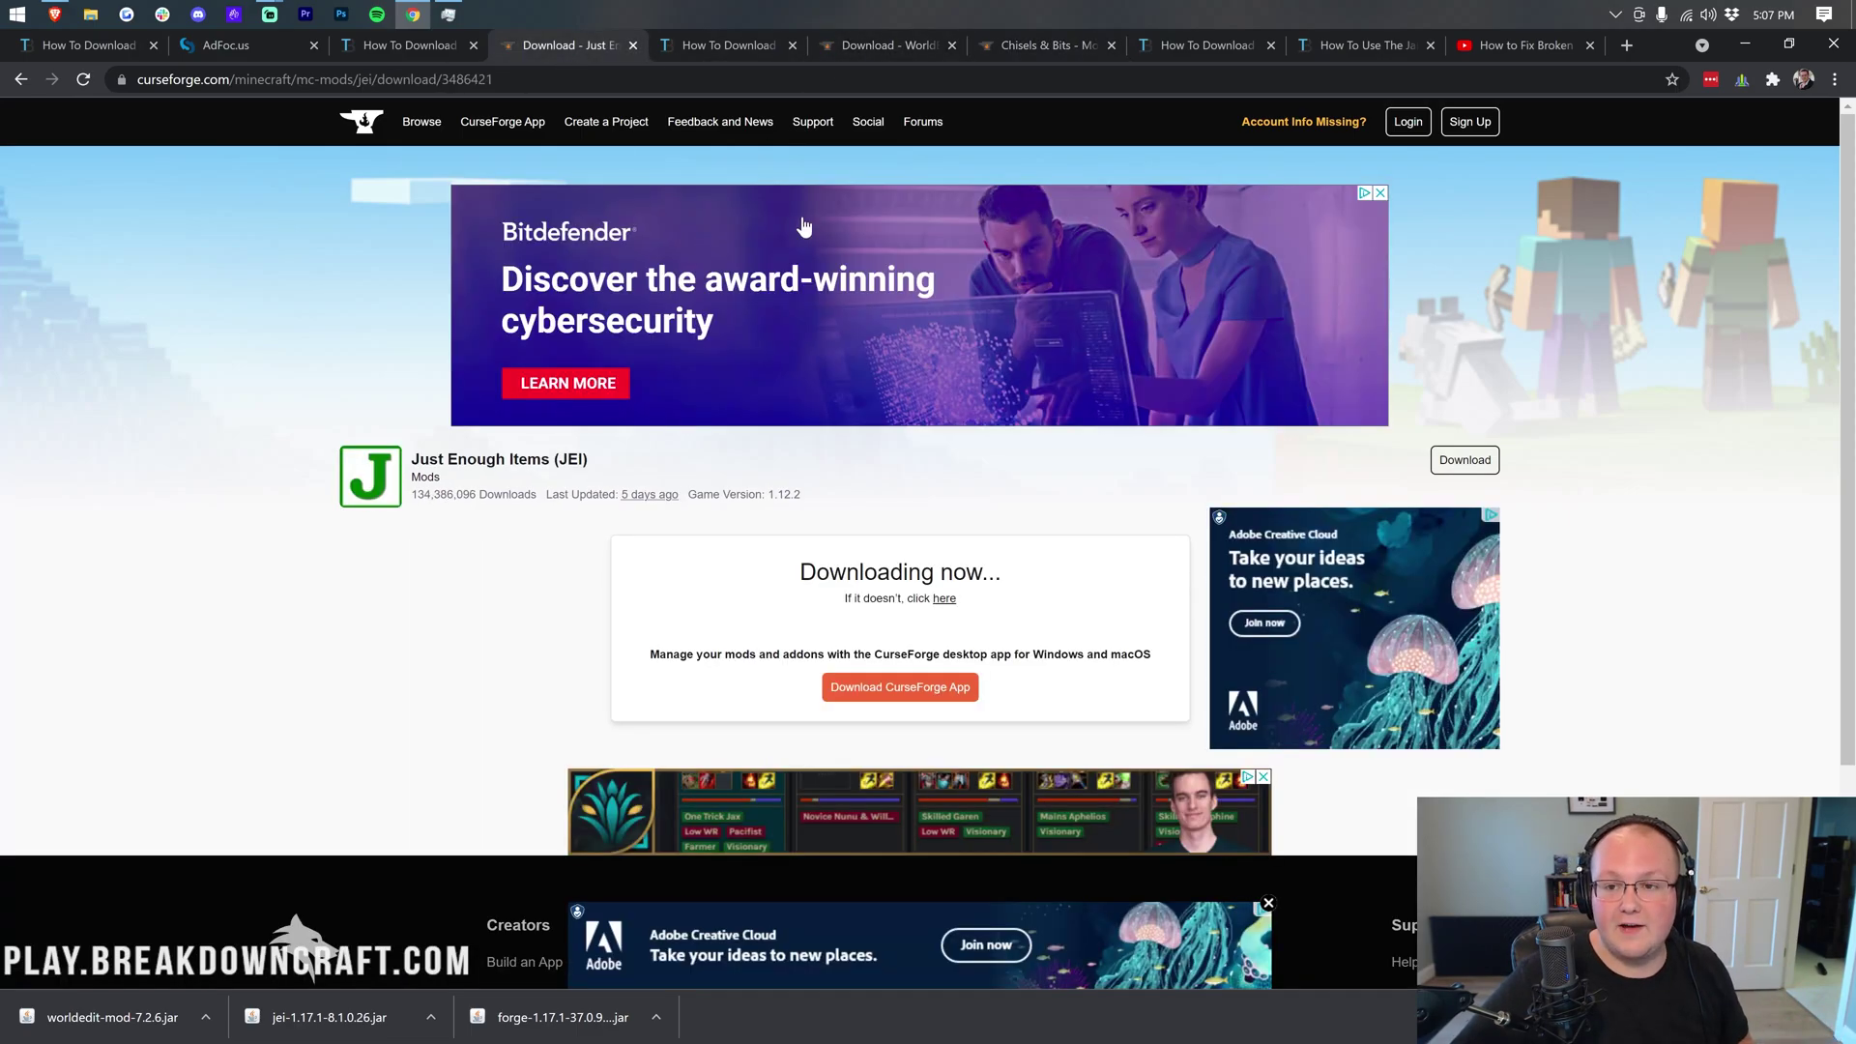
{"action": "left_click", "coordinate": [1210, 52]}
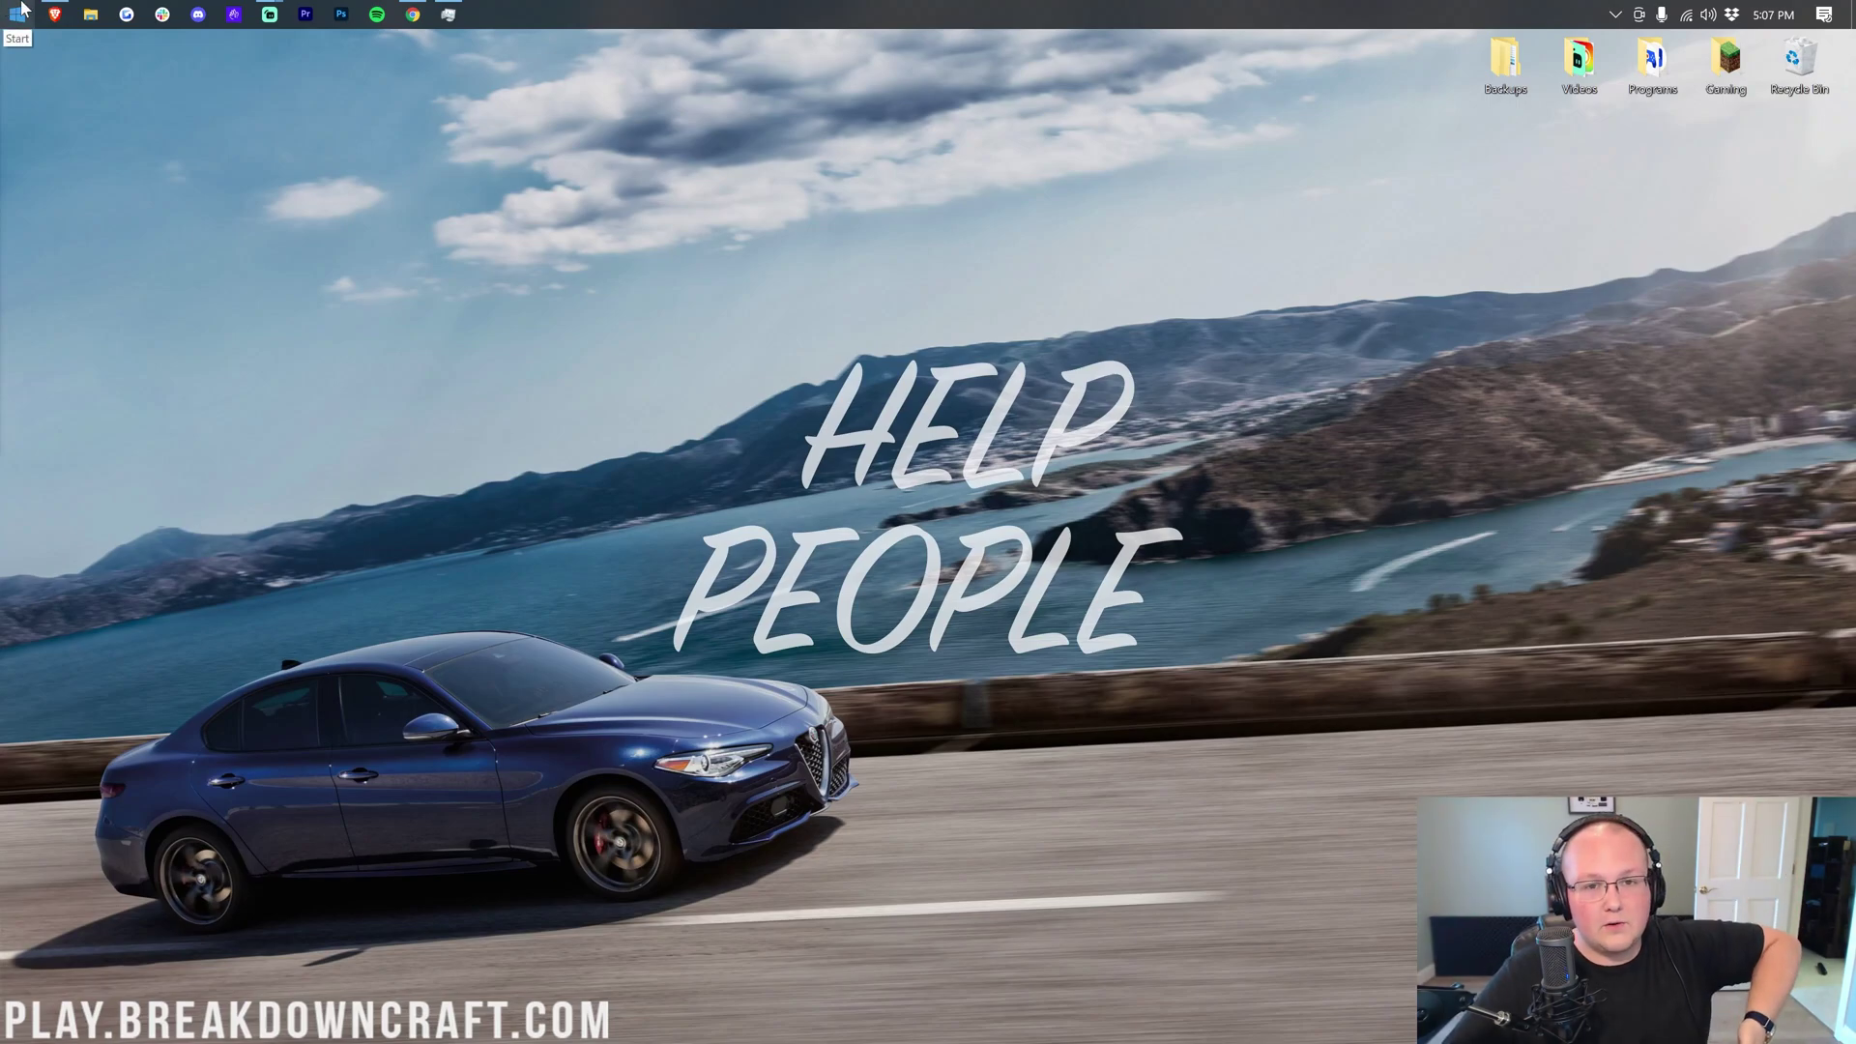
Step: Search Windows for "down" and open the Downloads folder
{"action": "left_click", "coordinate": [20, 8]}
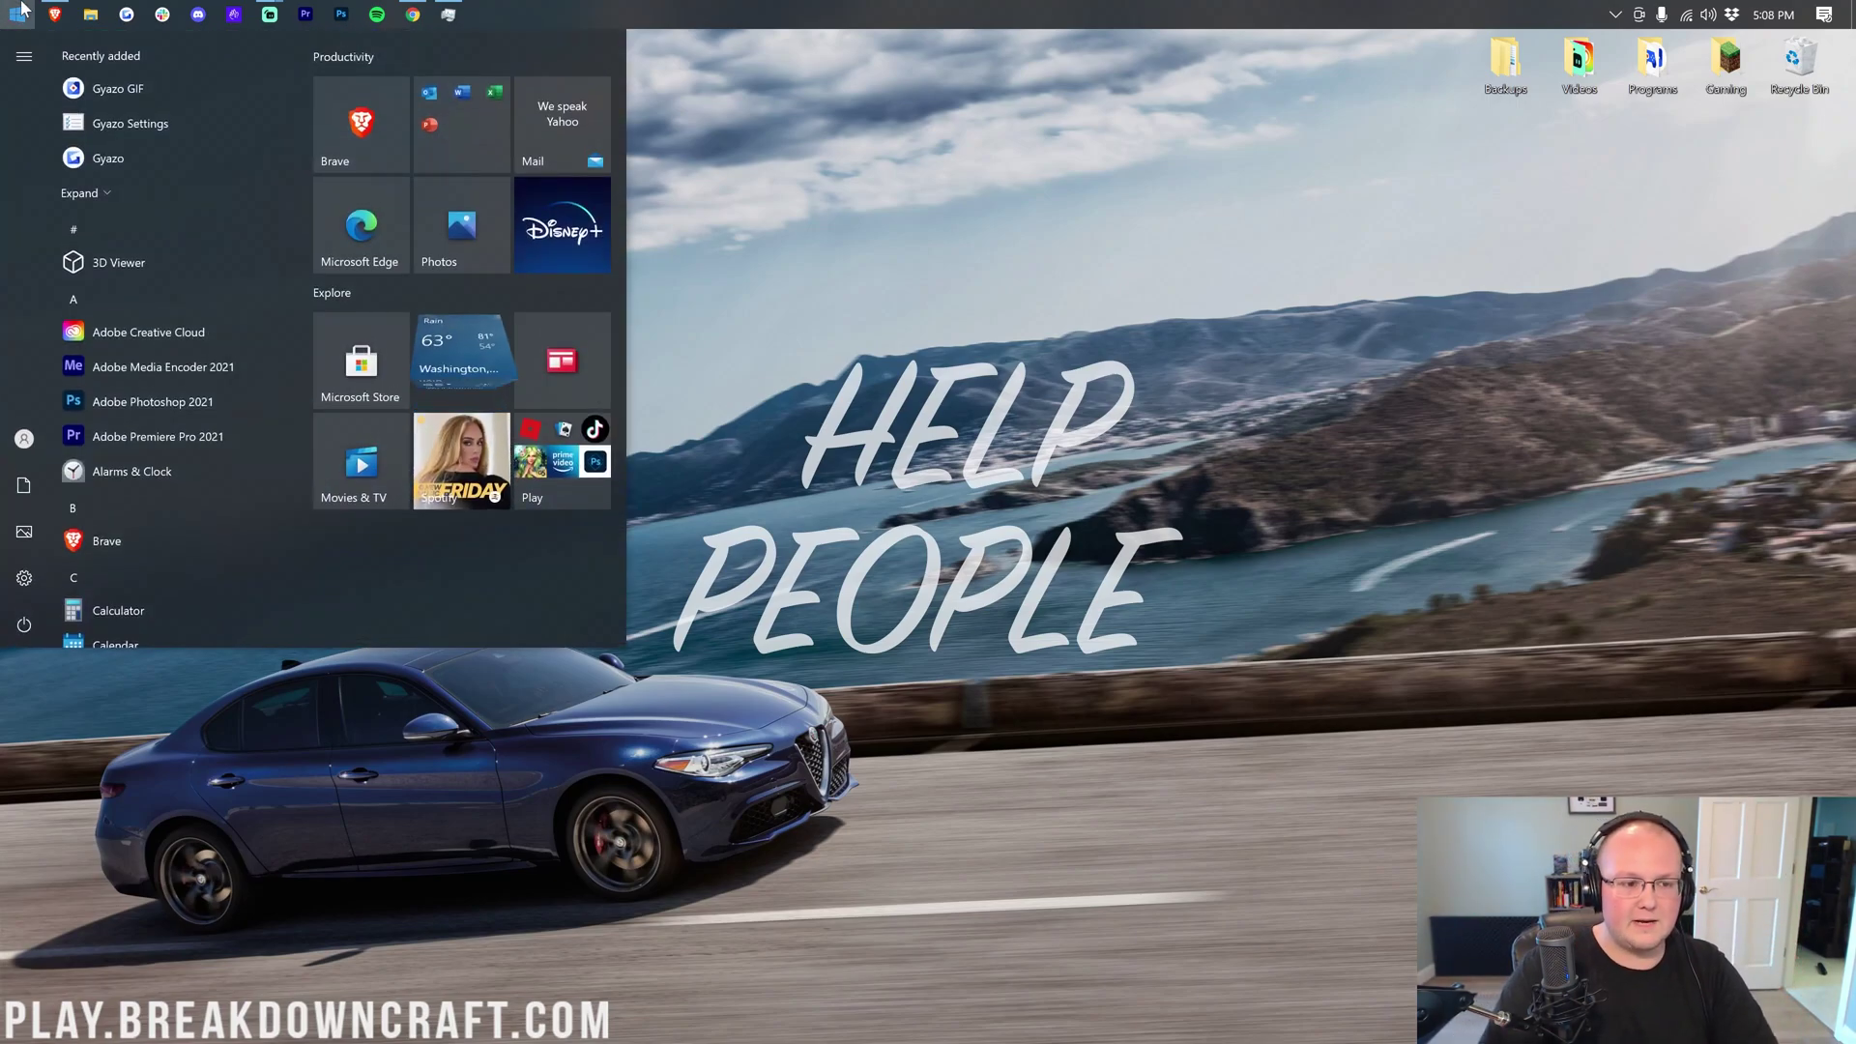
{"action": "type", "text": "down"}
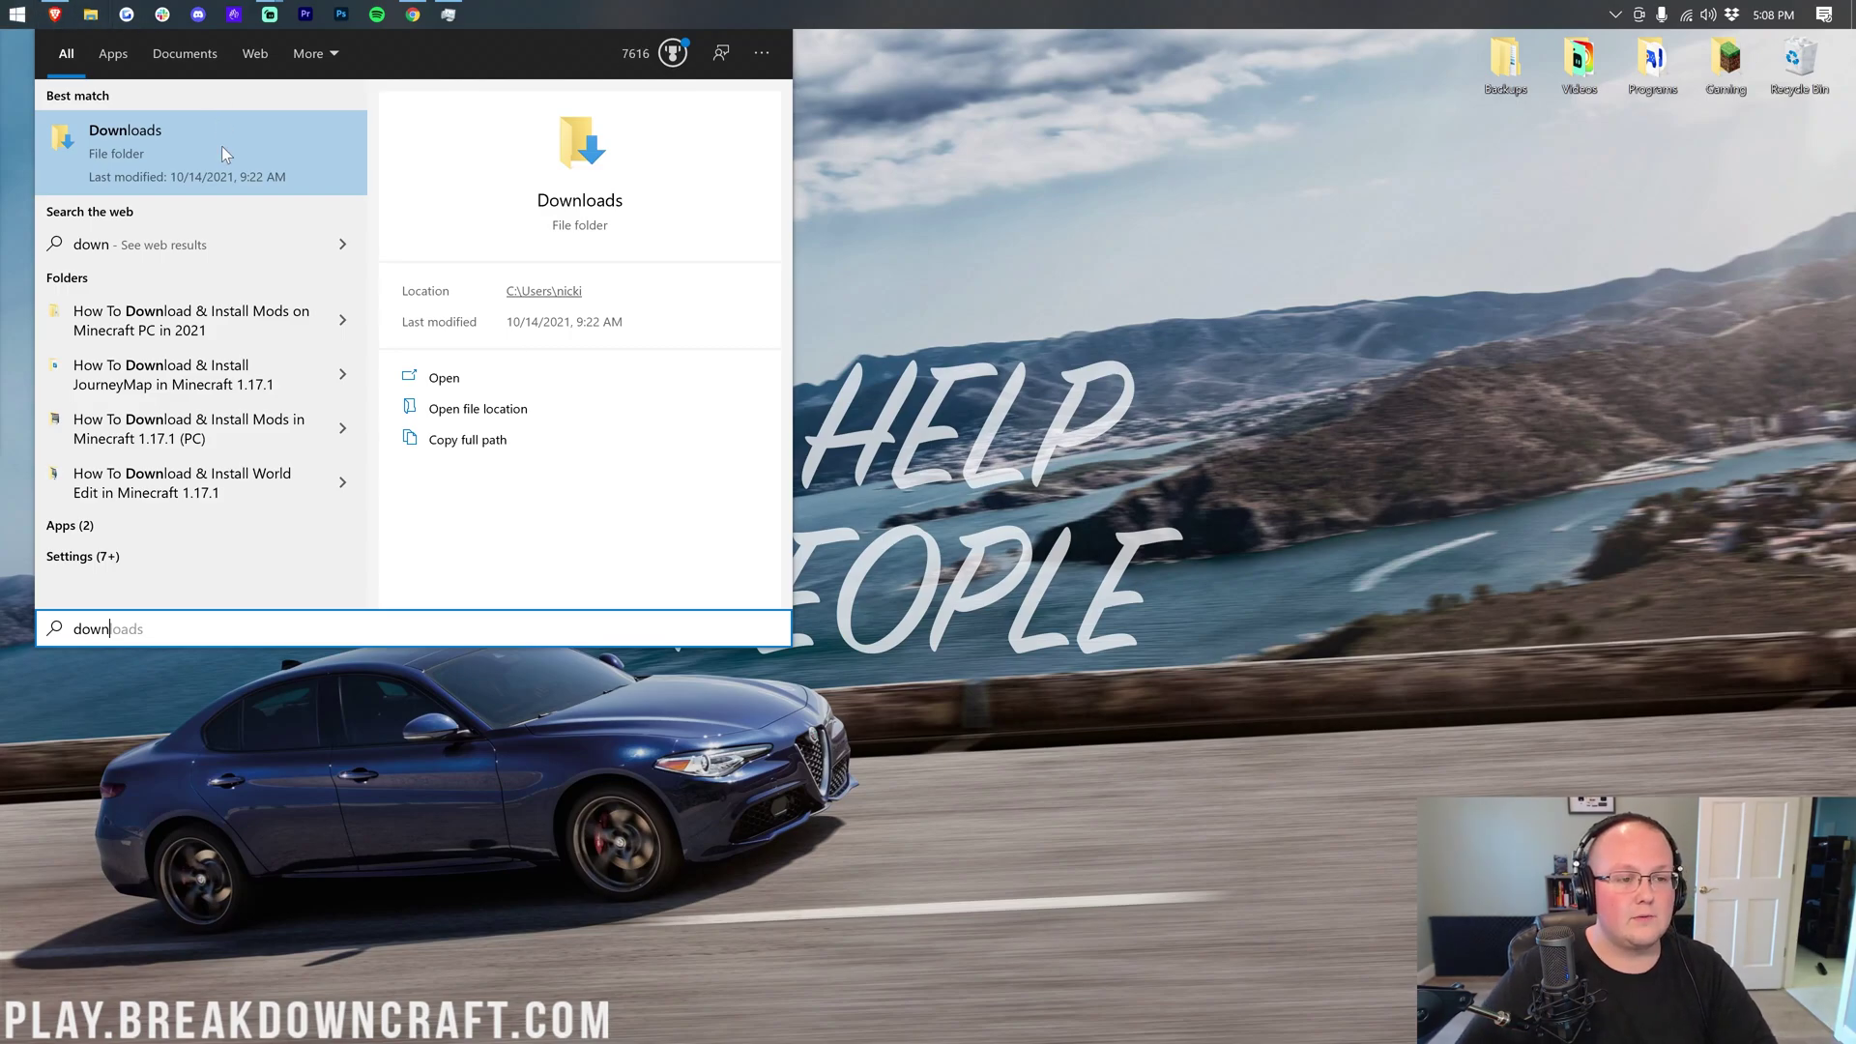
{"action": "left_click", "coordinate": [141, 158]}
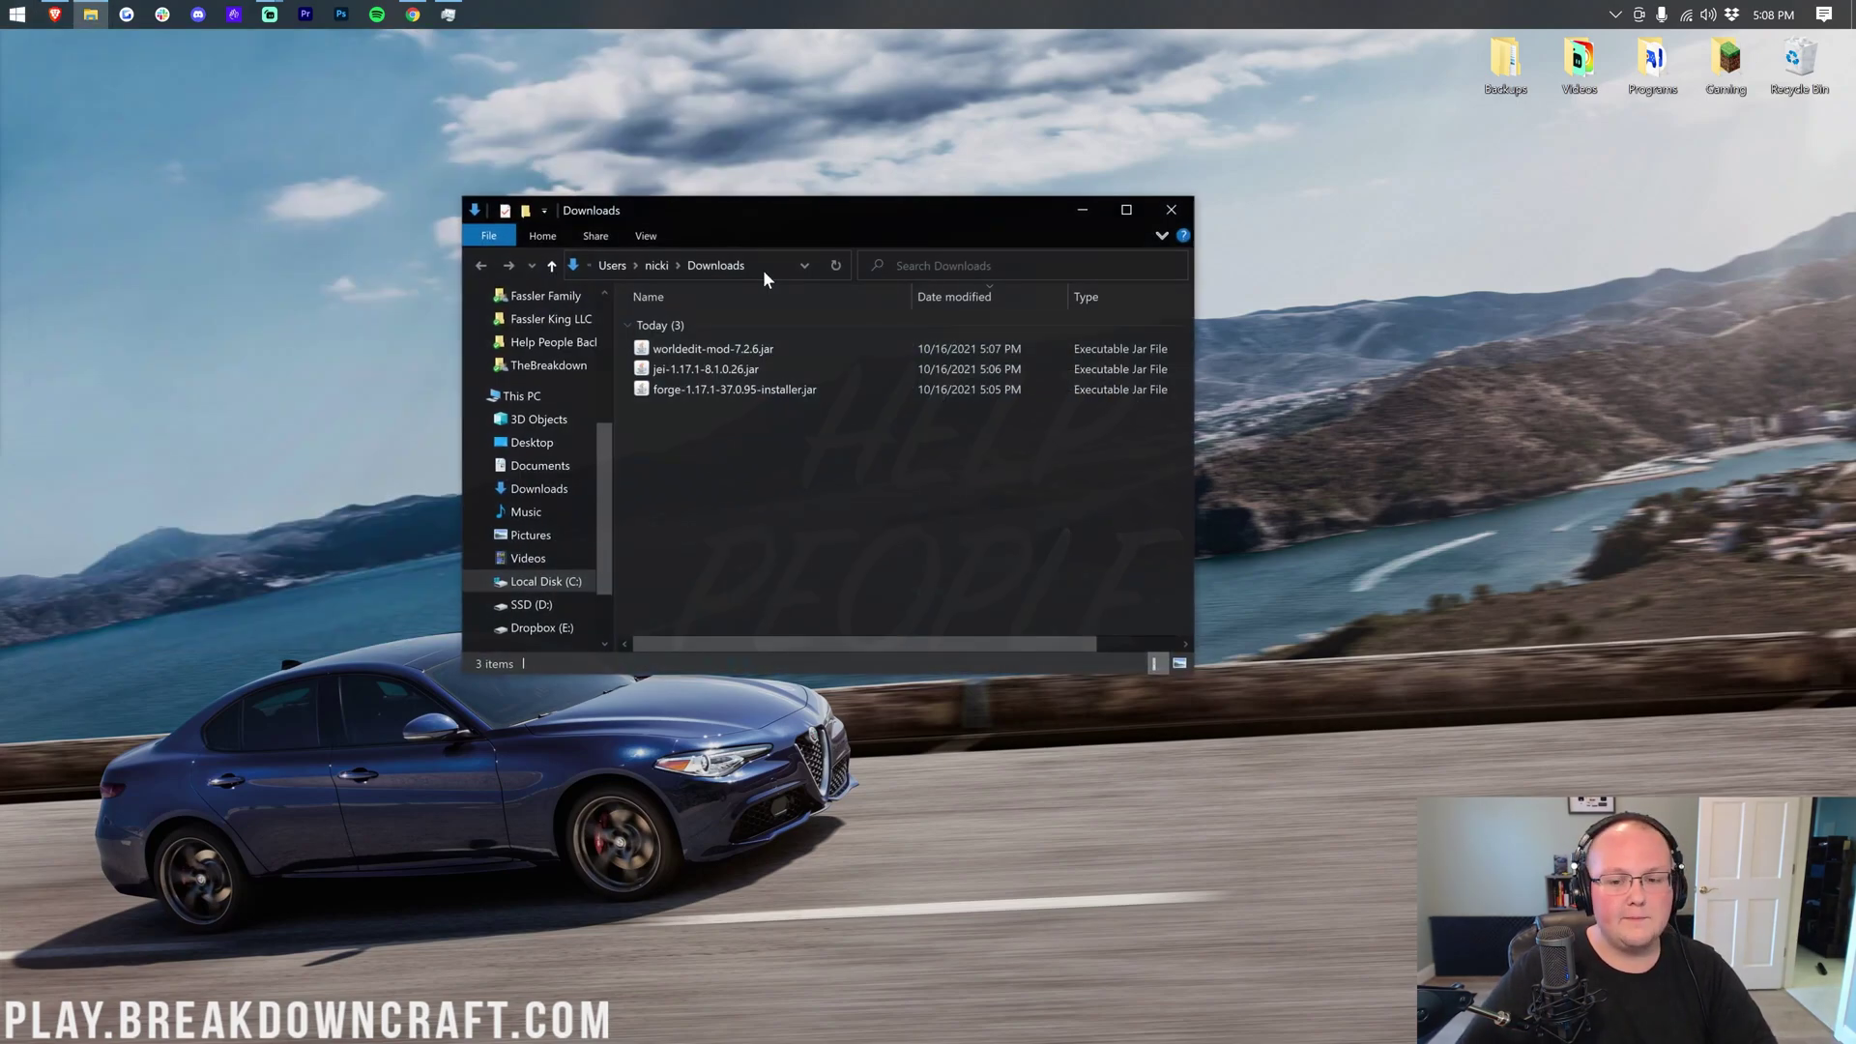
Step: Move the WorldEdit, JEI and Forge installer jar files from the Downloads folder to the desktop
{"action": "key", "text": "ctrl+a"}
{"action": "left_click", "coordinate": [719, 426]}
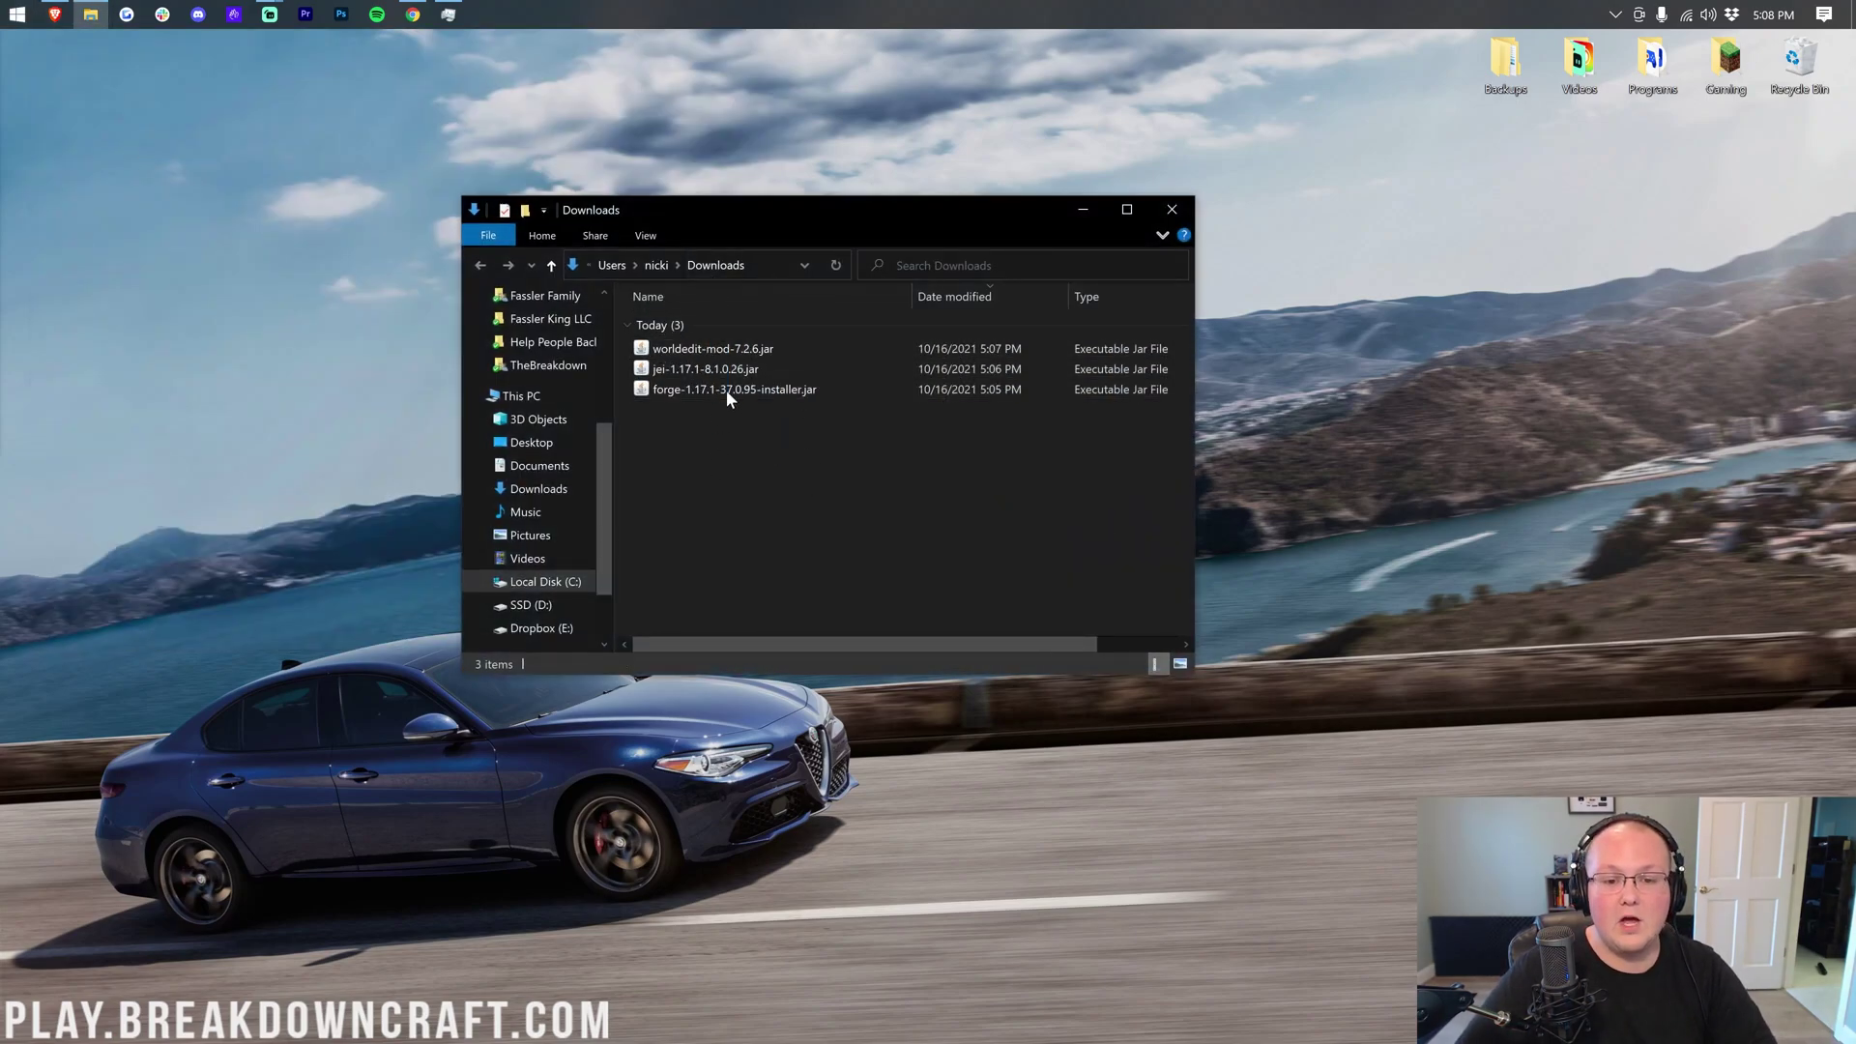
{"action": "left_click", "coordinate": [712, 368]}
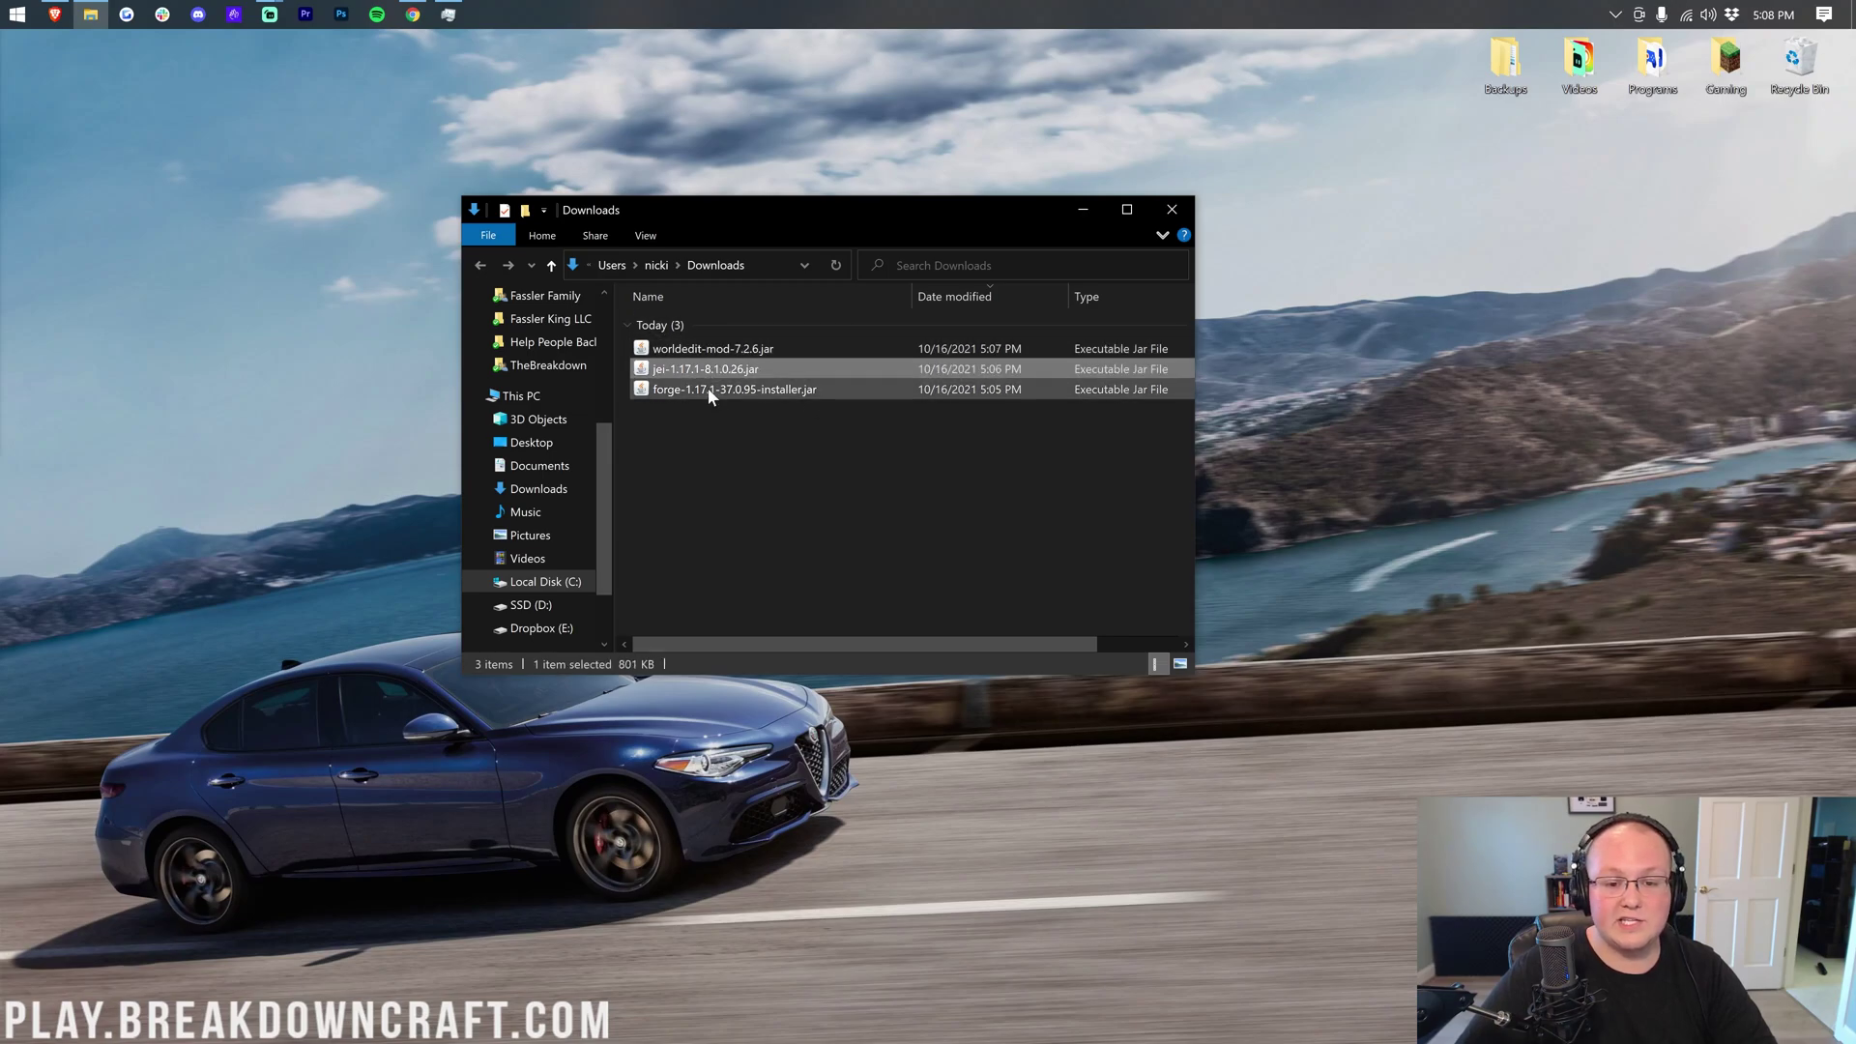
{"action": "left_click", "coordinate": [707, 389]}
{"action": "left_click", "coordinate": [706, 350], "text": "shift"}
{"action": "left_click_drag", "start_coordinate": [706, 358], "coordinate": [293, 176]}
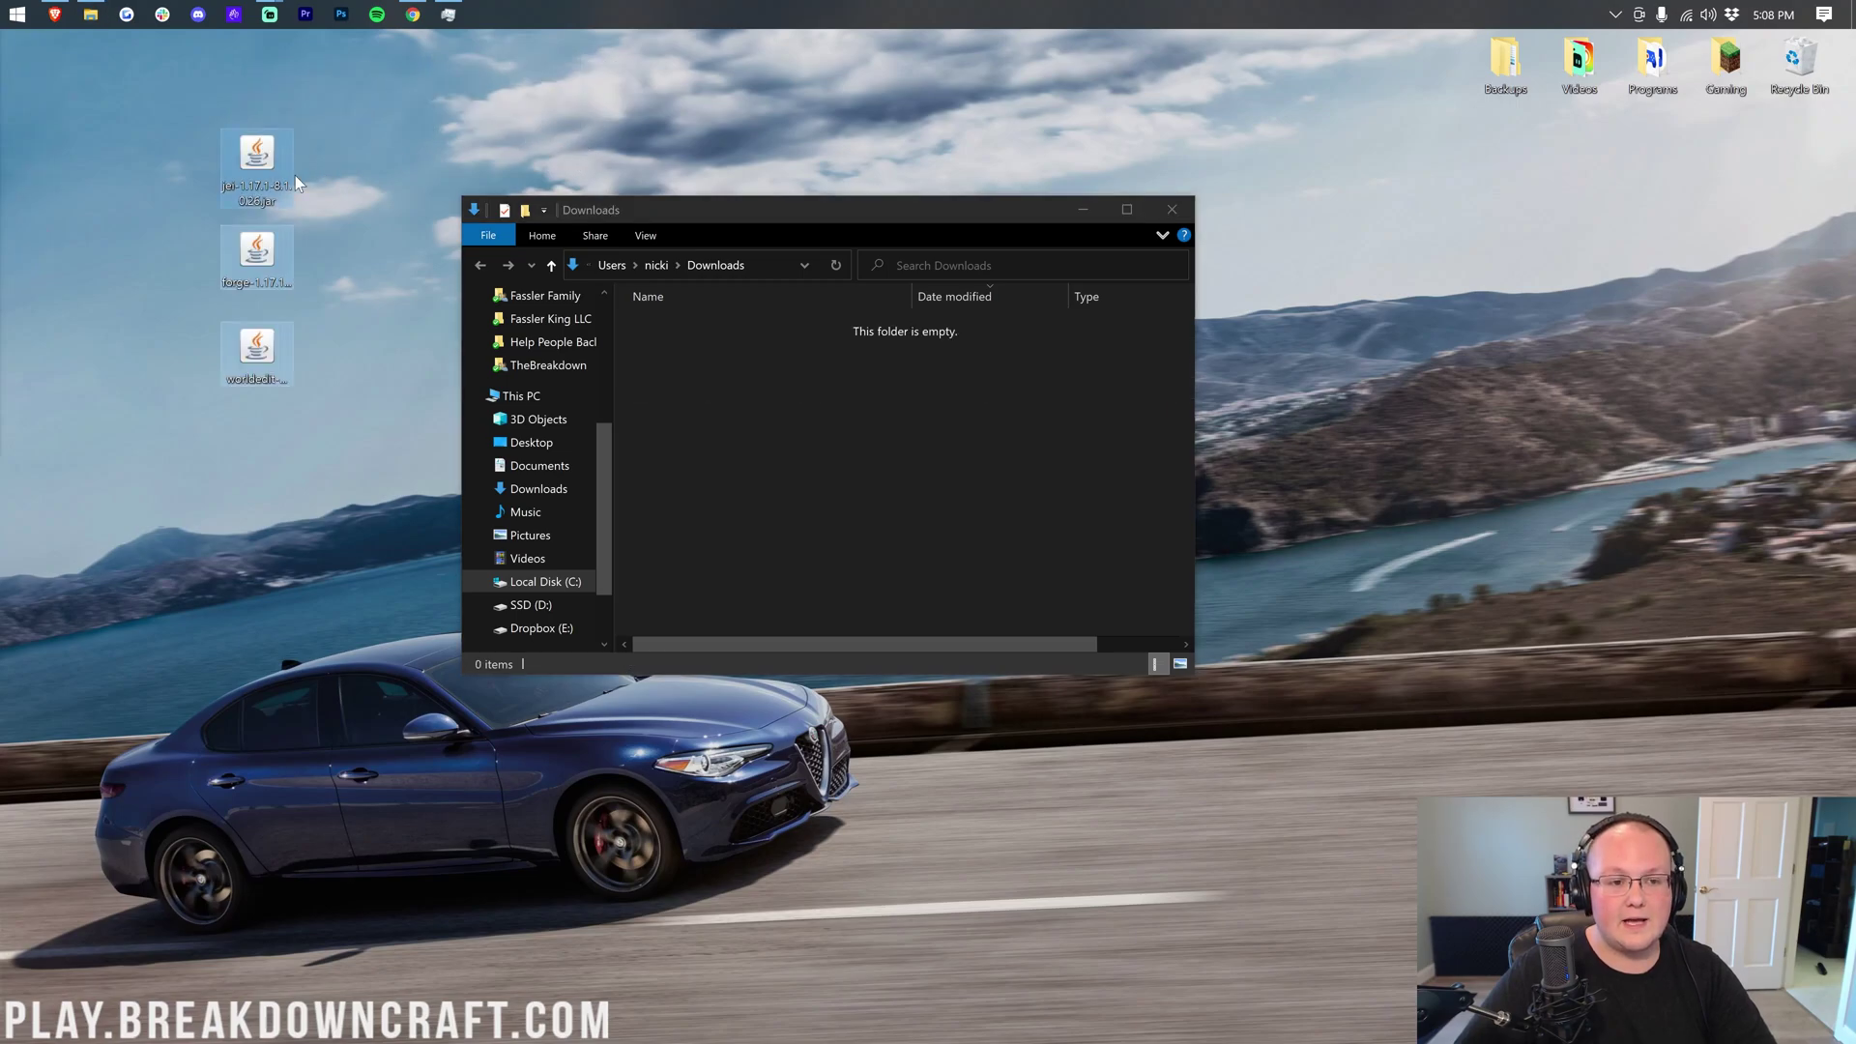
Step: Close the Downloads folder and arrange the desktop files, setting the Forge installer apart from the two mod jars
{"action": "left_click", "coordinate": [1172, 209]}
{"action": "left_click_drag", "start_coordinate": [256, 249], "coordinate": [697, 159]}
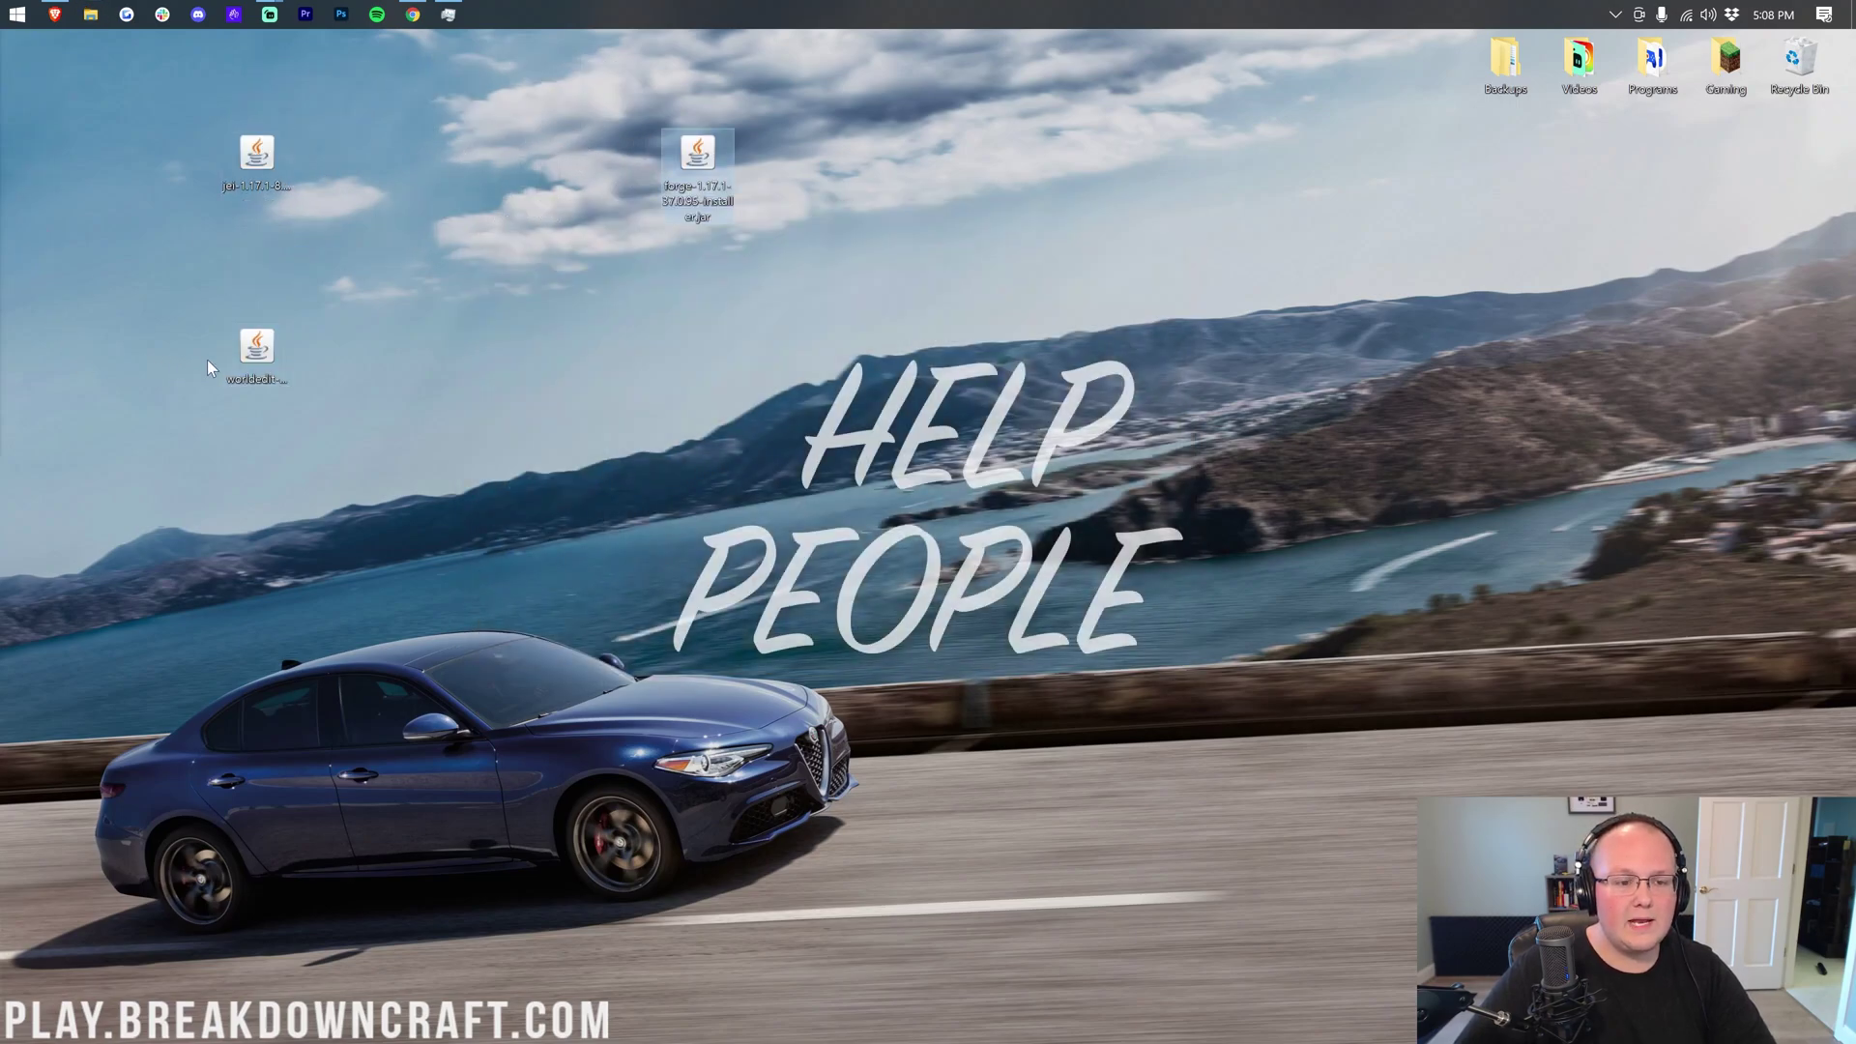
{"action": "left_click_drag", "start_coordinate": [256, 348], "coordinate": [330, 157]}
{"action": "left_click_drag", "start_coordinate": [359, 250], "coordinate": [75, 75]}
{"action": "left_click_drag", "start_coordinate": [912, 228], "coordinate": [949, 267]}
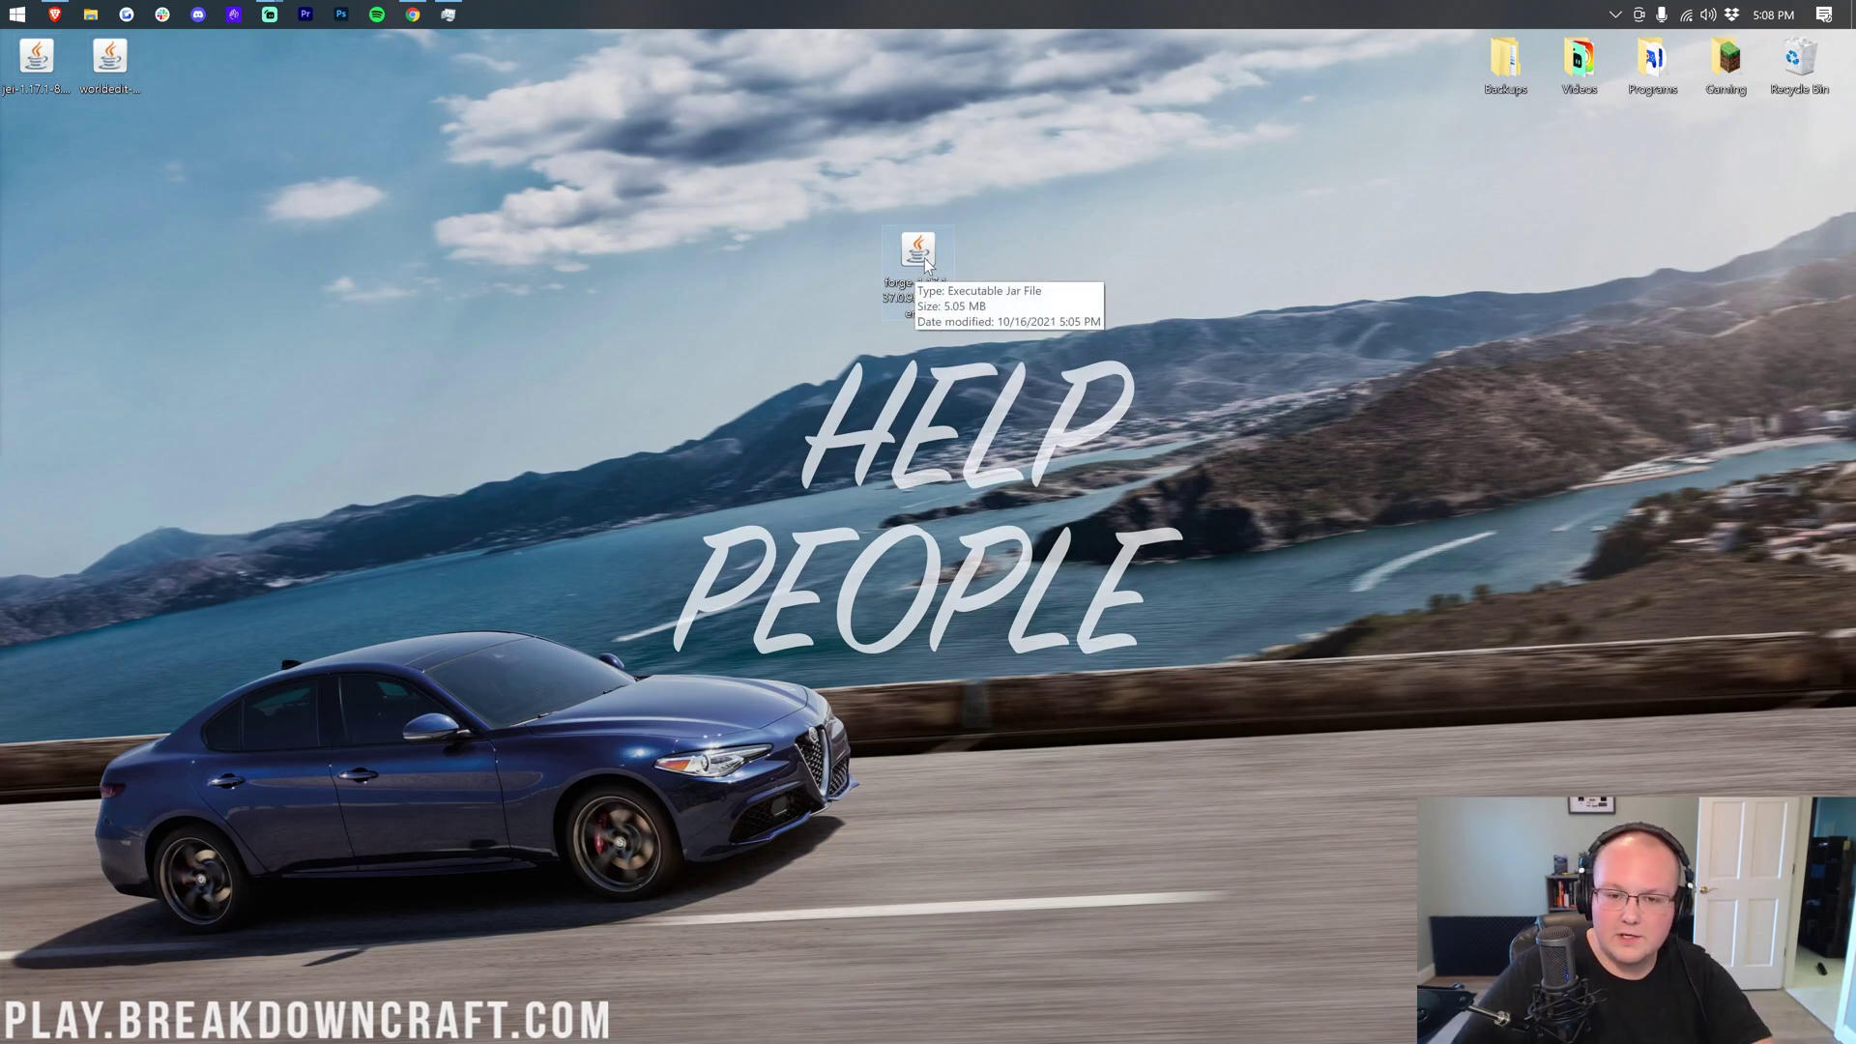
Step: Check which apps are offered for opening the Forge installer jar, and dismiss the choice without opening it
{"action": "right_click", "coordinate": [918, 255]}
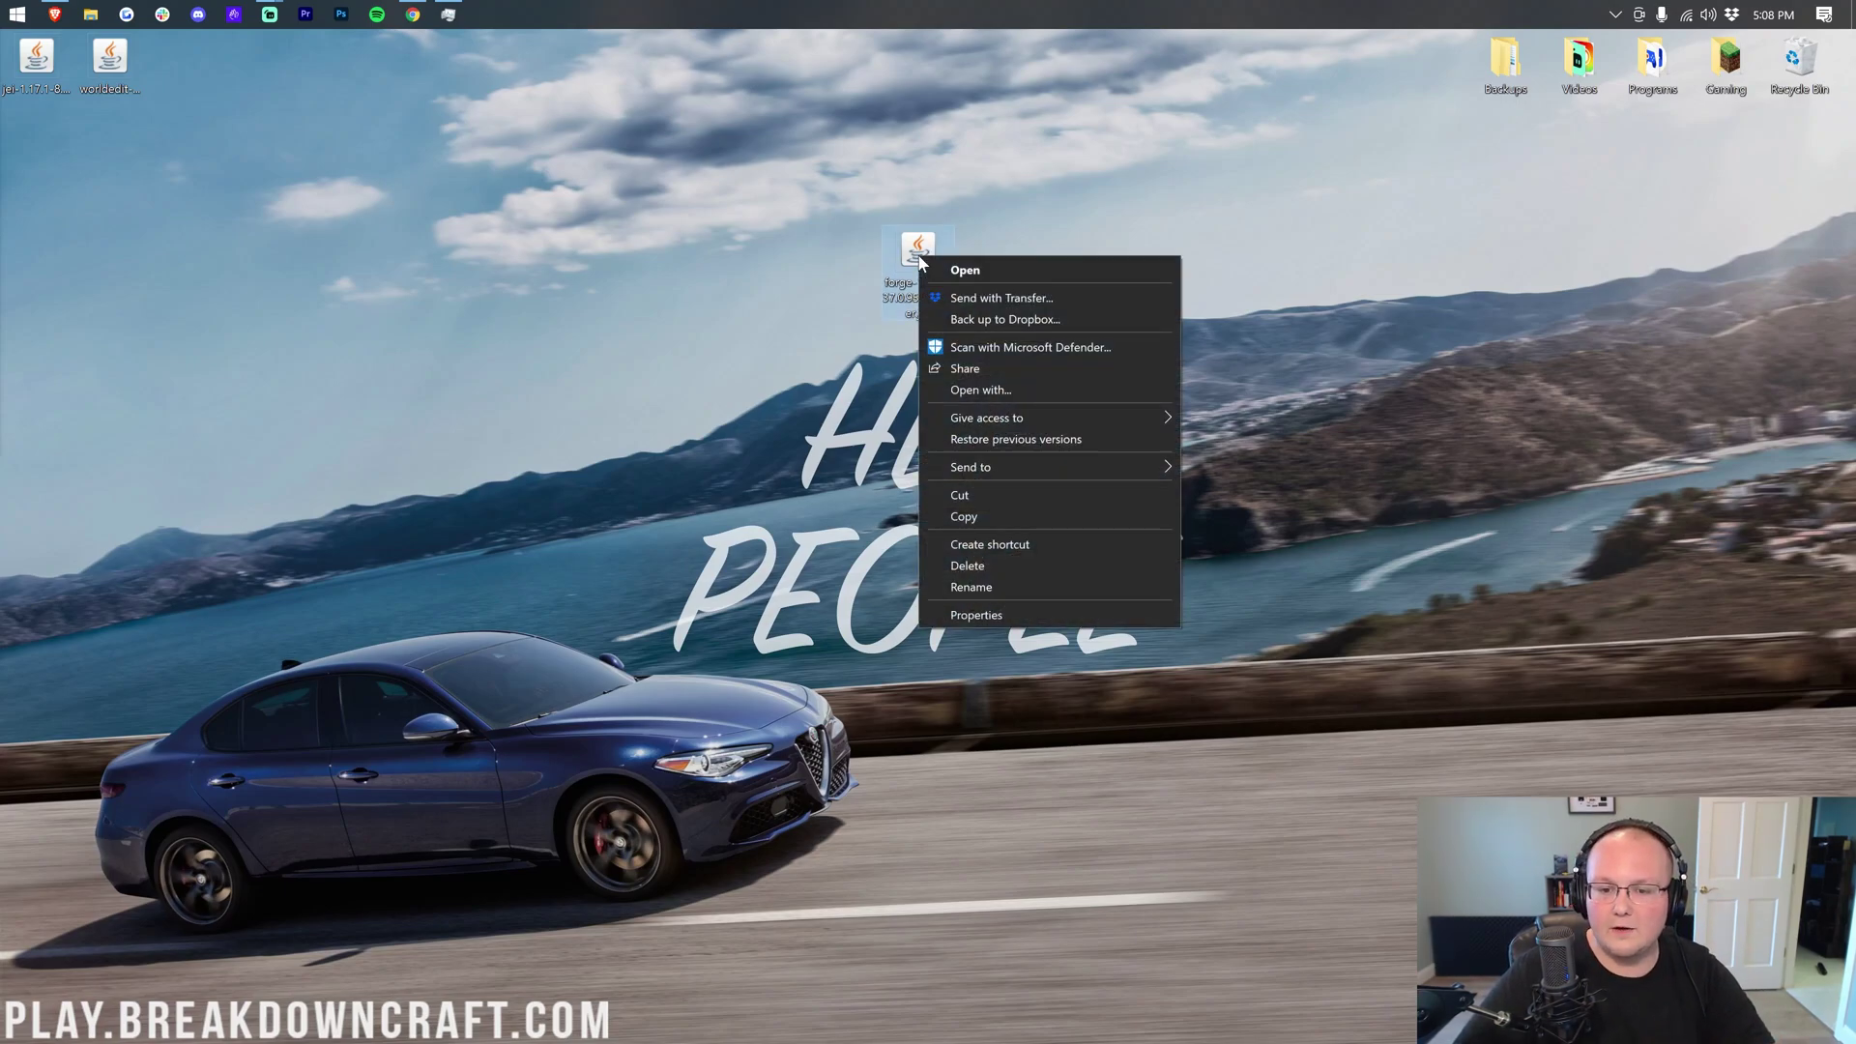
{"action": "left_click", "coordinate": [969, 387]}
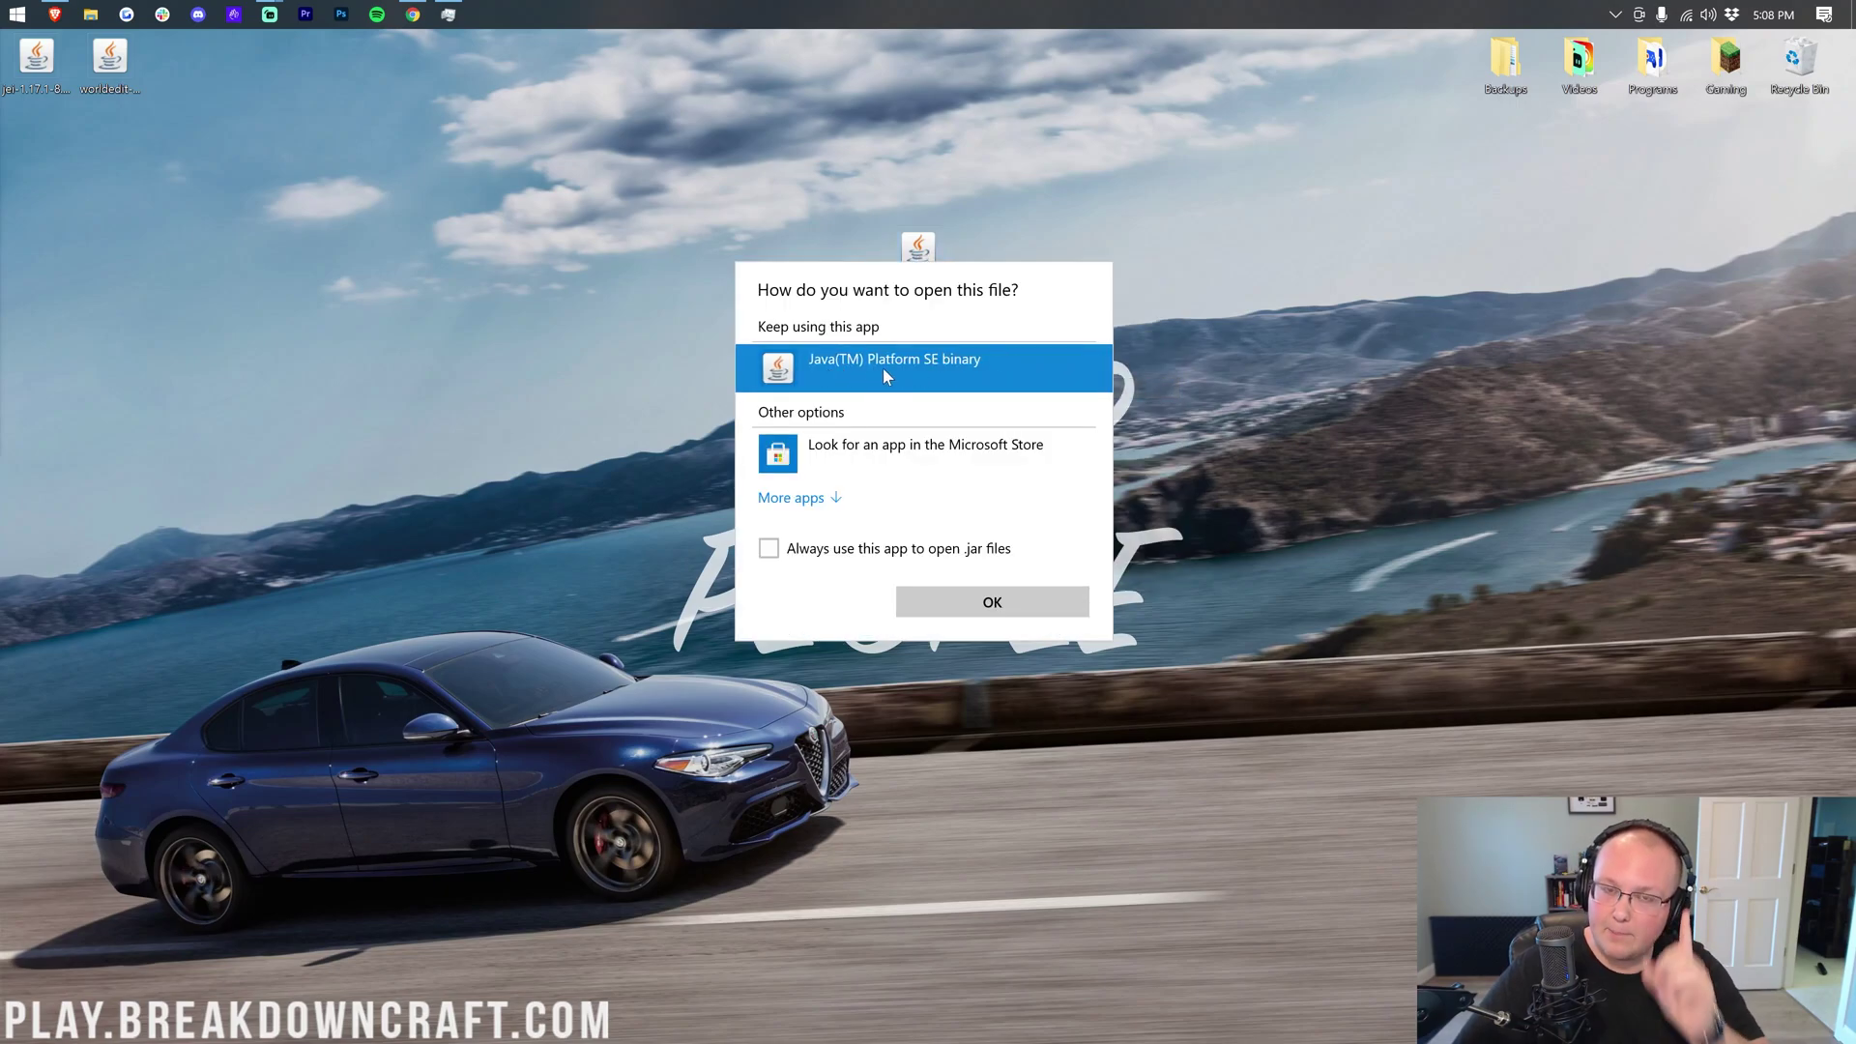
{"action": "left_click", "coordinate": [792, 229]}
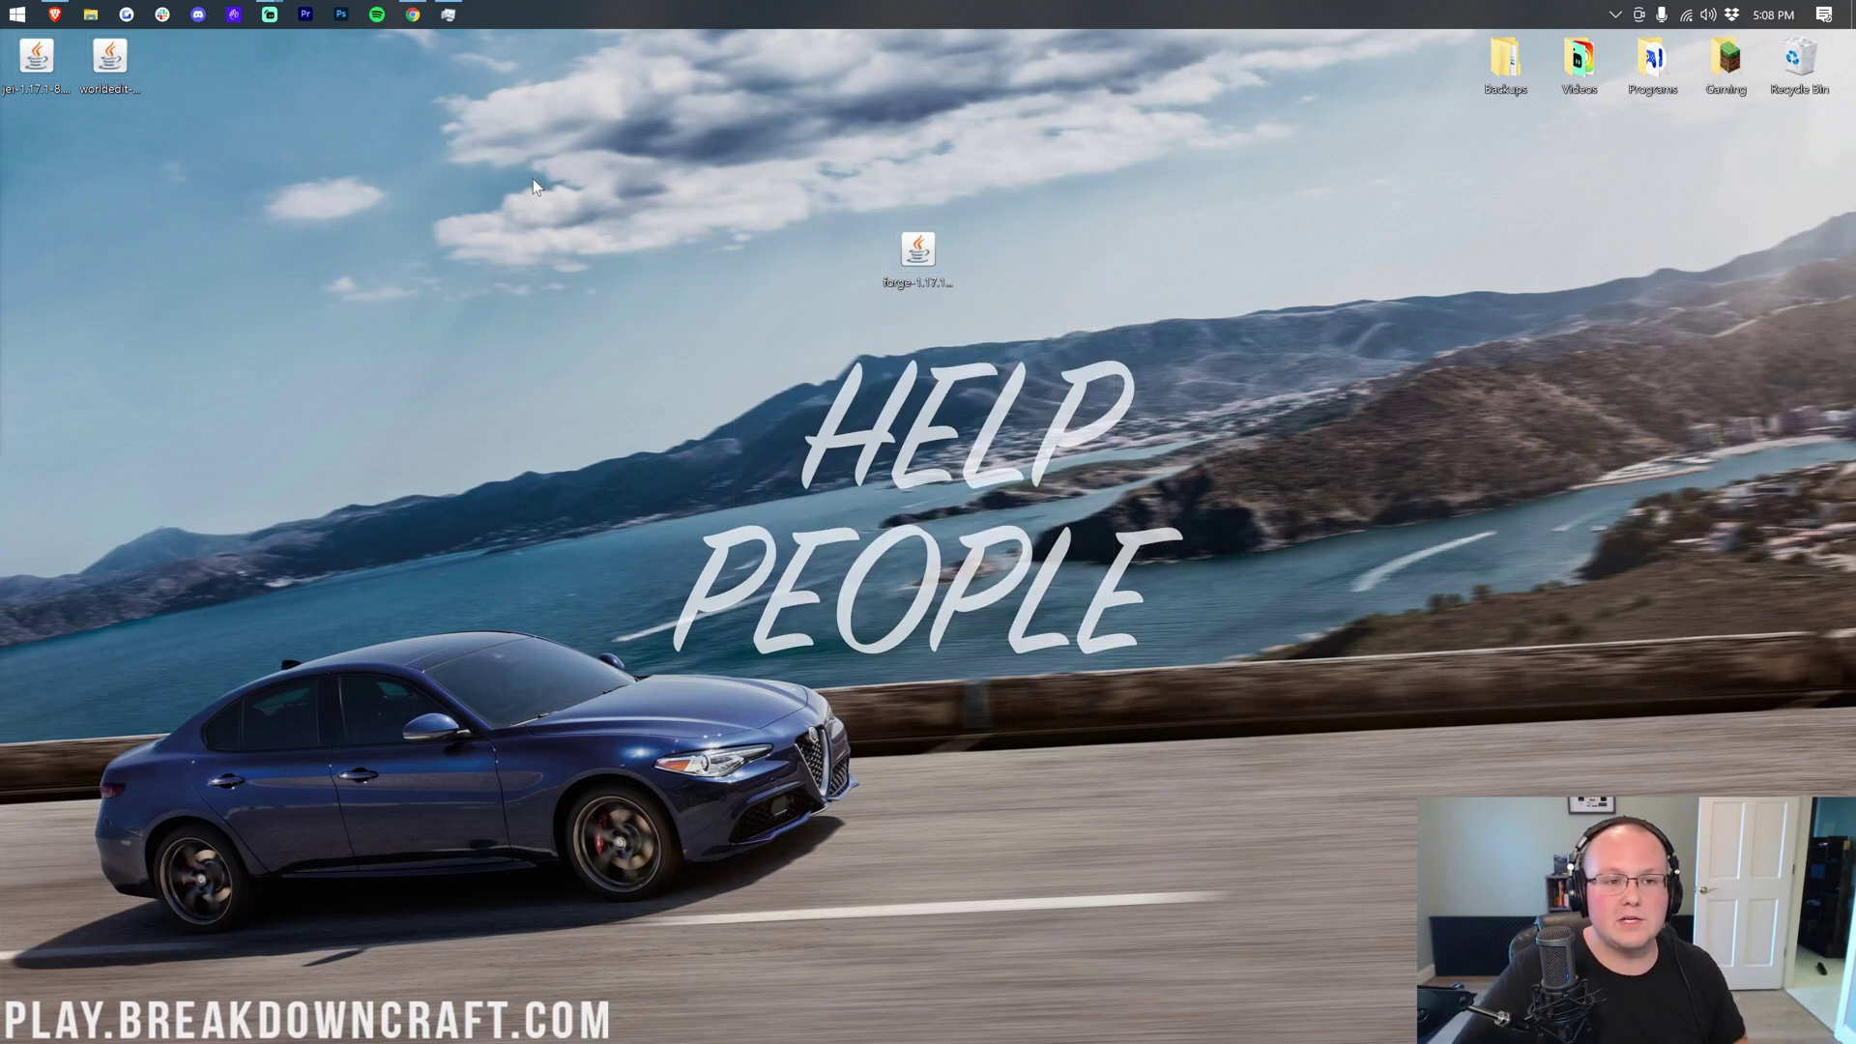
Step: Switch to Chrome and view the Java installation article down to its Java download link
{"action": "left_click", "coordinate": [413, 14]}
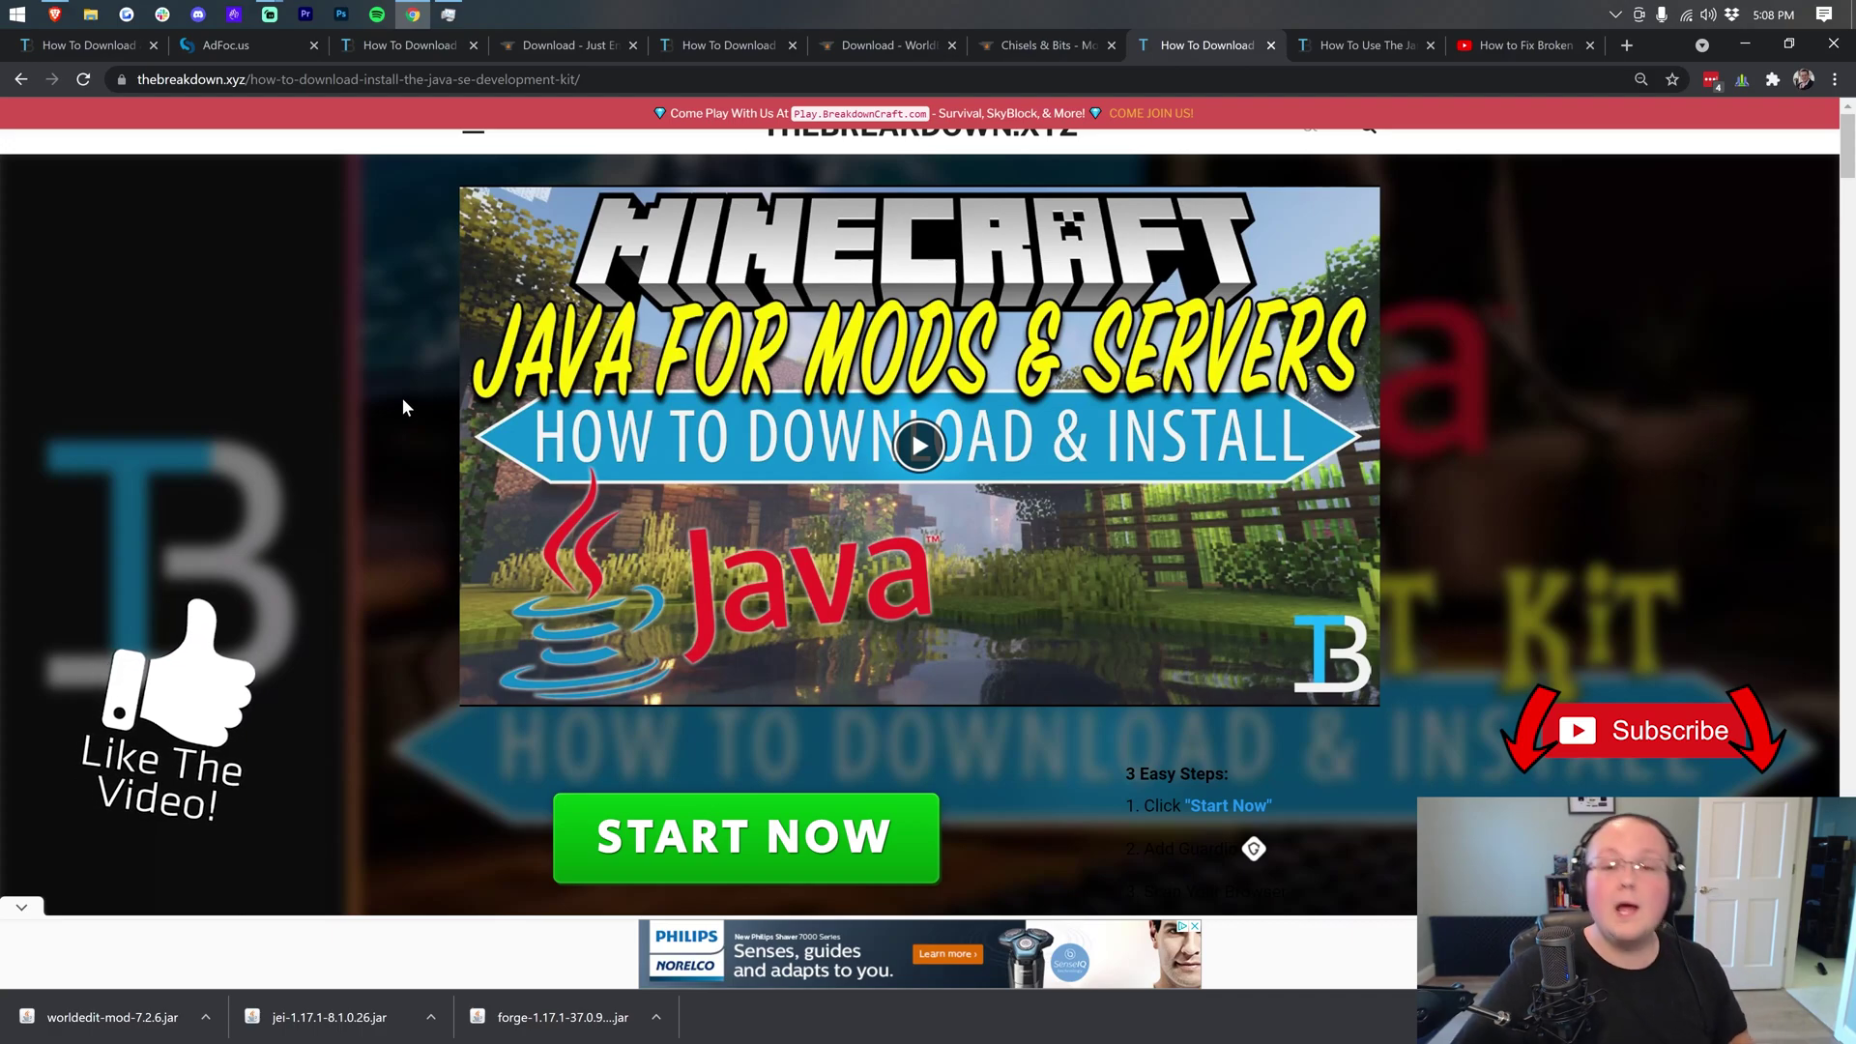
{"action": "scroll", "coordinate": [405, 408], "scroll_direction": "down", "scroll_amount": 8}
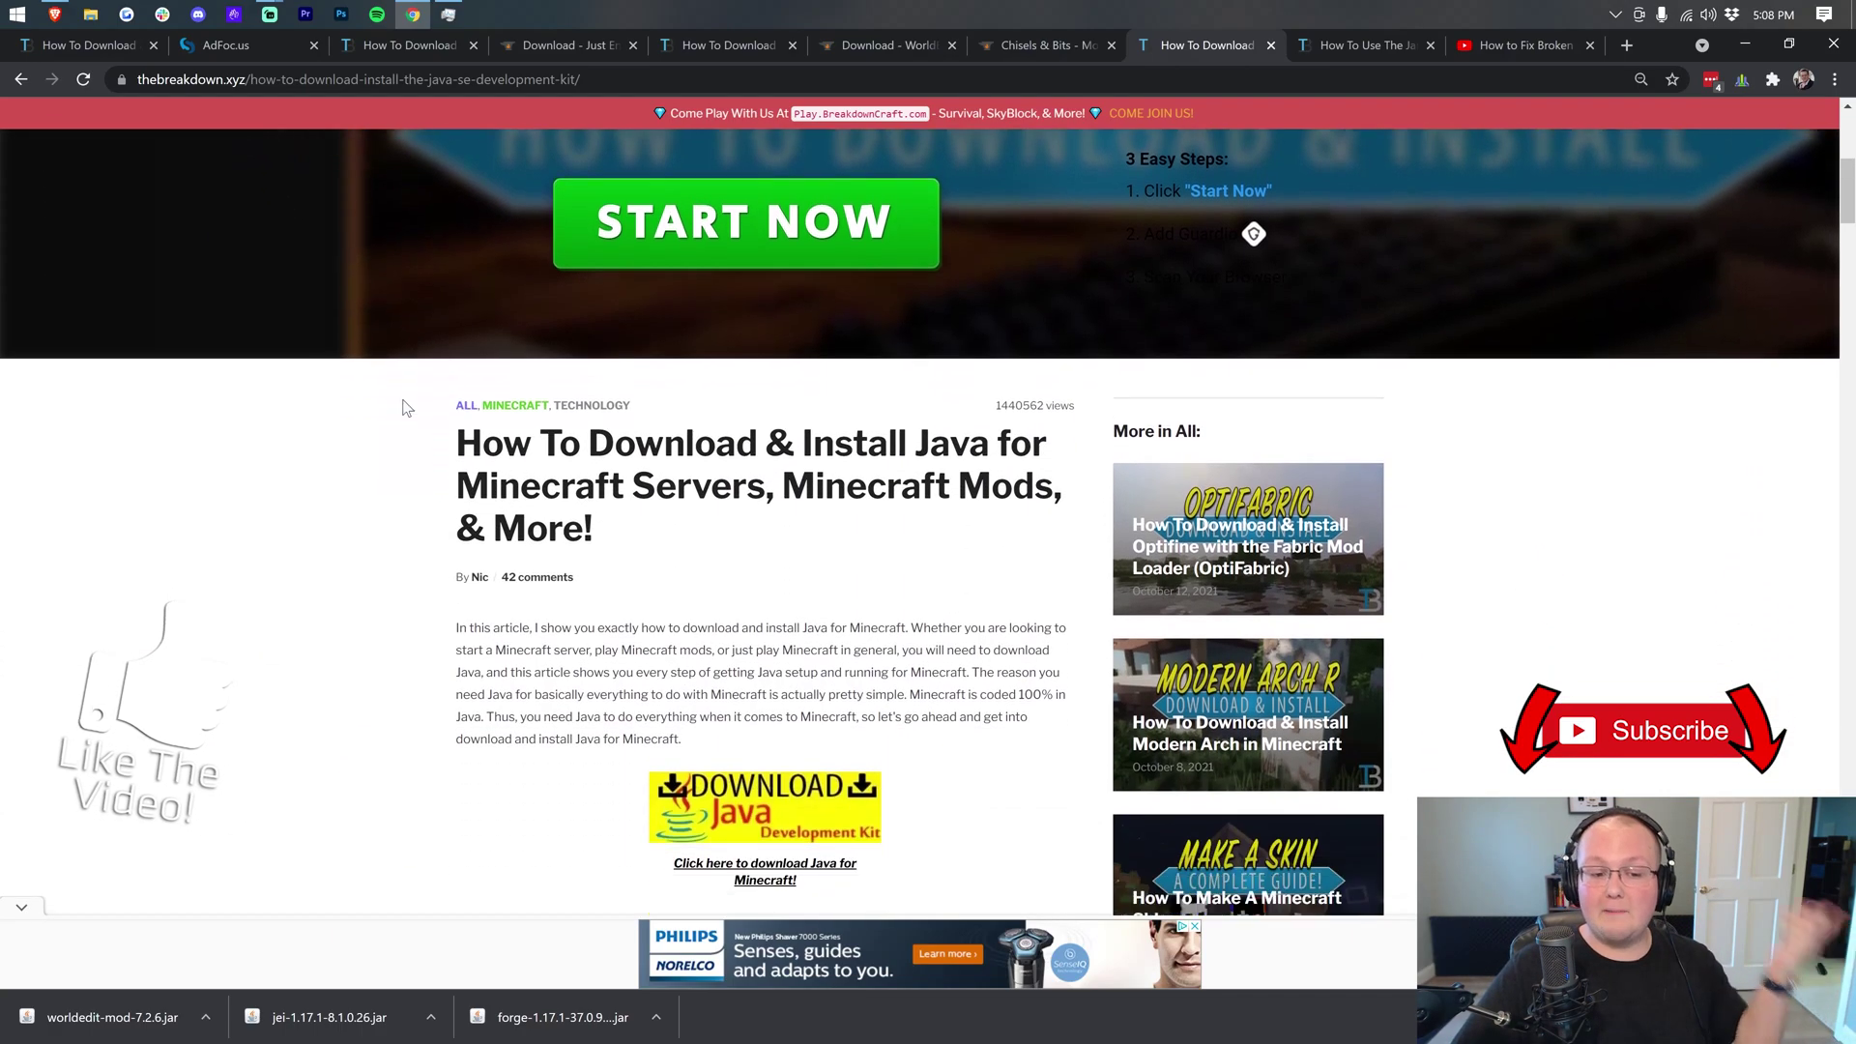
Step: Review the download step in the Java installation article, and view the article on repairing .jar files with Jarfix
{"action": "scroll", "coordinate": [405, 408], "scroll_direction": "down", "scroll_amount": 15}
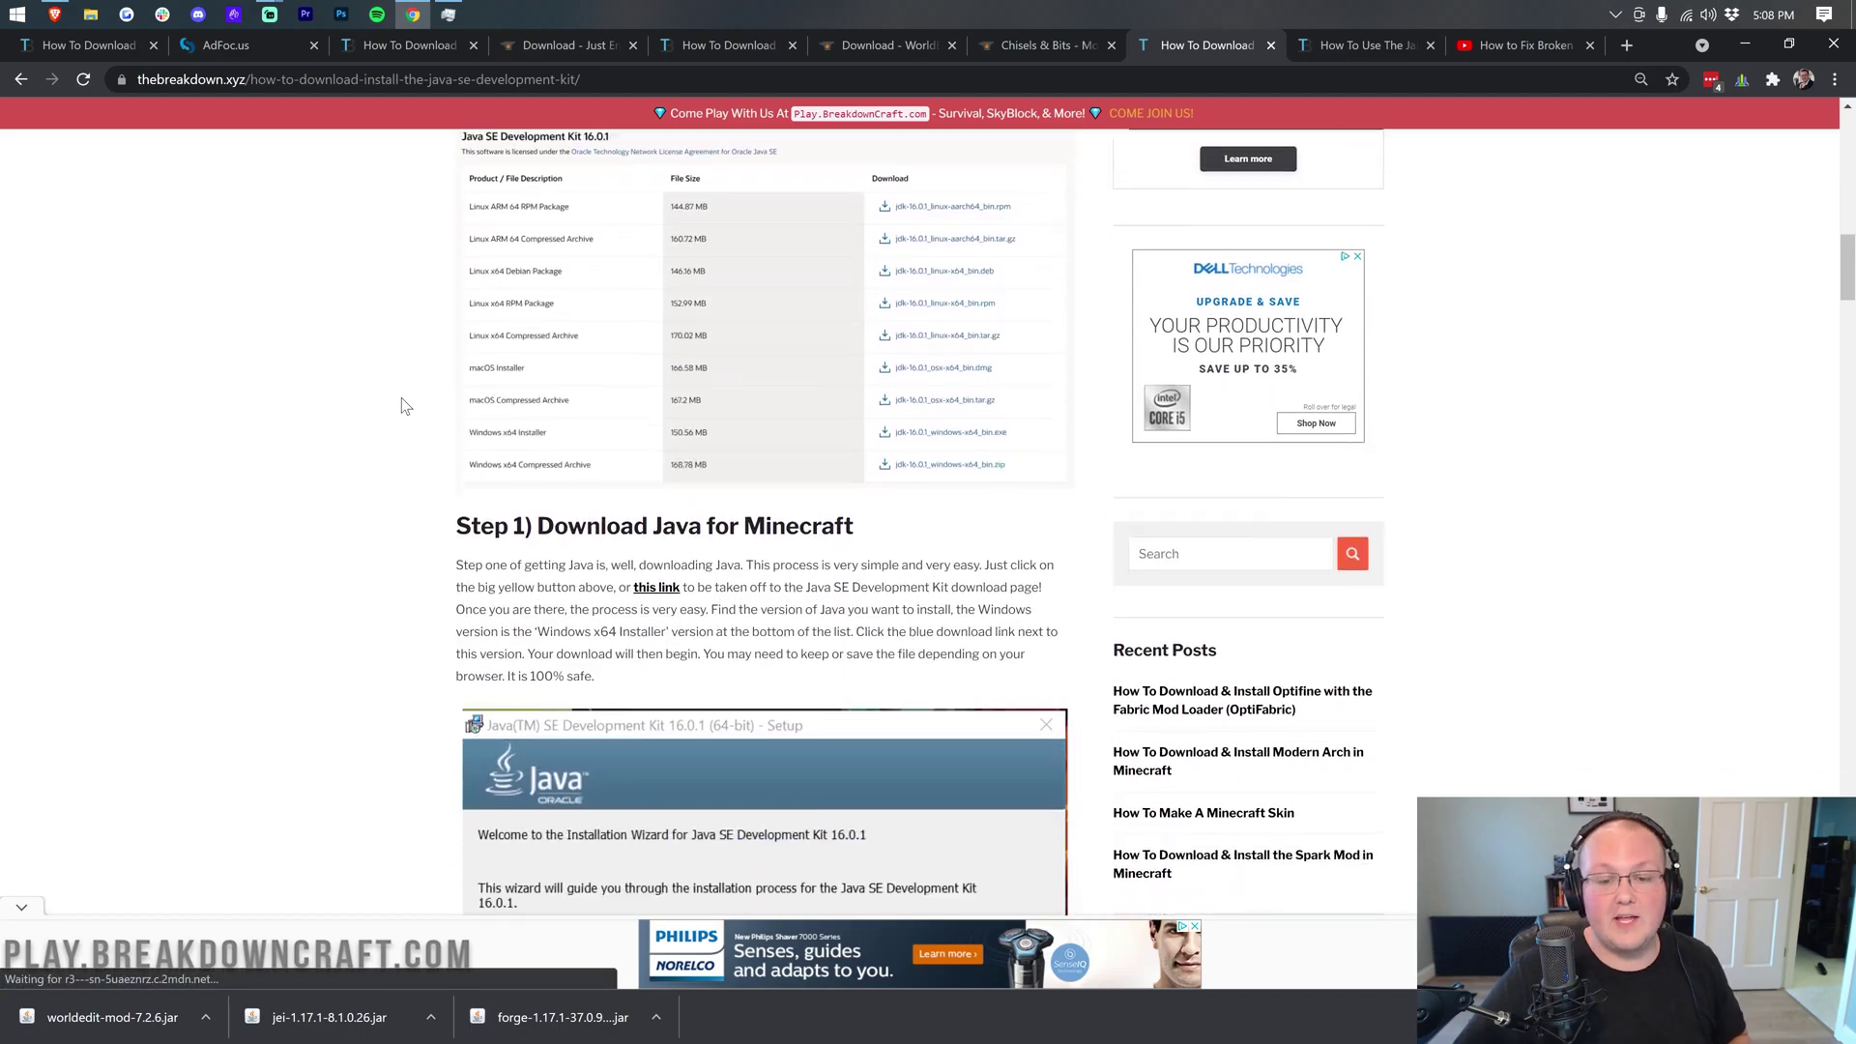
{"action": "scroll", "coordinate": [405, 406], "scroll_direction": "up", "scroll_amount": 20}
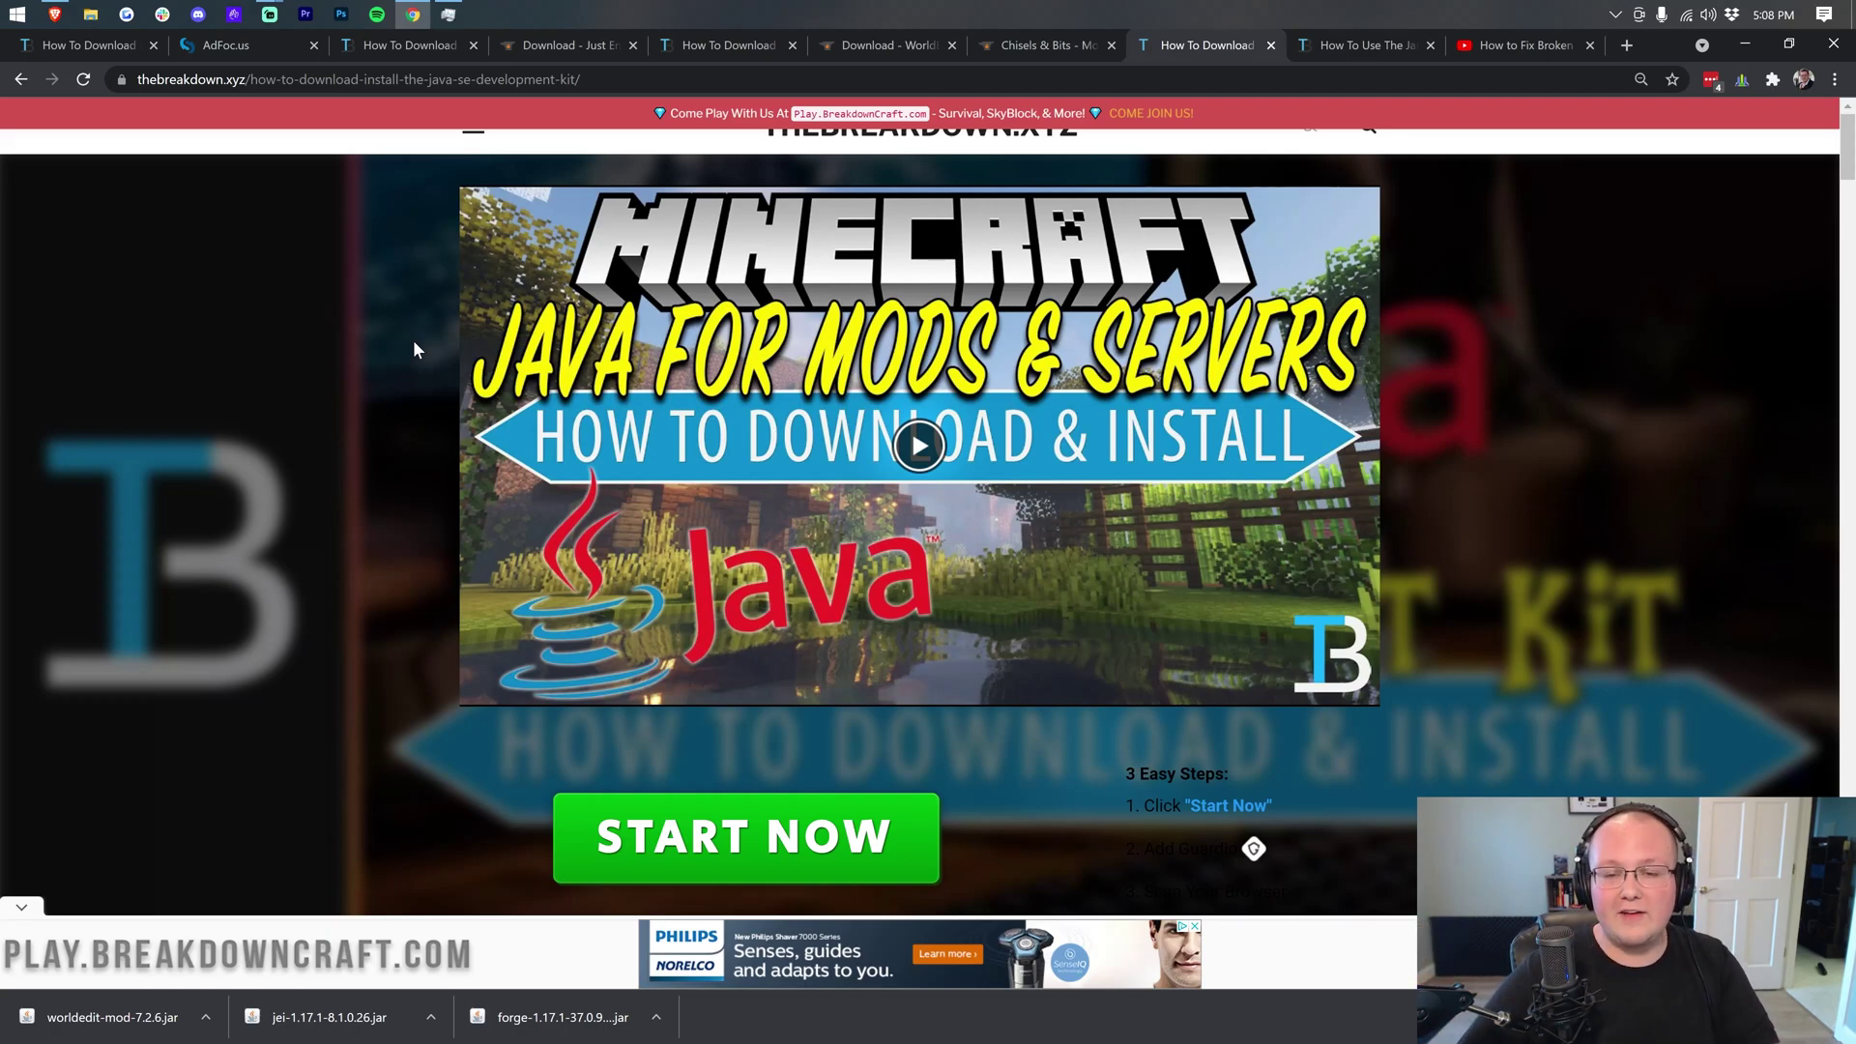
{"action": "left_click", "coordinate": [1349, 43]}
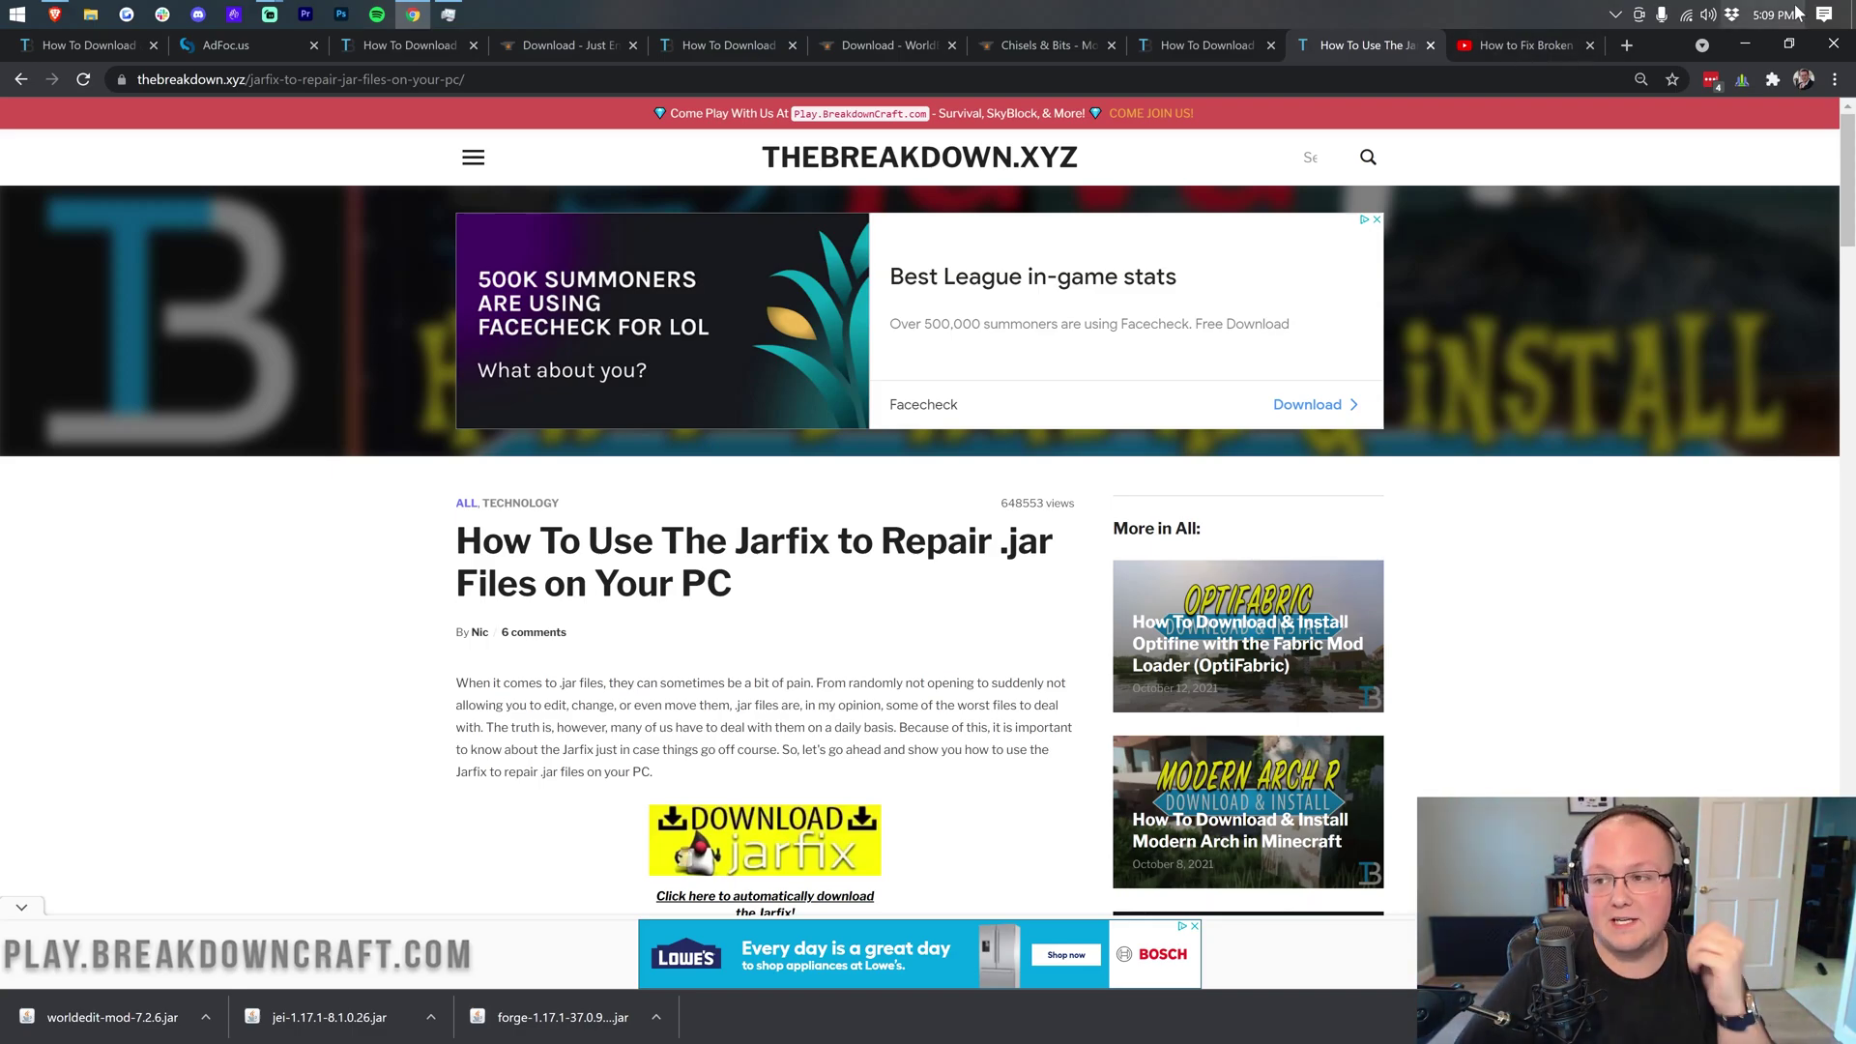
Step: Open the Forge installer on the desktop with Java(TM) Platform SE binary and install the Forge client into the default .minecraft folder
{"action": "left_click", "coordinate": [1744, 45]}
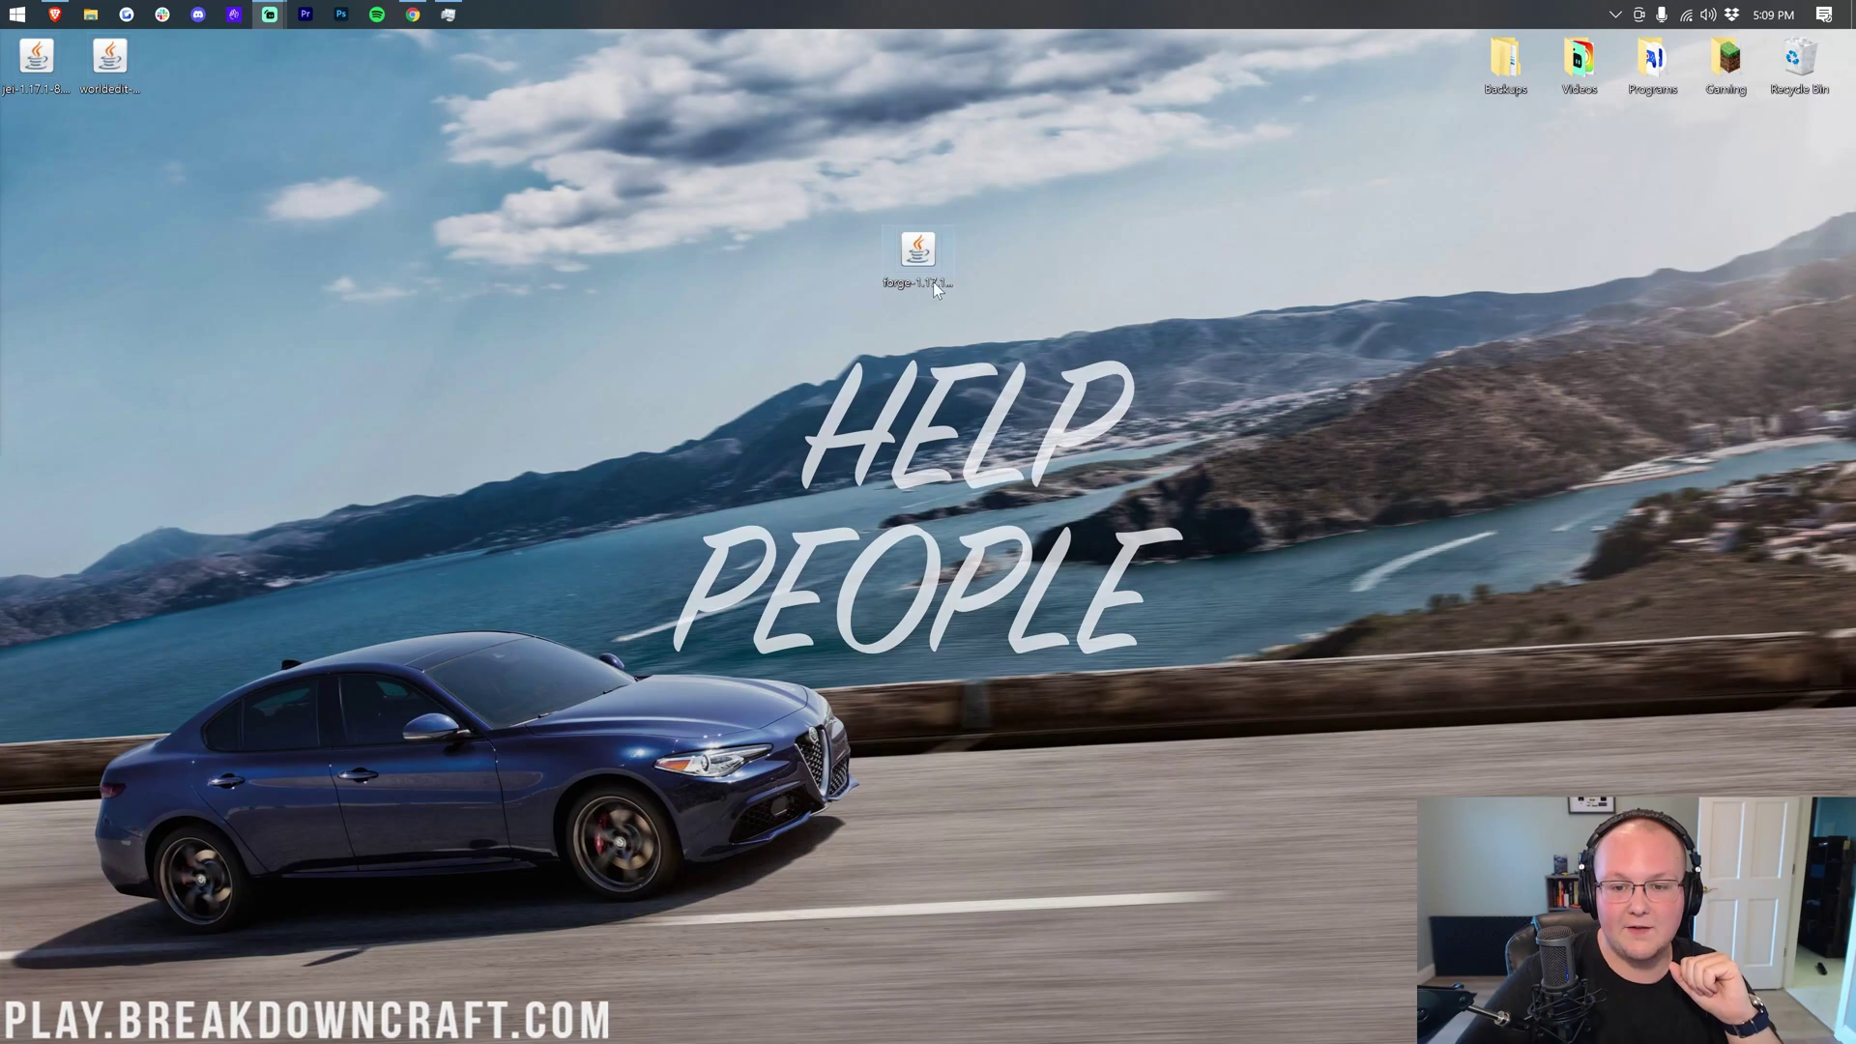
{"action": "right_click", "coordinate": [922, 255]}
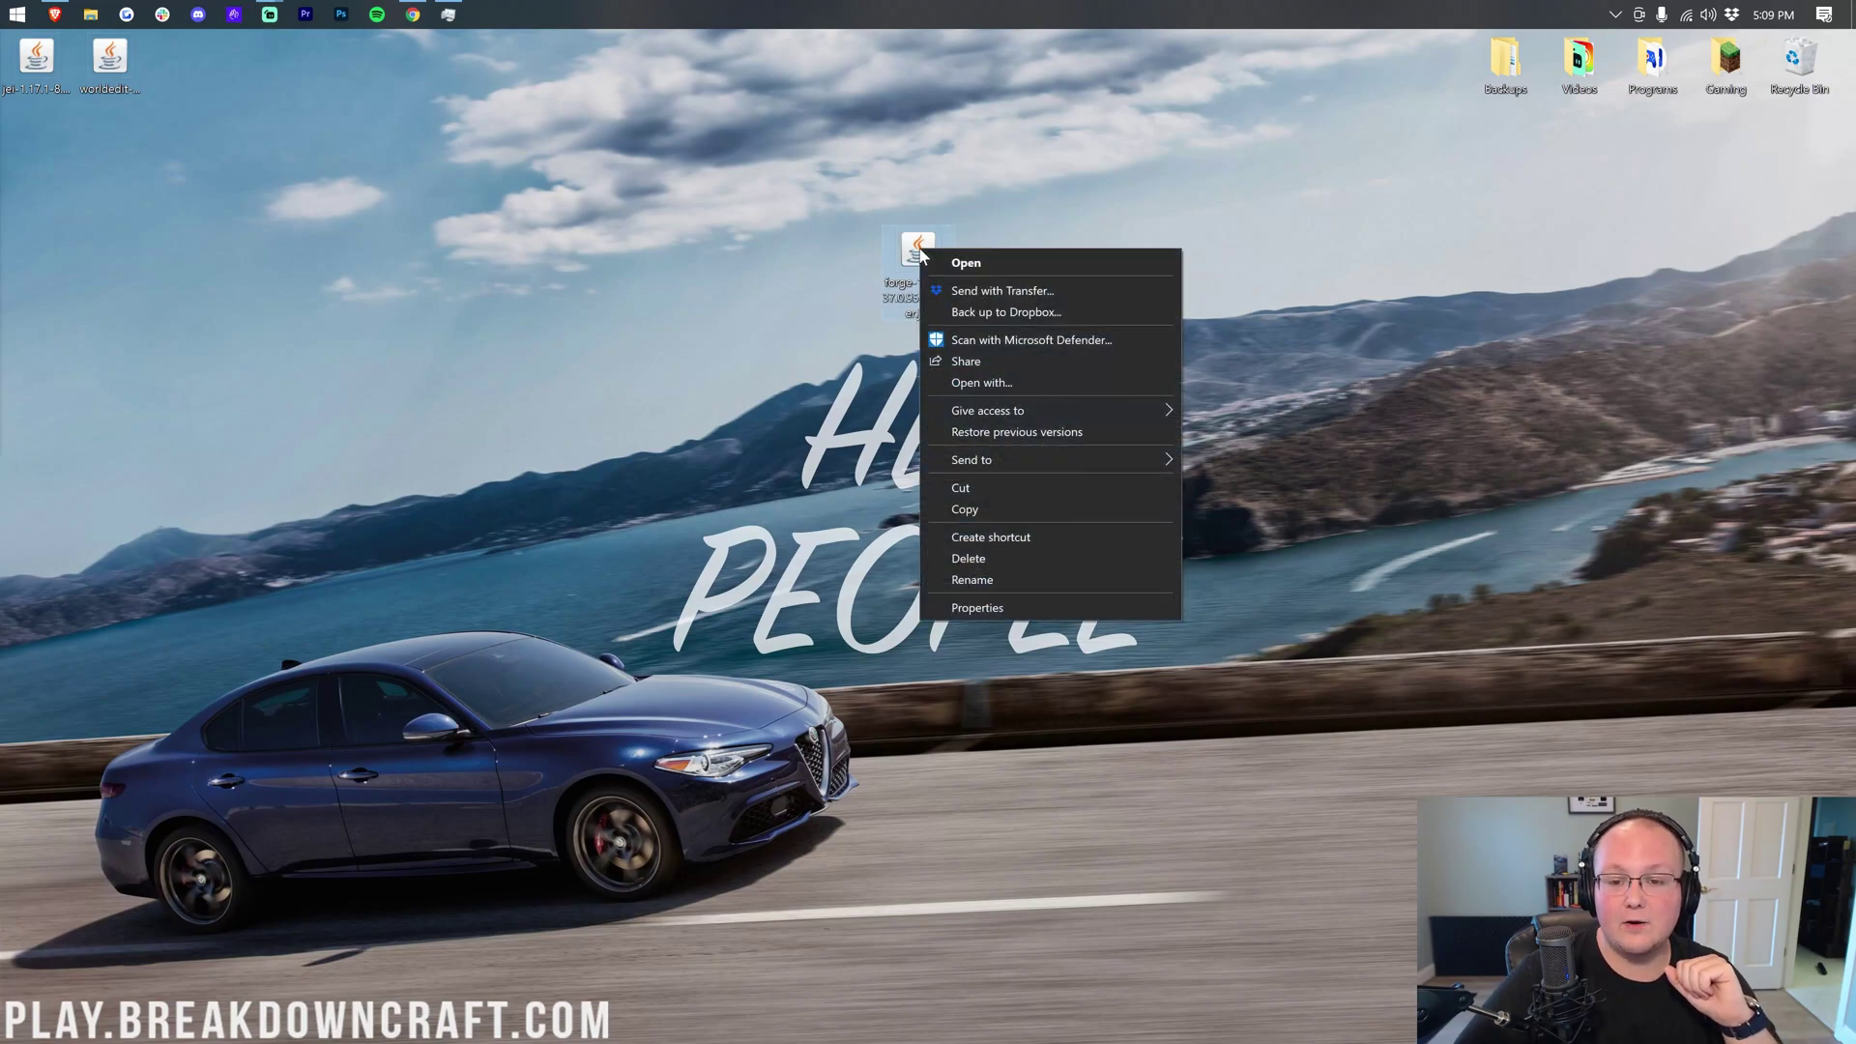
{"action": "left_click", "coordinate": [962, 385]}
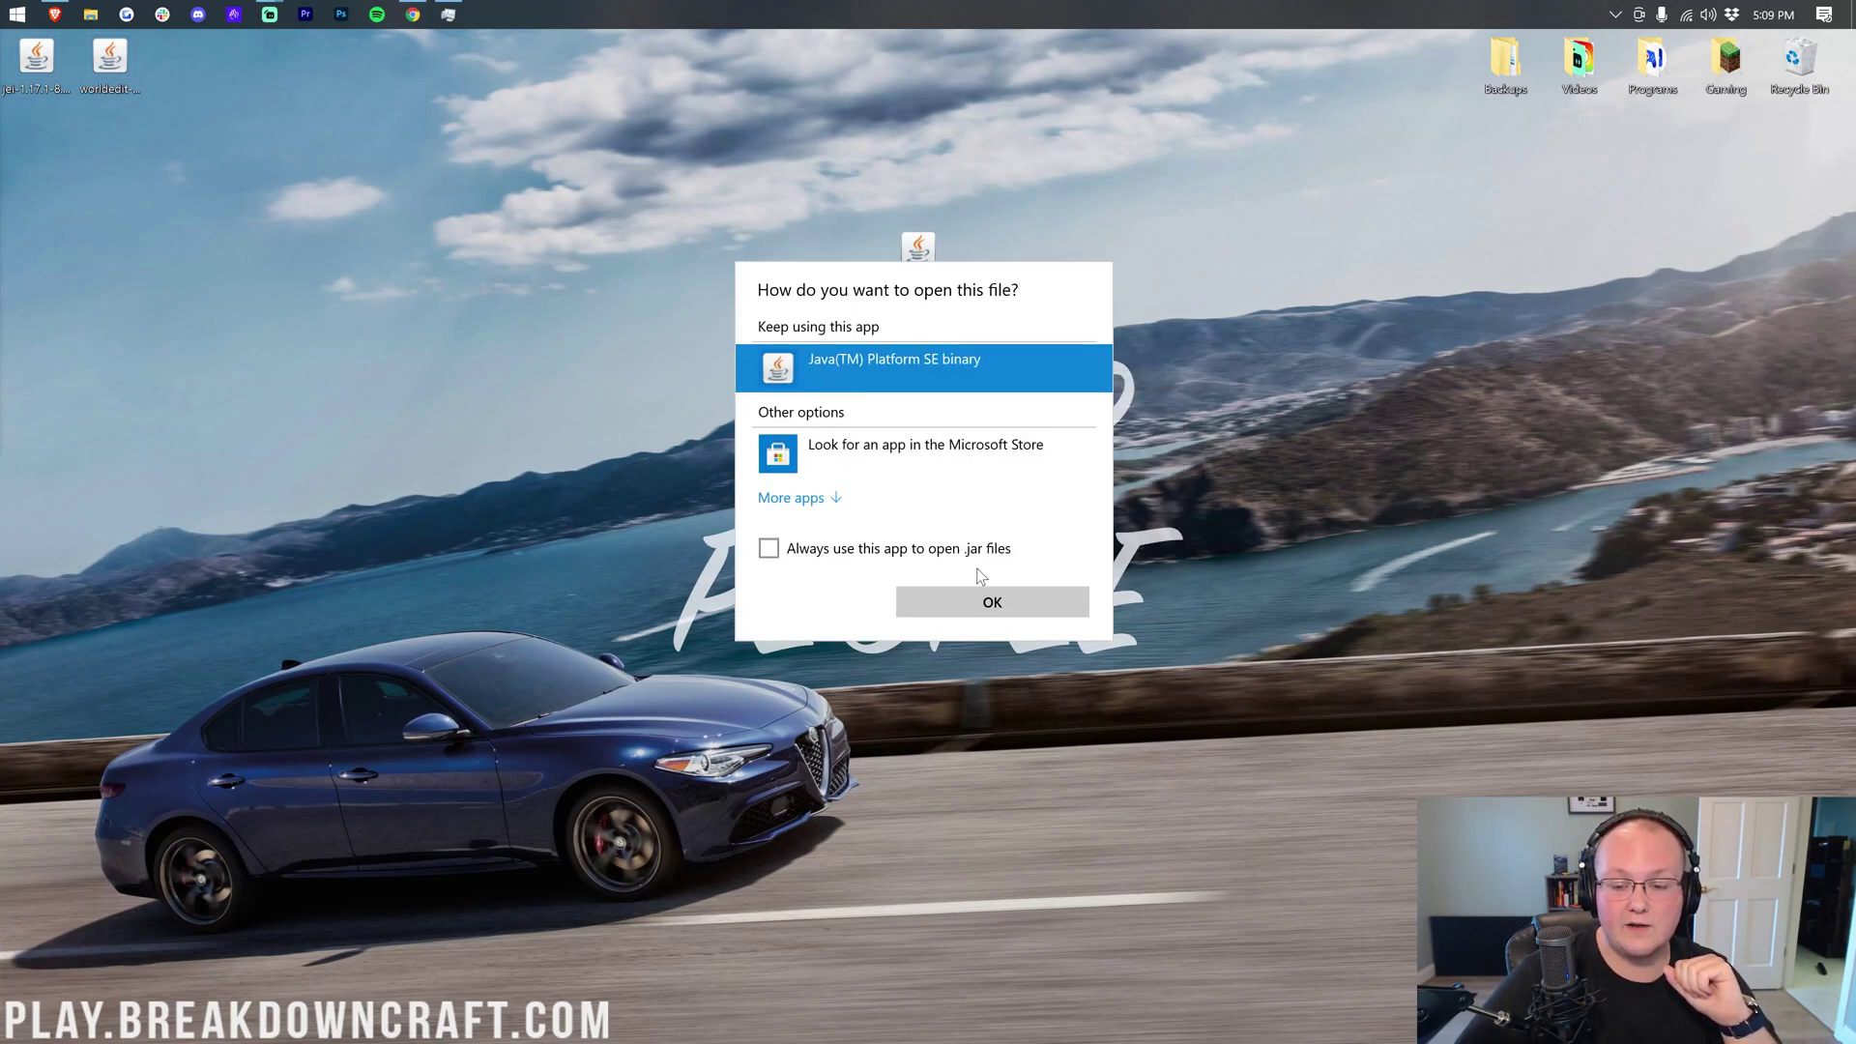
{"action": "left_click", "coordinate": [986, 603]}
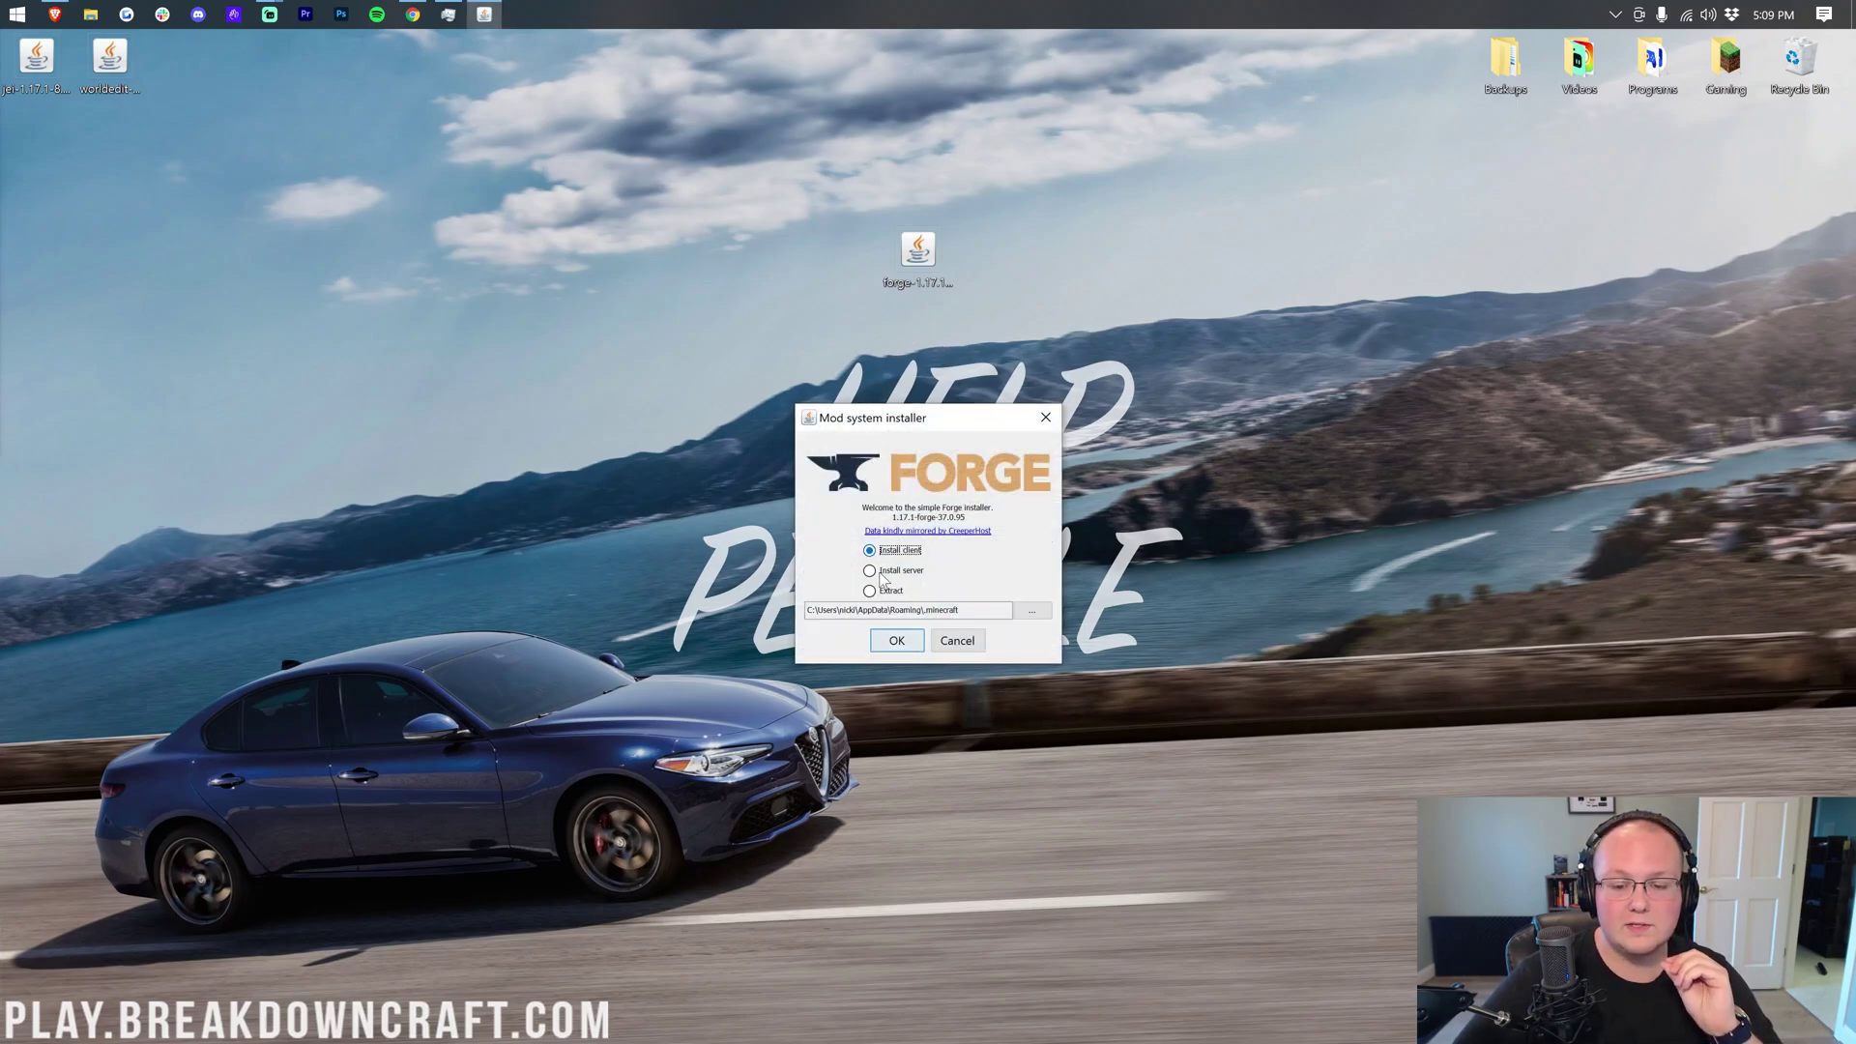
{"action": "left_click", "coordinate": [898, 641]}
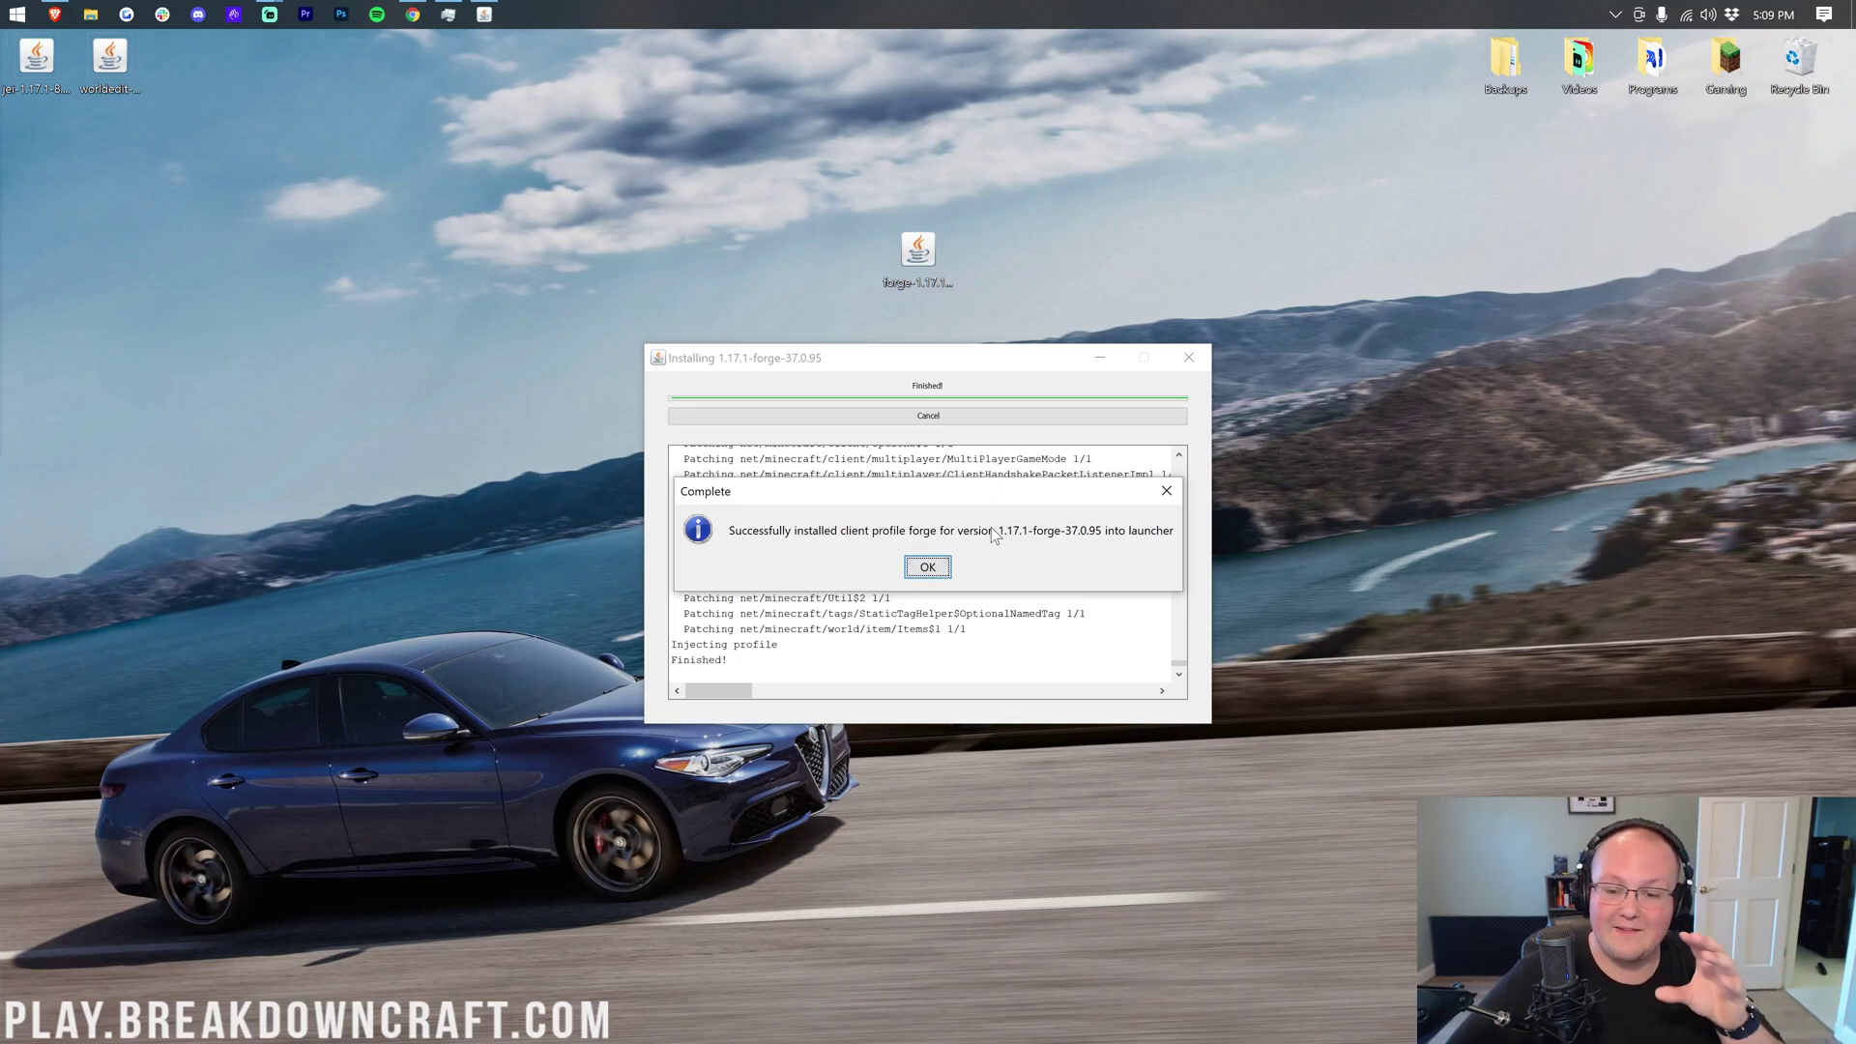
{"action": "left_click", "coordinate": [928, 568]}
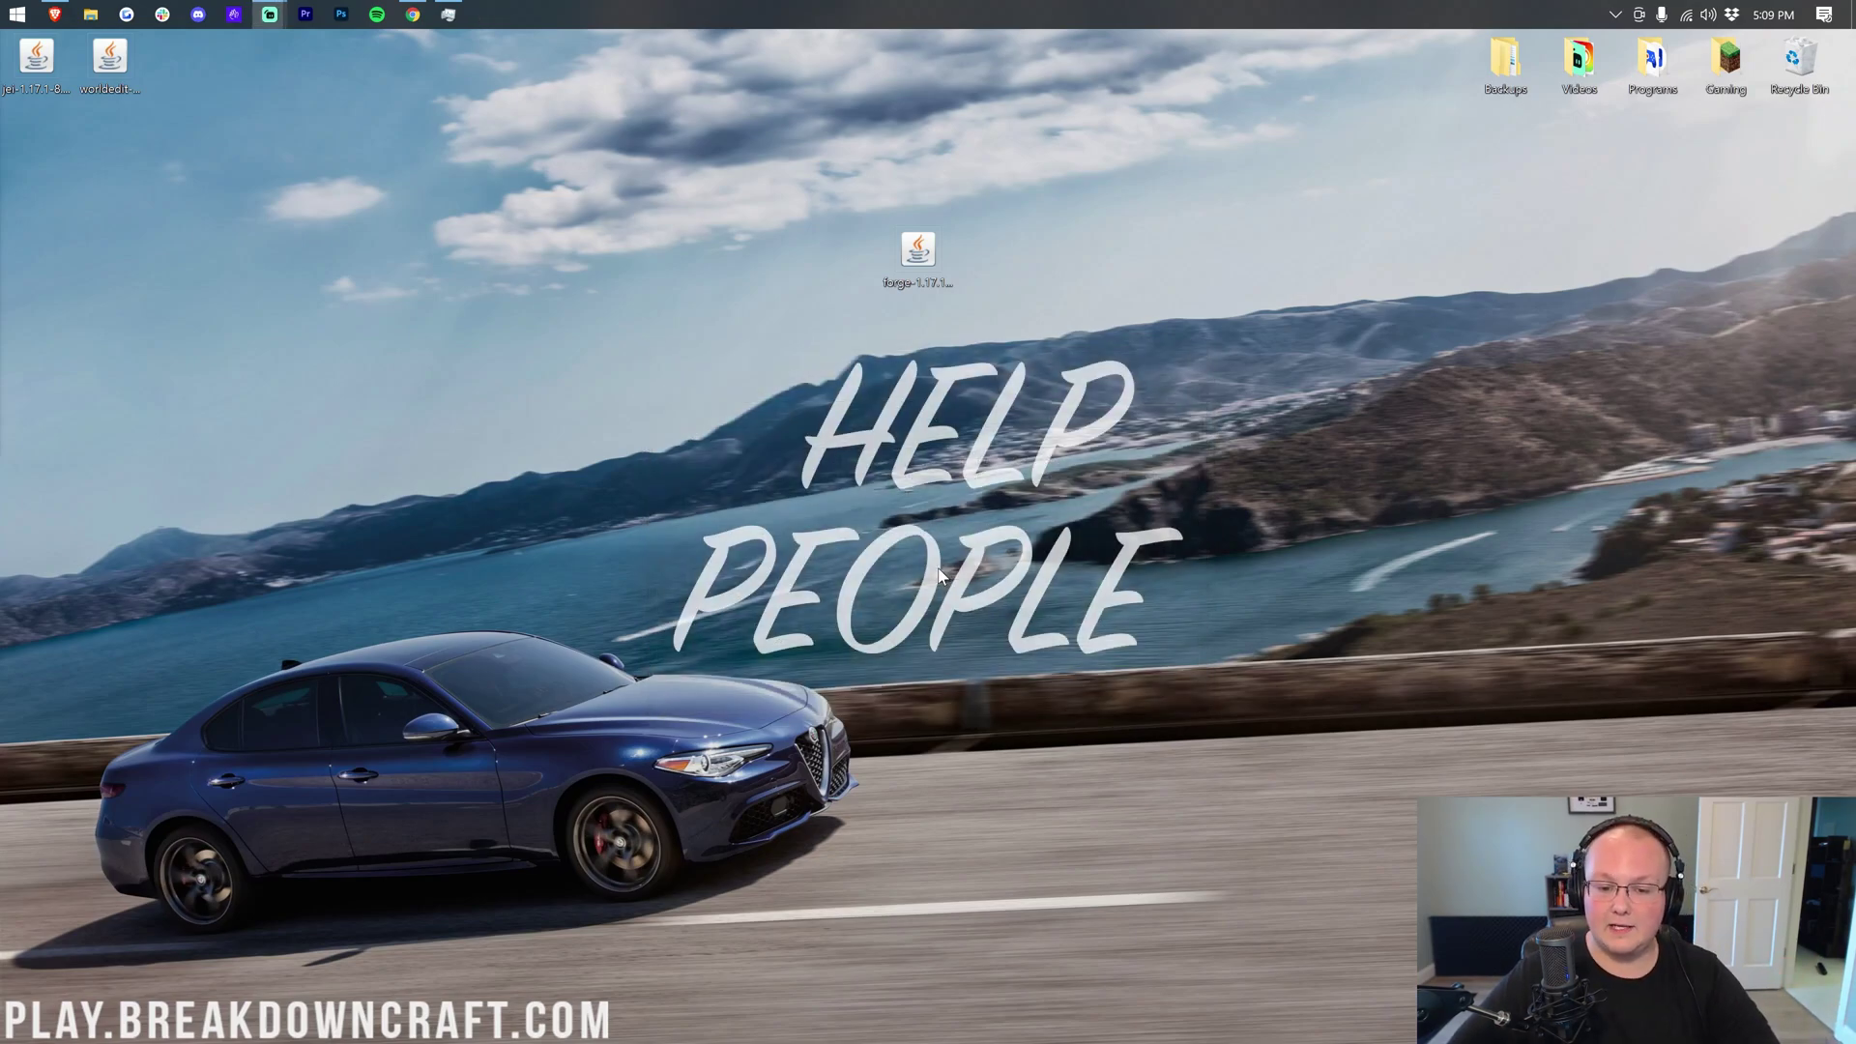
Step: Discard the Forge installer to the Recycle Bin and move the JEI and WorldEdit jars together to the upper middle of the desktop
{"action": "left_click_drag", "start_coordinate": [921, 288], "coordinate": [1799, 67]}
{"action": "left_click_drag", "start_coordinate": [348, 161], "coordinate": [868, 246]}
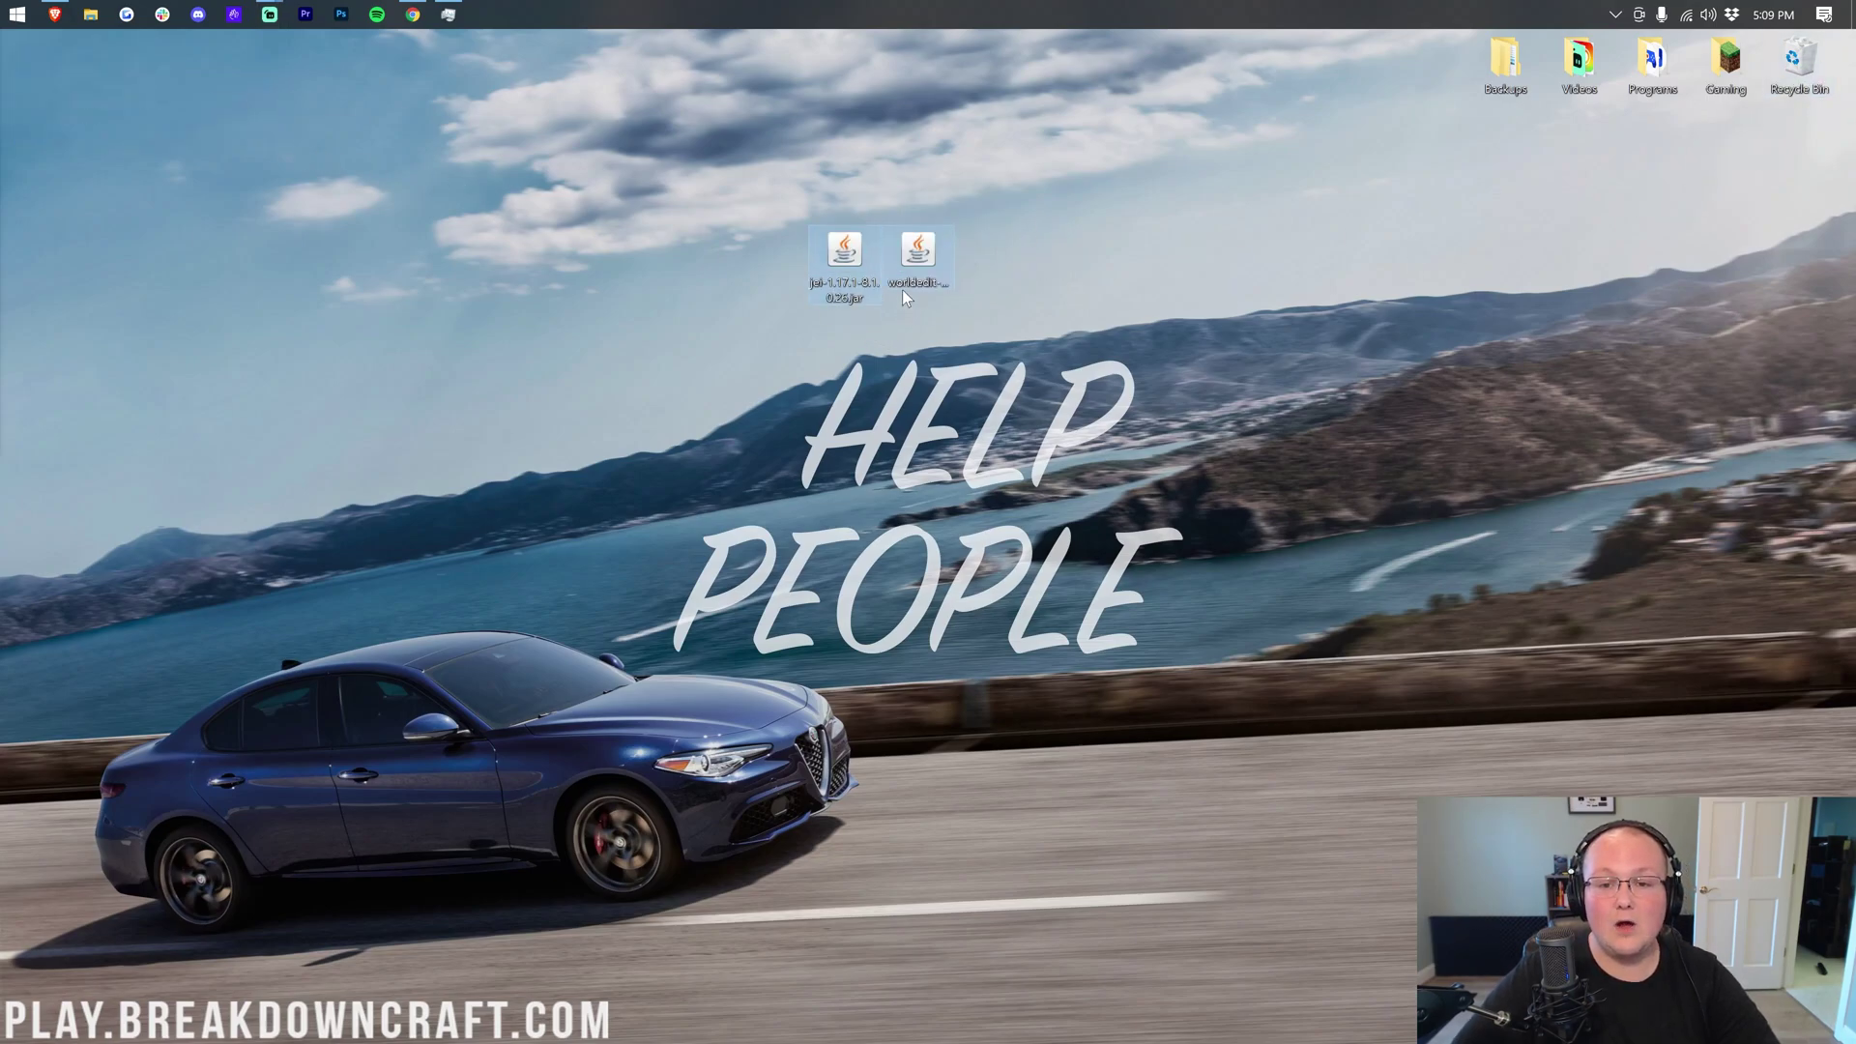
Step: Open the Minecraft Launcher and select the forge installation, version 1.17.1-forge-37.0.95, for Java Edition
{"action": "left_click", "coordinate": [8, 12]}
{"action": "type", "text": "minecraf"}
{"action": "key", "text": "Return"}
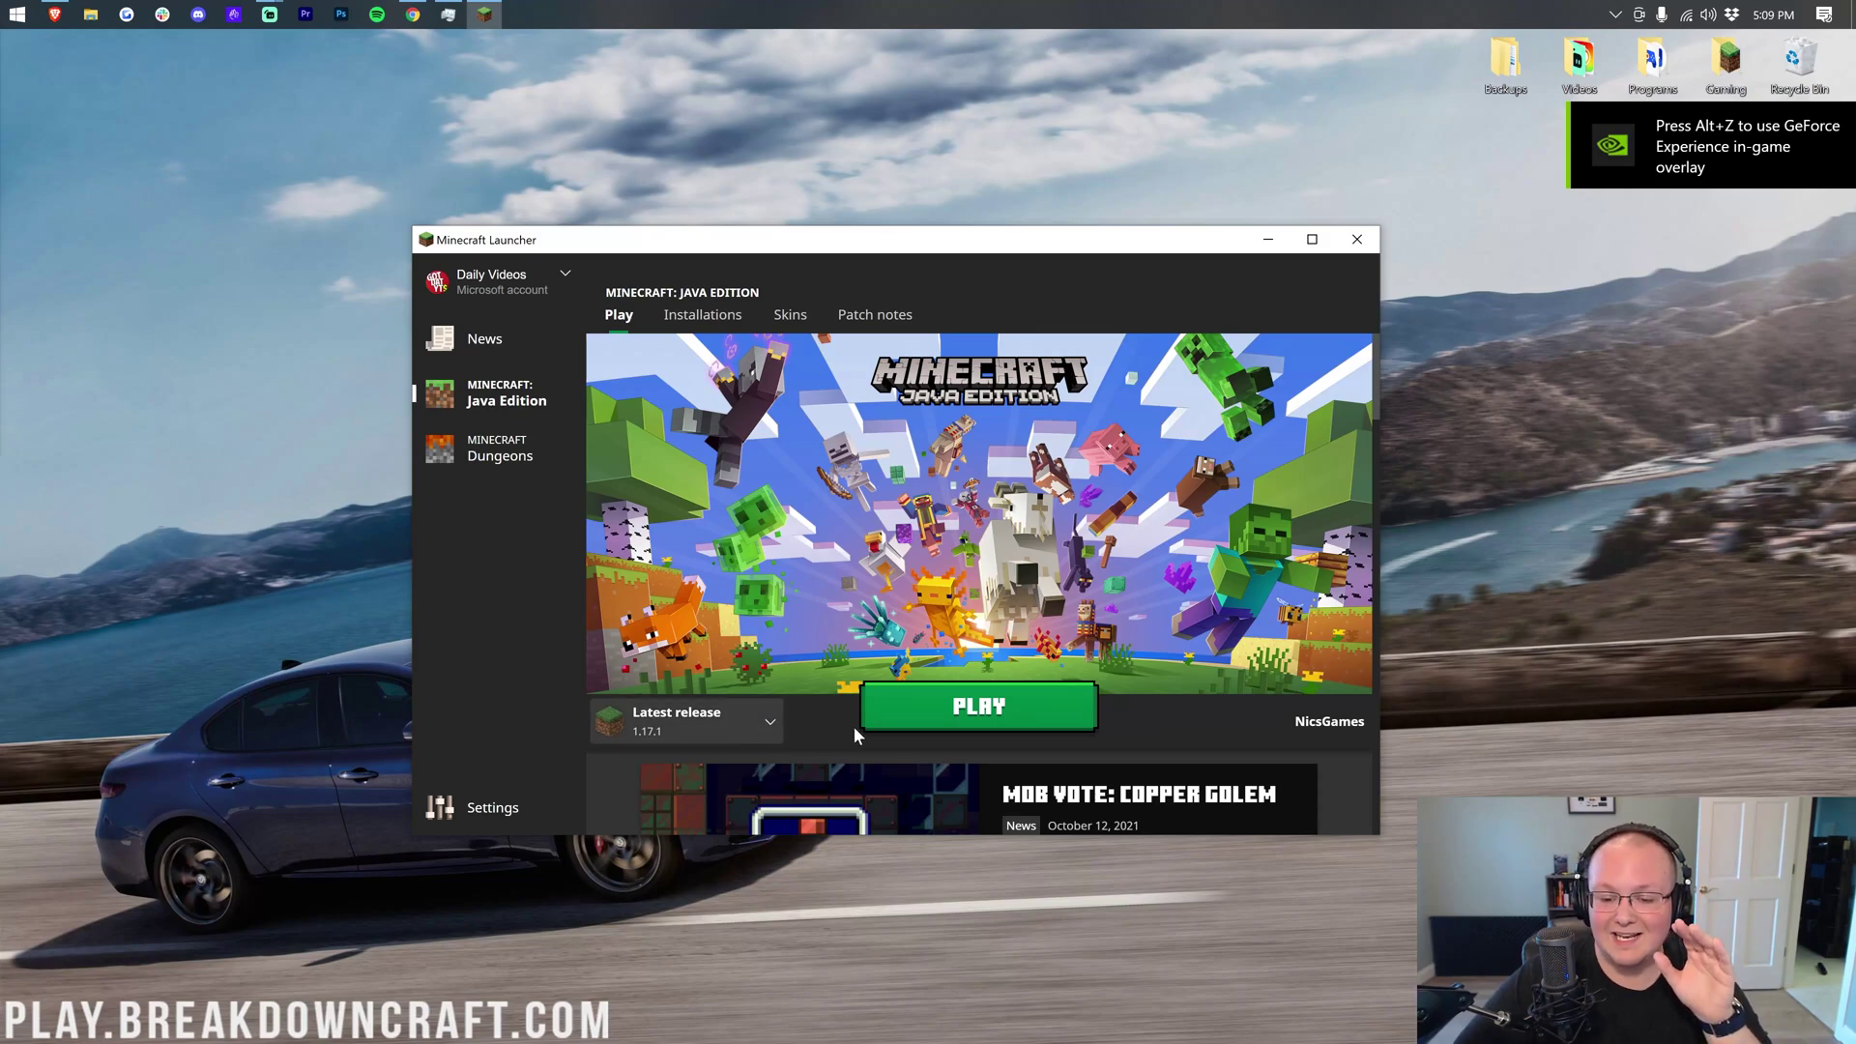
{"action": "left_click", "coordinate": [770, 725]}
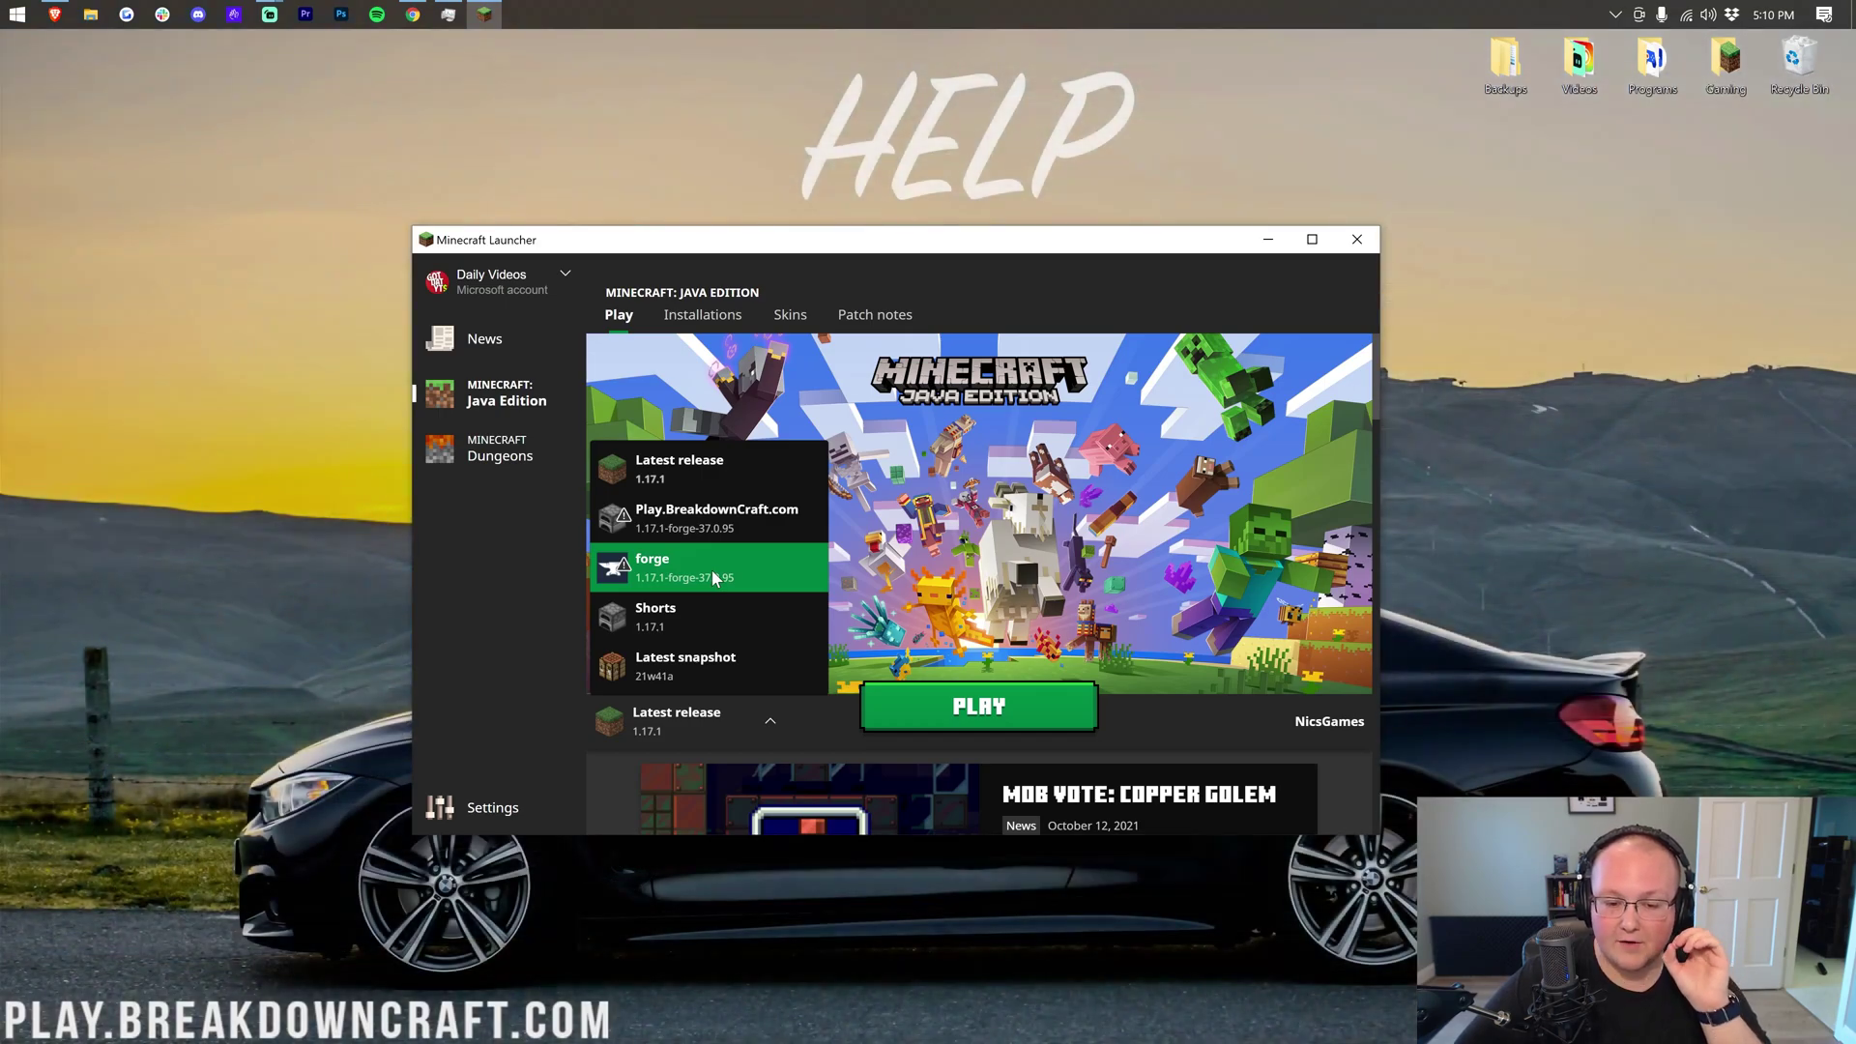
{"action": "left_click", "coordinate": [711, 569]}
{"action": "mouse_move", "coordinate": [652, 734]}
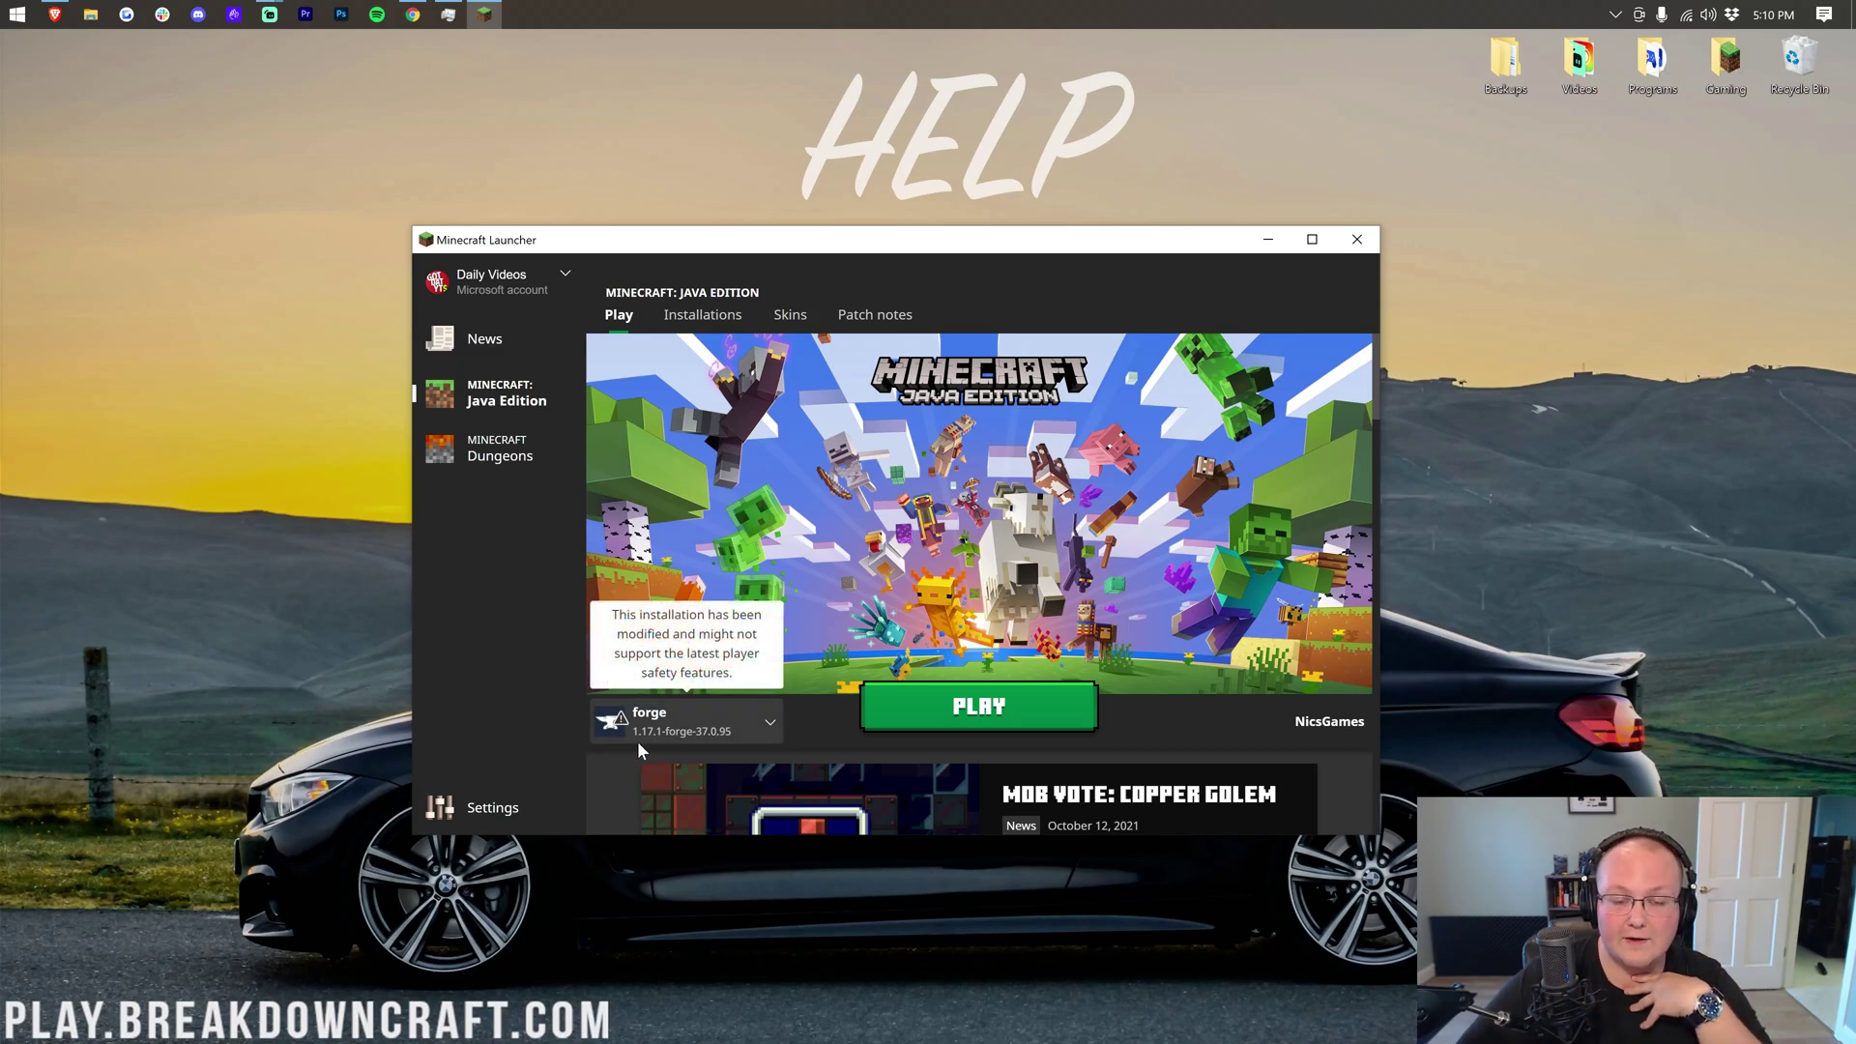
{"action": "left_click", "coordinate": [677, 734]}
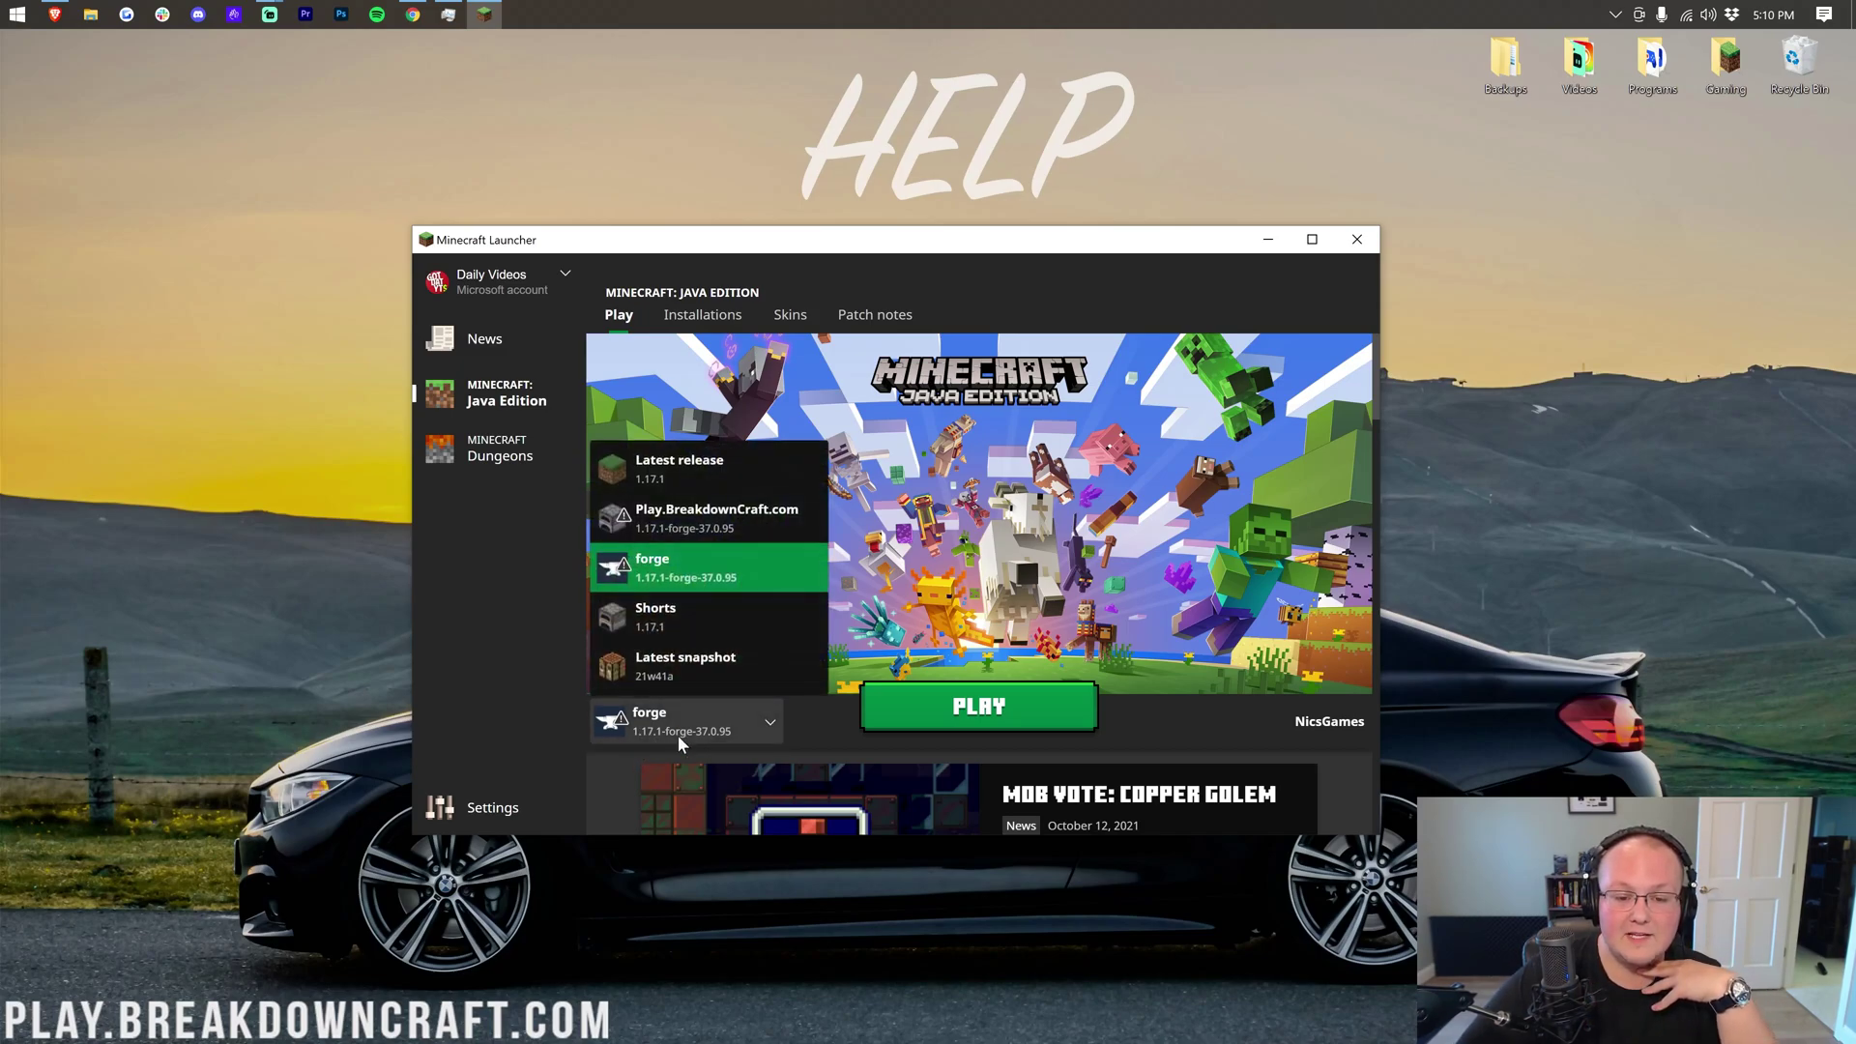
{"action": "left_click", "coordinate": [681, 547]}
{"action": "left_click", "coordinate": [890, 689]}
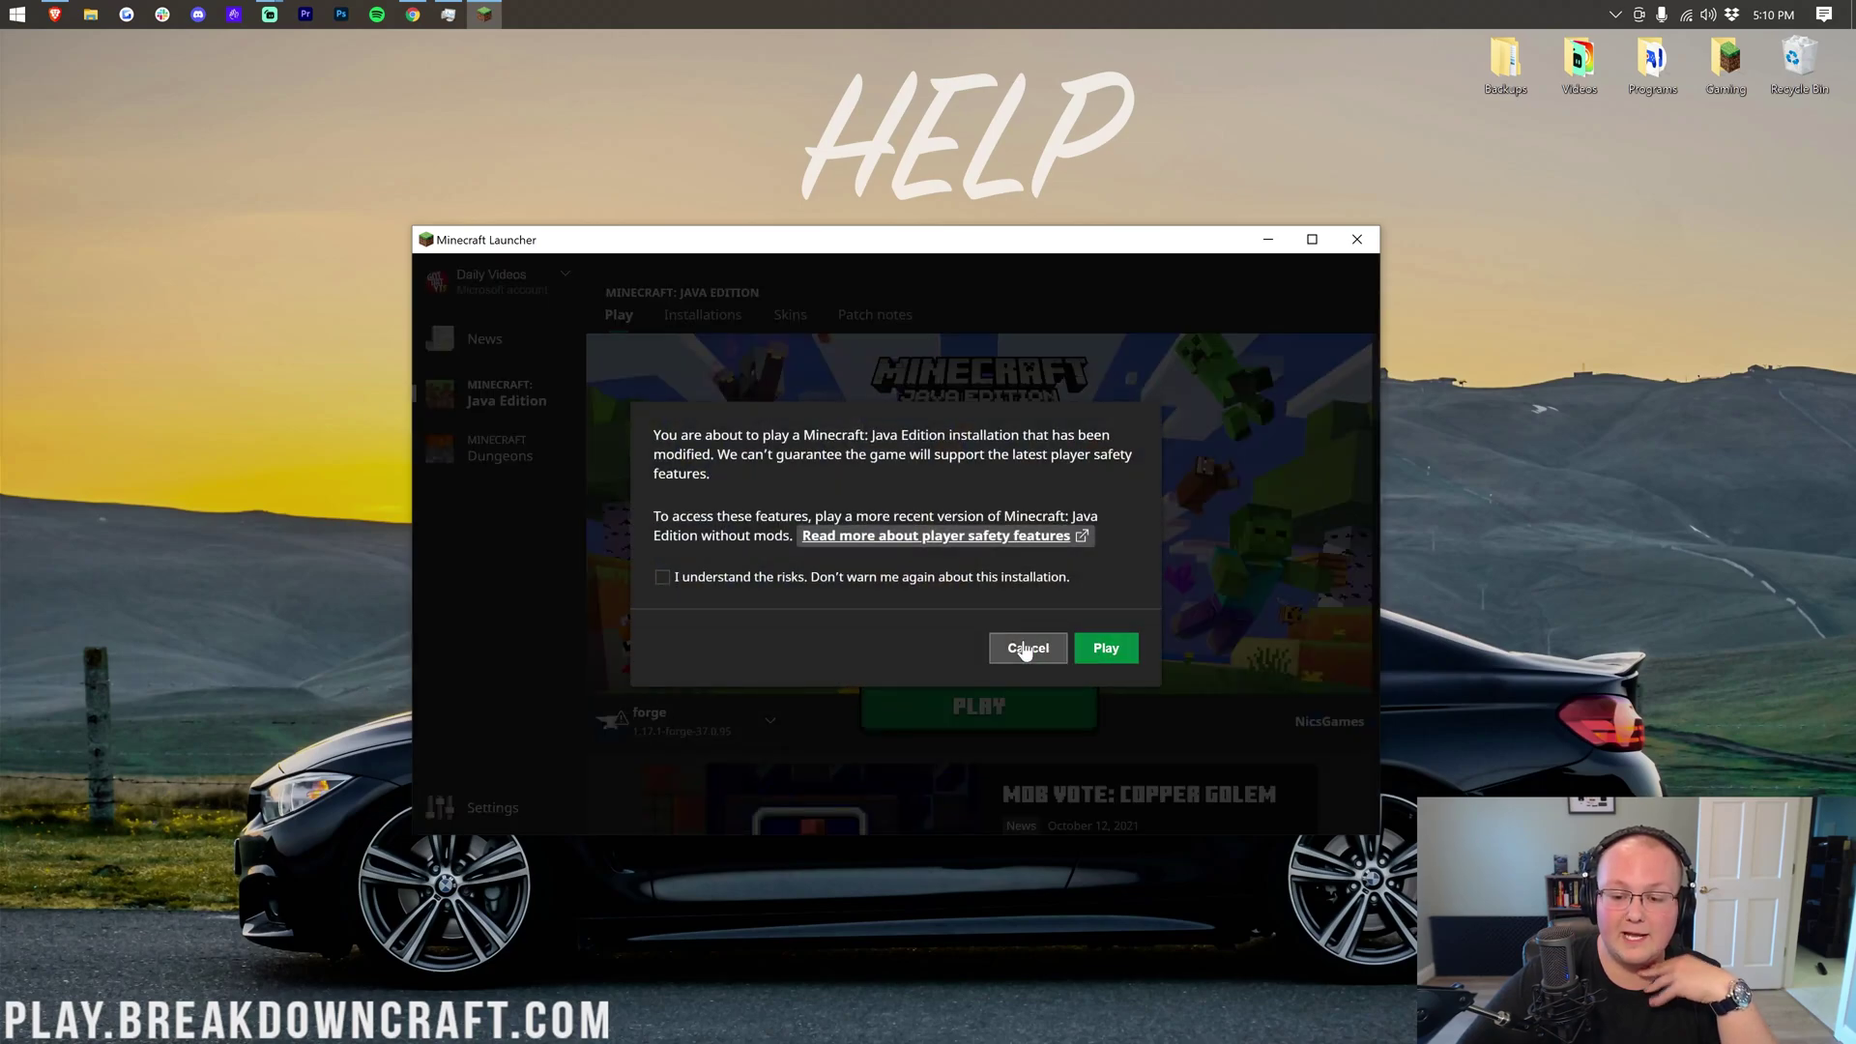
{"action": "left_click", "coordinate": [1026, 650]}
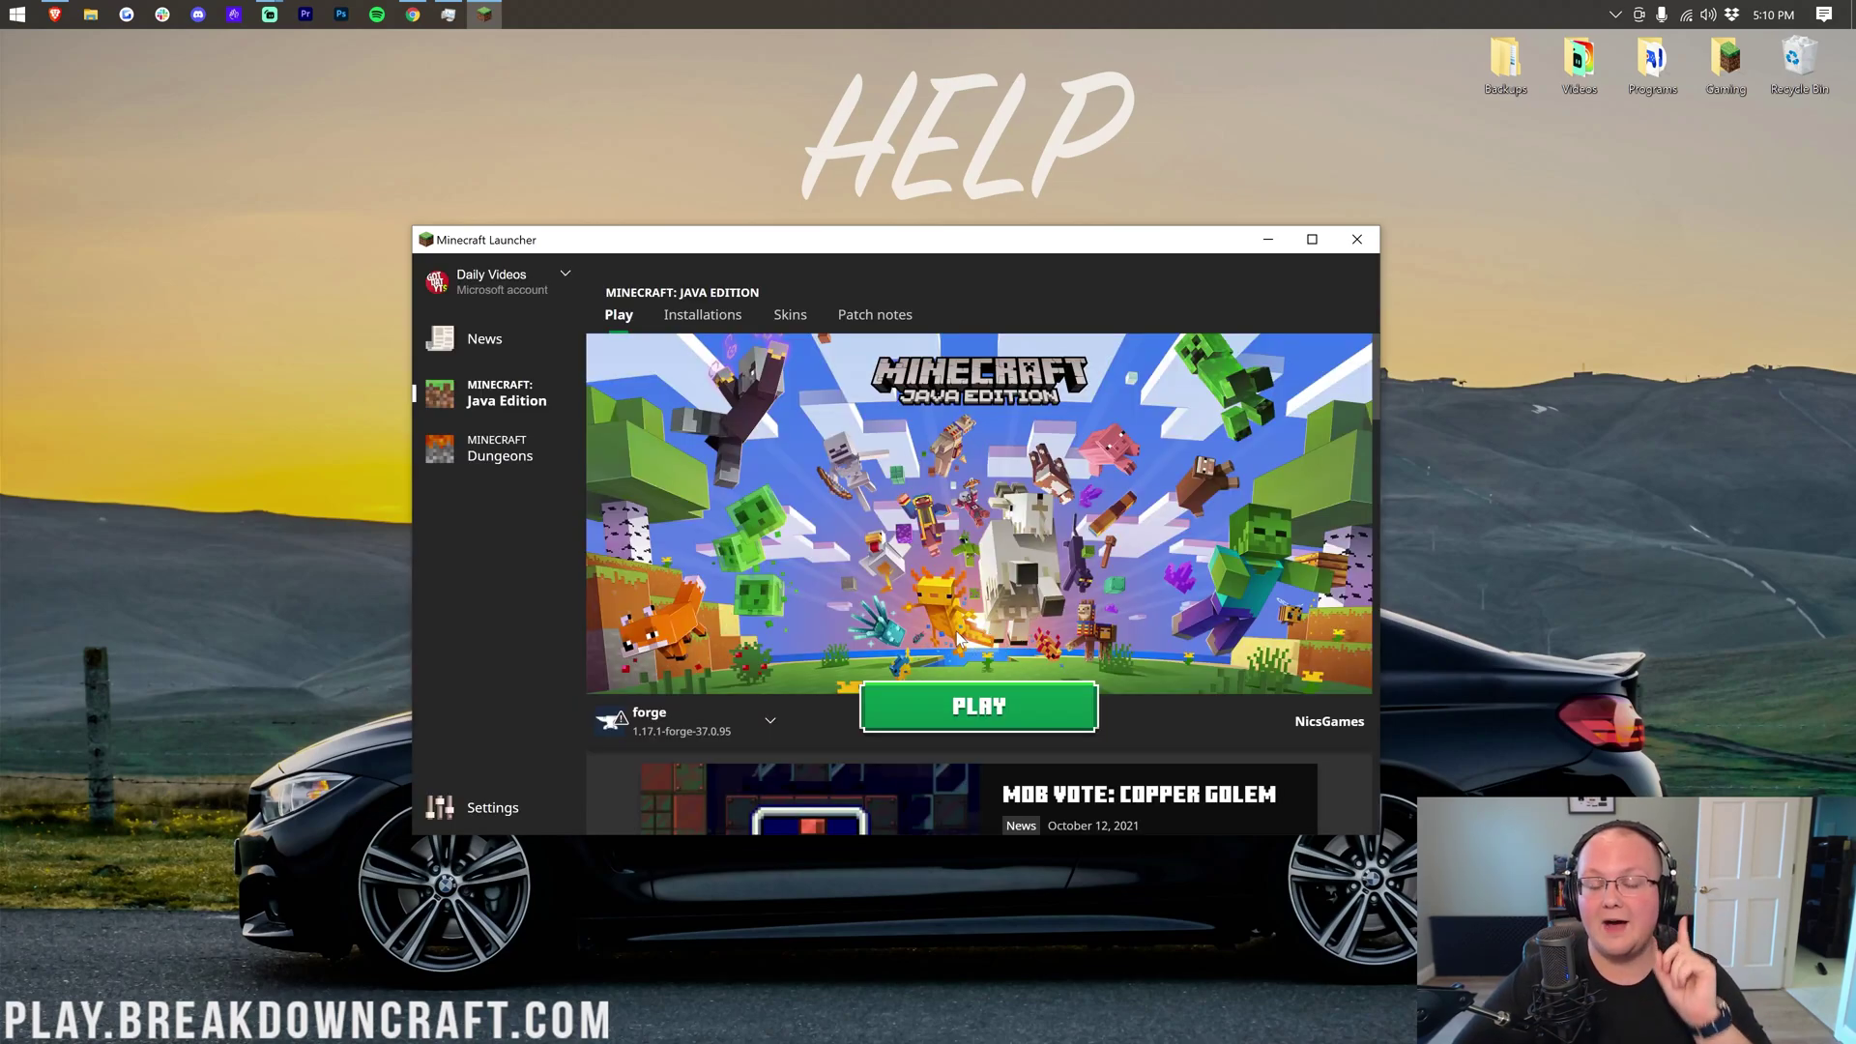
Step: Check the Installations list with the Modded filter off and on again, and cancel a trial launch of the forge installation
{"action": "left_click", "coordinate": [689, 326]}
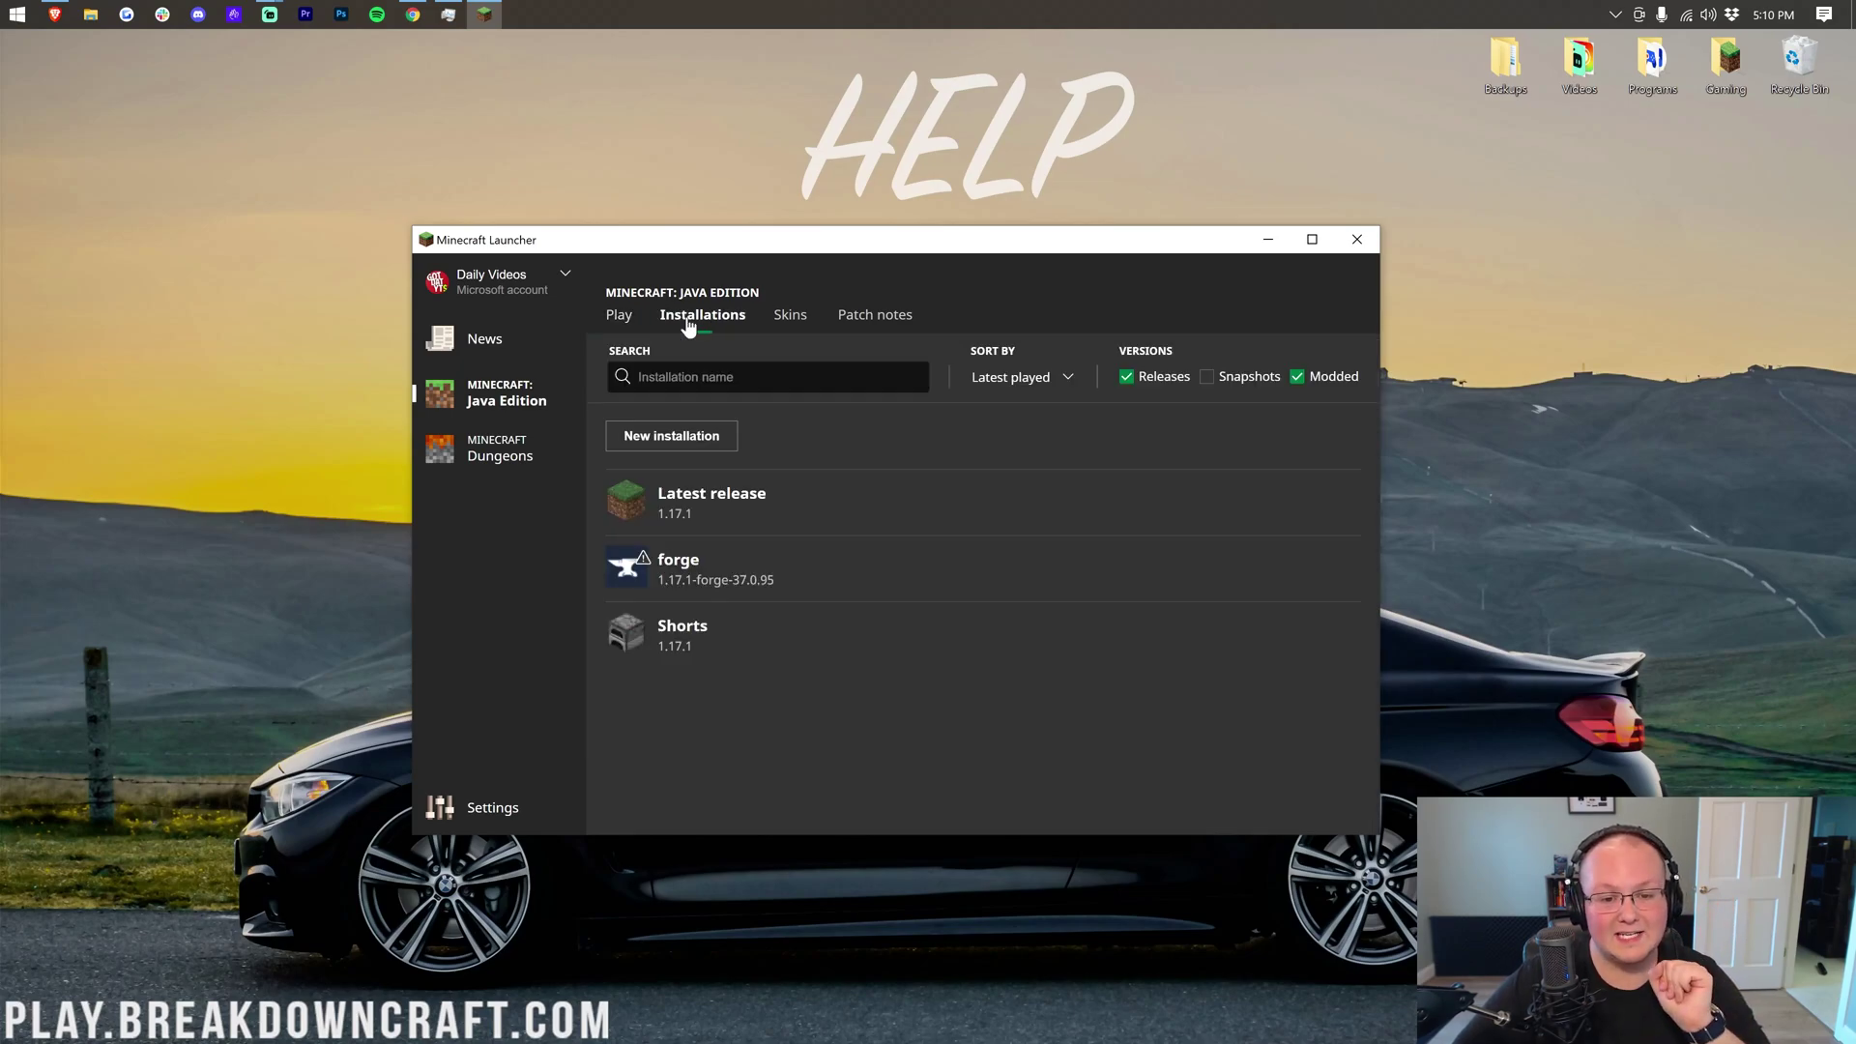
{"action": "left_click", "coordinate": [1331, 378]}
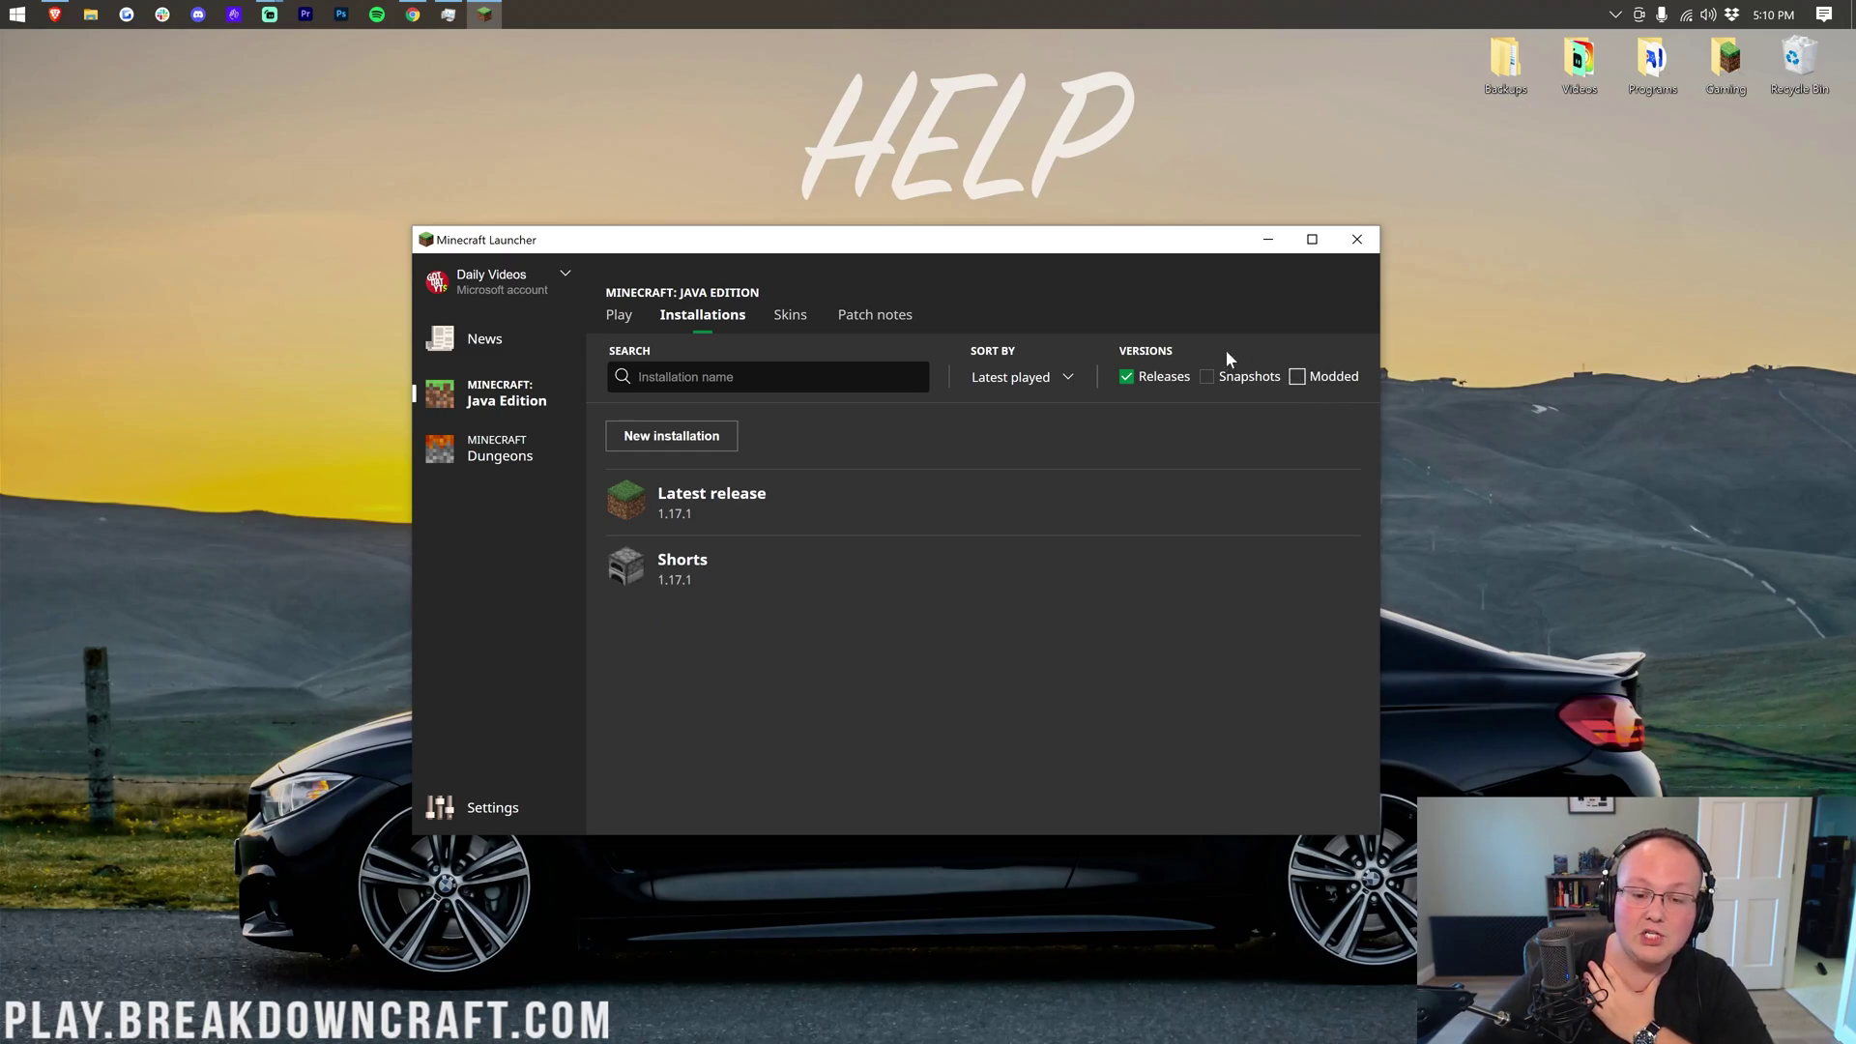
{"action": "left_click", "coordinate": [1338, 377]}
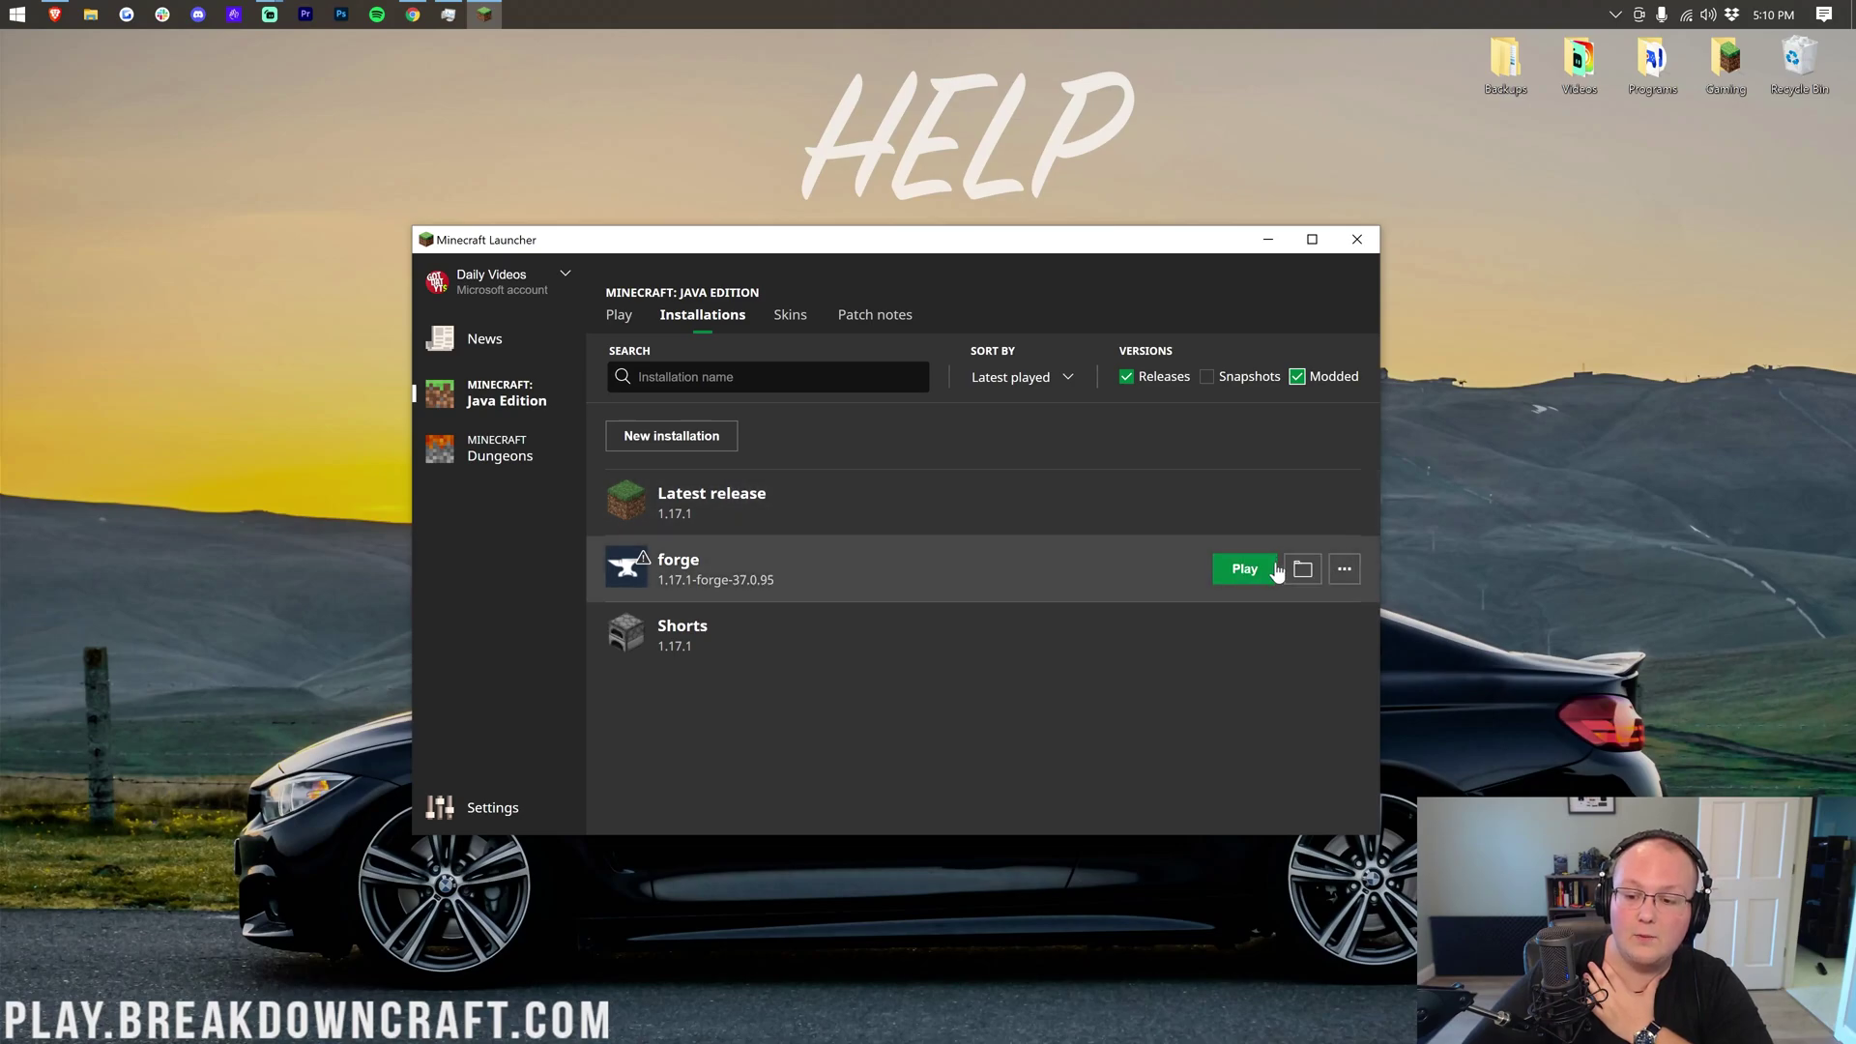
{"action": "left_click", "coordinate": [1271, 567]}
{"action": "left_click", "coordinate": [1020, 649]}
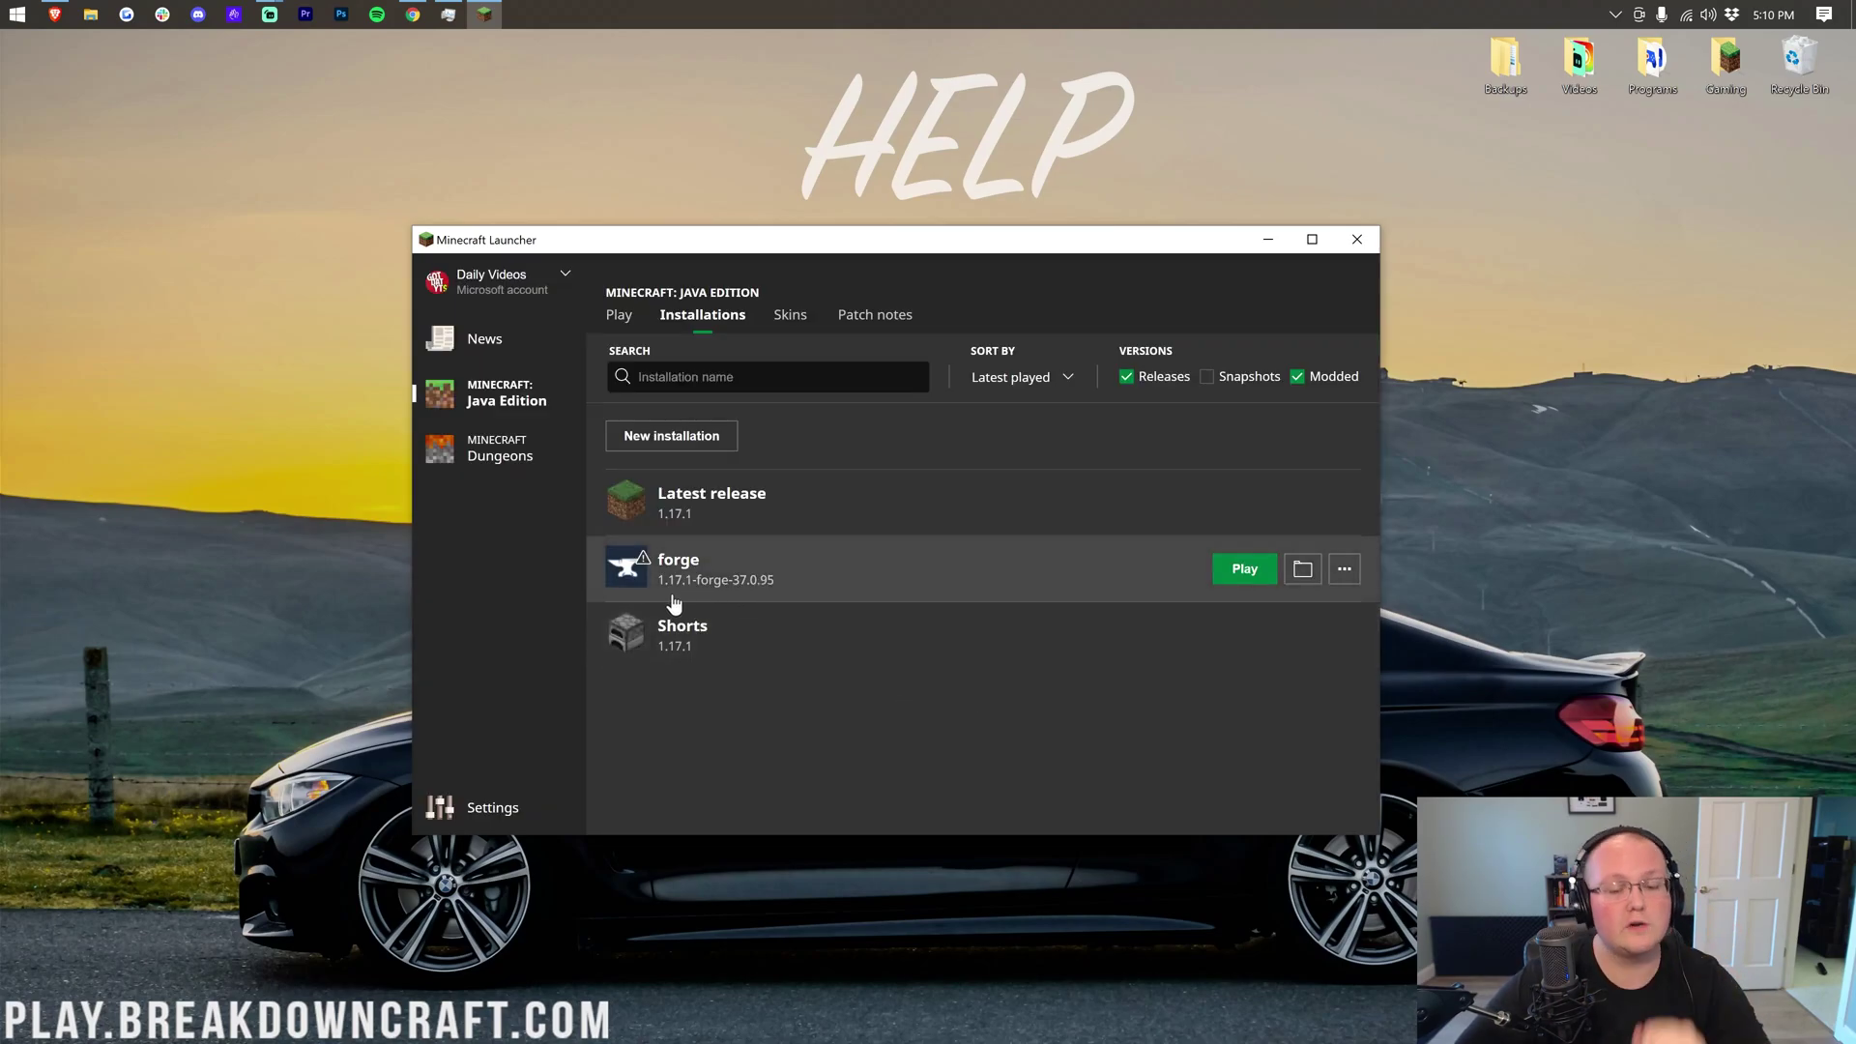
Step: Create a new installation named Play.BreakdownCraft.com using release 1.17.1-forge-37.0.95 at a resolution of 1920 × 1080
{"action": "left_click", "coordinate": [674, 435]}
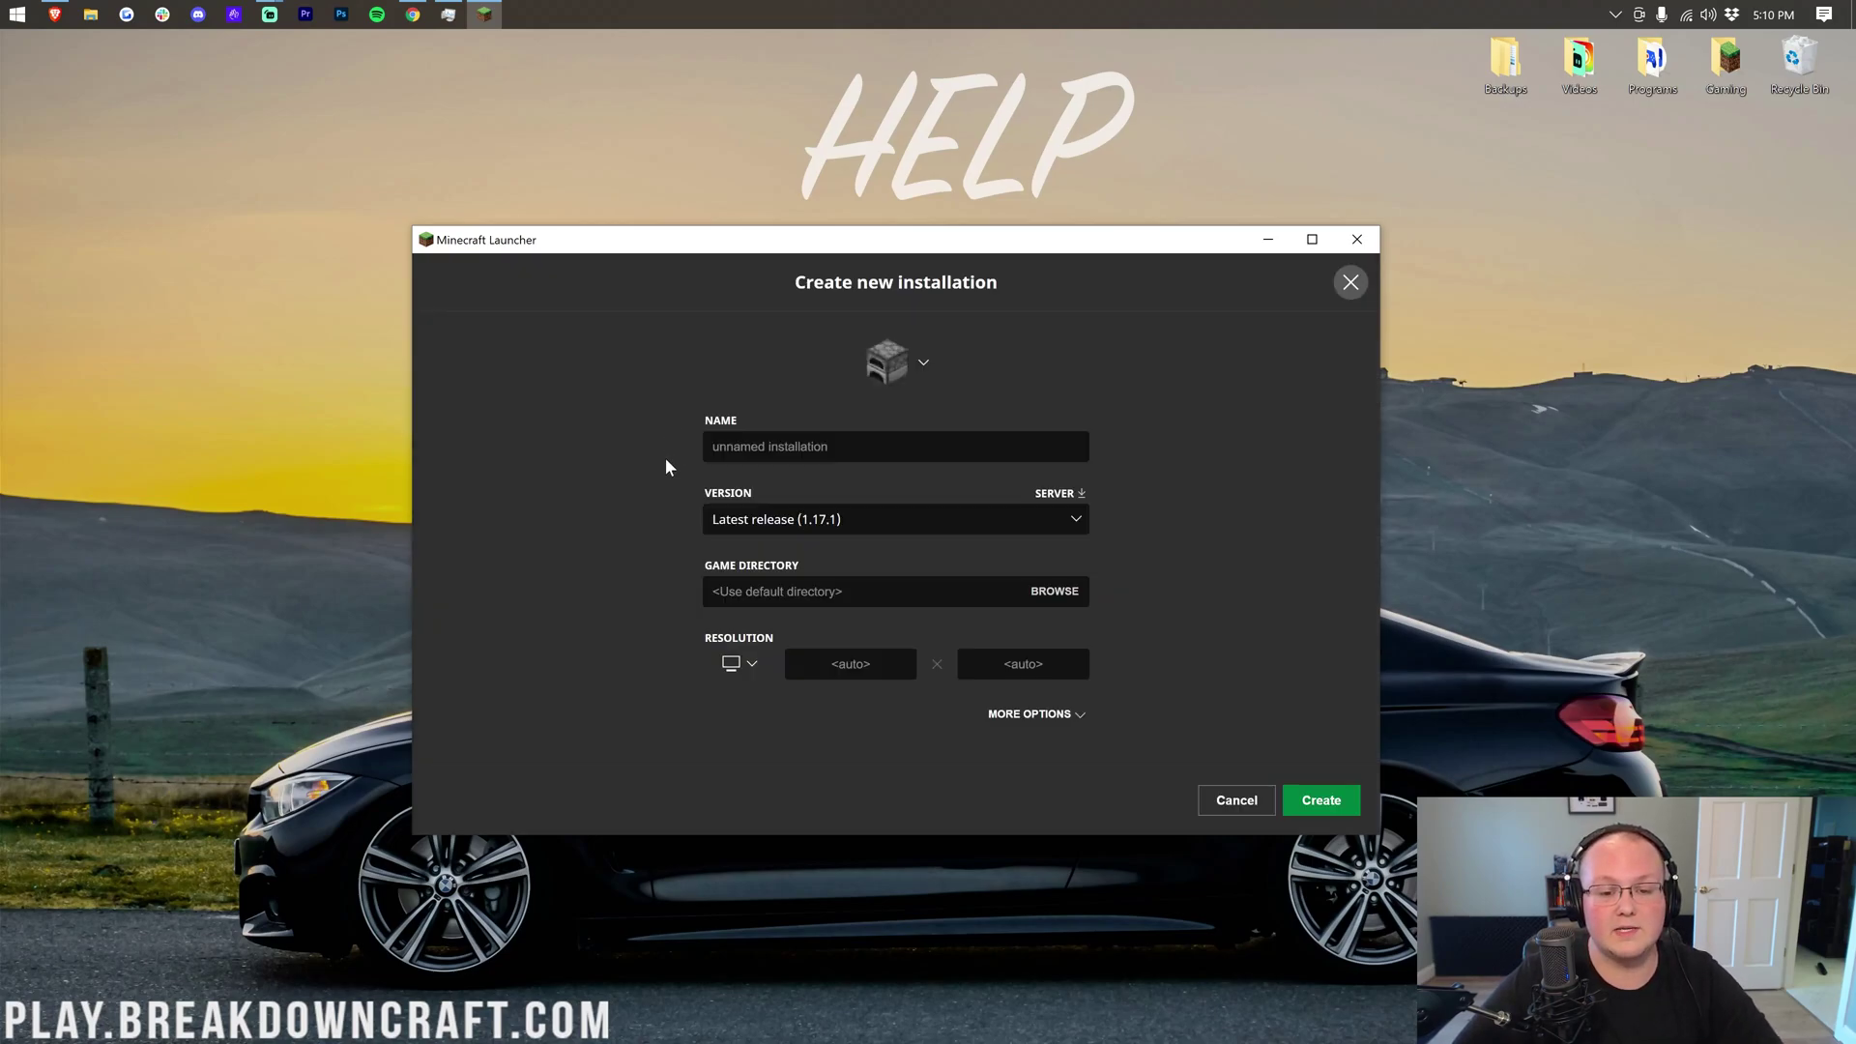
{"action": "type", "text": "Play.BreakdownCraft.com"}
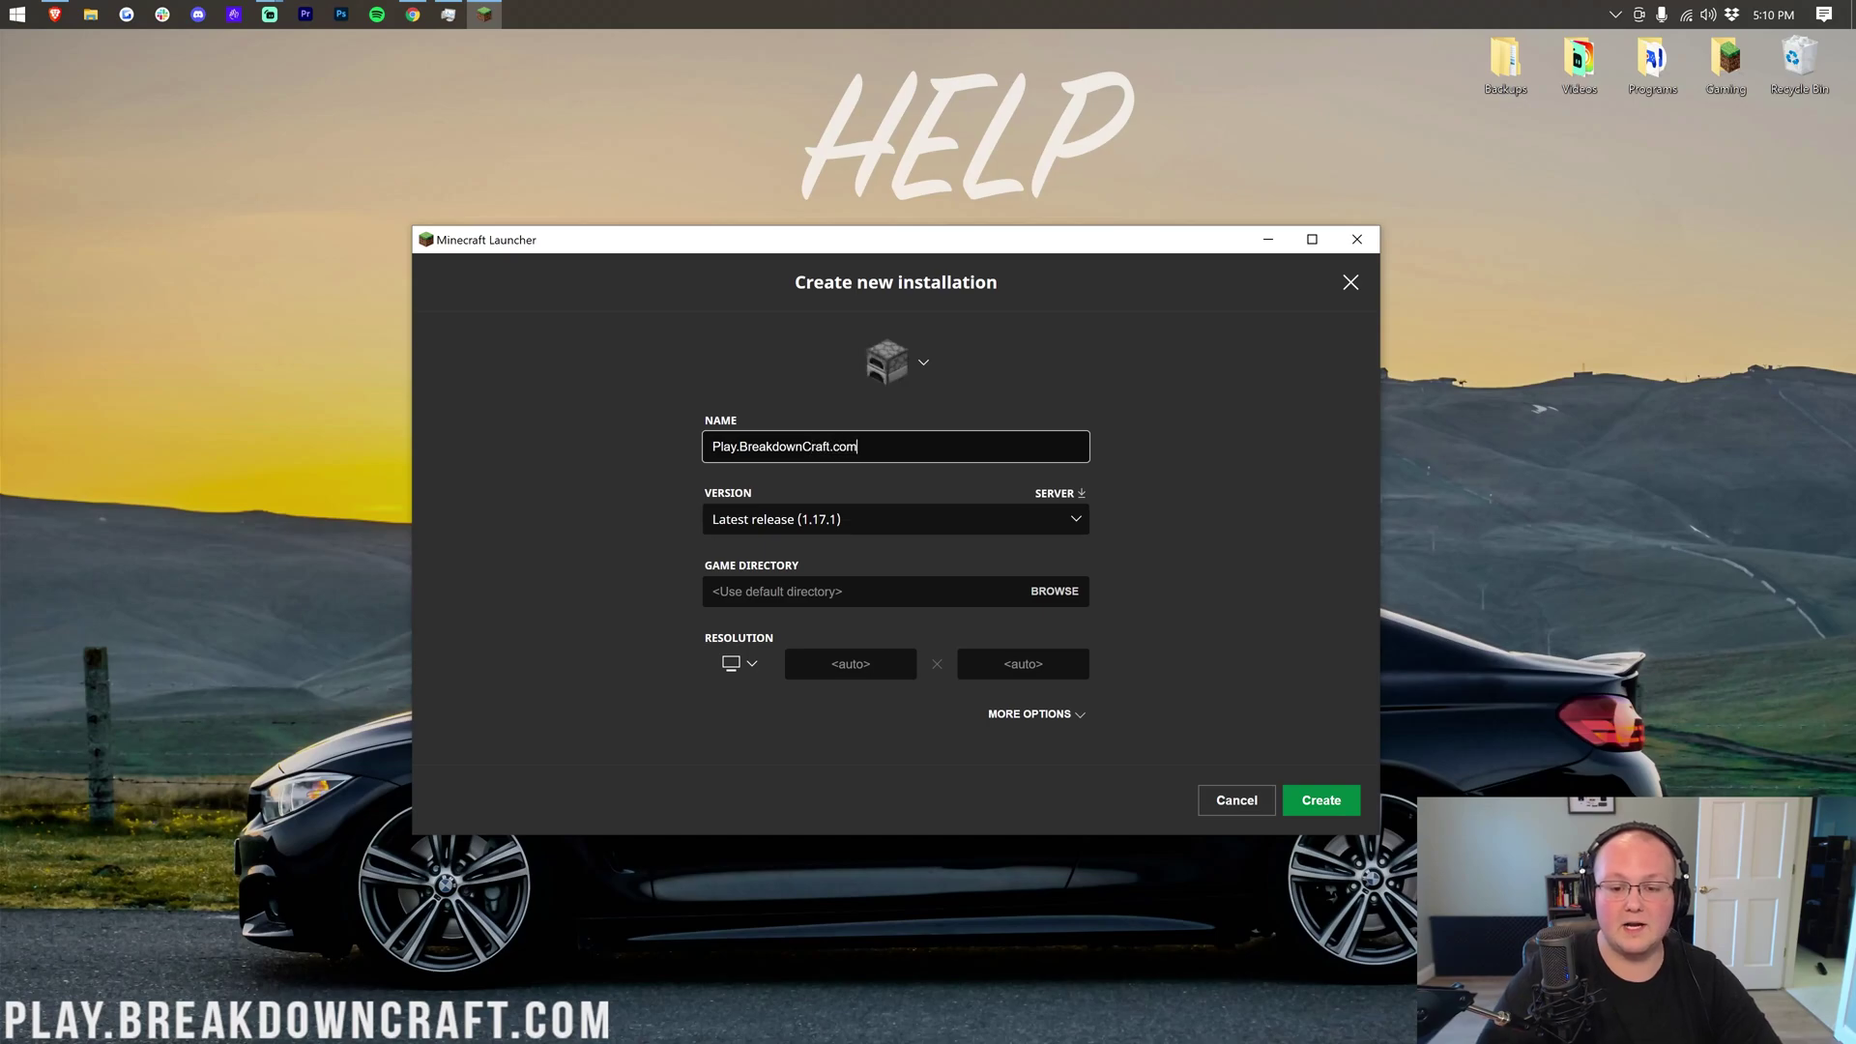
{"action": "key", "text": "ctrl+a"}
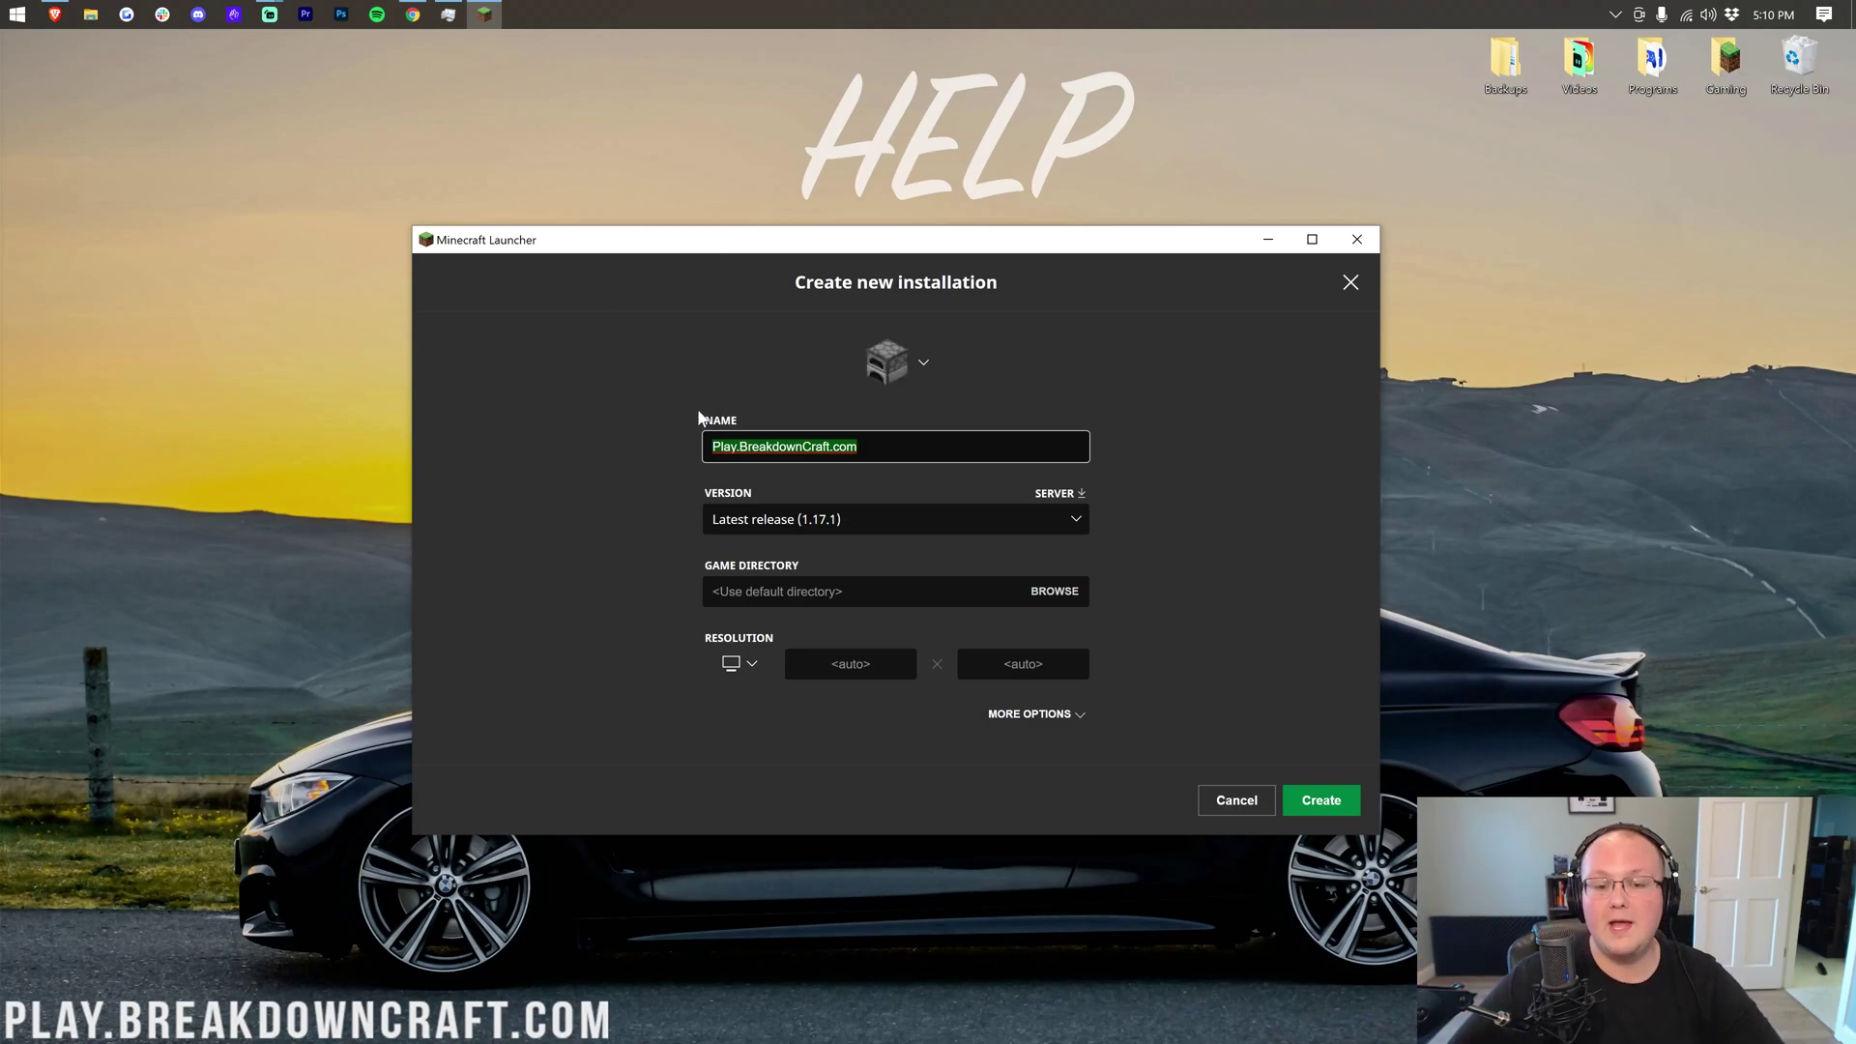
{"action": "left_click", "coordinate": [801, 496]}
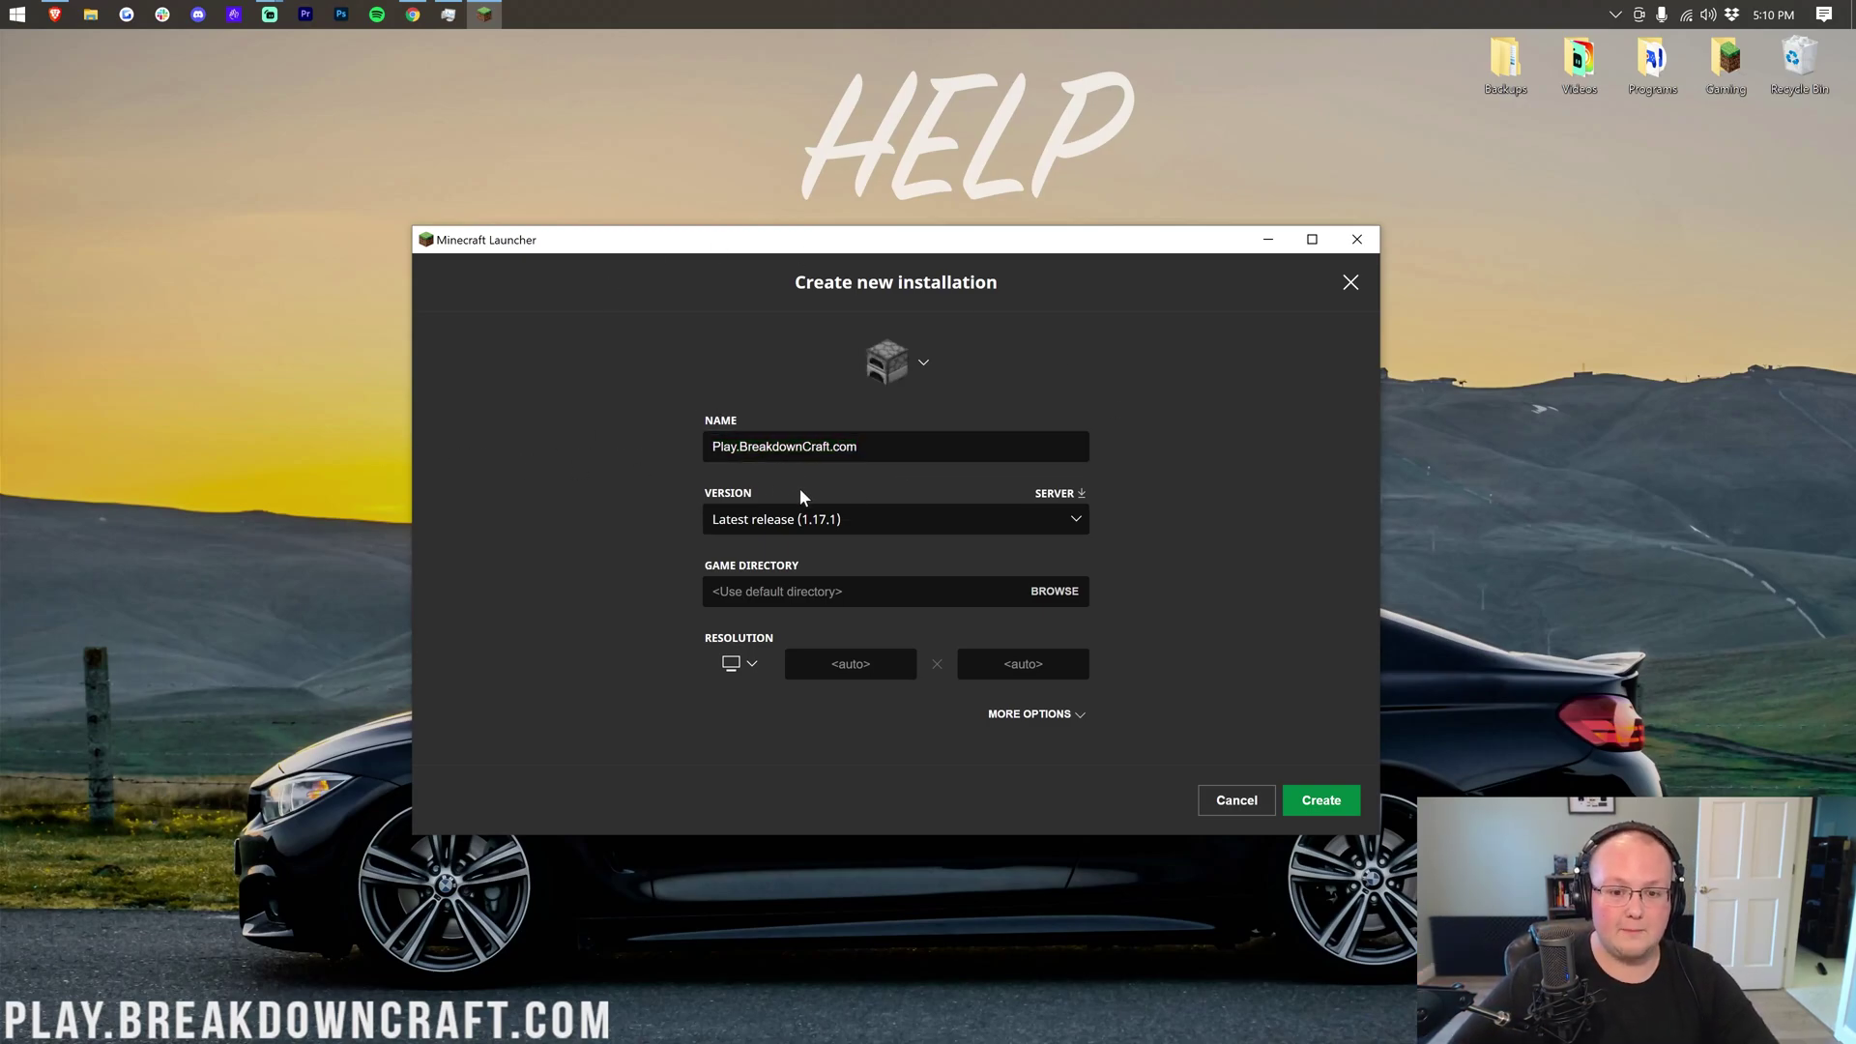
{"action": "left_click", "coordinate": [808, 531]}
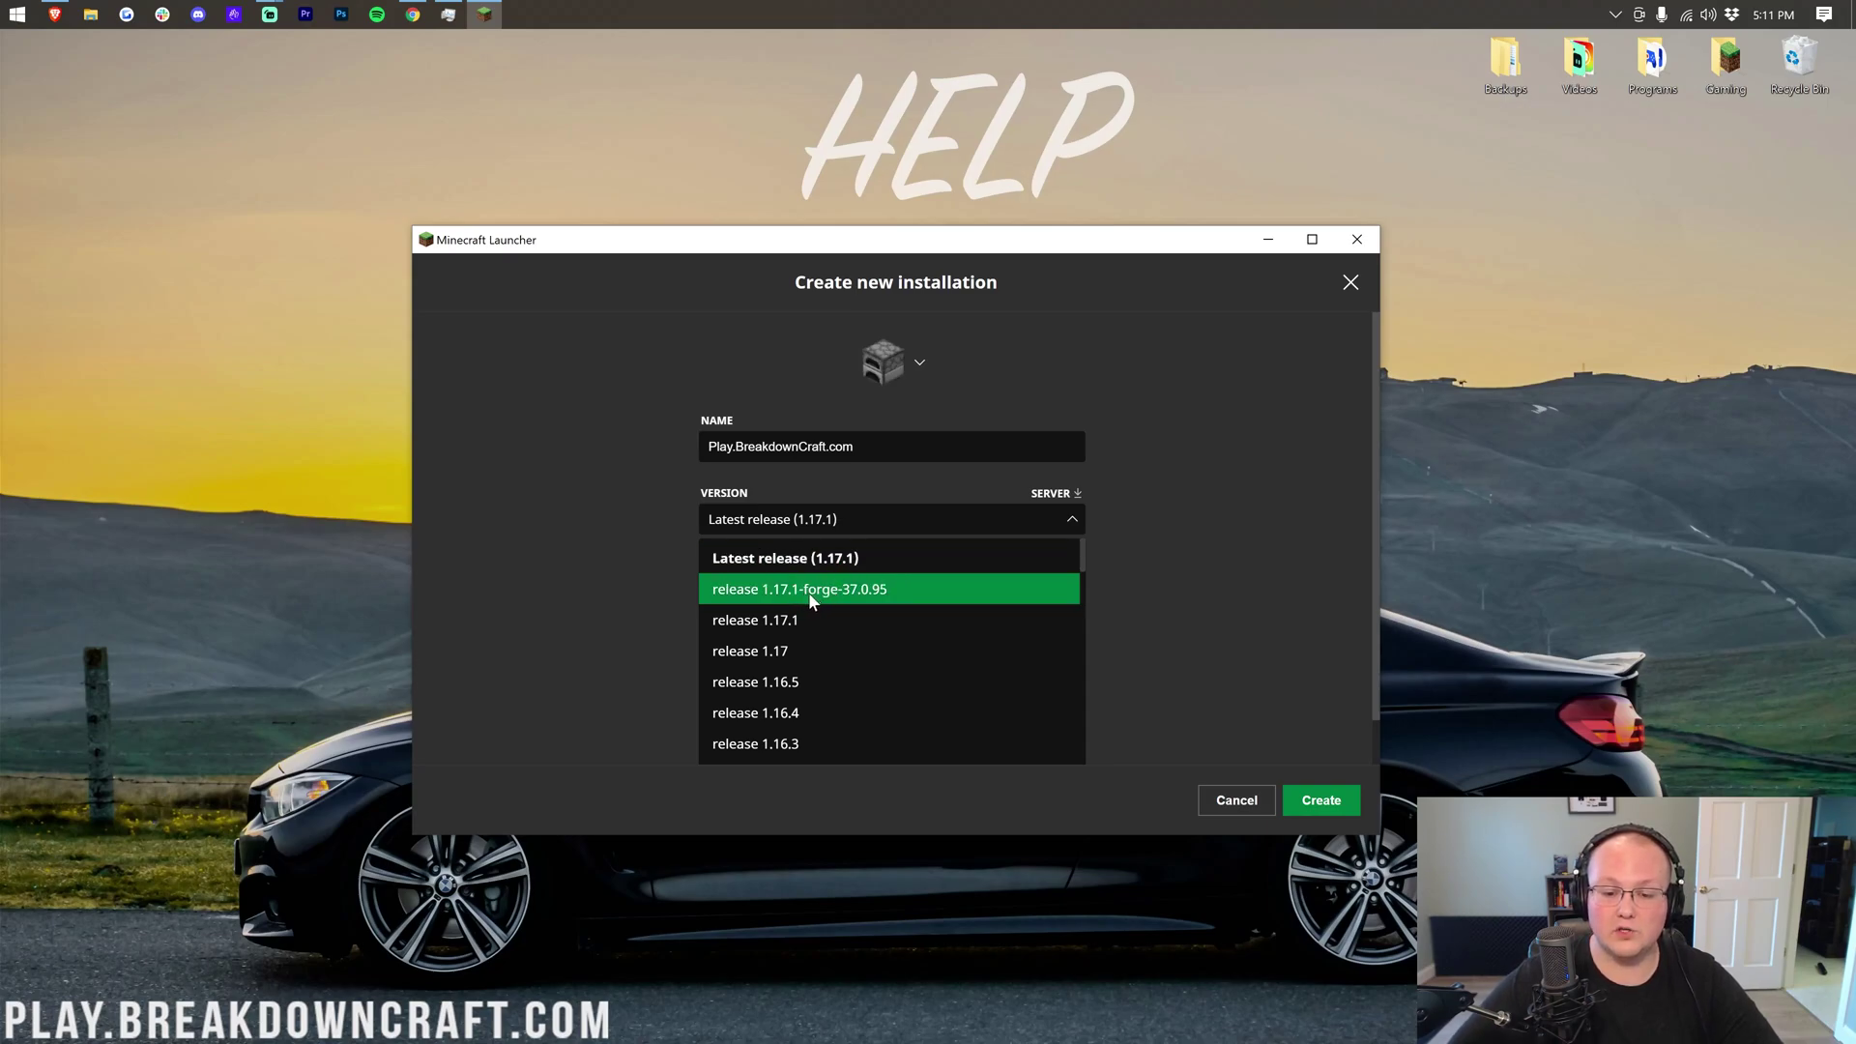
{"action": "left_click", "coordinate": [801, 596]}
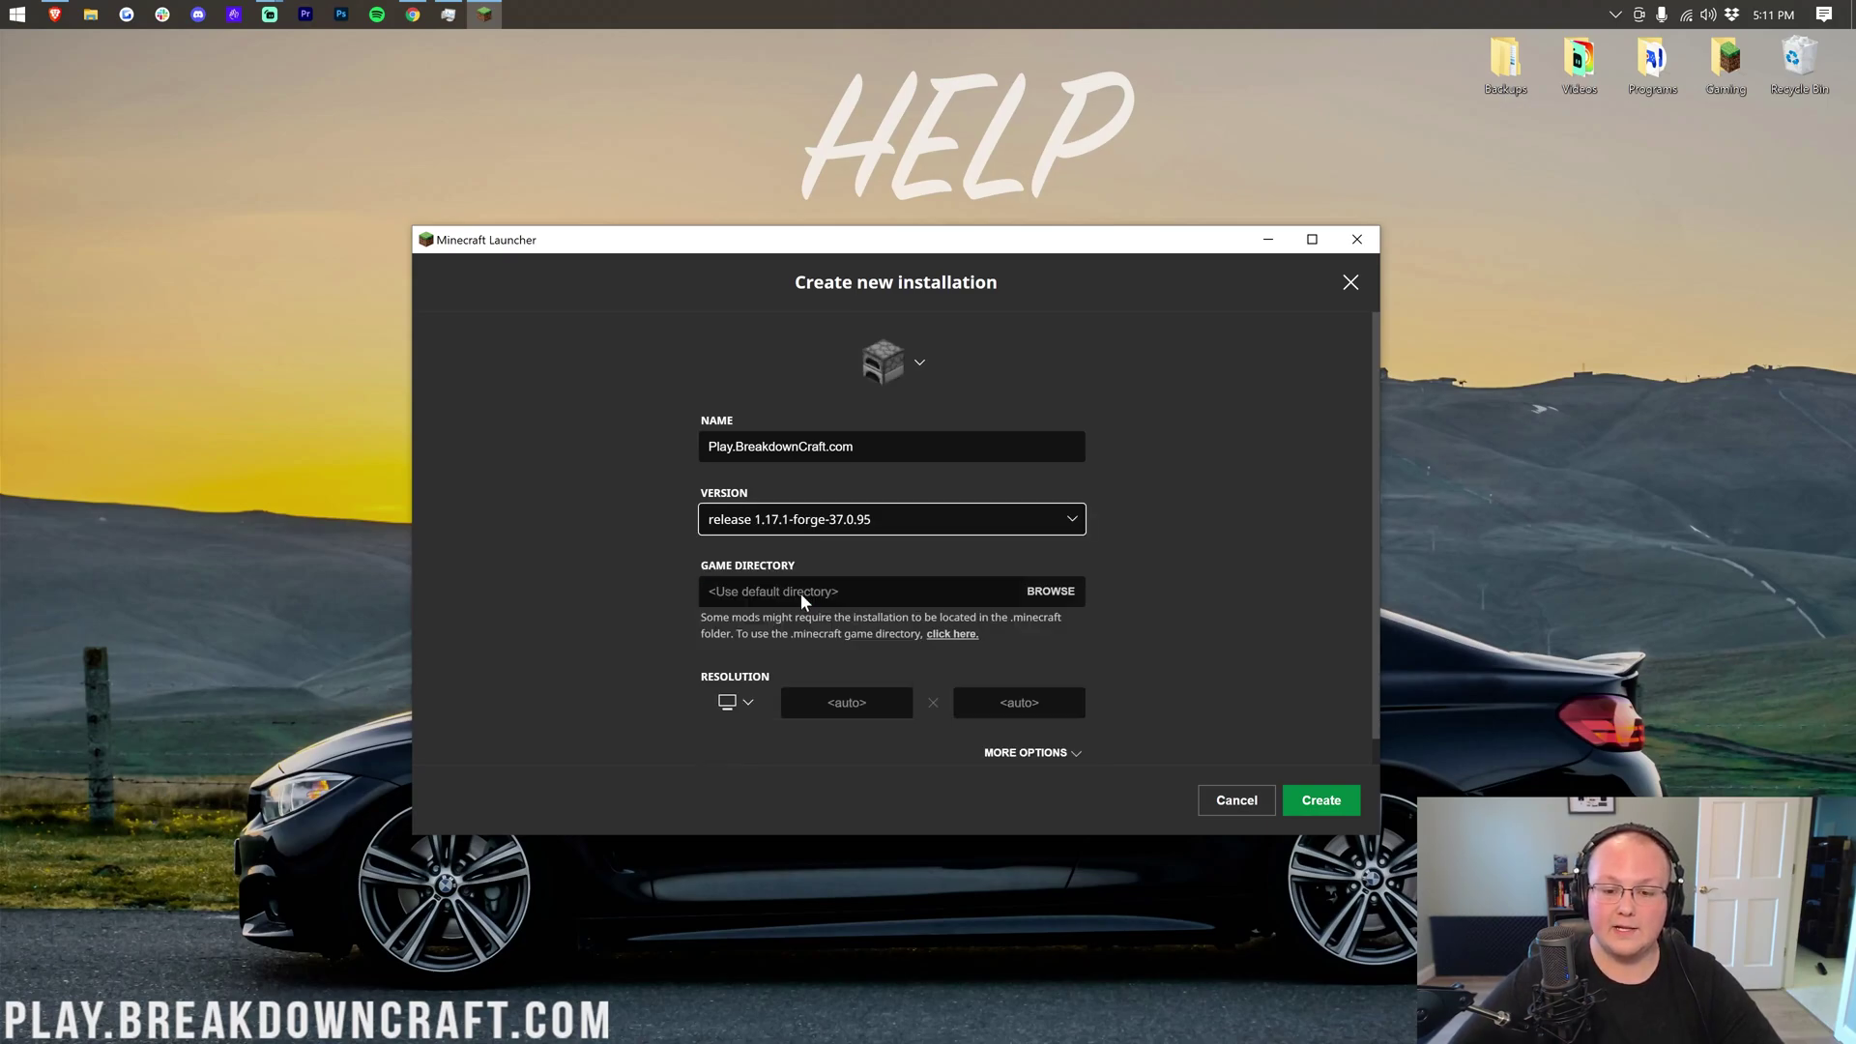
{"action": "left_click", "coordinate": [736, 703]}
{"action": "left_click", "coordinate": [741, 641]}
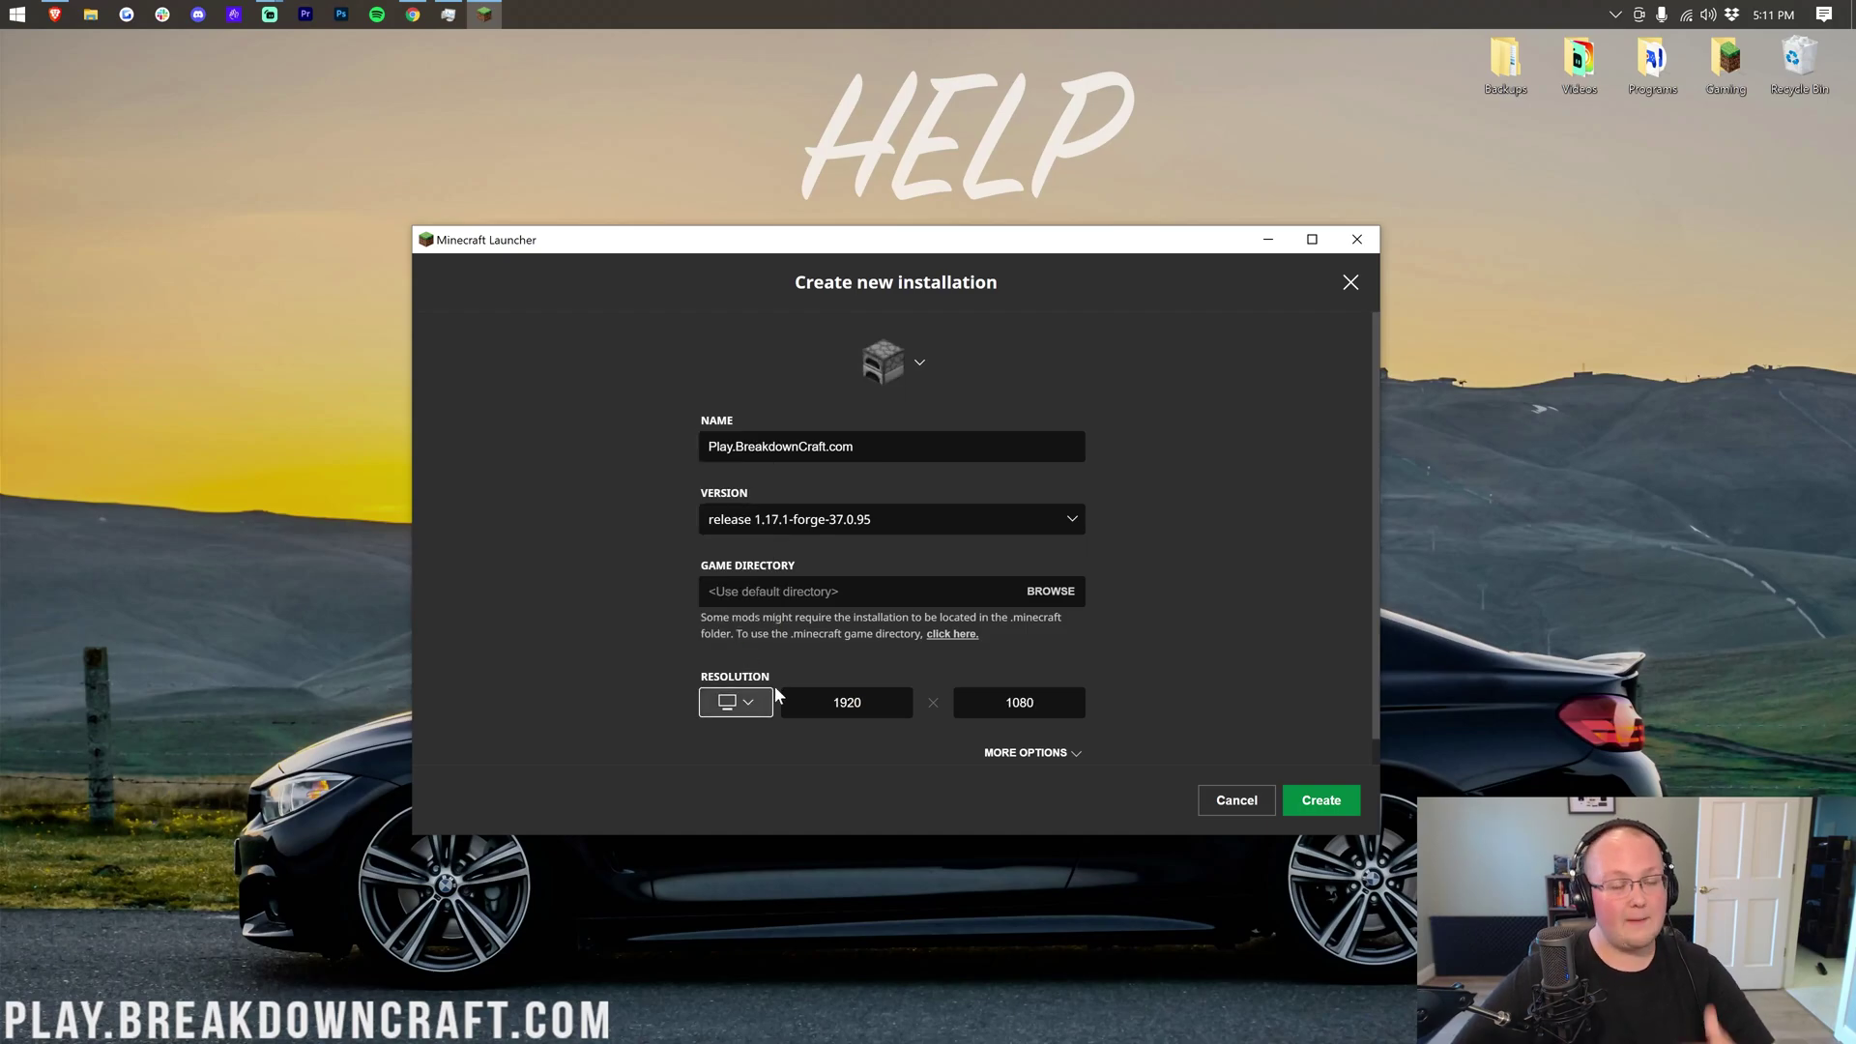
{"action": "left_click", "coordinate": [1315, 798]}
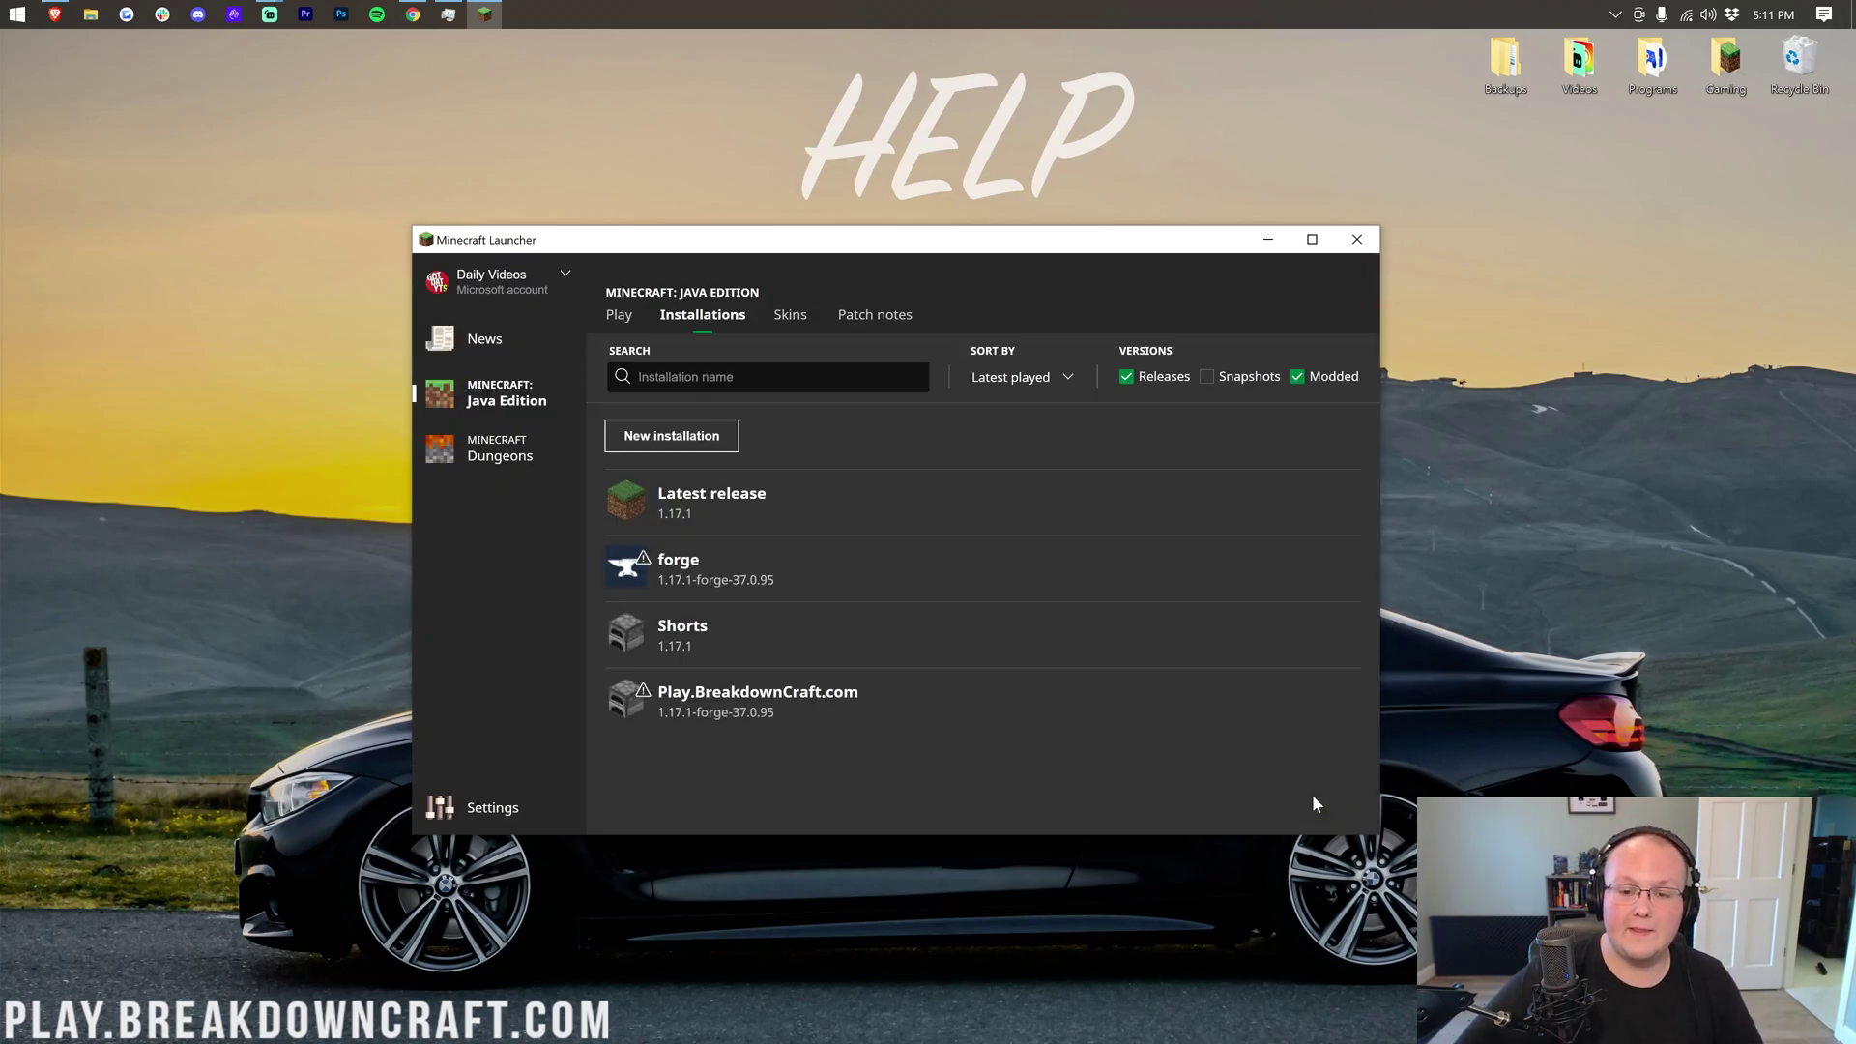
Step: Launch the Play.BreakdownCraft.com installation, accepting the modded risks without further warnings, and move the game window toward the screen's middle
{"action": "mouse_move", "coordinate": [645, 707]}
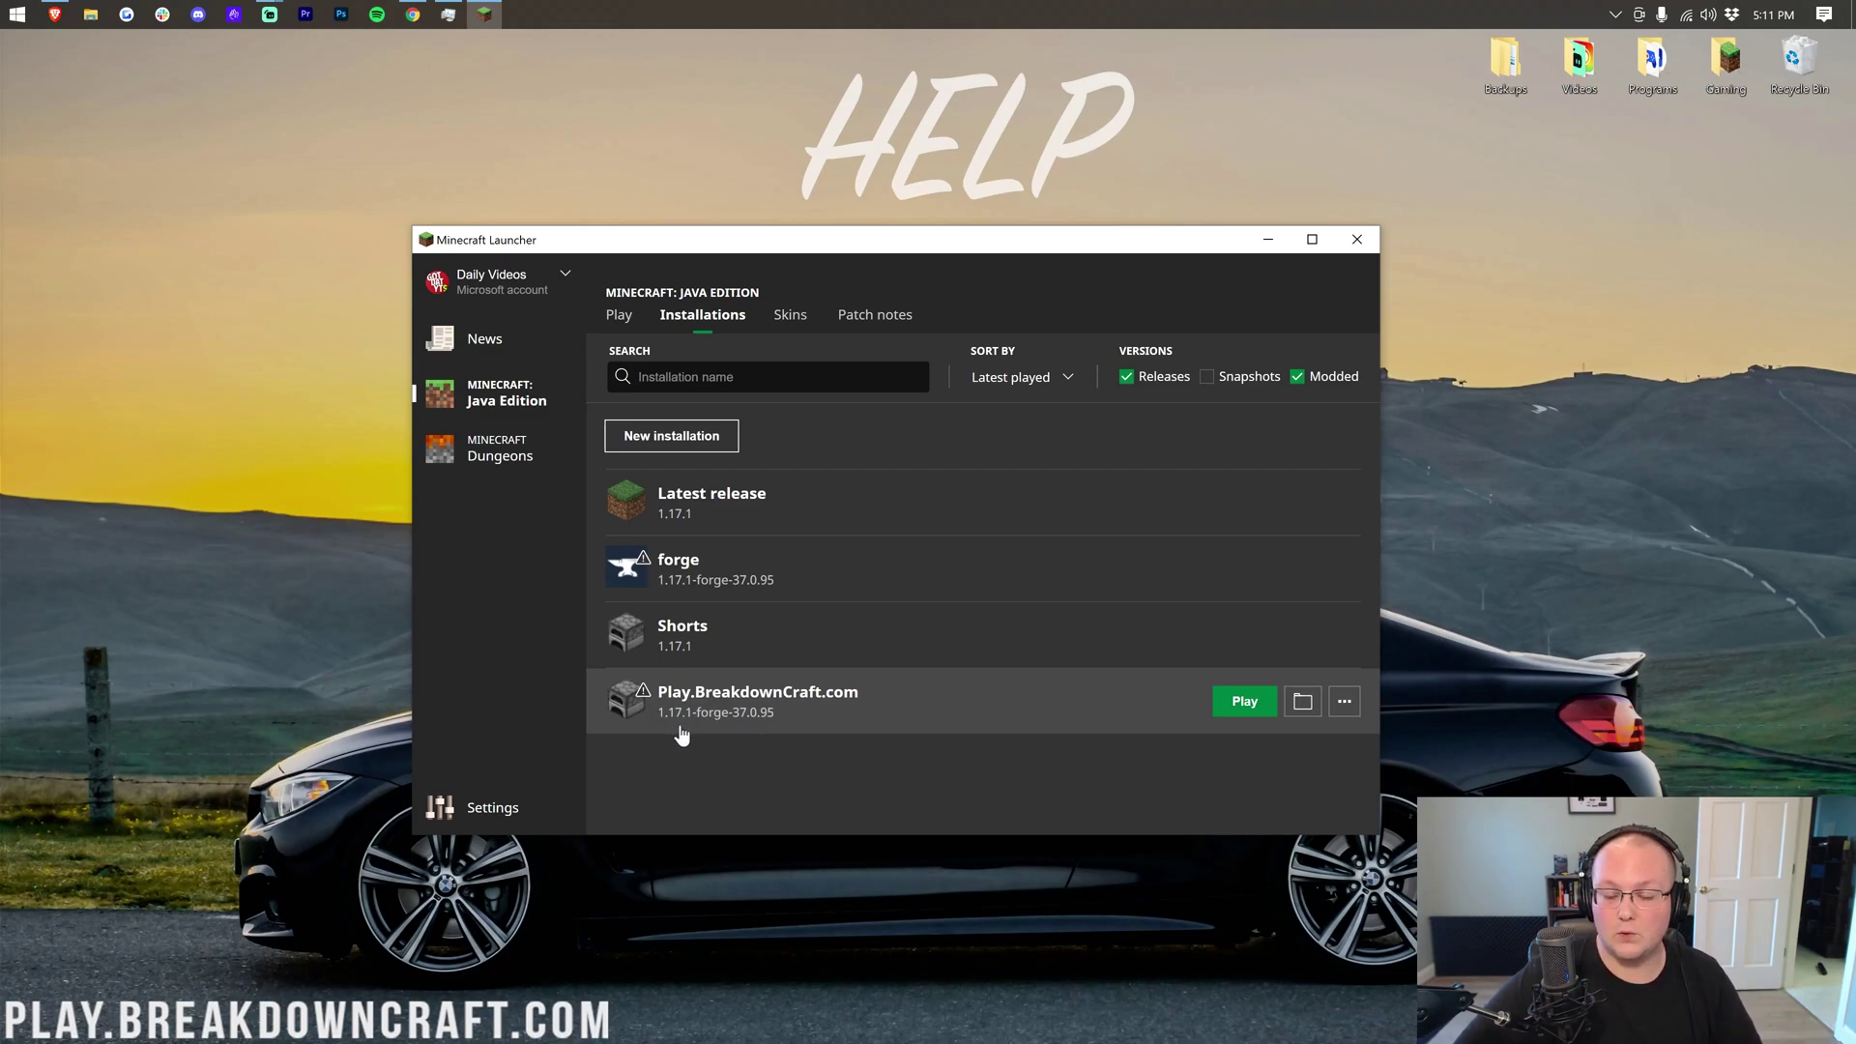
{"action": "left_click", "coordinate": [1222, 710]}
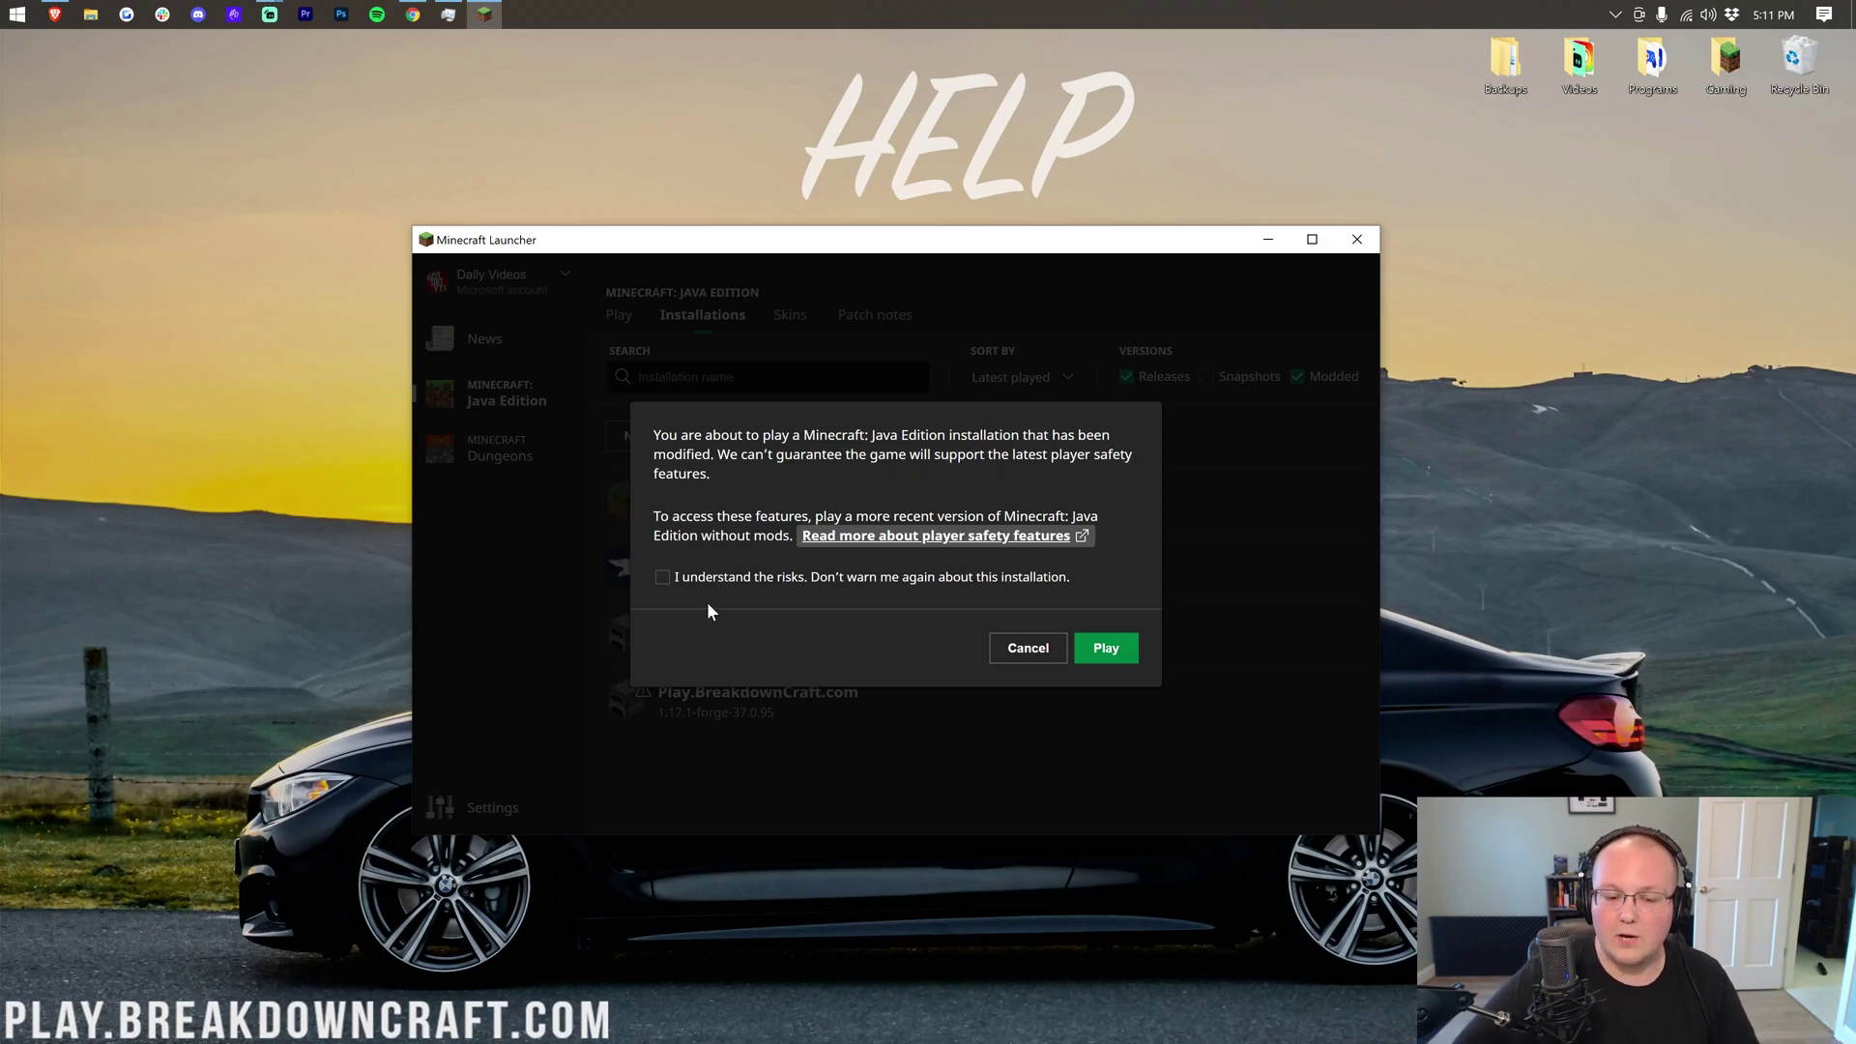
{"action": "left_click", "coordinate": [662, 577]}
{"action": "left_click", "coordinate": [1107, 648]}
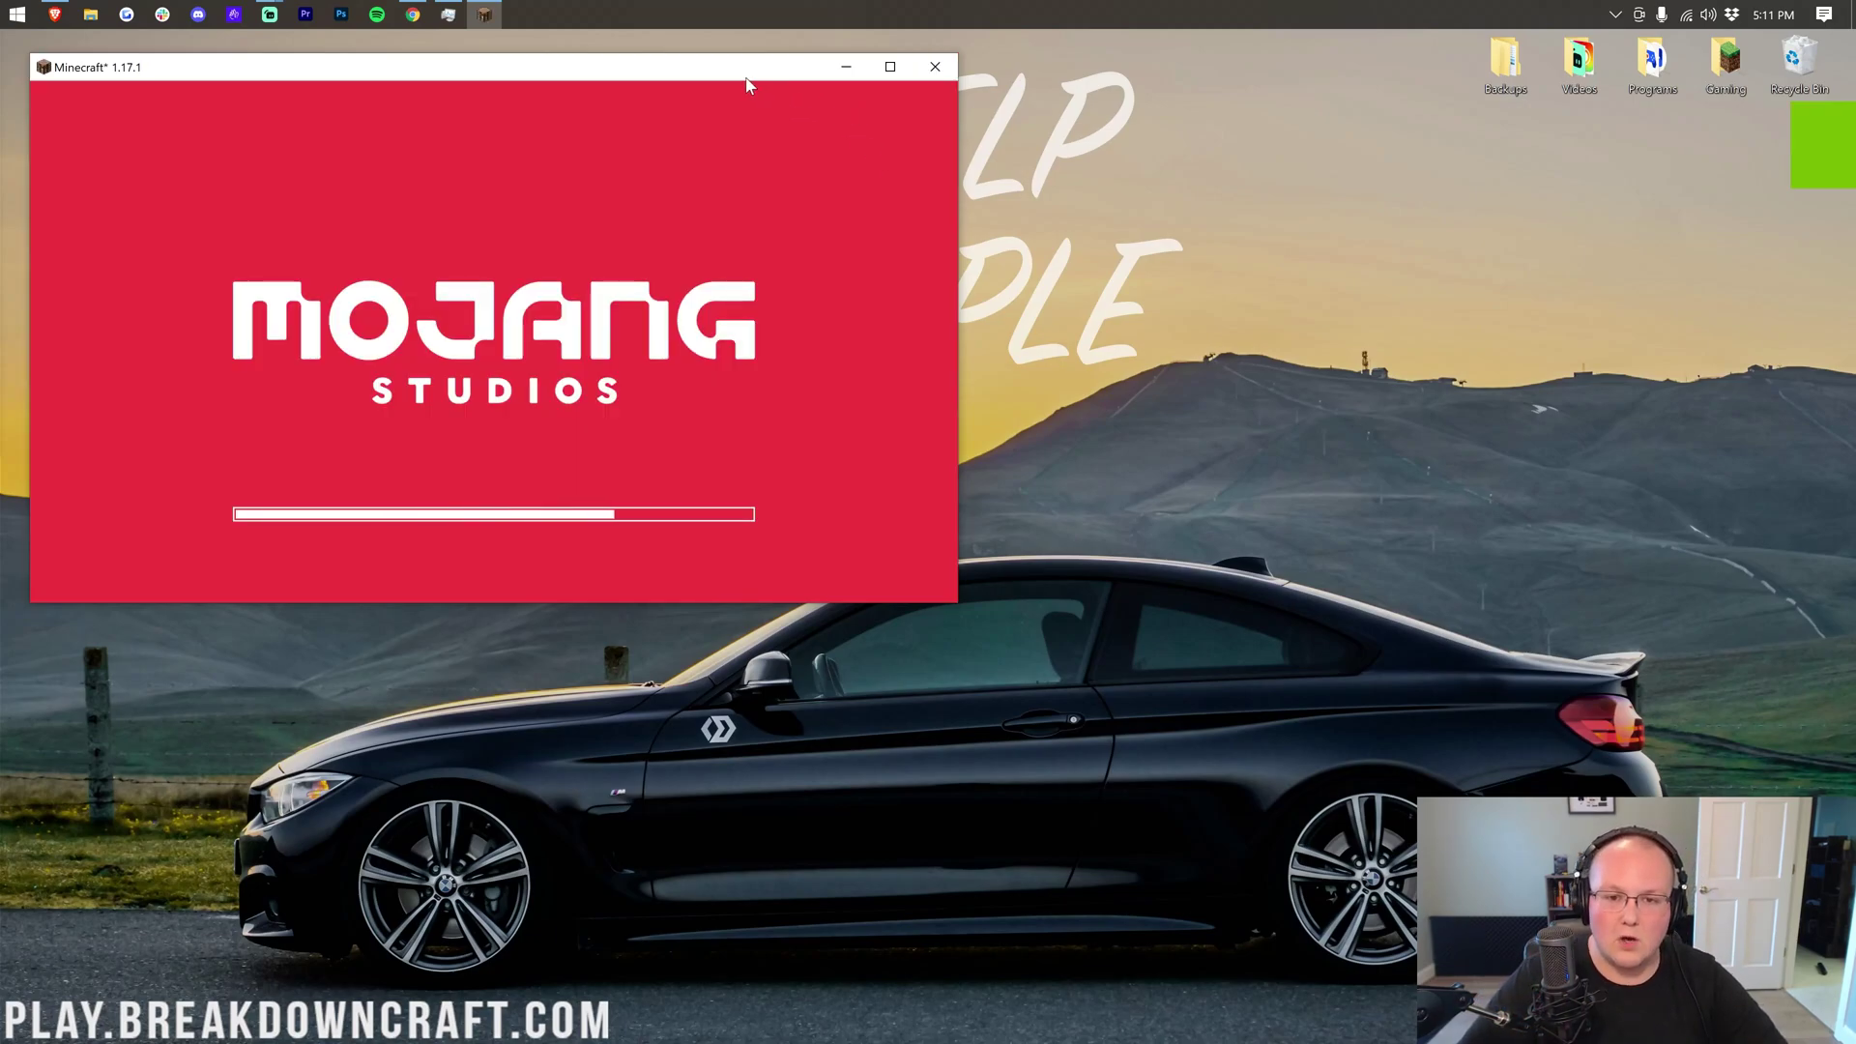
{"action": "left_click_drag", "start_coordinate": [746, 82], "coordinate": [1157, 326]}
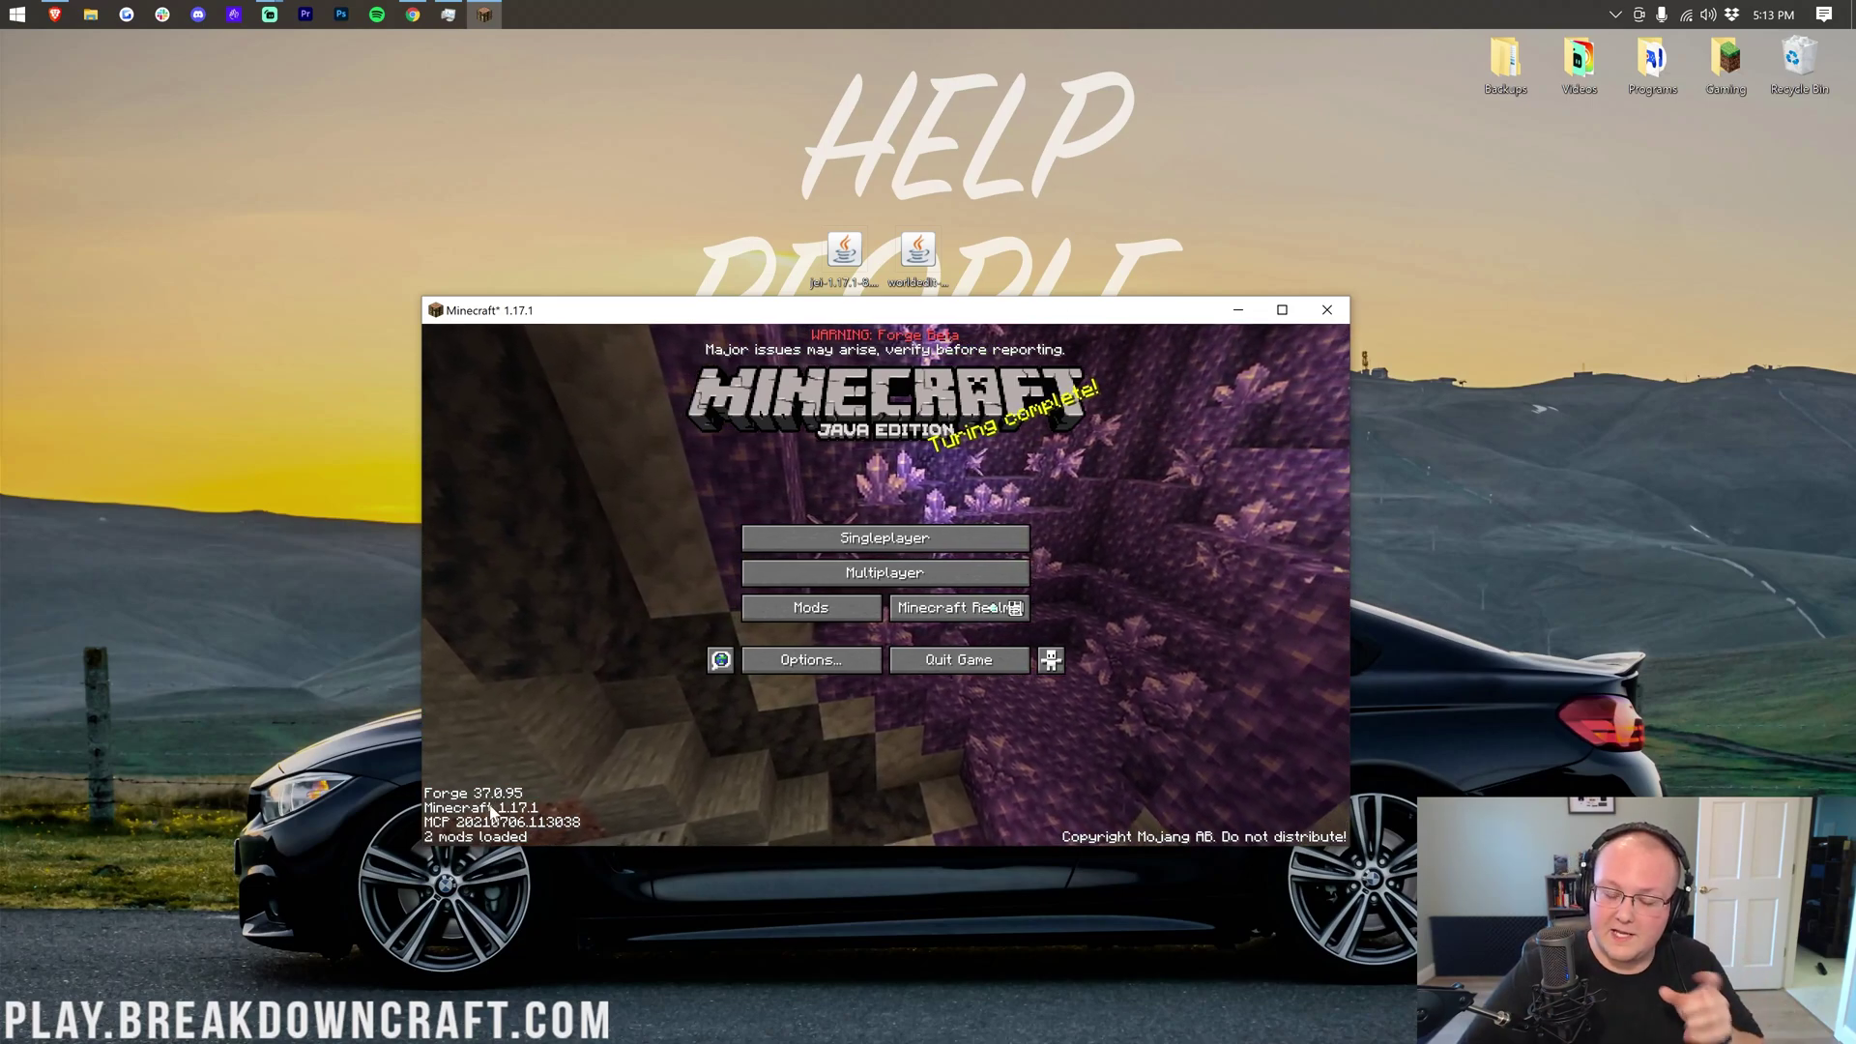
Step: Open the mods folder from the game's Mods screen and position its window below the mod jars on the desktop
{"action": "left_click", "coordinate": [810, 609]}
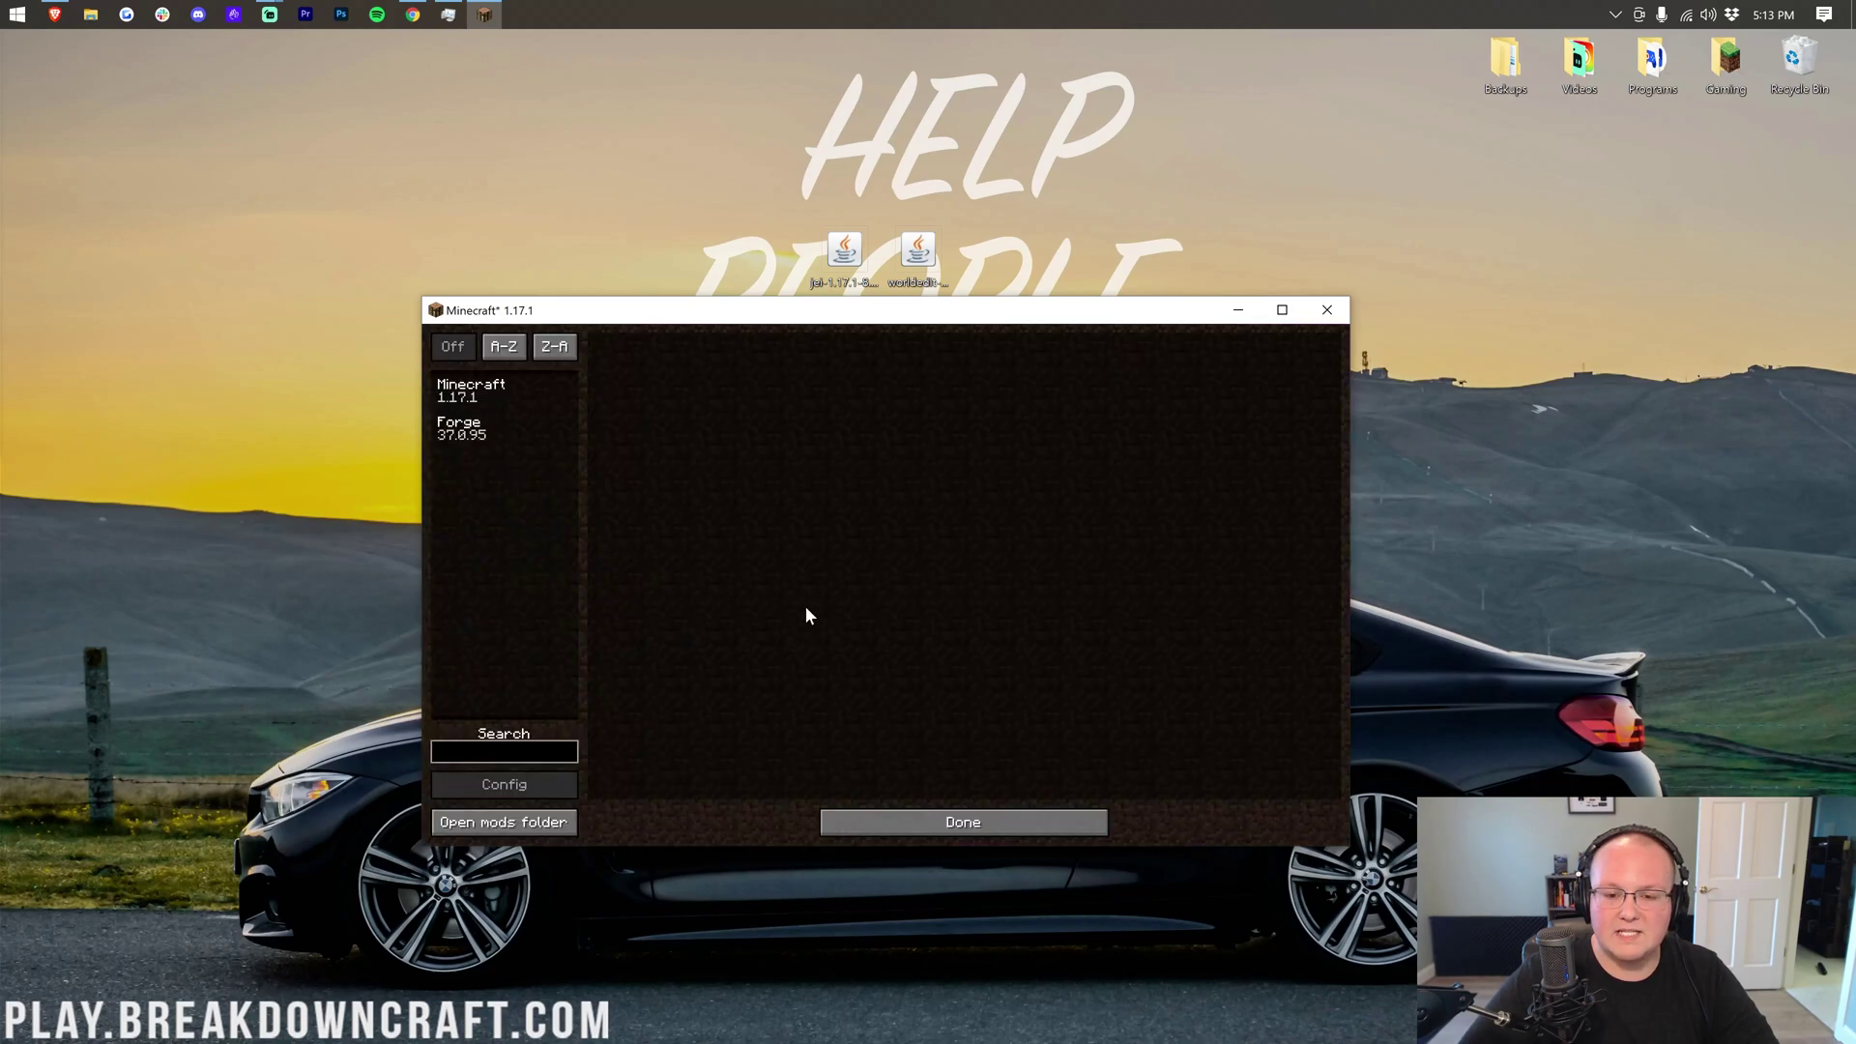
{"action": "left_click", "coordinate": [511, 824]}
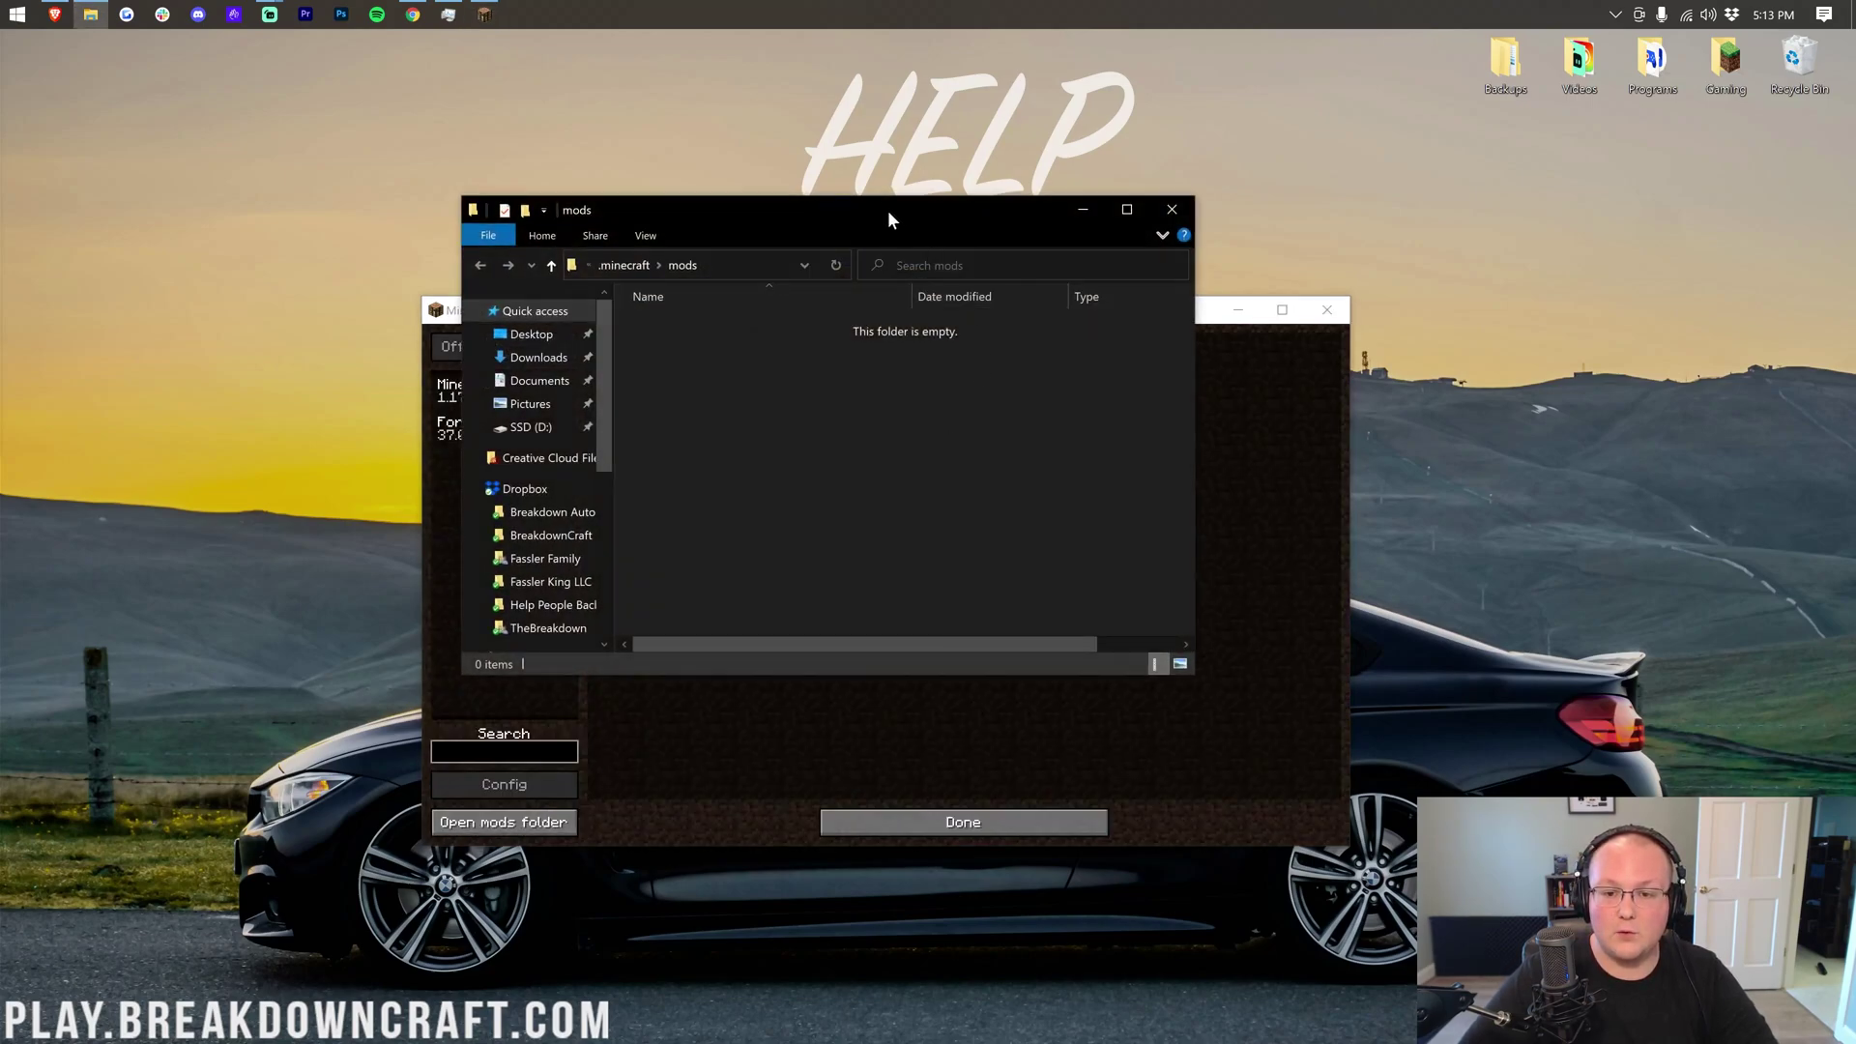
{"action": "left_click_drag", "start_coordinate": [887, 211], "coordinate": [970, 311]}
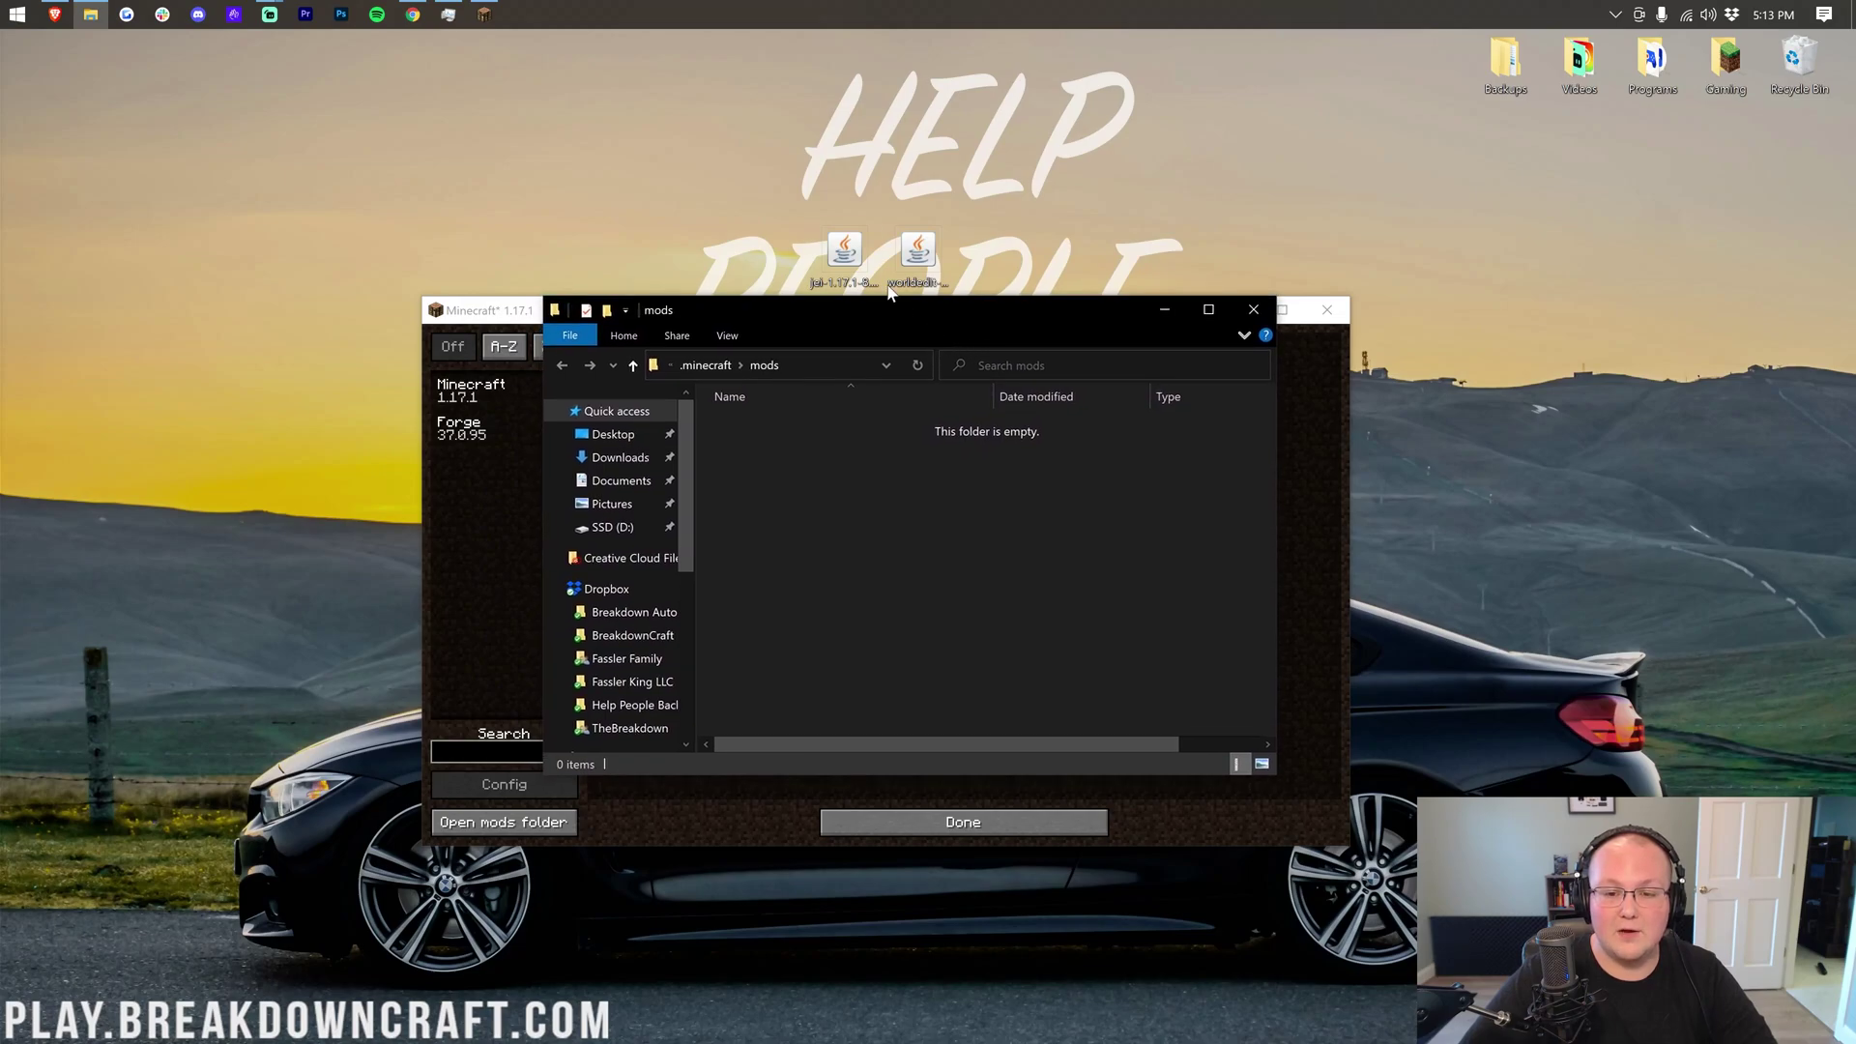
Step: Move the JEI and WorldEdit jar files from the desktop into the mods folder and close the folder window
{"action": "left_click_drag", "start_coordinate": [774, 221], "coordinate": [931, 274]}
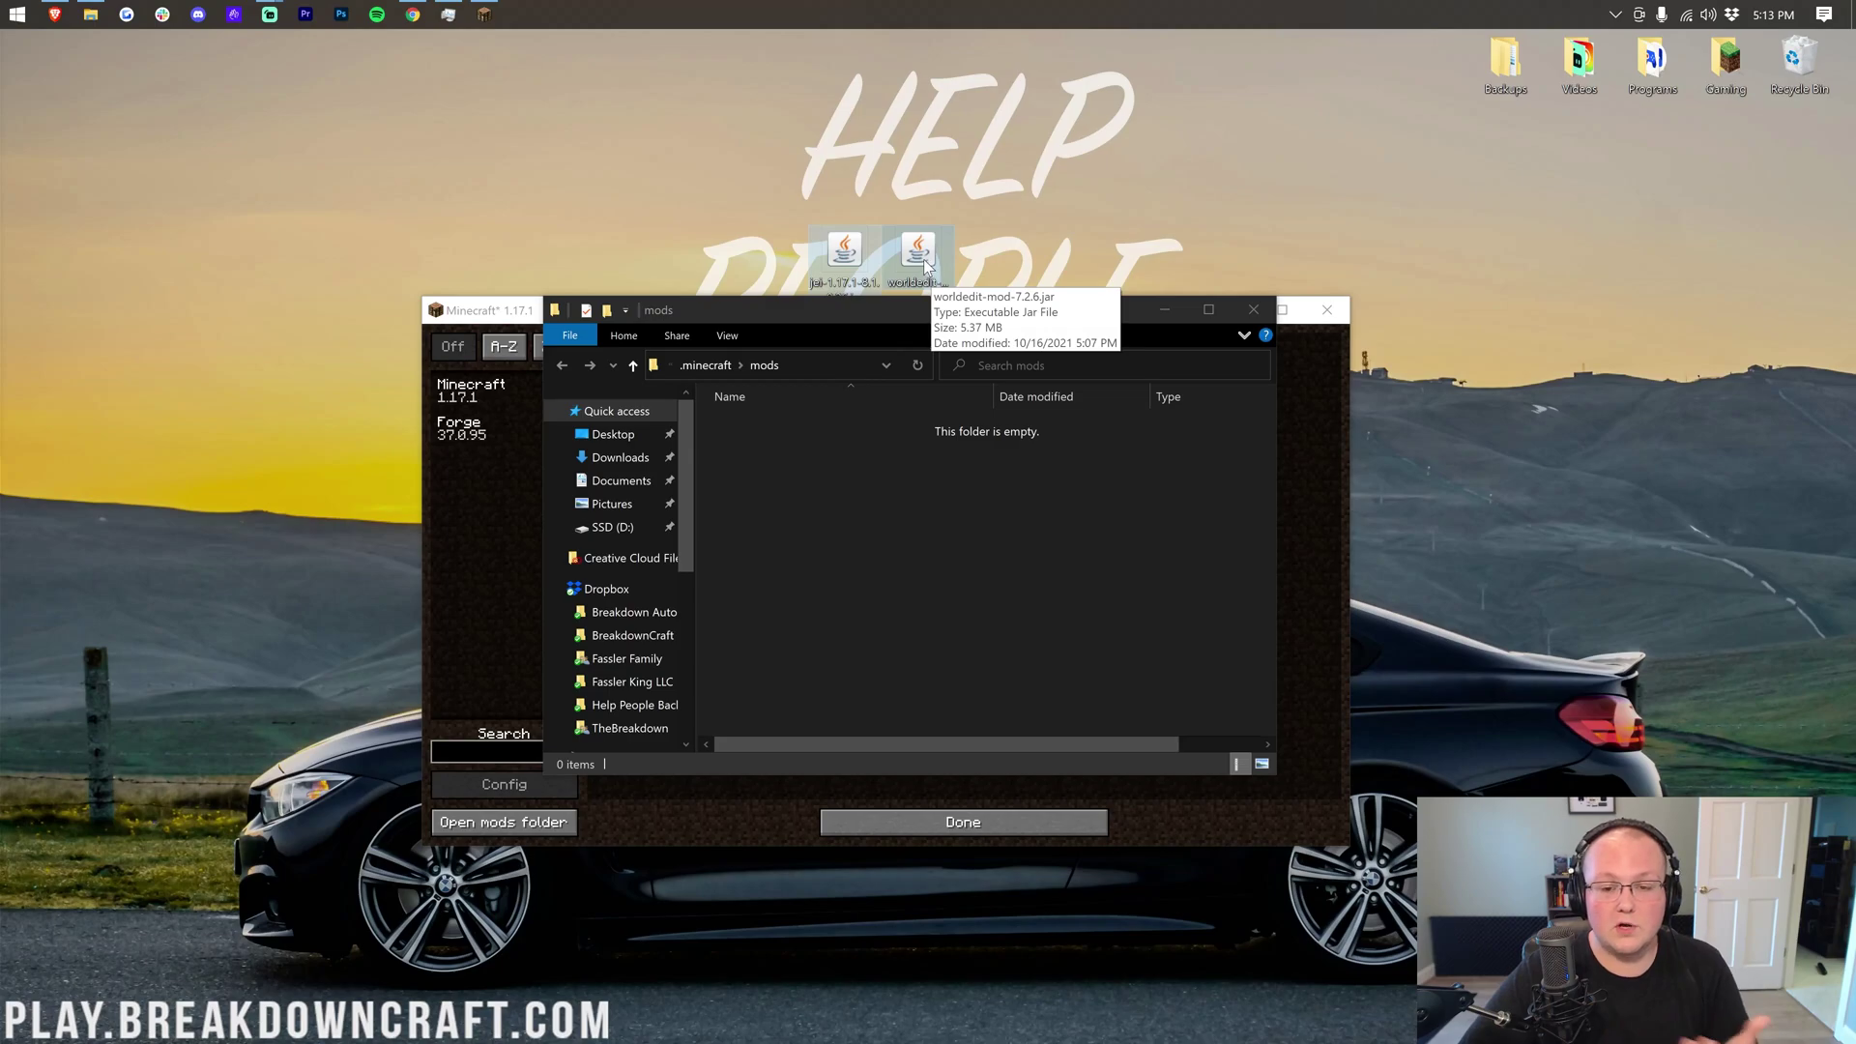
{"action": "left_click_drag", "start_coordinate": [926, 259], "coordinate": [907, 526]}
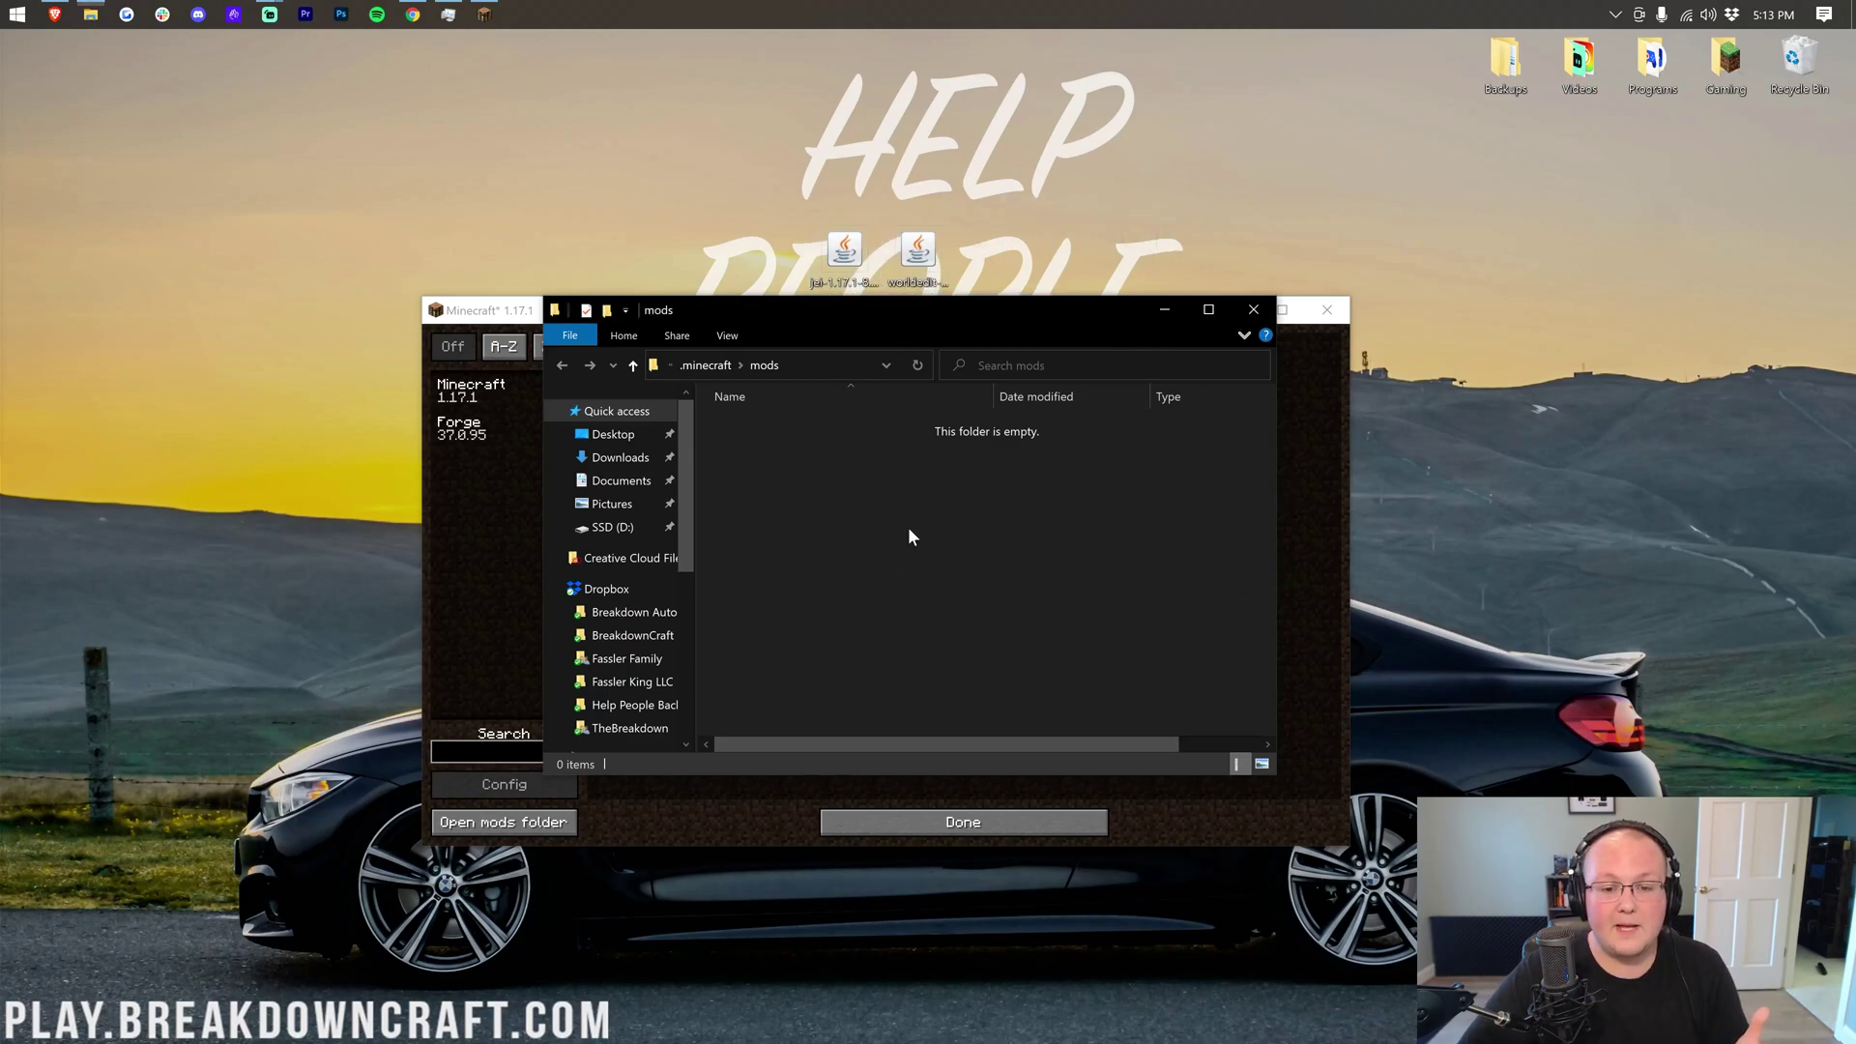
{"action": "left_click", "coordinate": [1251, 310]}
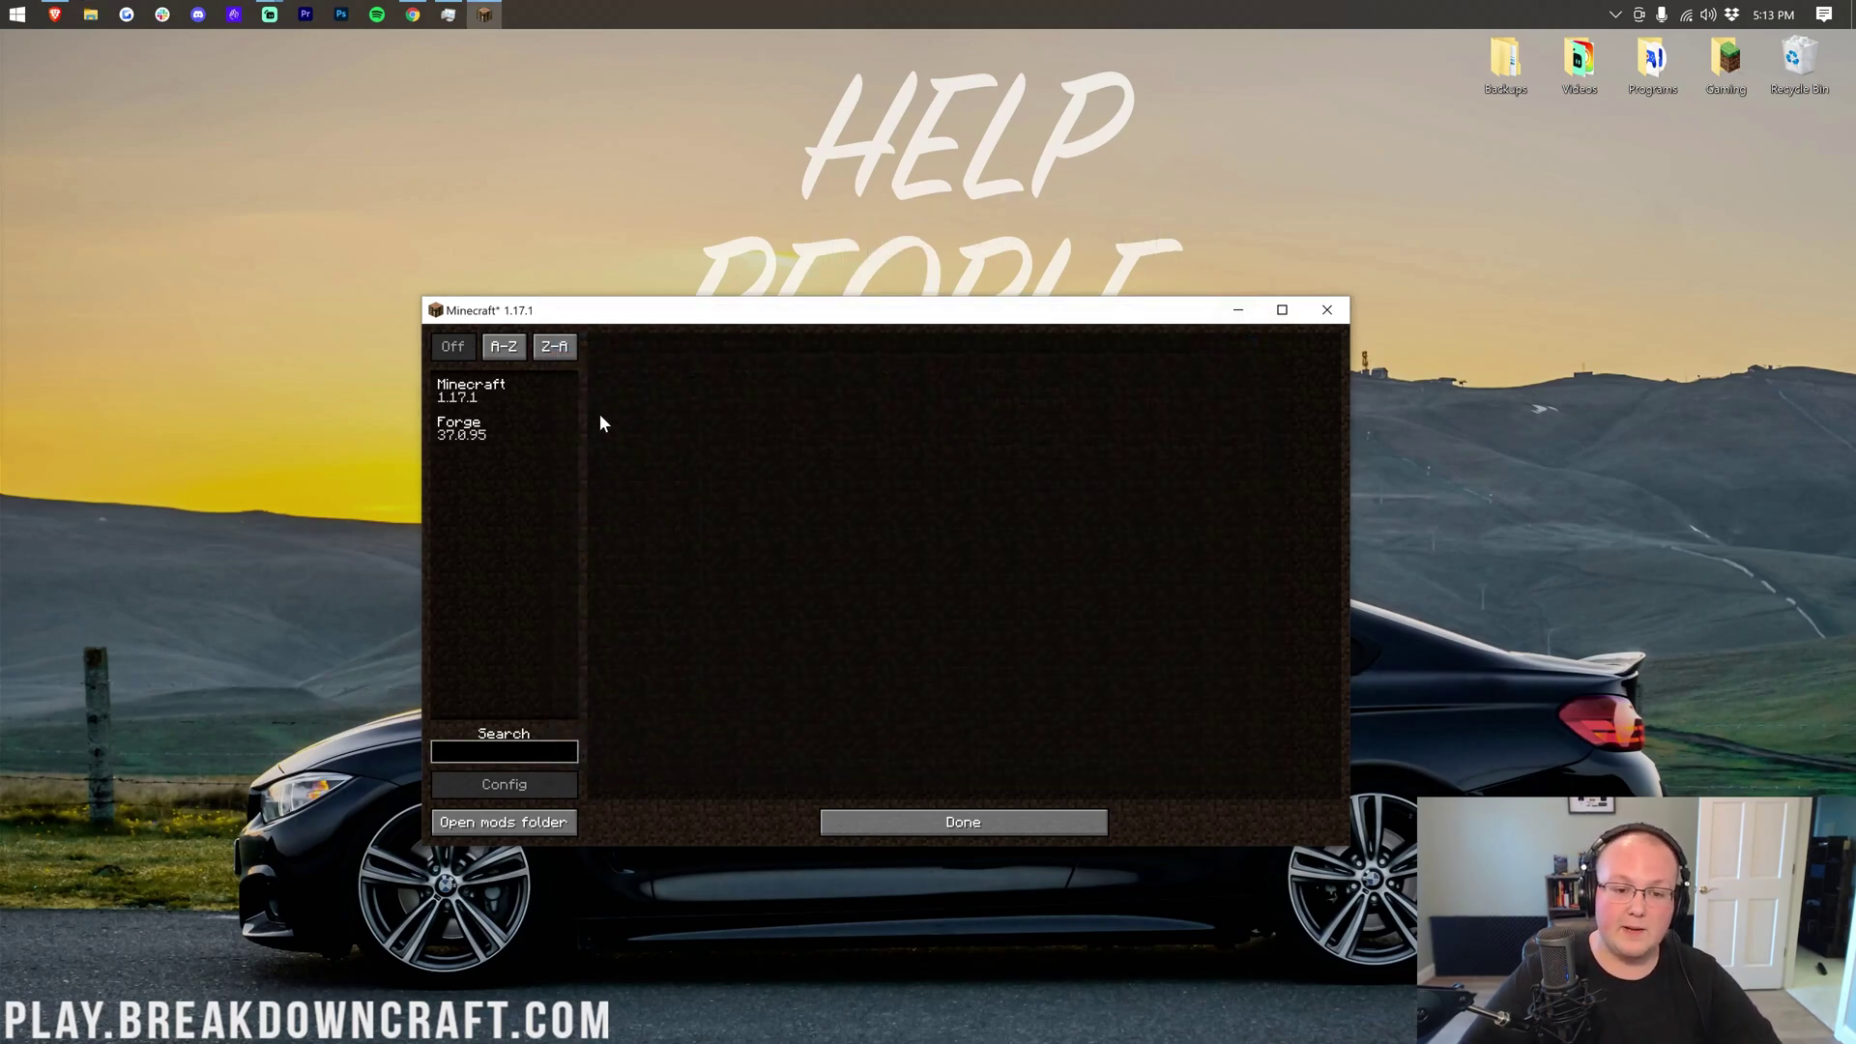
Step: Leave the Mods screen, quit the game and reopen the Minecraft Launcher
{"action": "left_click", "coordinate": [899, 820]}
{"action": "left_click", "coordinate": [946, 665]}
{"action": "left_click", "coordinate": [16, 13]}
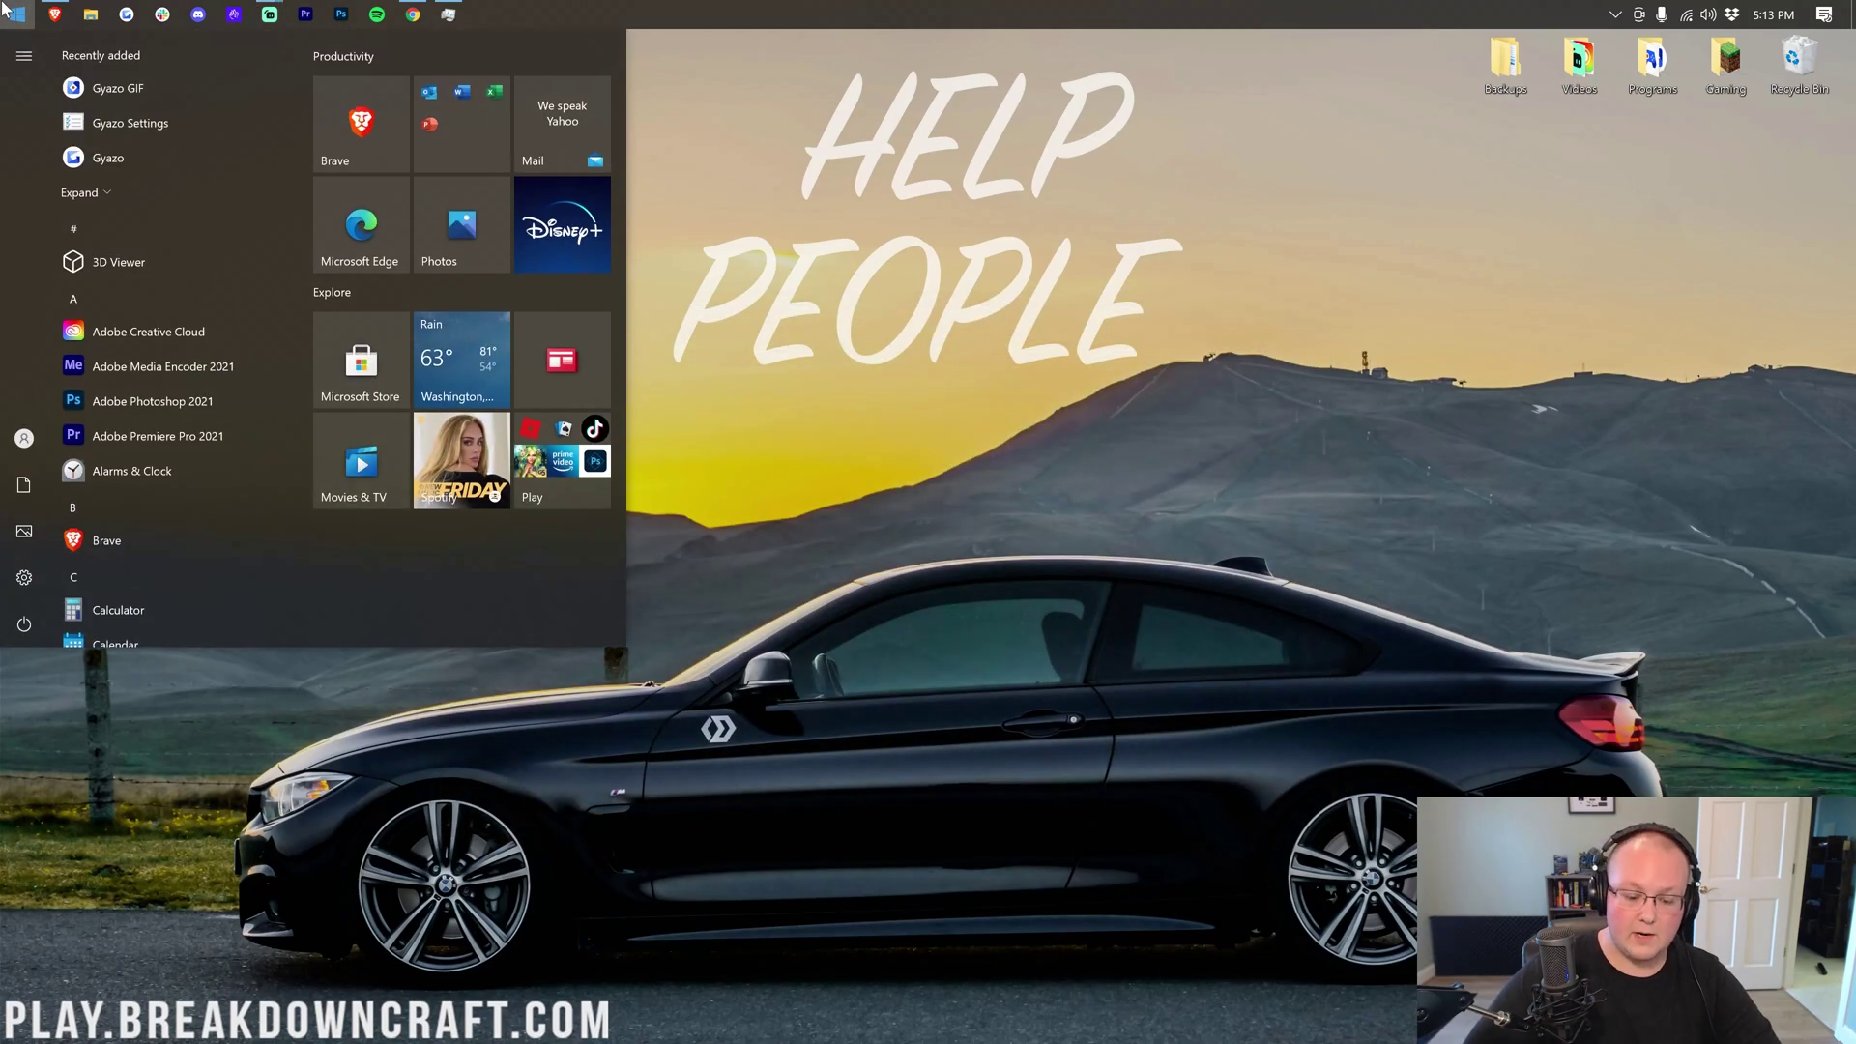
{"action": "type", "text": "minec"}
{"action": "key", "text": "Return"}
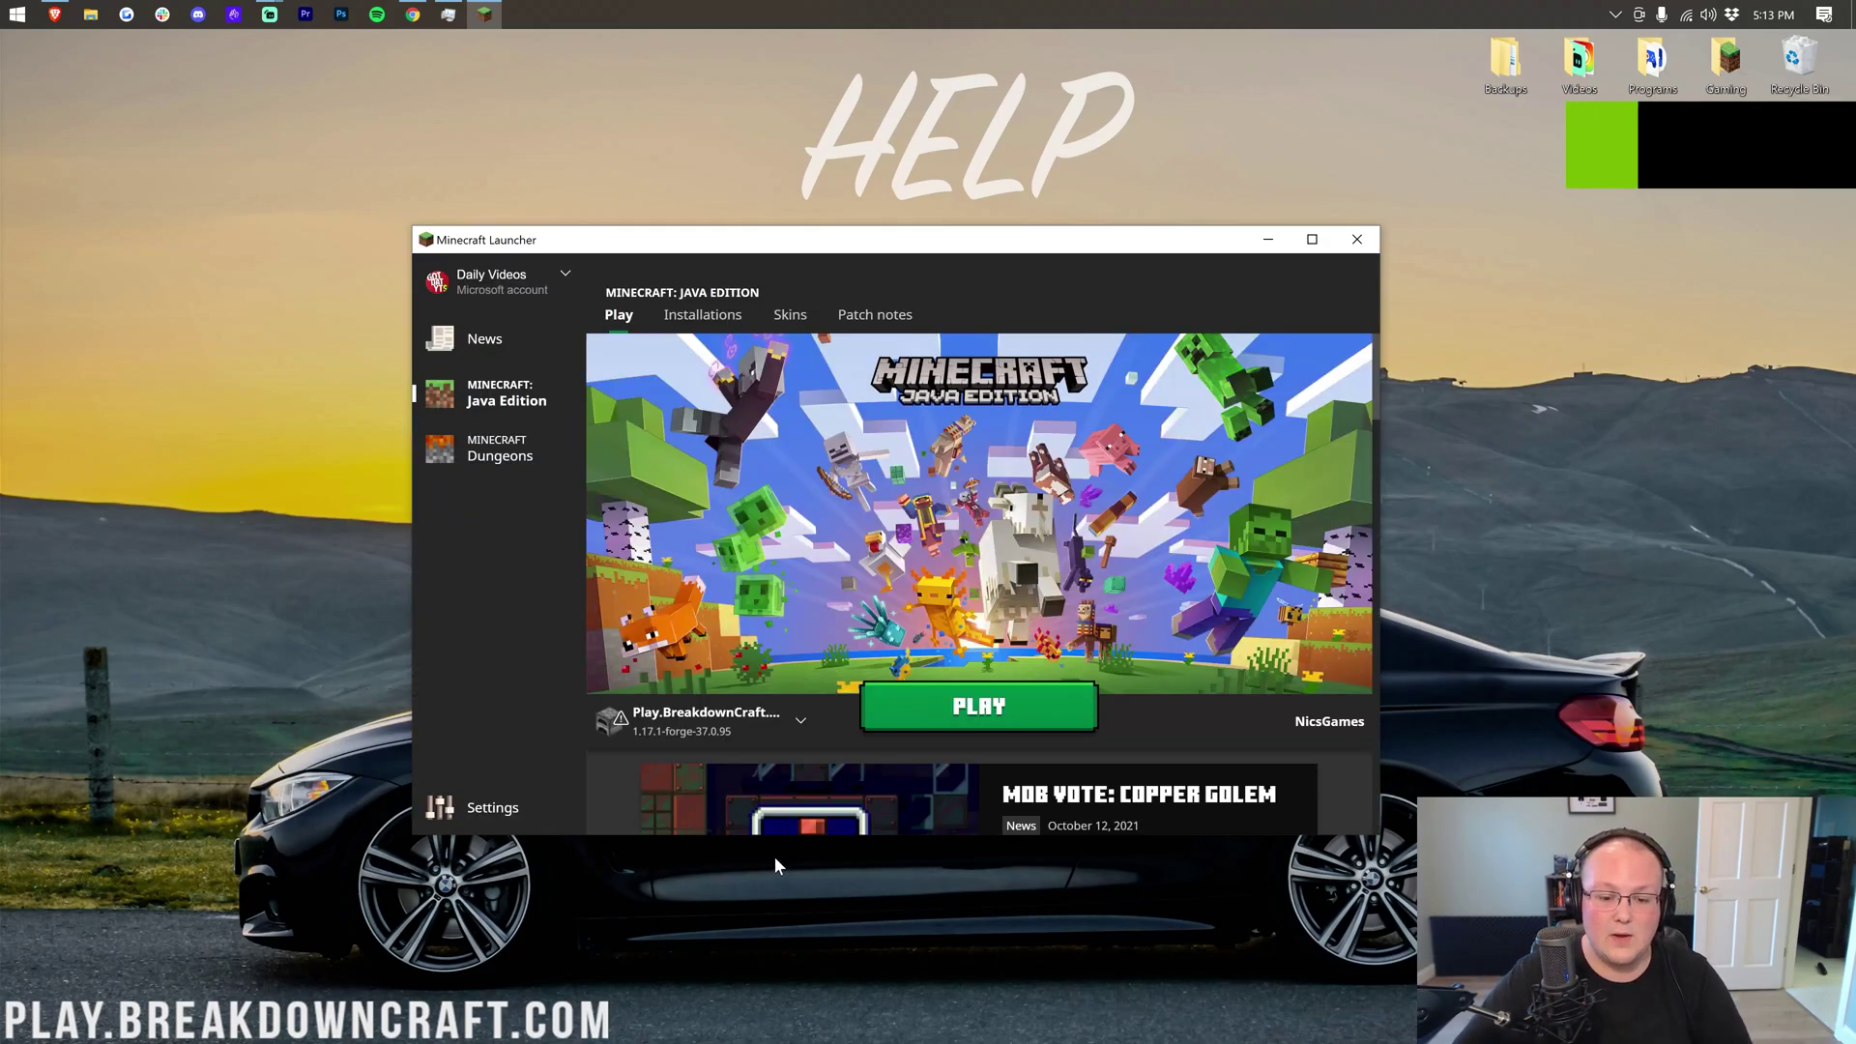
Step: Select the Play.BreakdownCraft.com installation in the launcher and start the game with it
{"action": "left_click", "coordinate": [701, 722]}
{"action": "left_click", "coordinate": [680, 560]}
{"action": "left_click", "coordinate": [711, 716]}
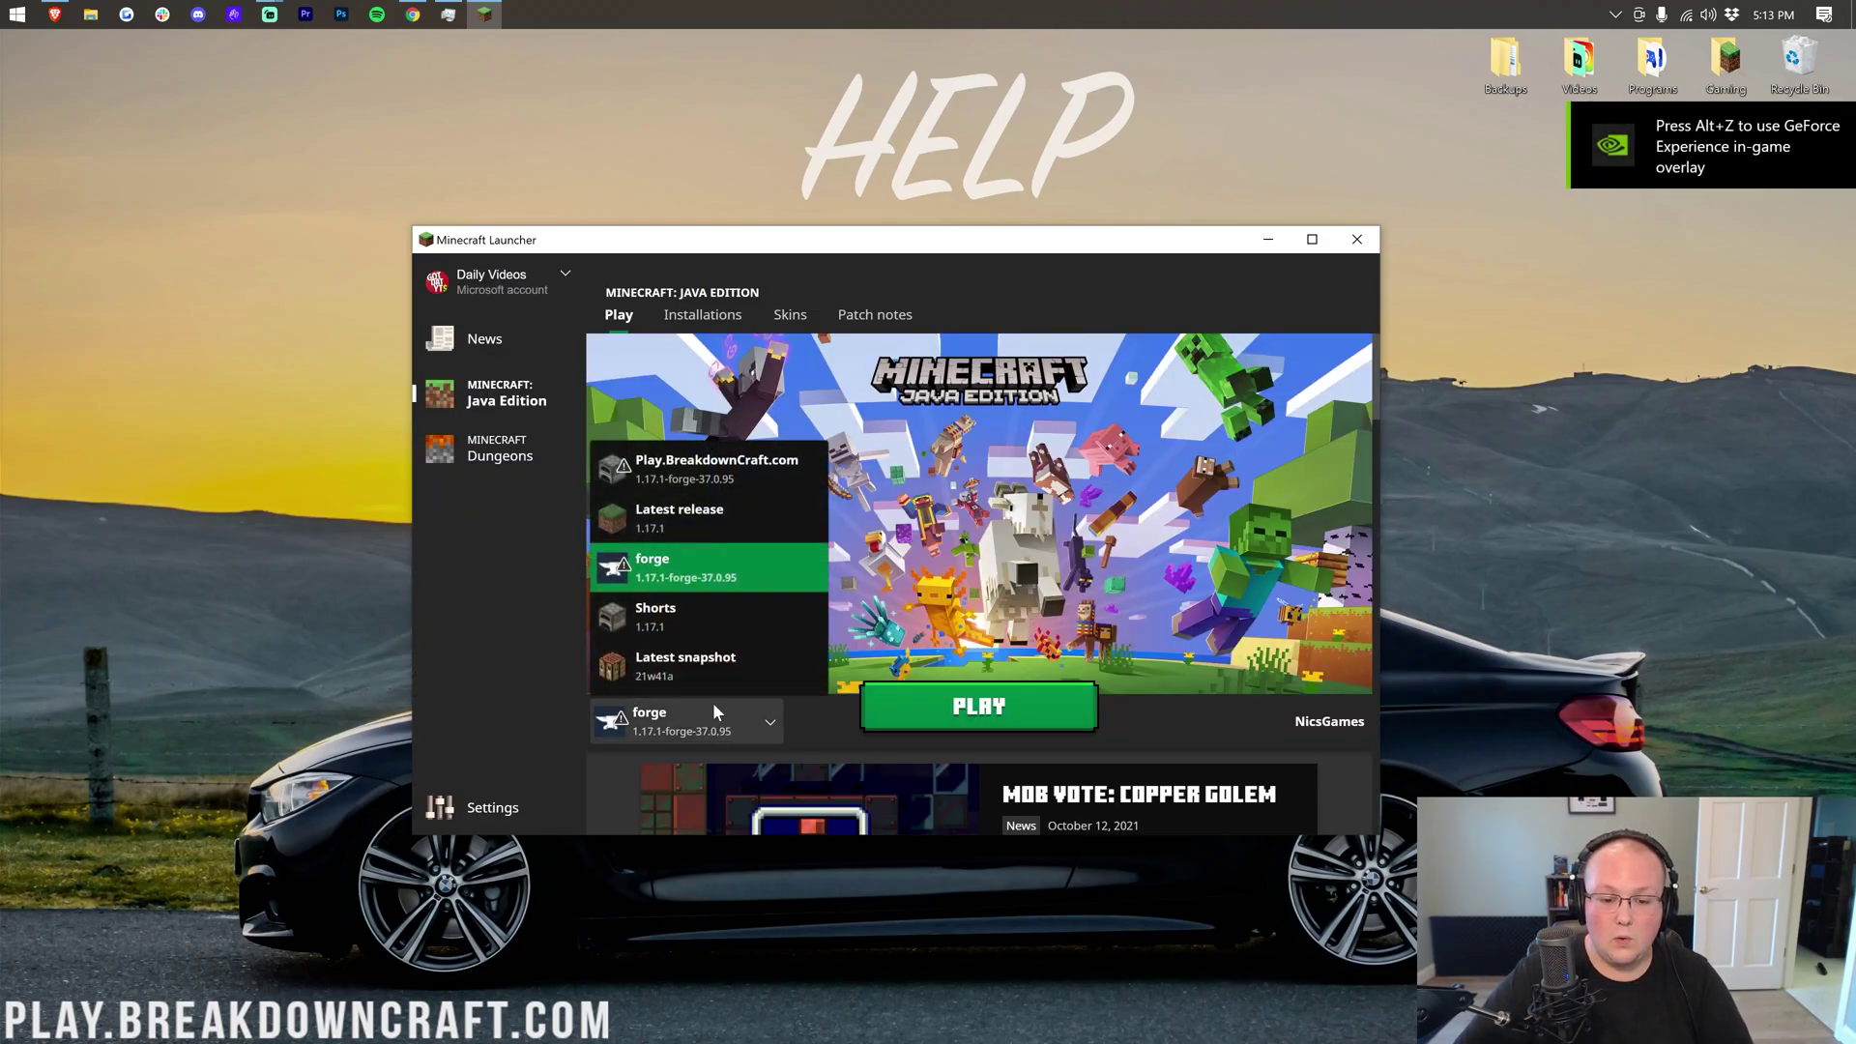
{"action": "left_click", "coordinate": [718, 467]}
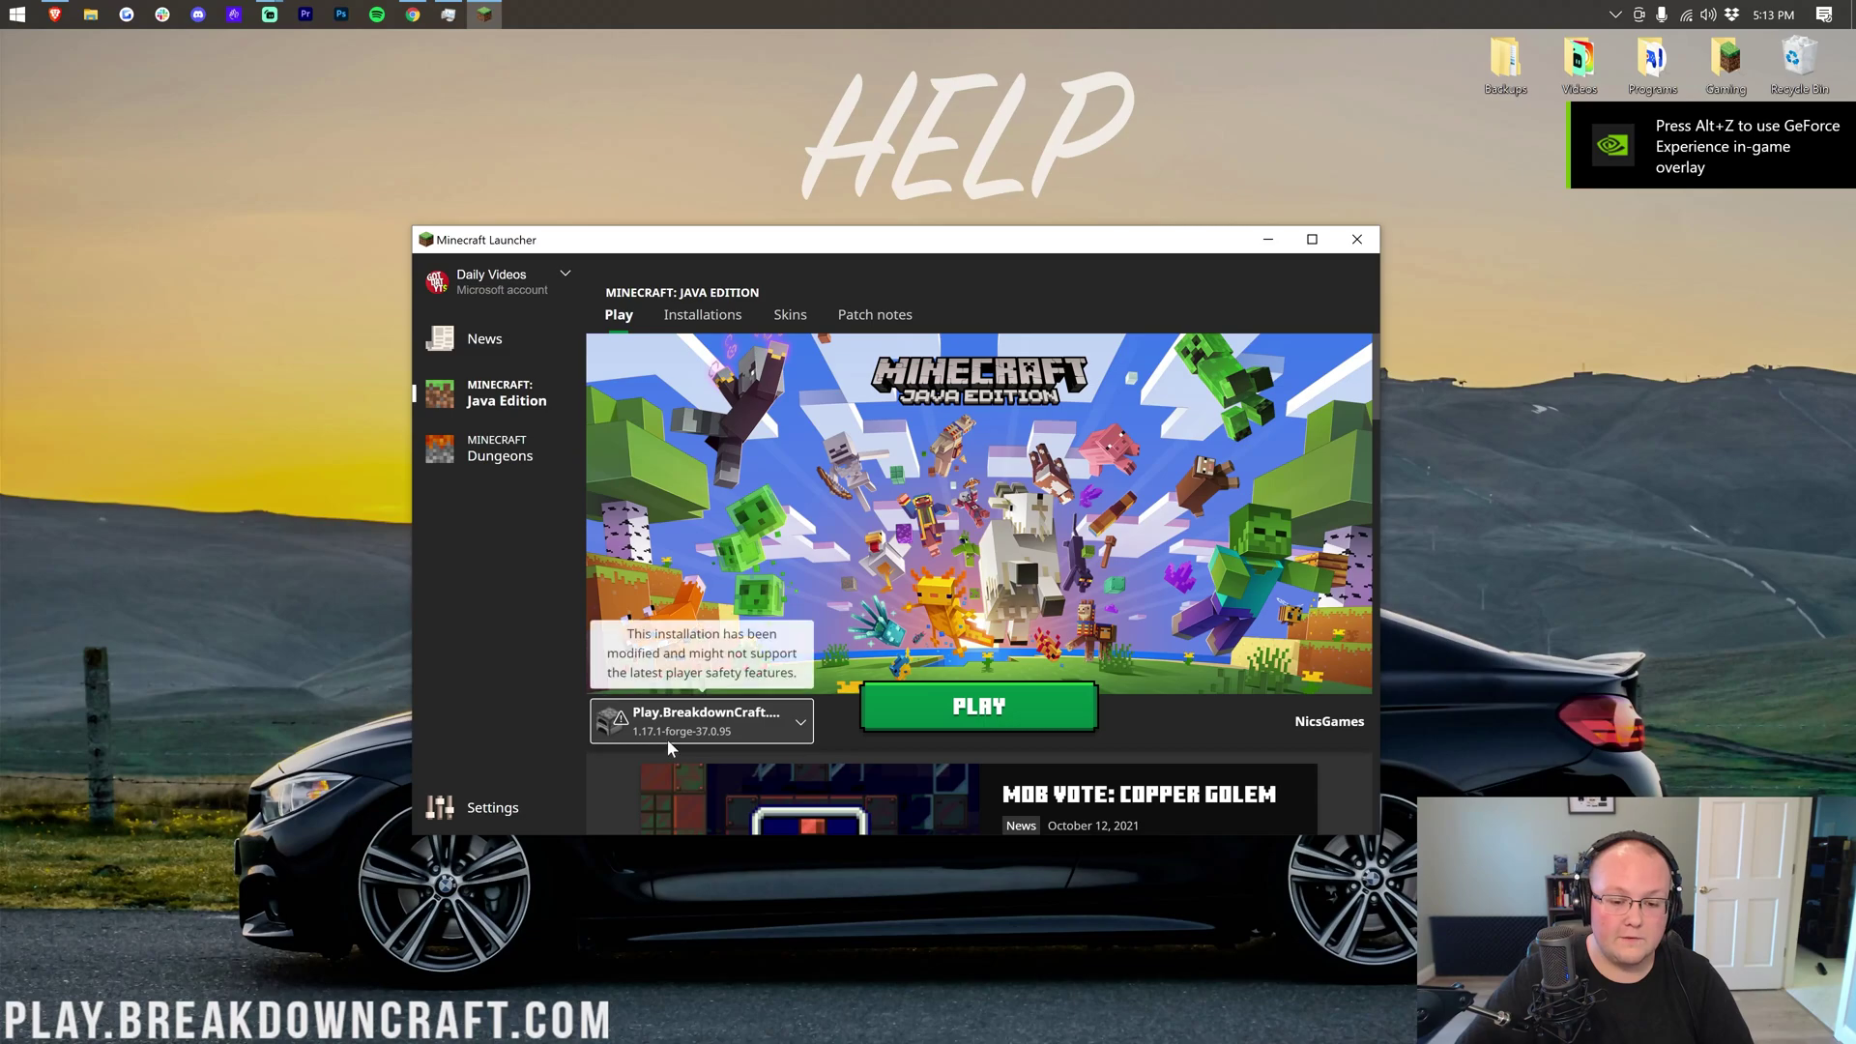
{"action": "left_click", "coordinate": [1019, 688]}
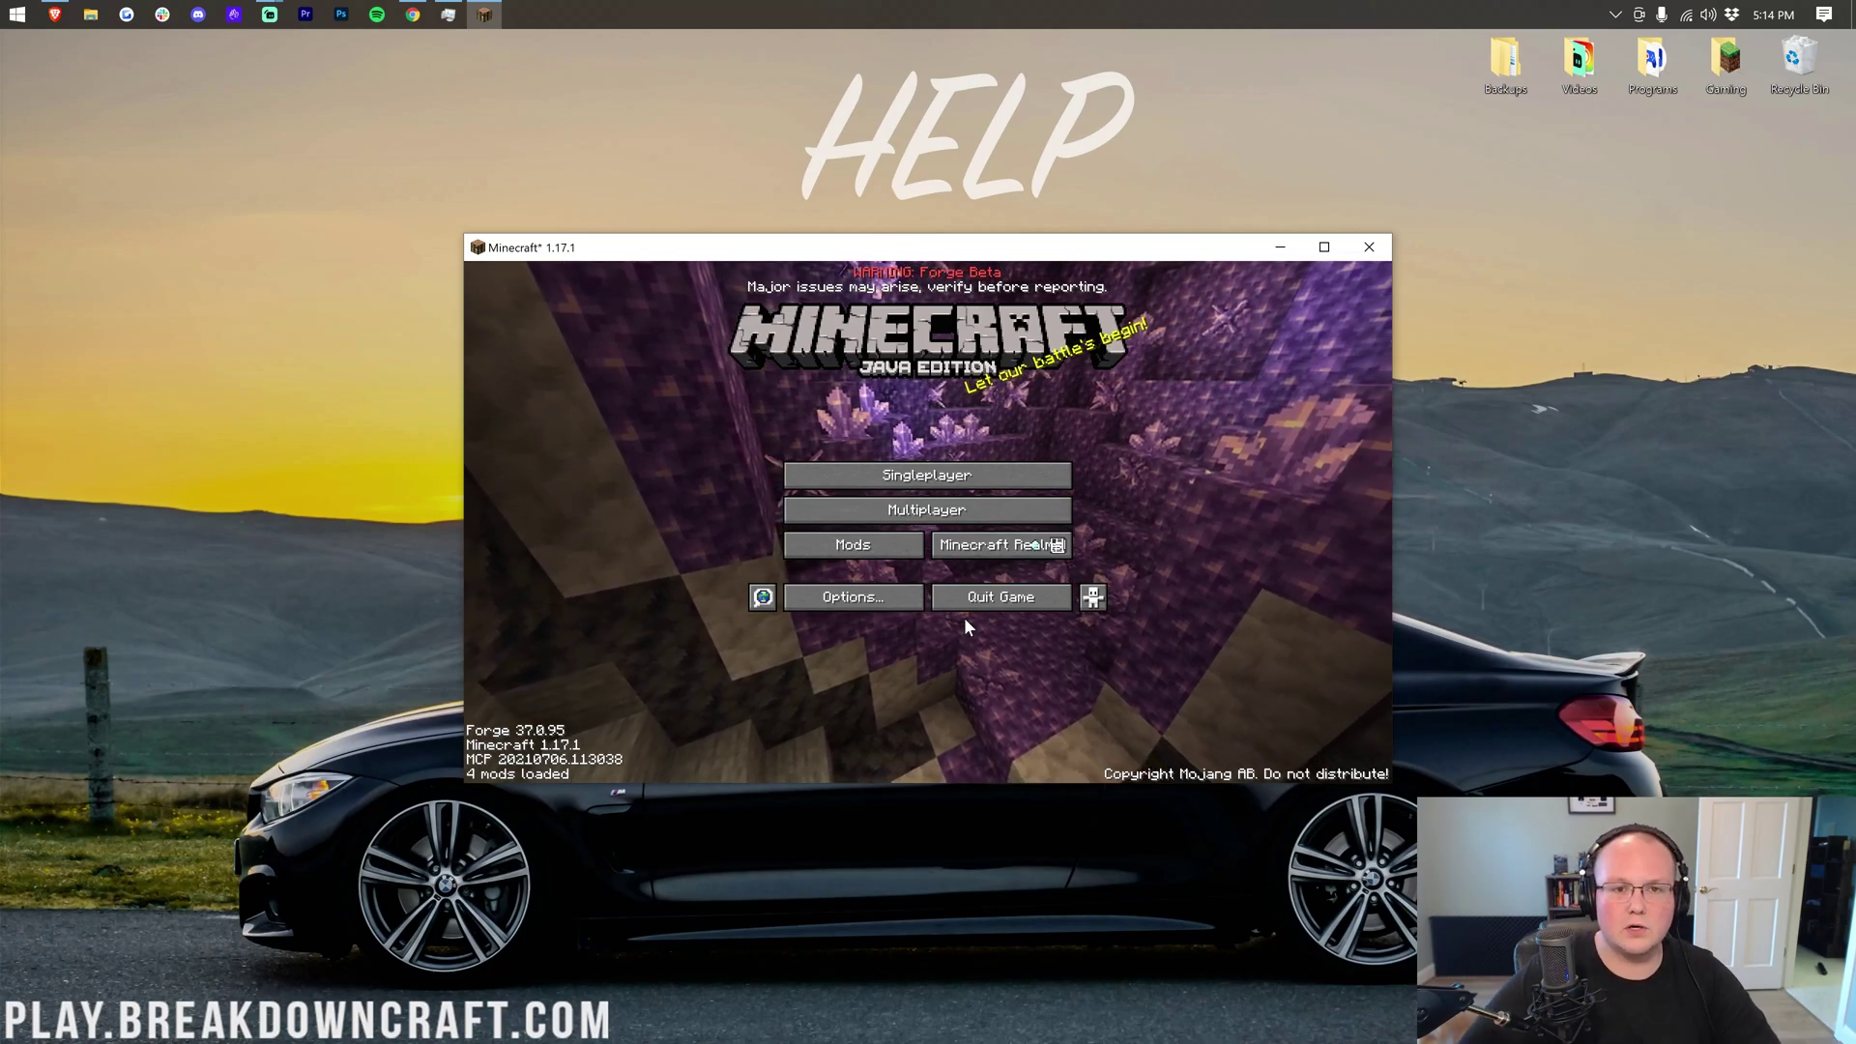
Step: Check the game's Mods list for the WorldEdit and Just Enough Items entries, and return to the title screen
{"action": "left_click", "coordinate": [868, 551]}
{"action": "left_click", "coordinate": [546, 411]}
{"action": "left_click", "coordinate": [531, 435]}
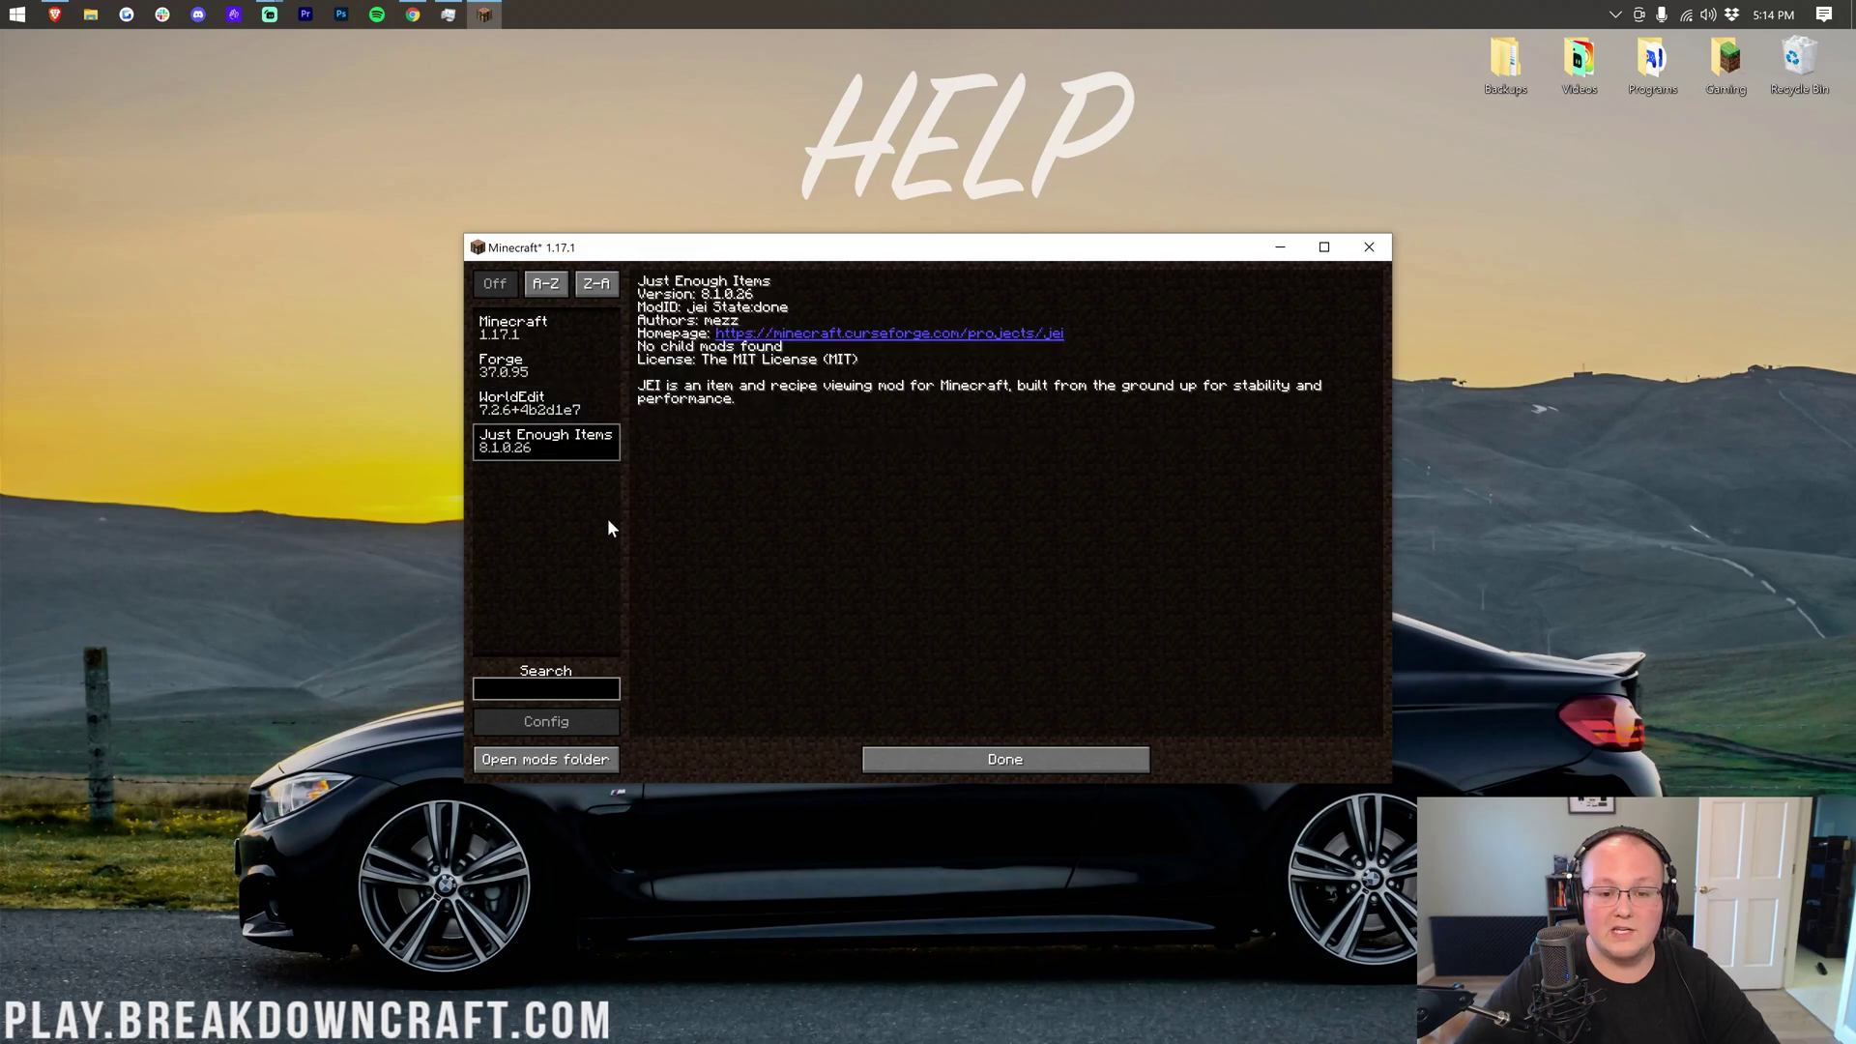
{"action": "left_click", "coordinate": [981, 769]}
Step: Create a new singleplayer world named Mods World in Creative game mode
{"action": "left_click", "coordinate": [913, 481]}
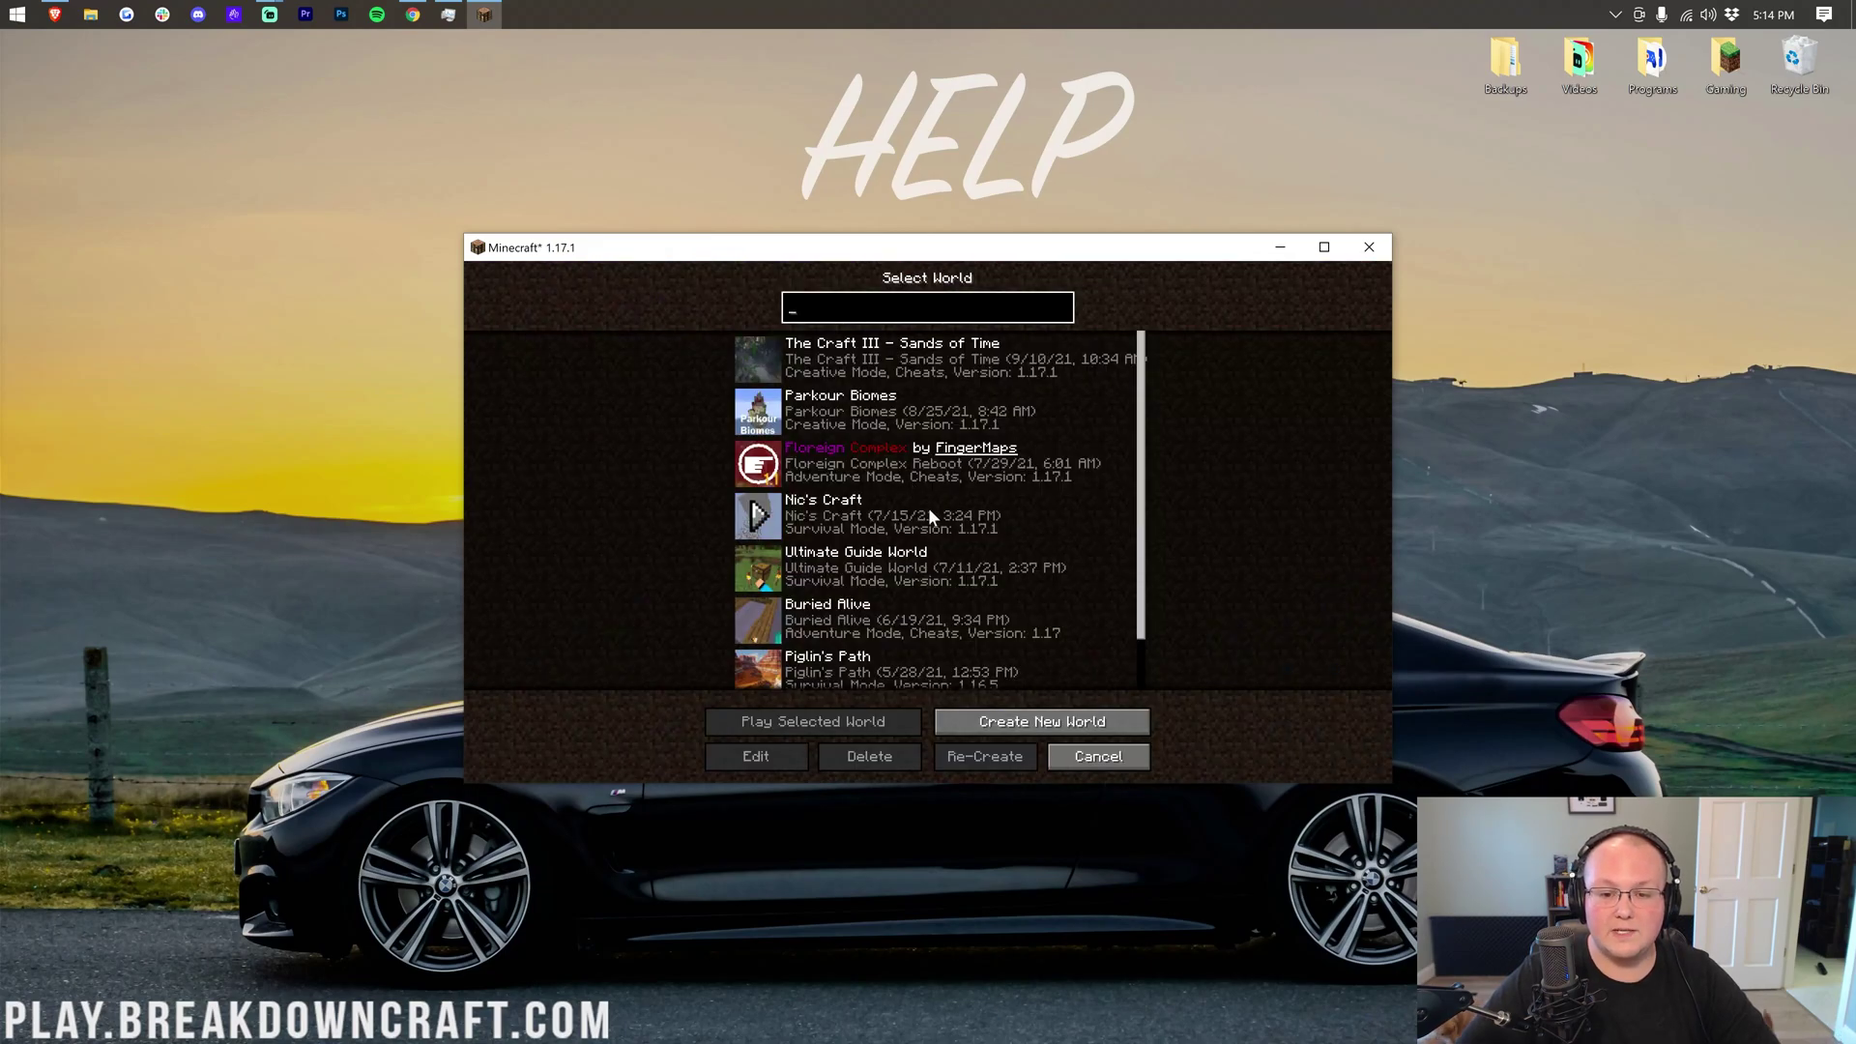
{"action": "left_click", "coordinate": [982, 726]}
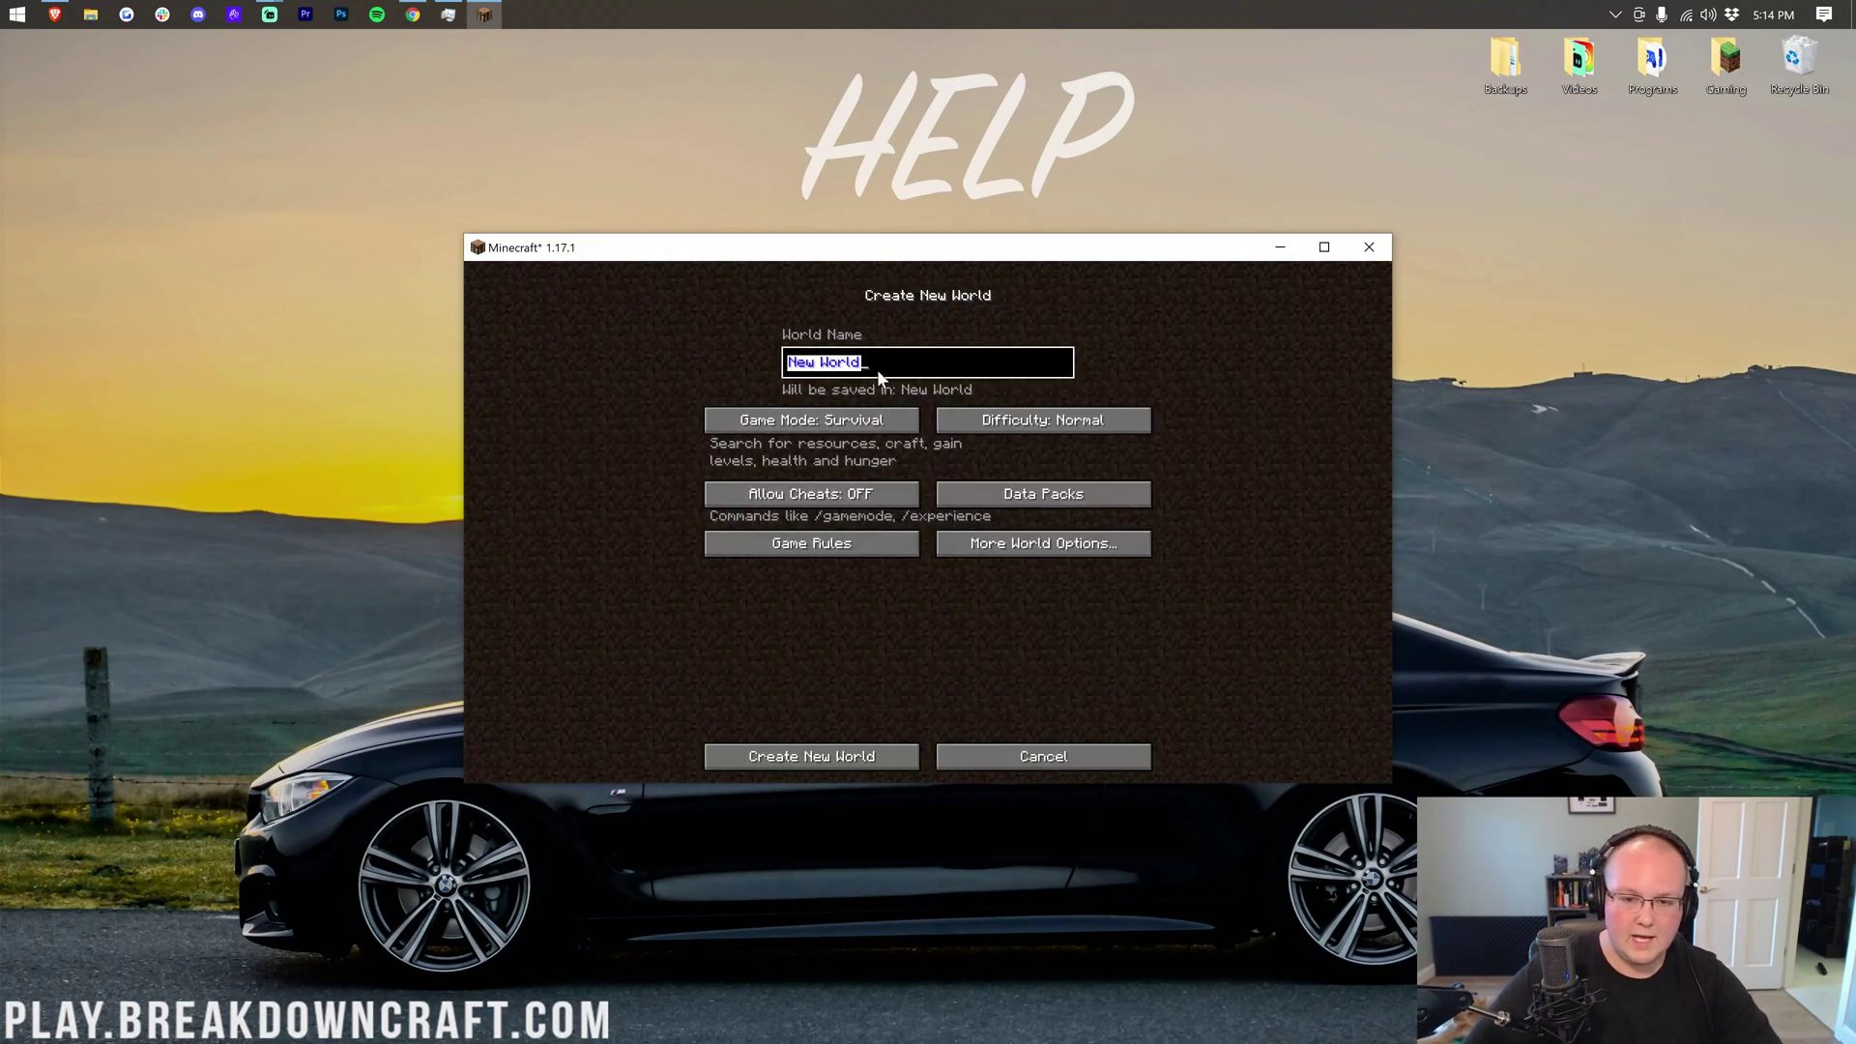
{"action": "type", "text": "Mods Worlds"}
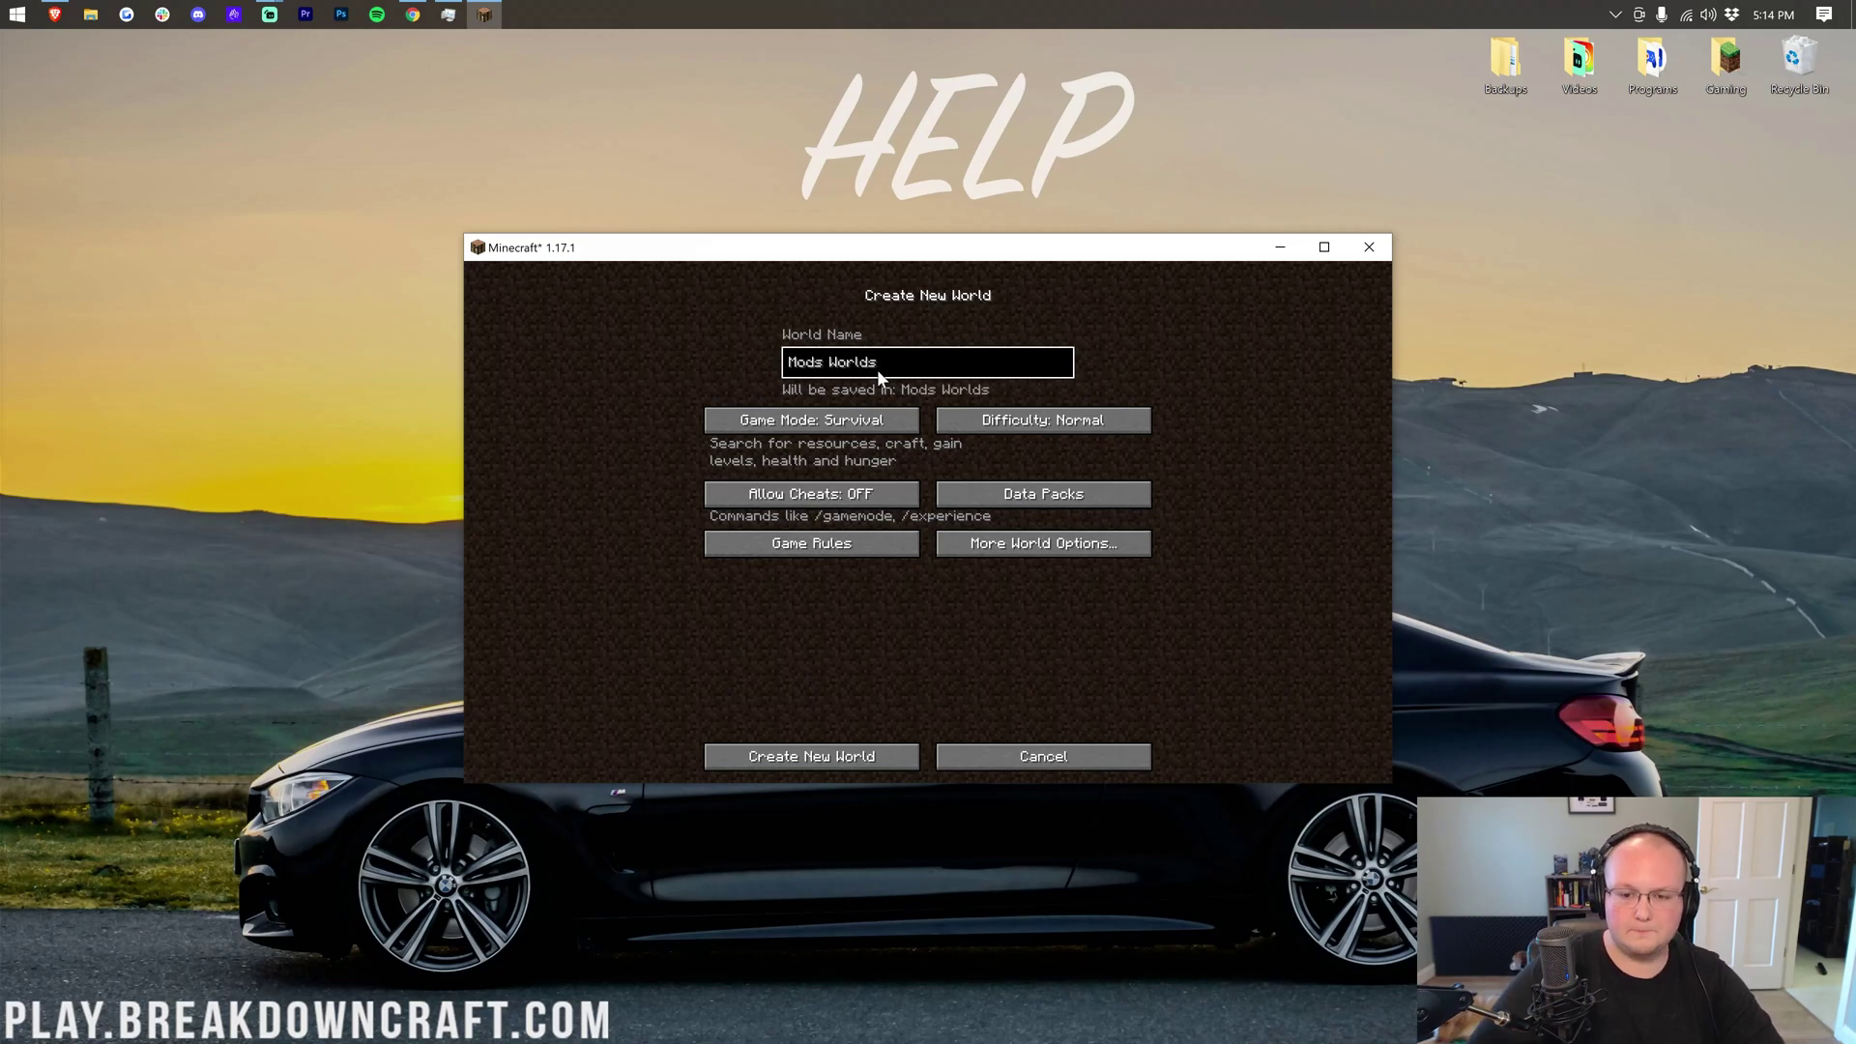
{"action": "key", "text": "BackSpace"}
{"action": "left_click", "coordinate": [875, 423]}
{"action": "left_click", "coordinate": [875, 424]}
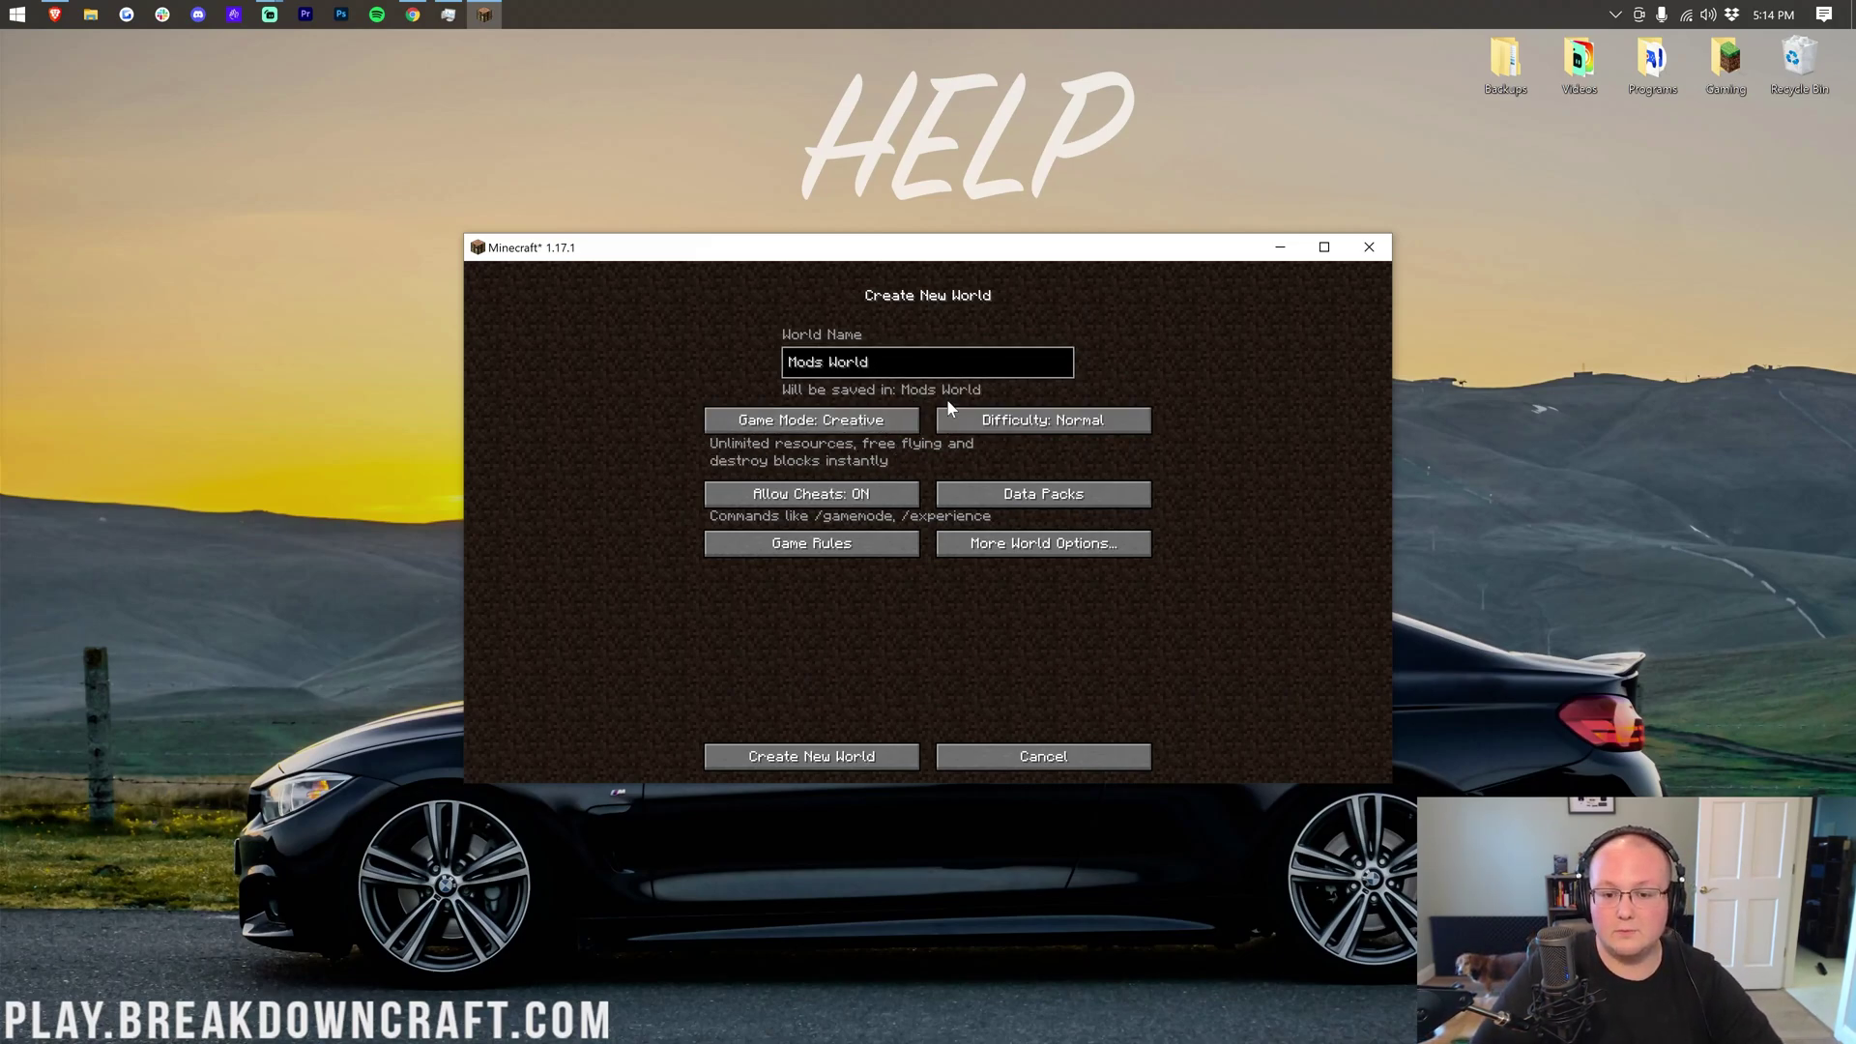
{"action": "left_click", "coordinate": [870, 758]}
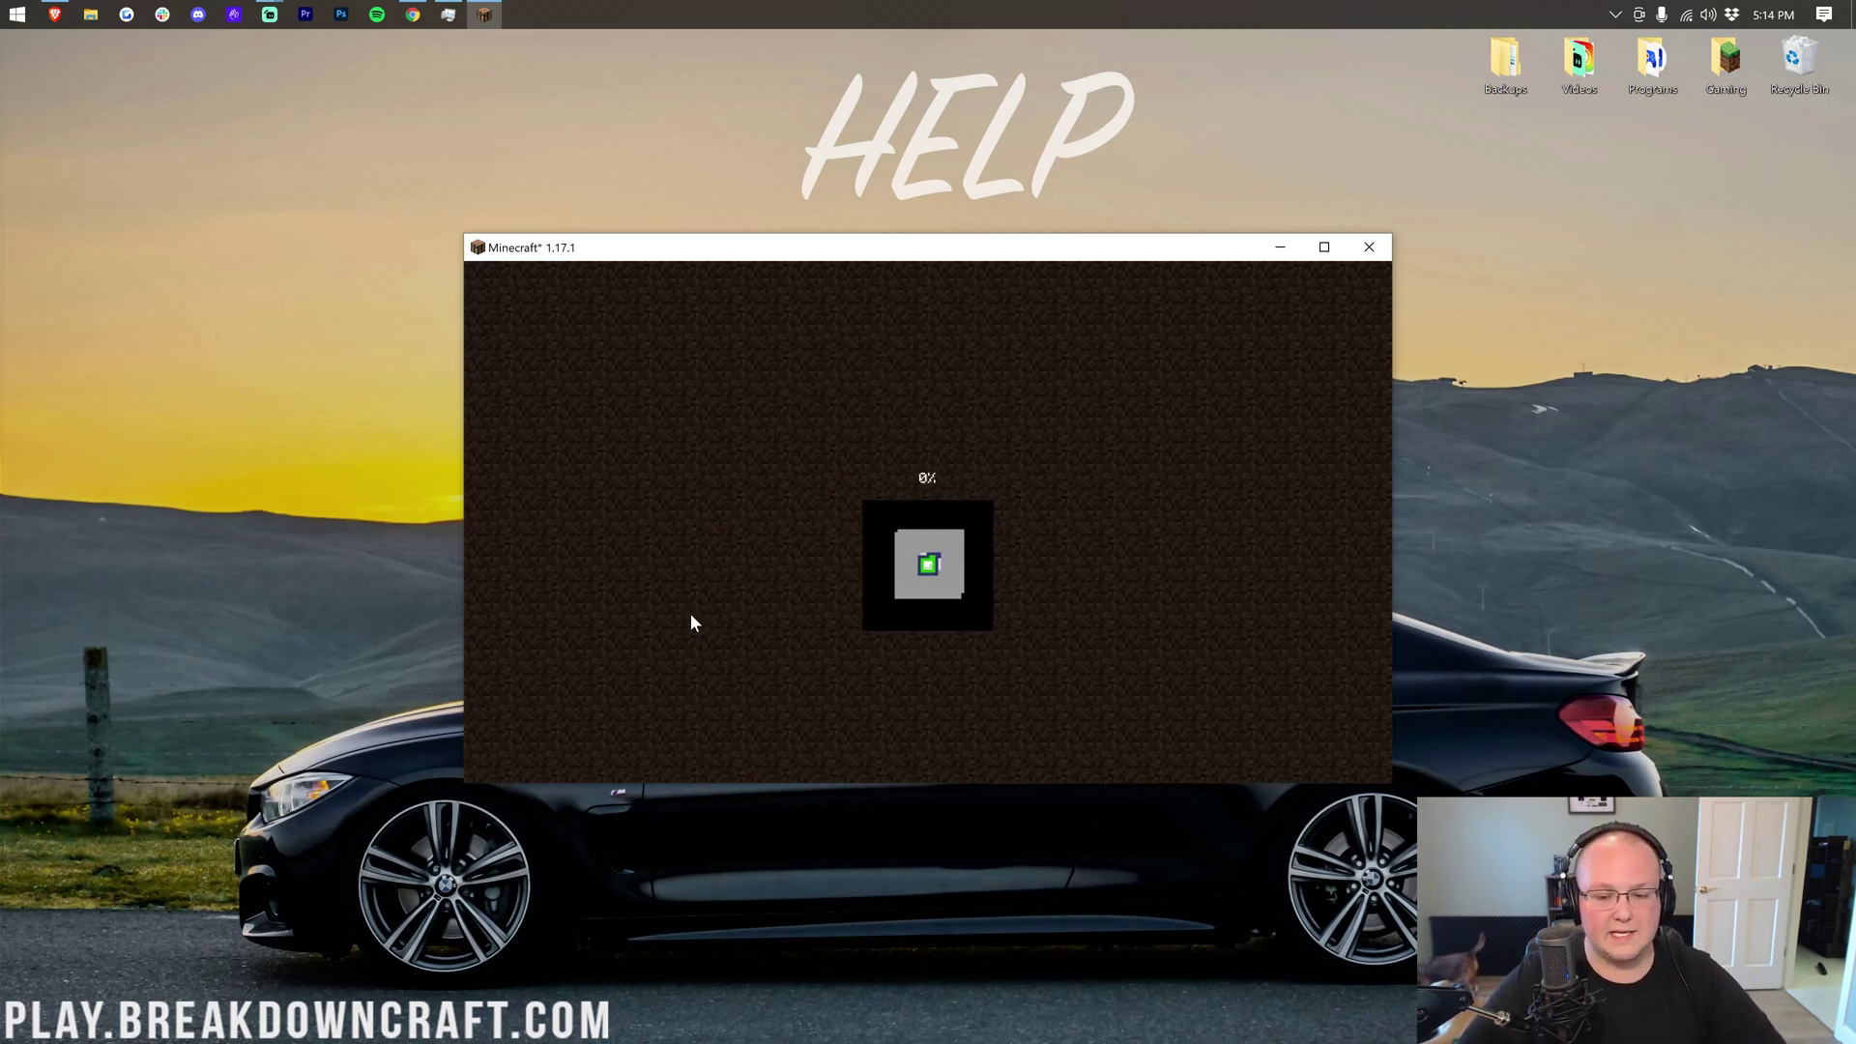
Step: View the JEI item list beside the creative inventory, close it and set the game mode to survival
{"action": "key", "text": "e"}
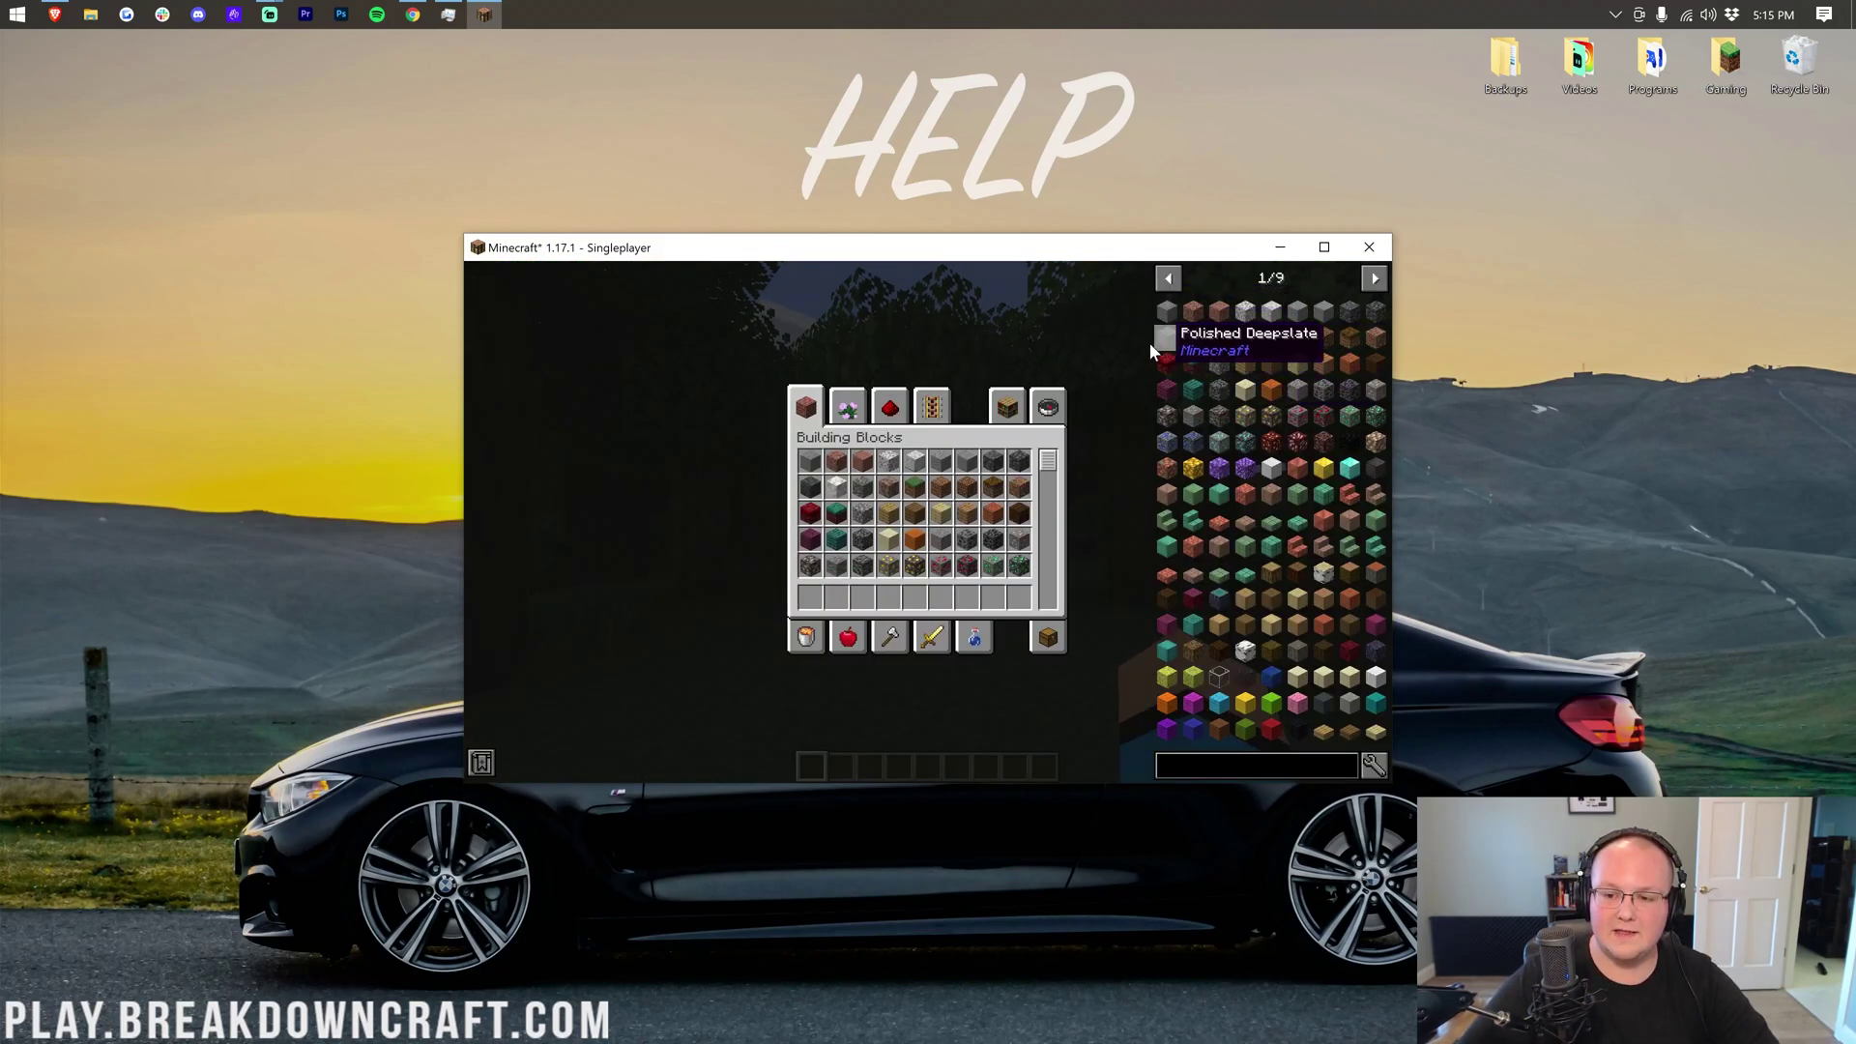
{"action": "key", "text": "e"}
{"action": "key", "text": "slash"}
{"action": "type", "text": "game"}
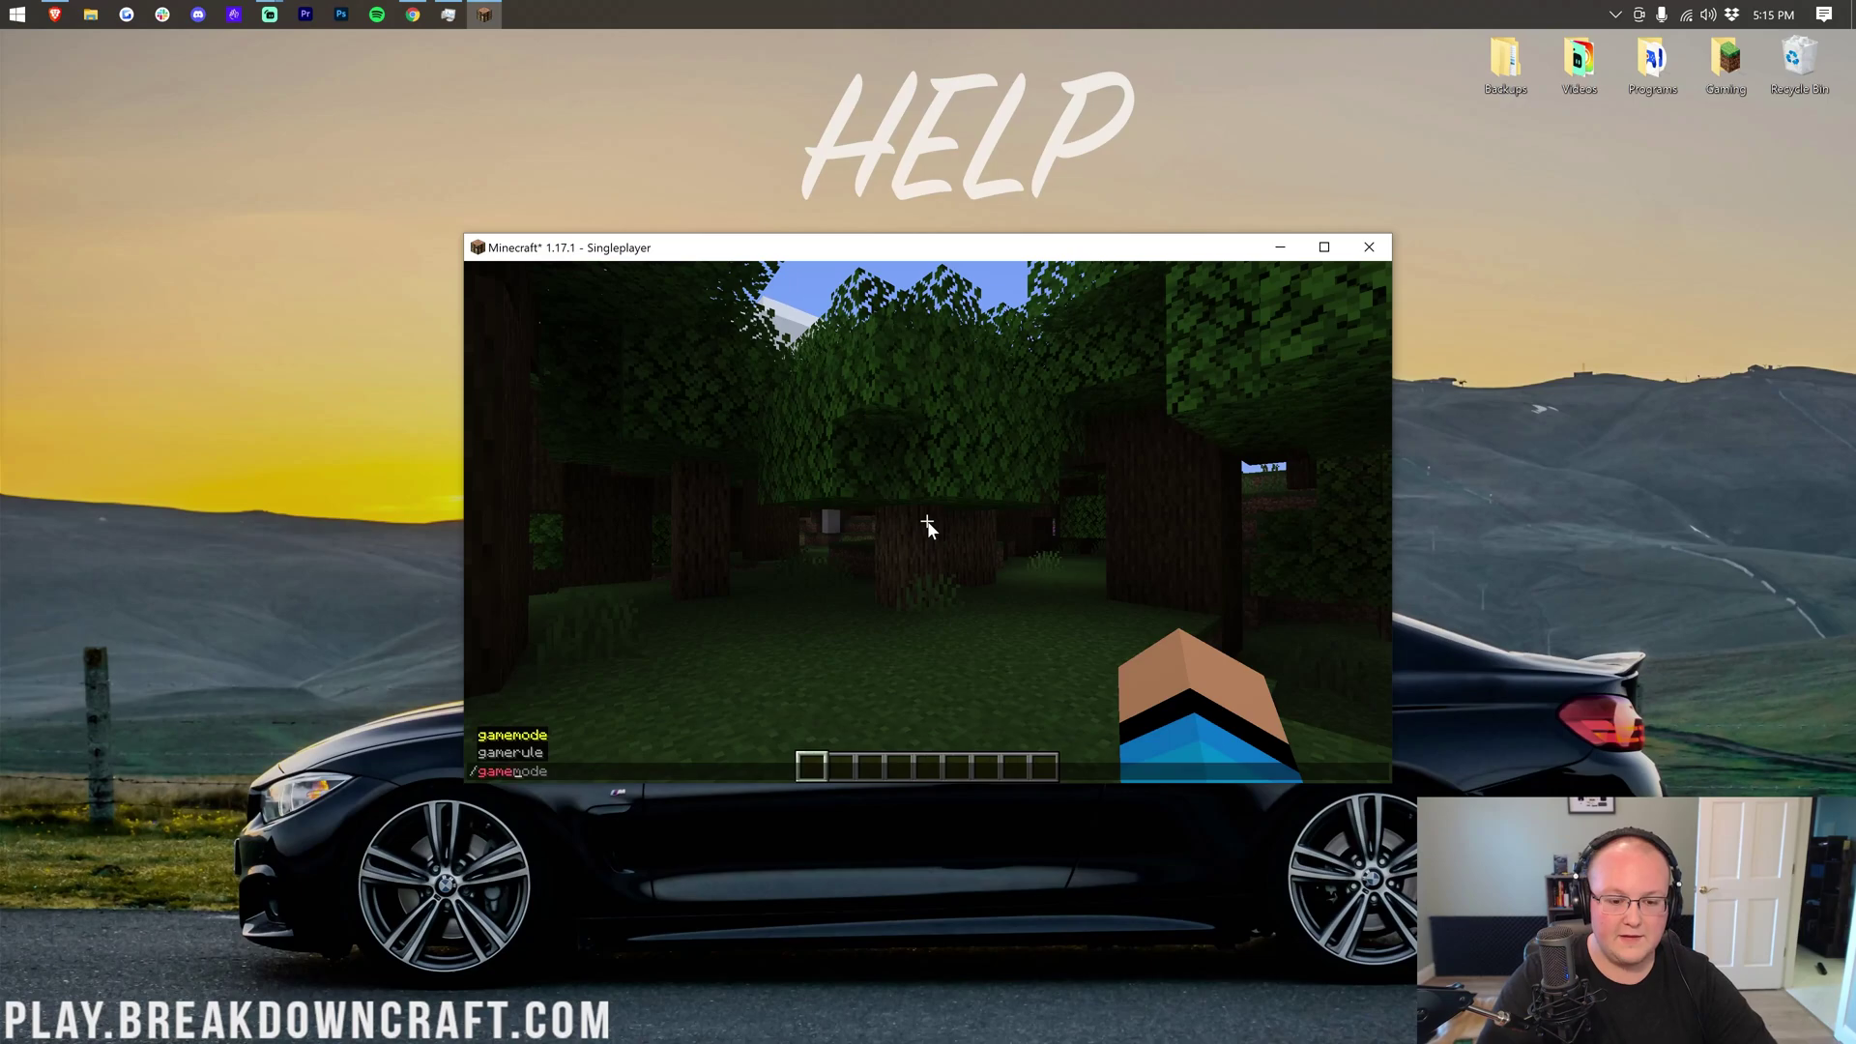
{"action": "type", "text": "mode survival"}
{"action": "key", "text": "Return"}
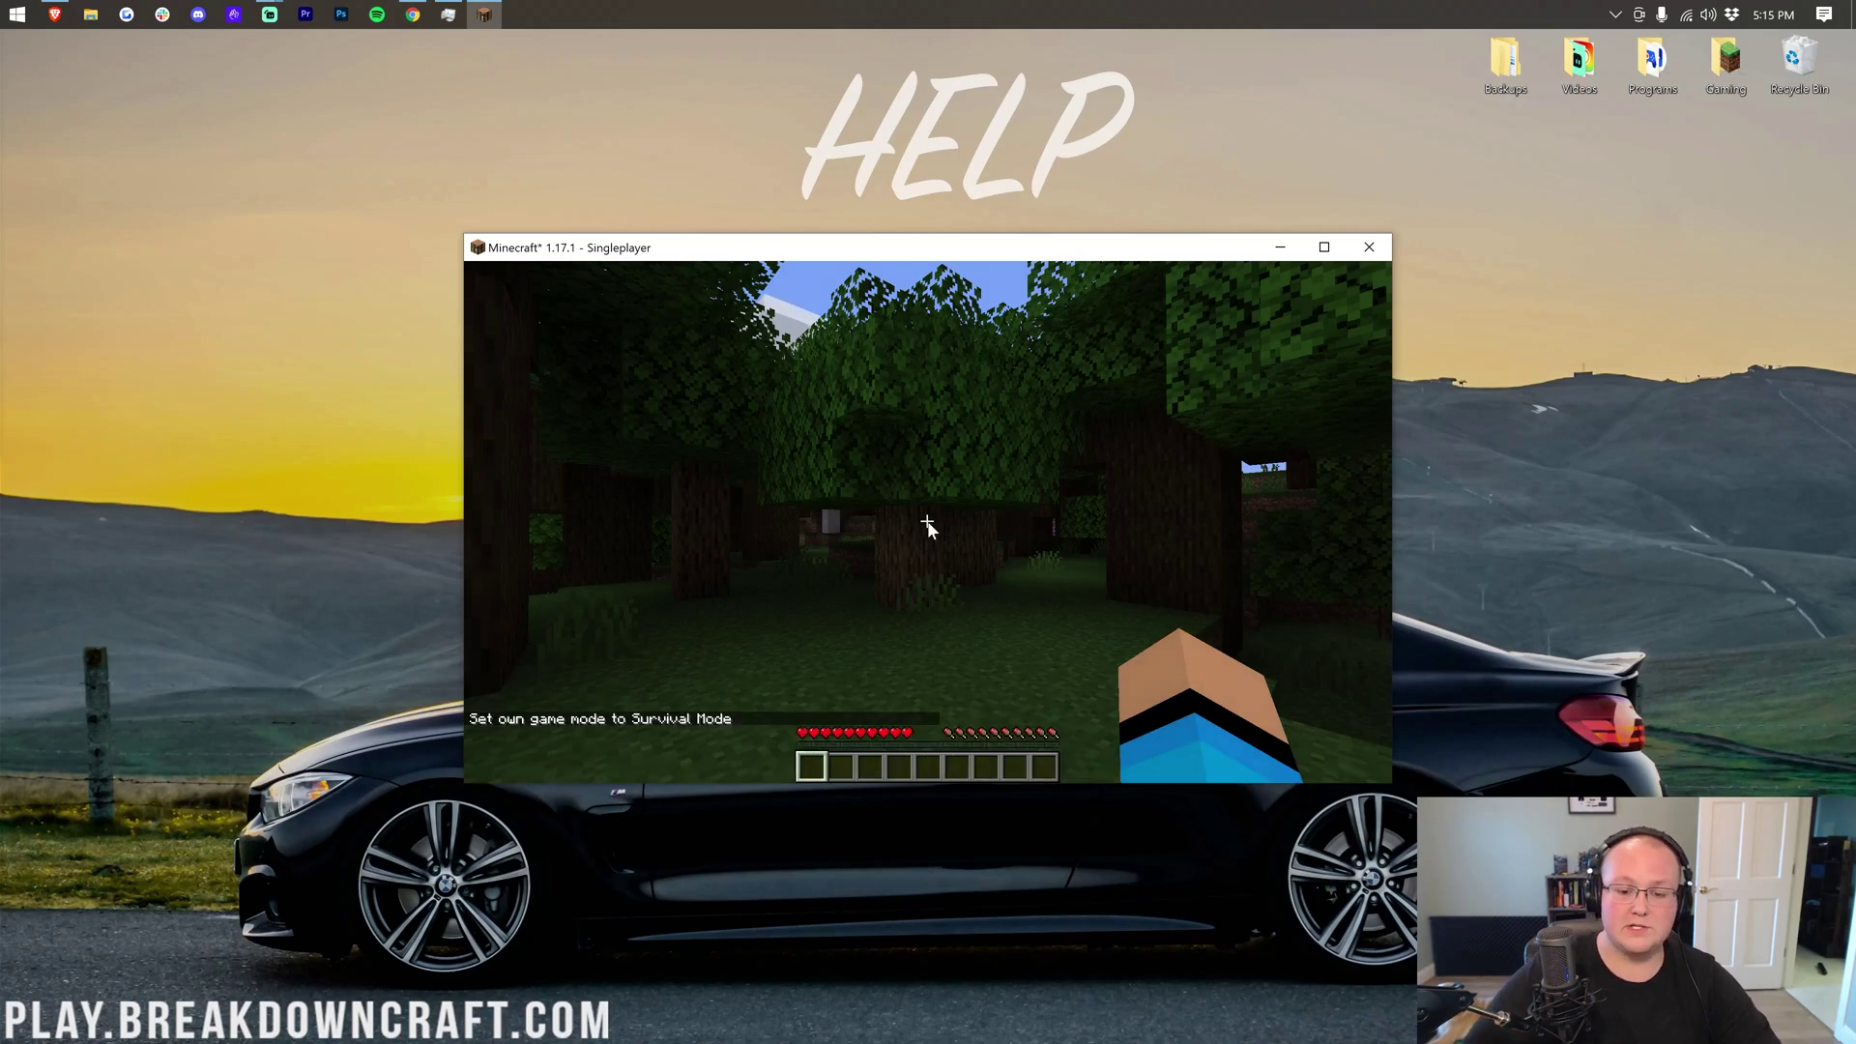
Step: Look up the JEI crafting recipes for a green cut copper block, the oak slab and its planks
{"action": "key", "text": "e"}
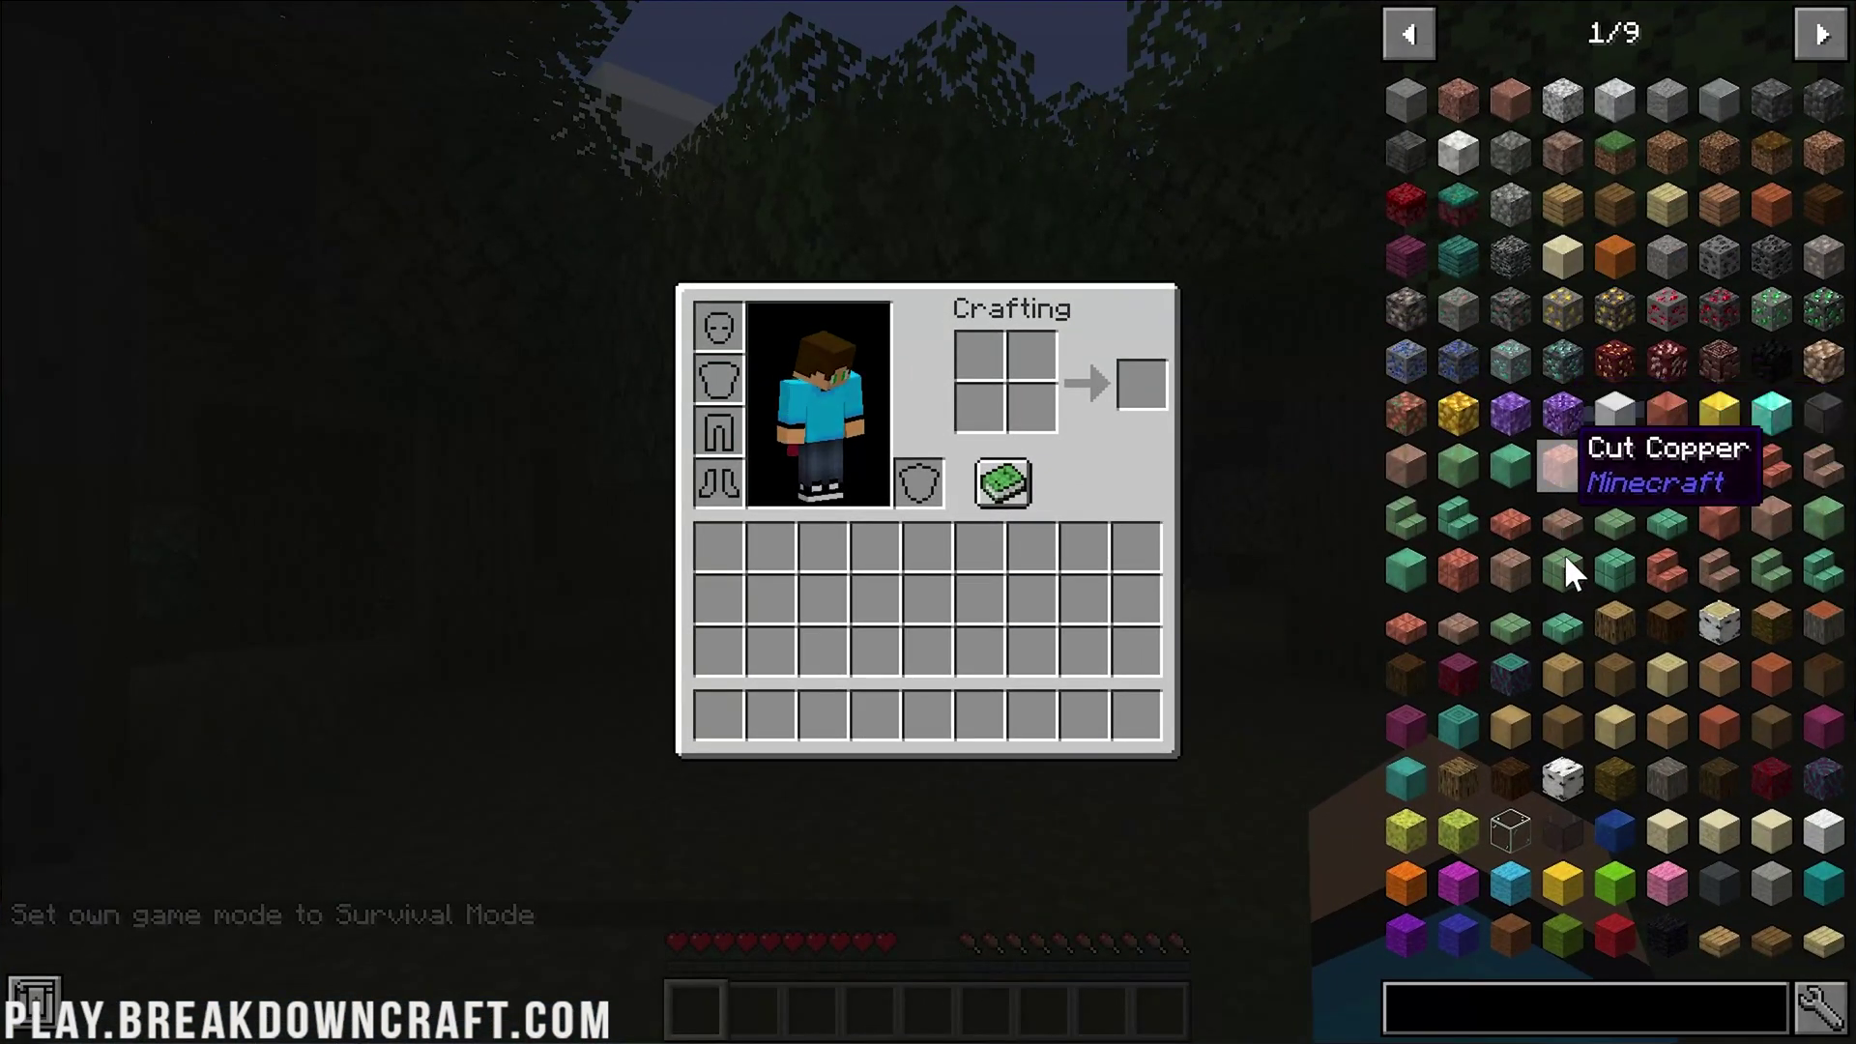
{"action": "left_click", "coordinate": [1515, 556]}
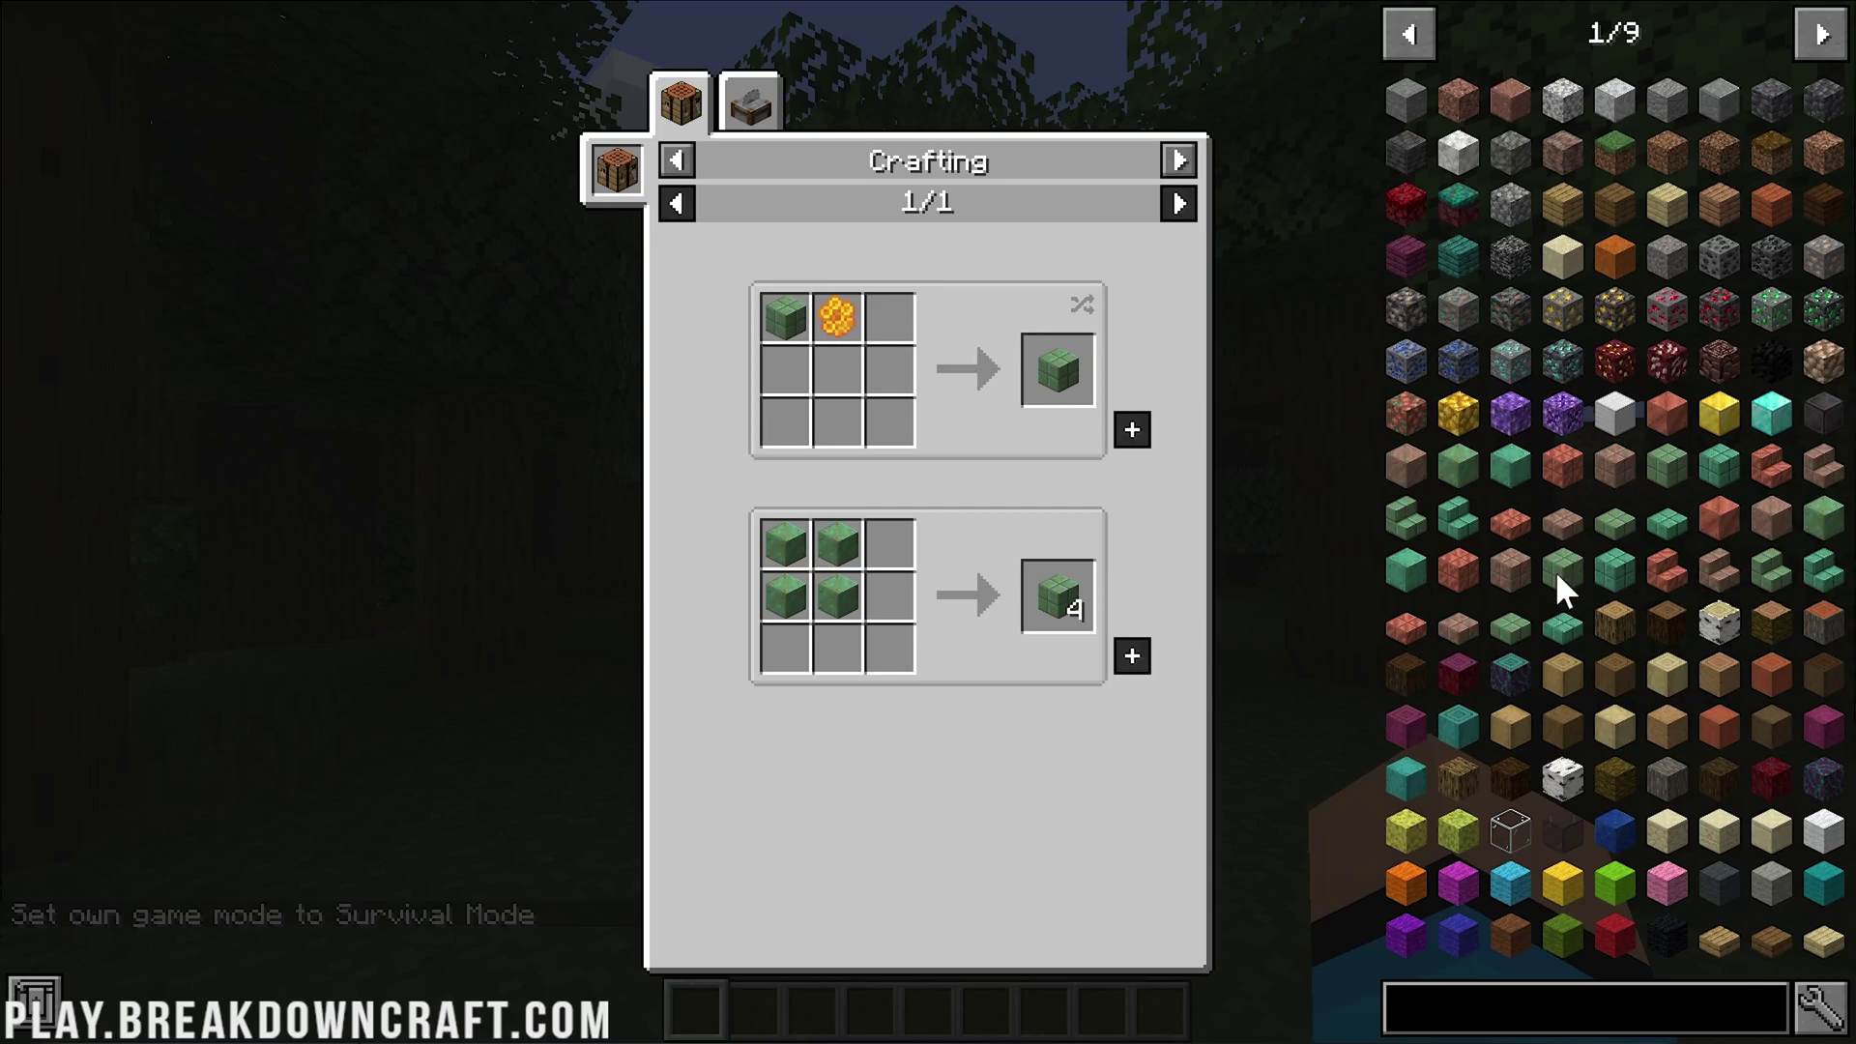
{"action": "left_click", "coordinate": [1720, 939]}
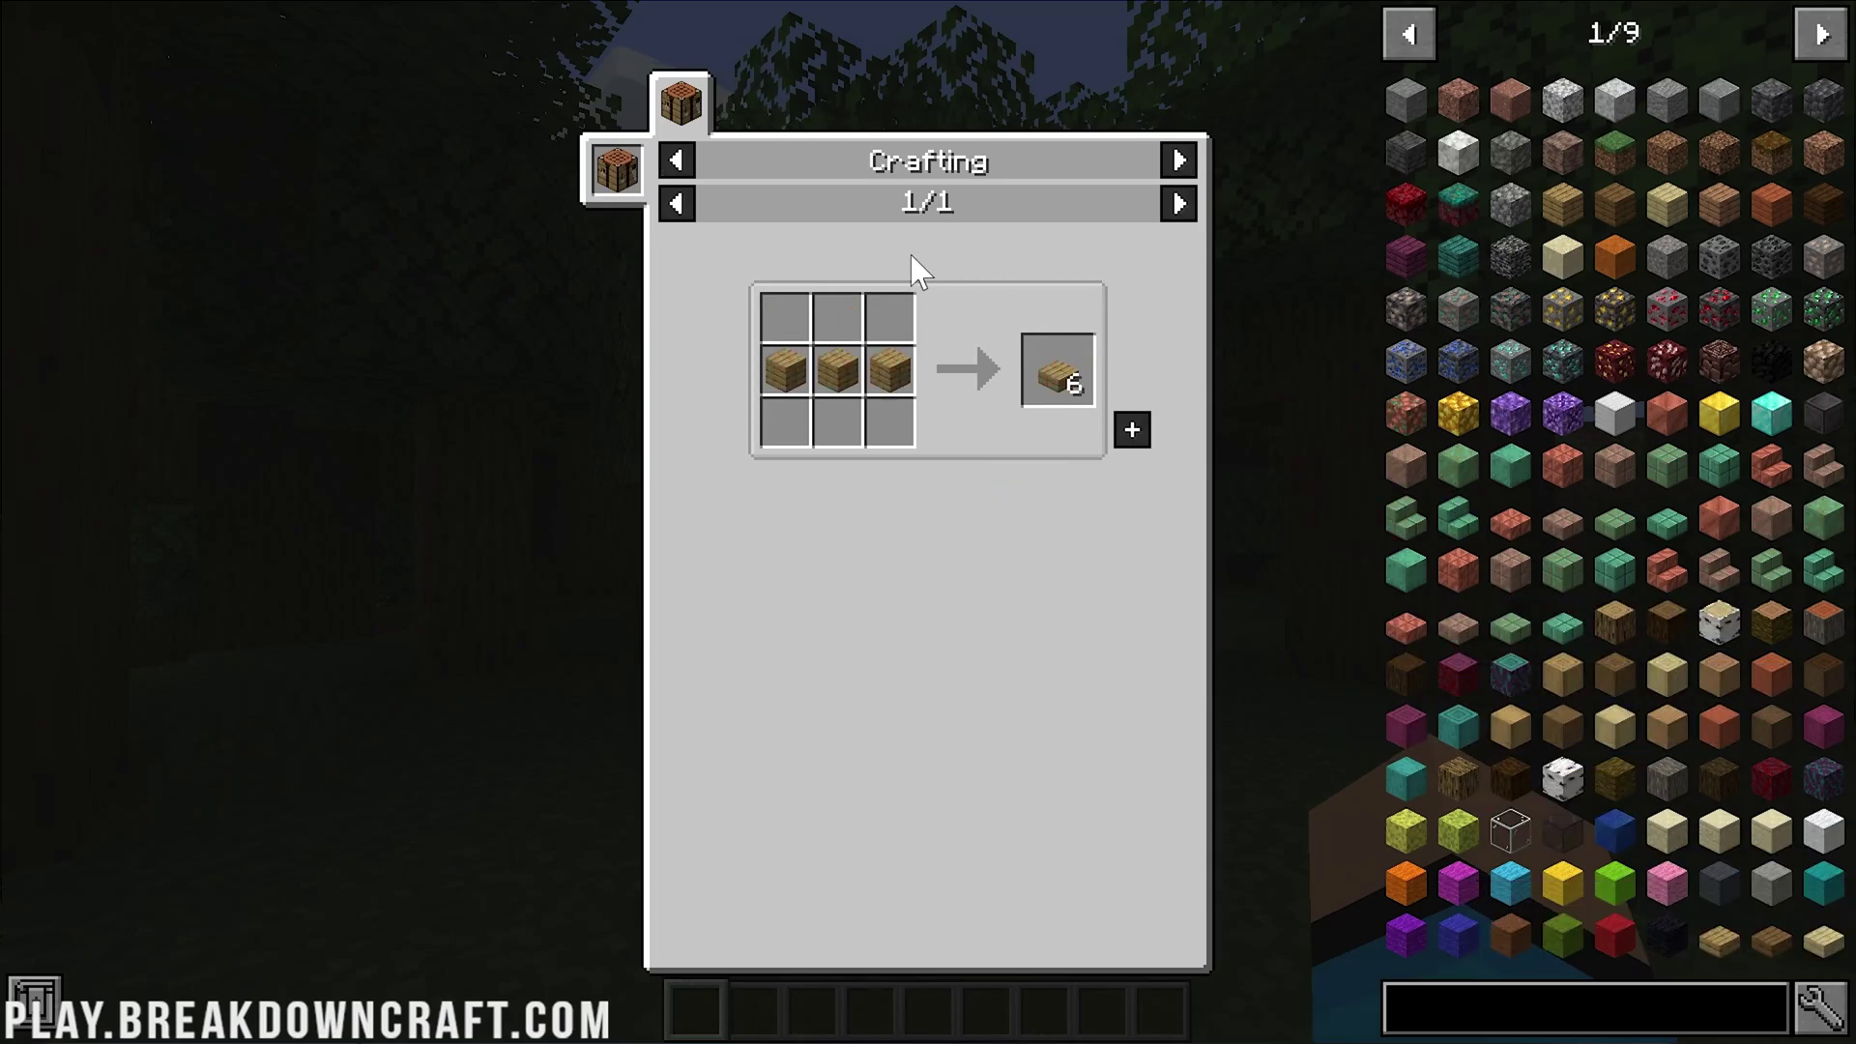
{"action": "left_click", "coordinate": [835, 362]}
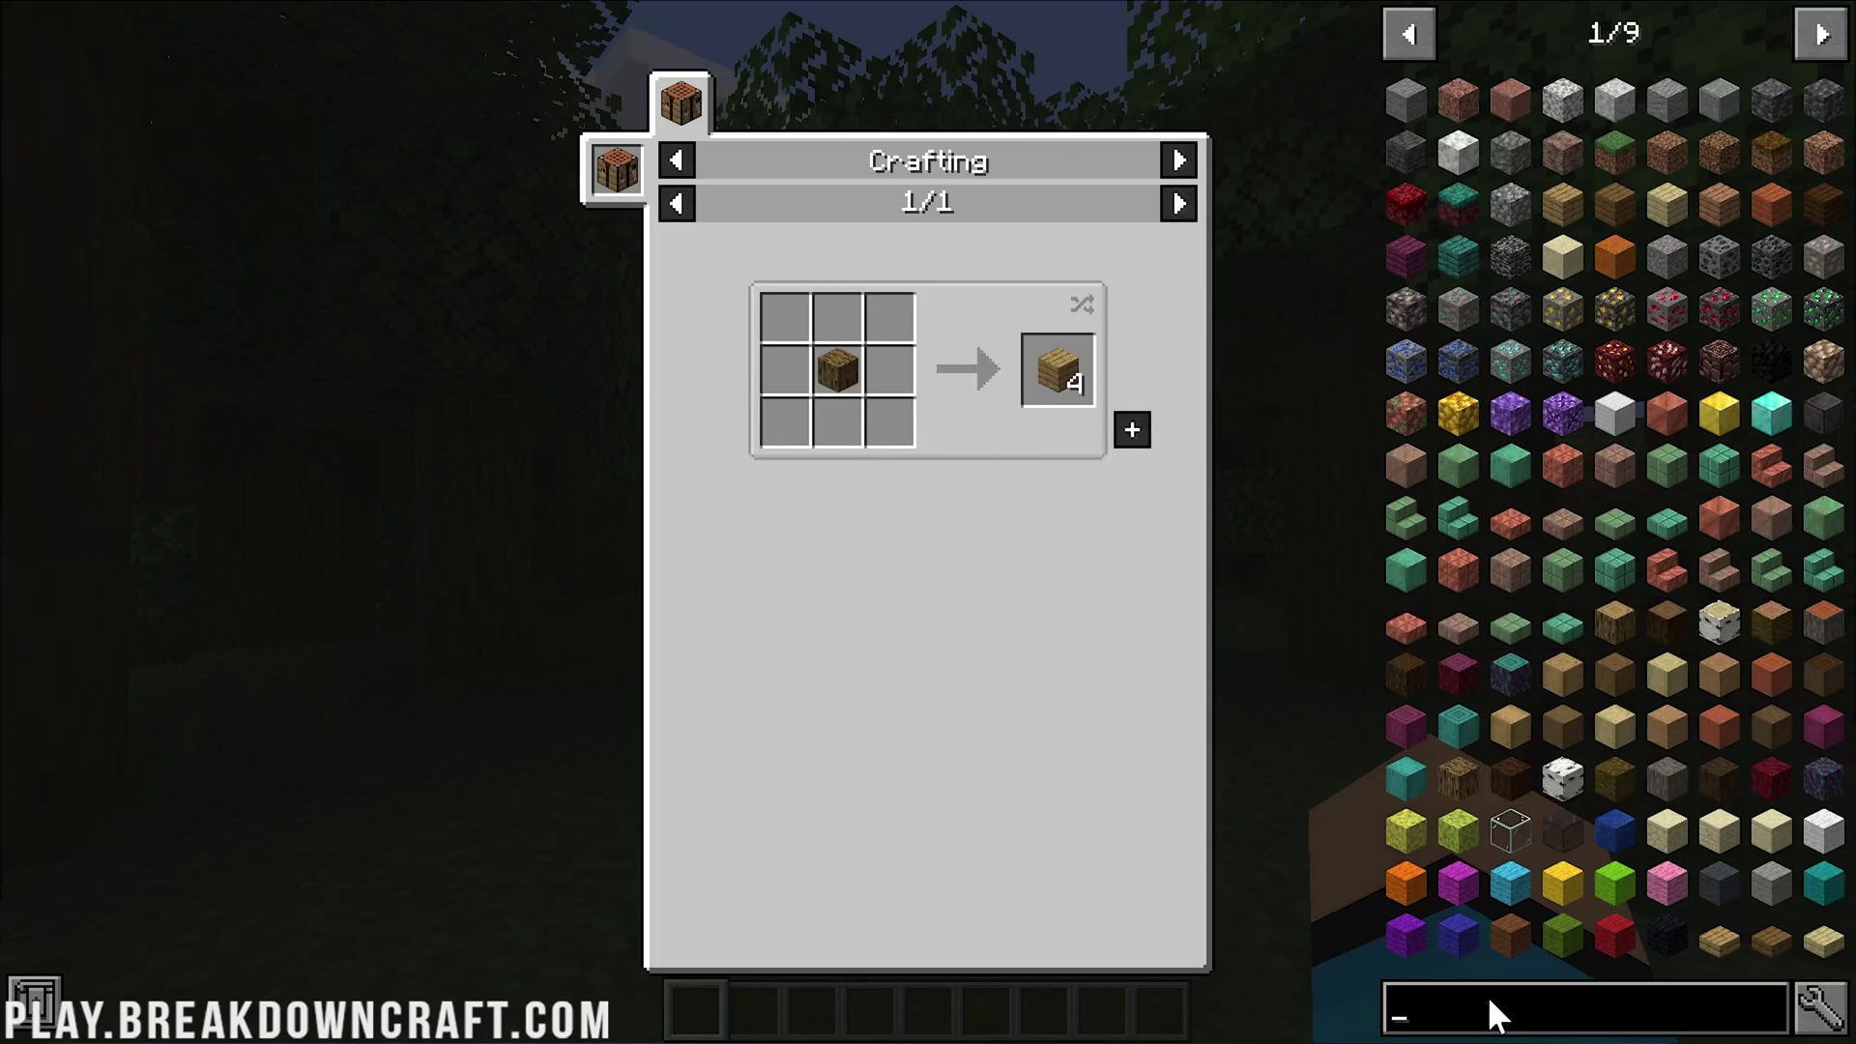
Step: Filter the JEI items by "ench", view the recipes for the enchanting table, book and paper, and close the inventory
{"action": "type", "text": "en"}
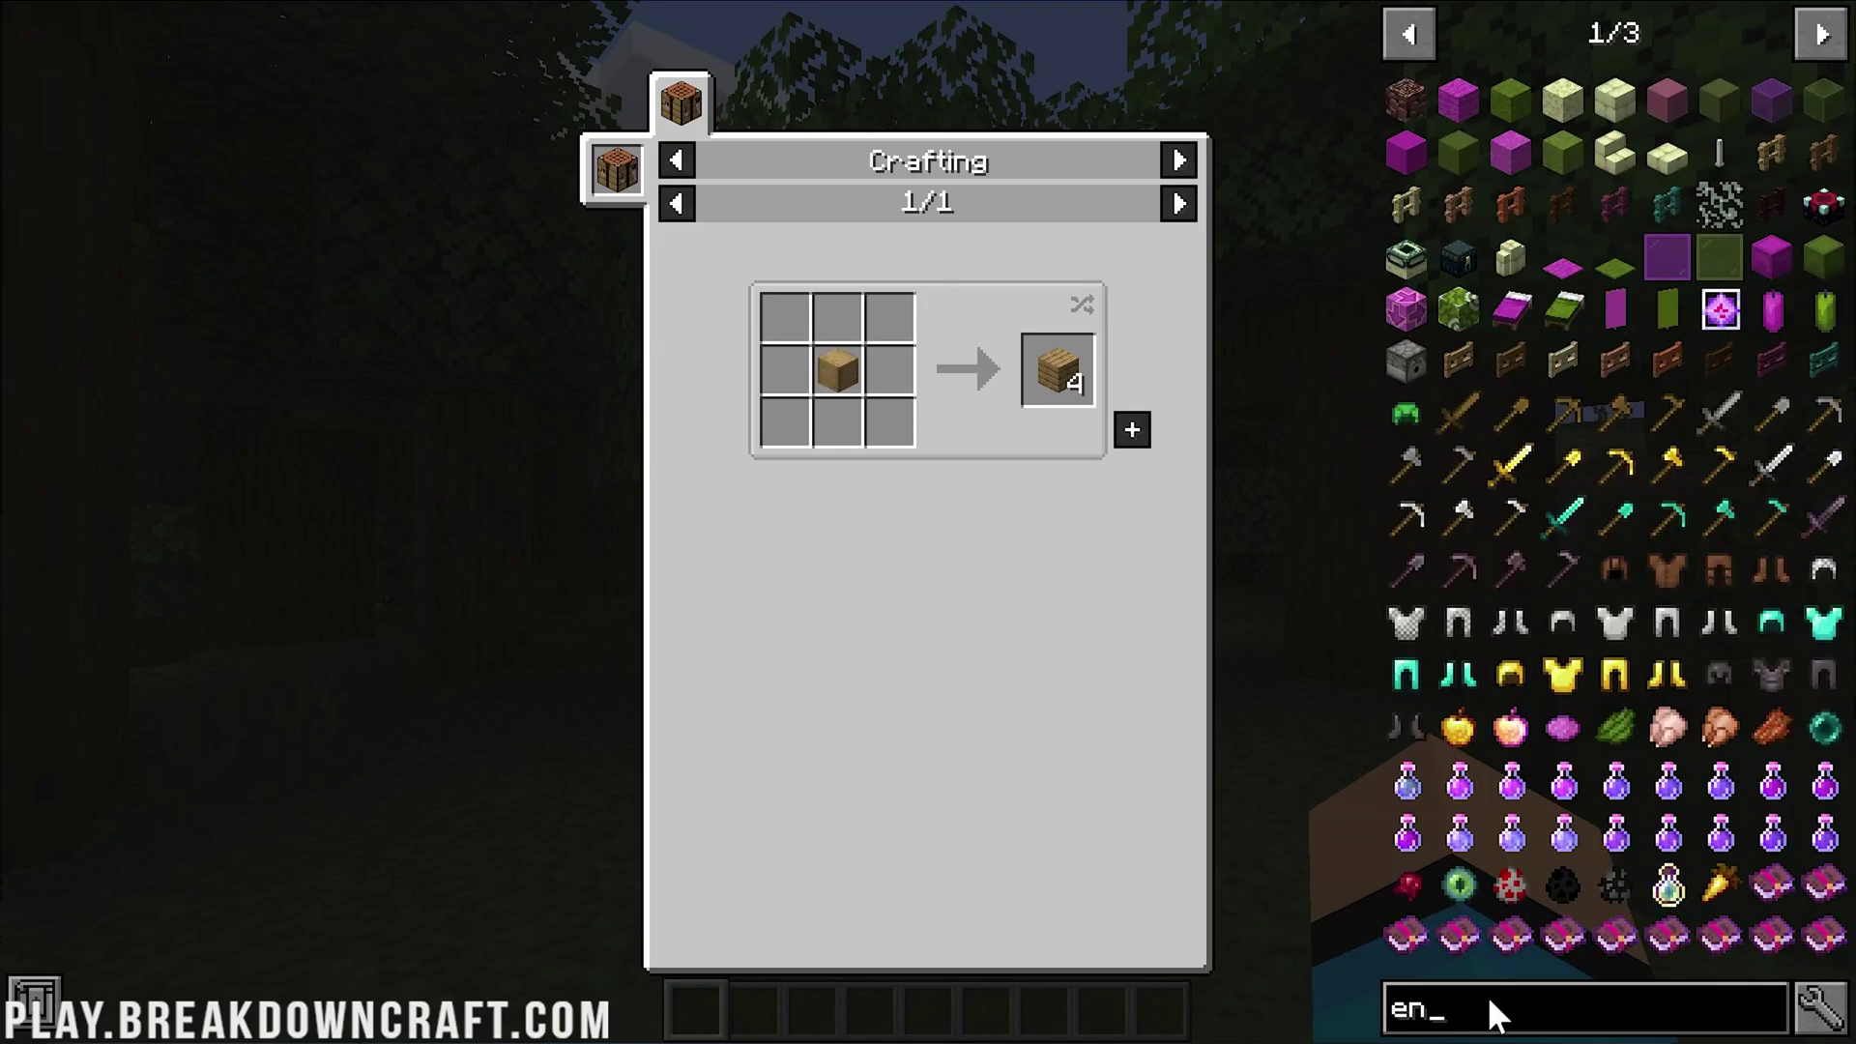
{"action": "type", "text": "ch"}
{"action": "left_click", "coordinate": [1407, 100]}
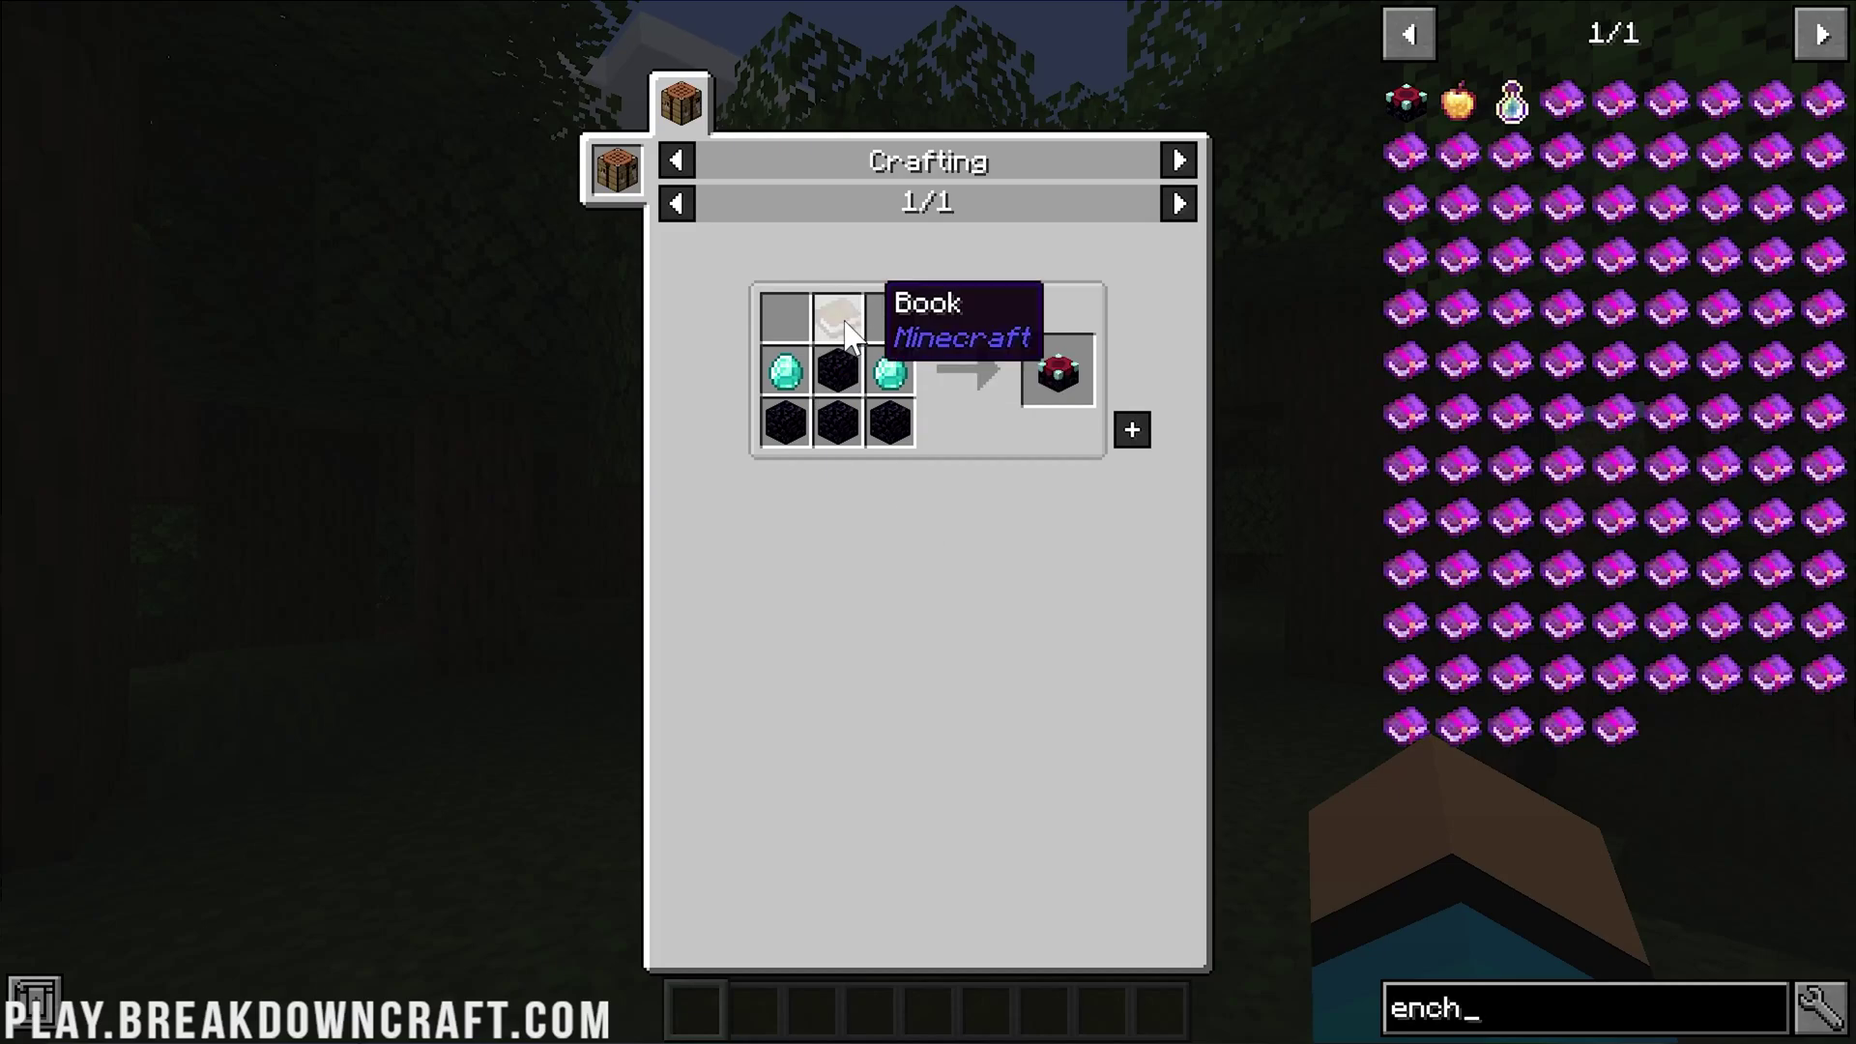
{"action": "left_click", "coordinate": [846, 333]}
{"action": "left_click", "coordinate": [837, 321]}
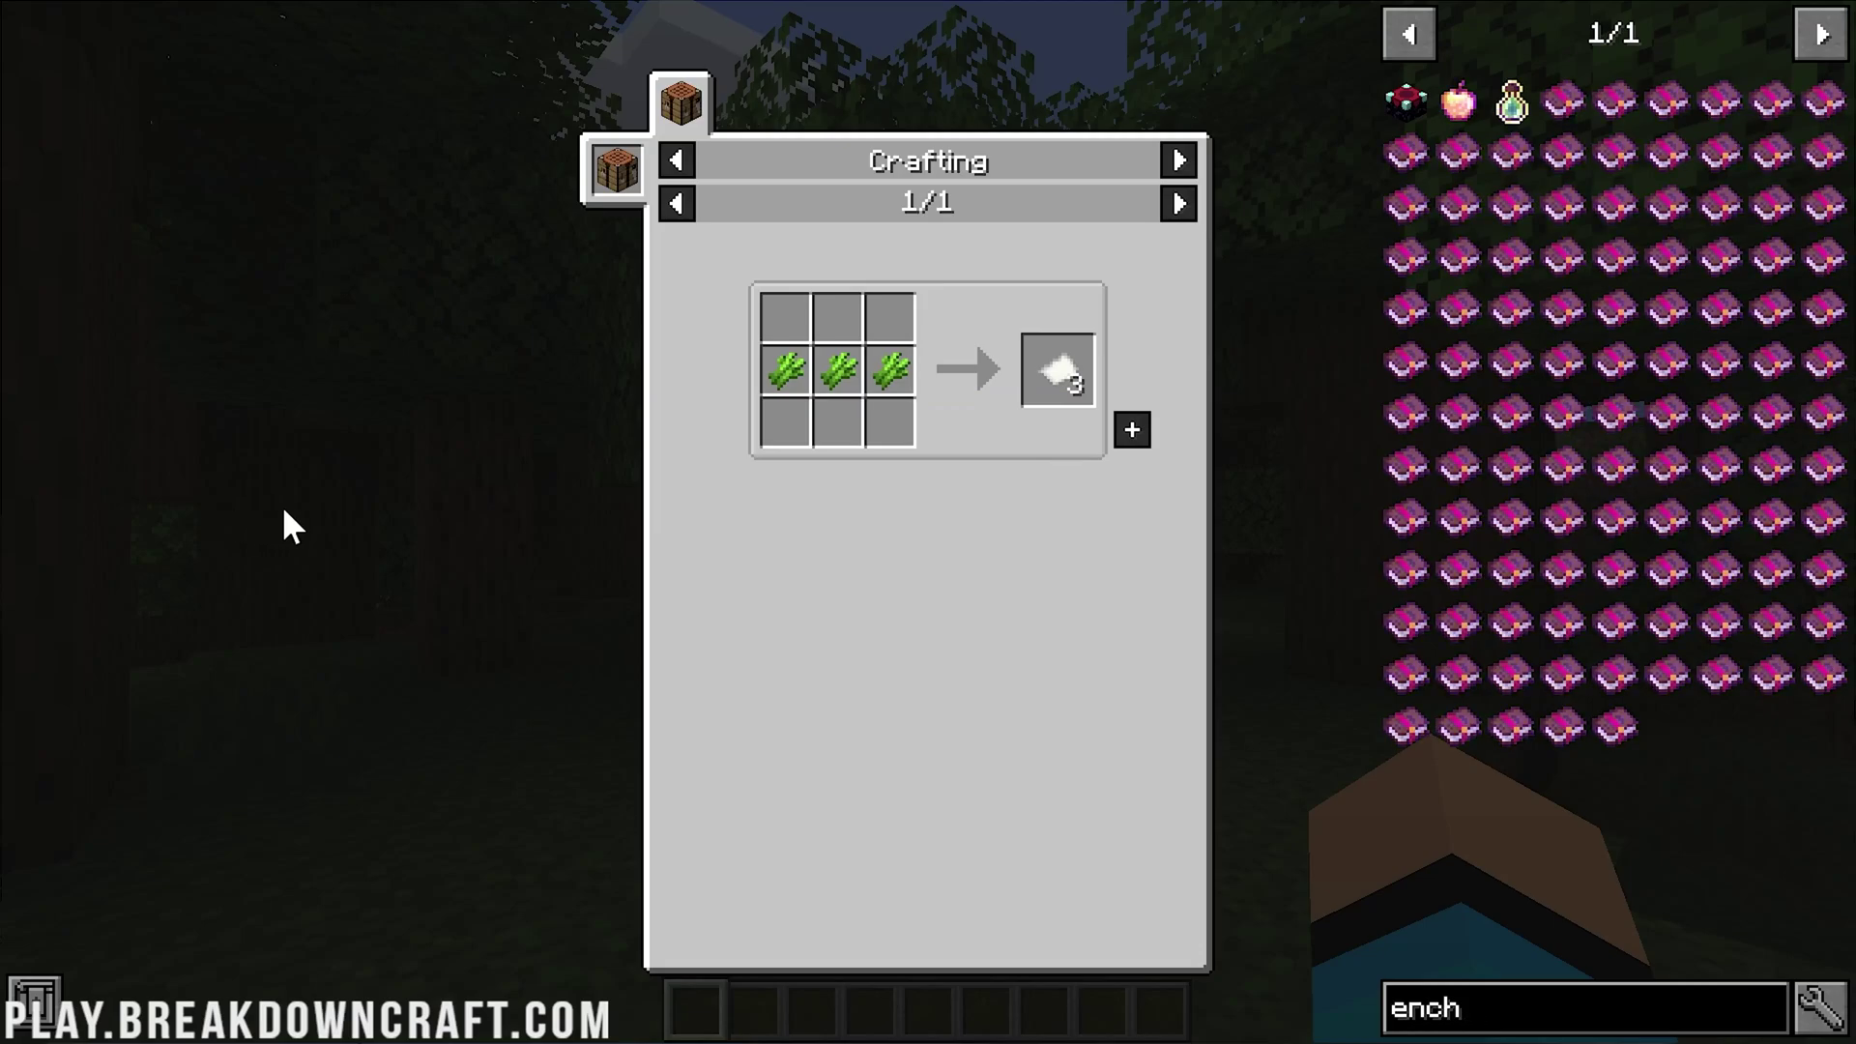
{"action": "key", "text": "Escape"}
{"action": "key", "text": "Escape"}
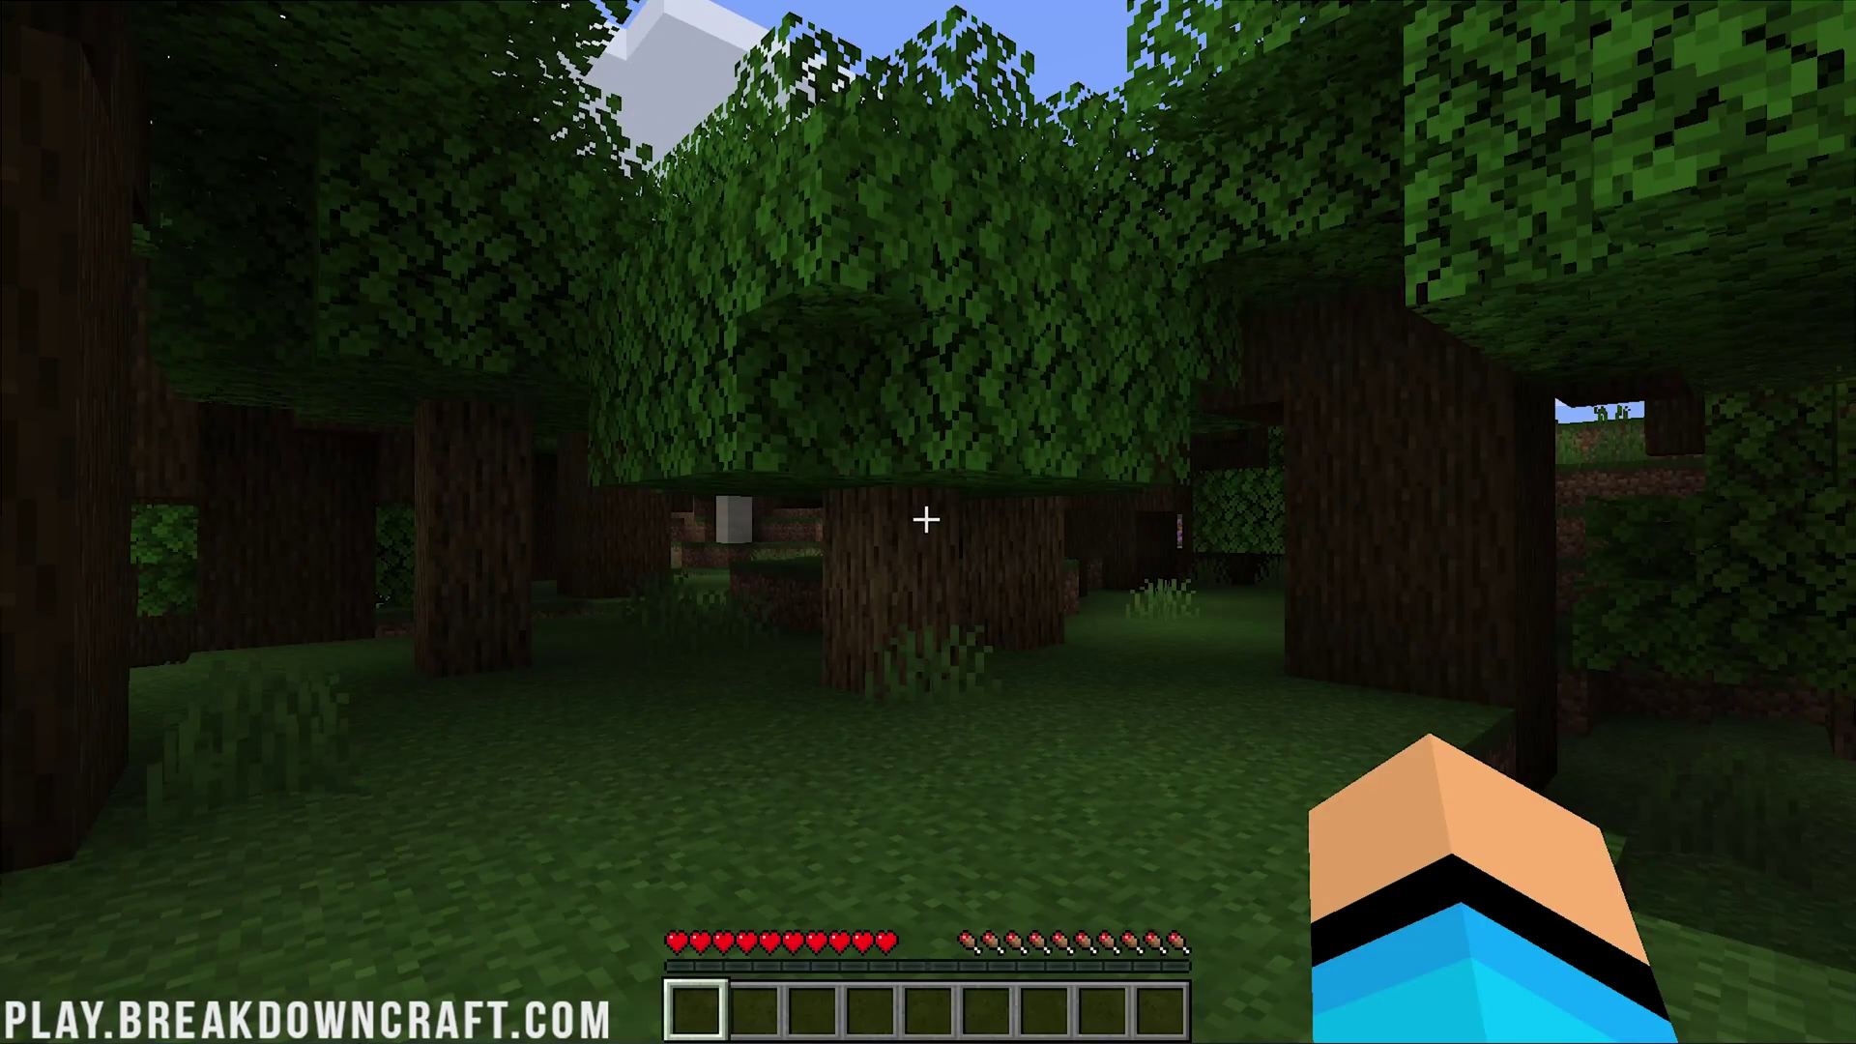
Step: Set the game mode to creative with the gamemode command
{"action": "key", "text": "slash"}
{"action": "type", "text": "gam"}
{"action": "key", "text": "Tab"}
{"action": "type", "text": "creative"}
{"action": "key", "text": "Return"}
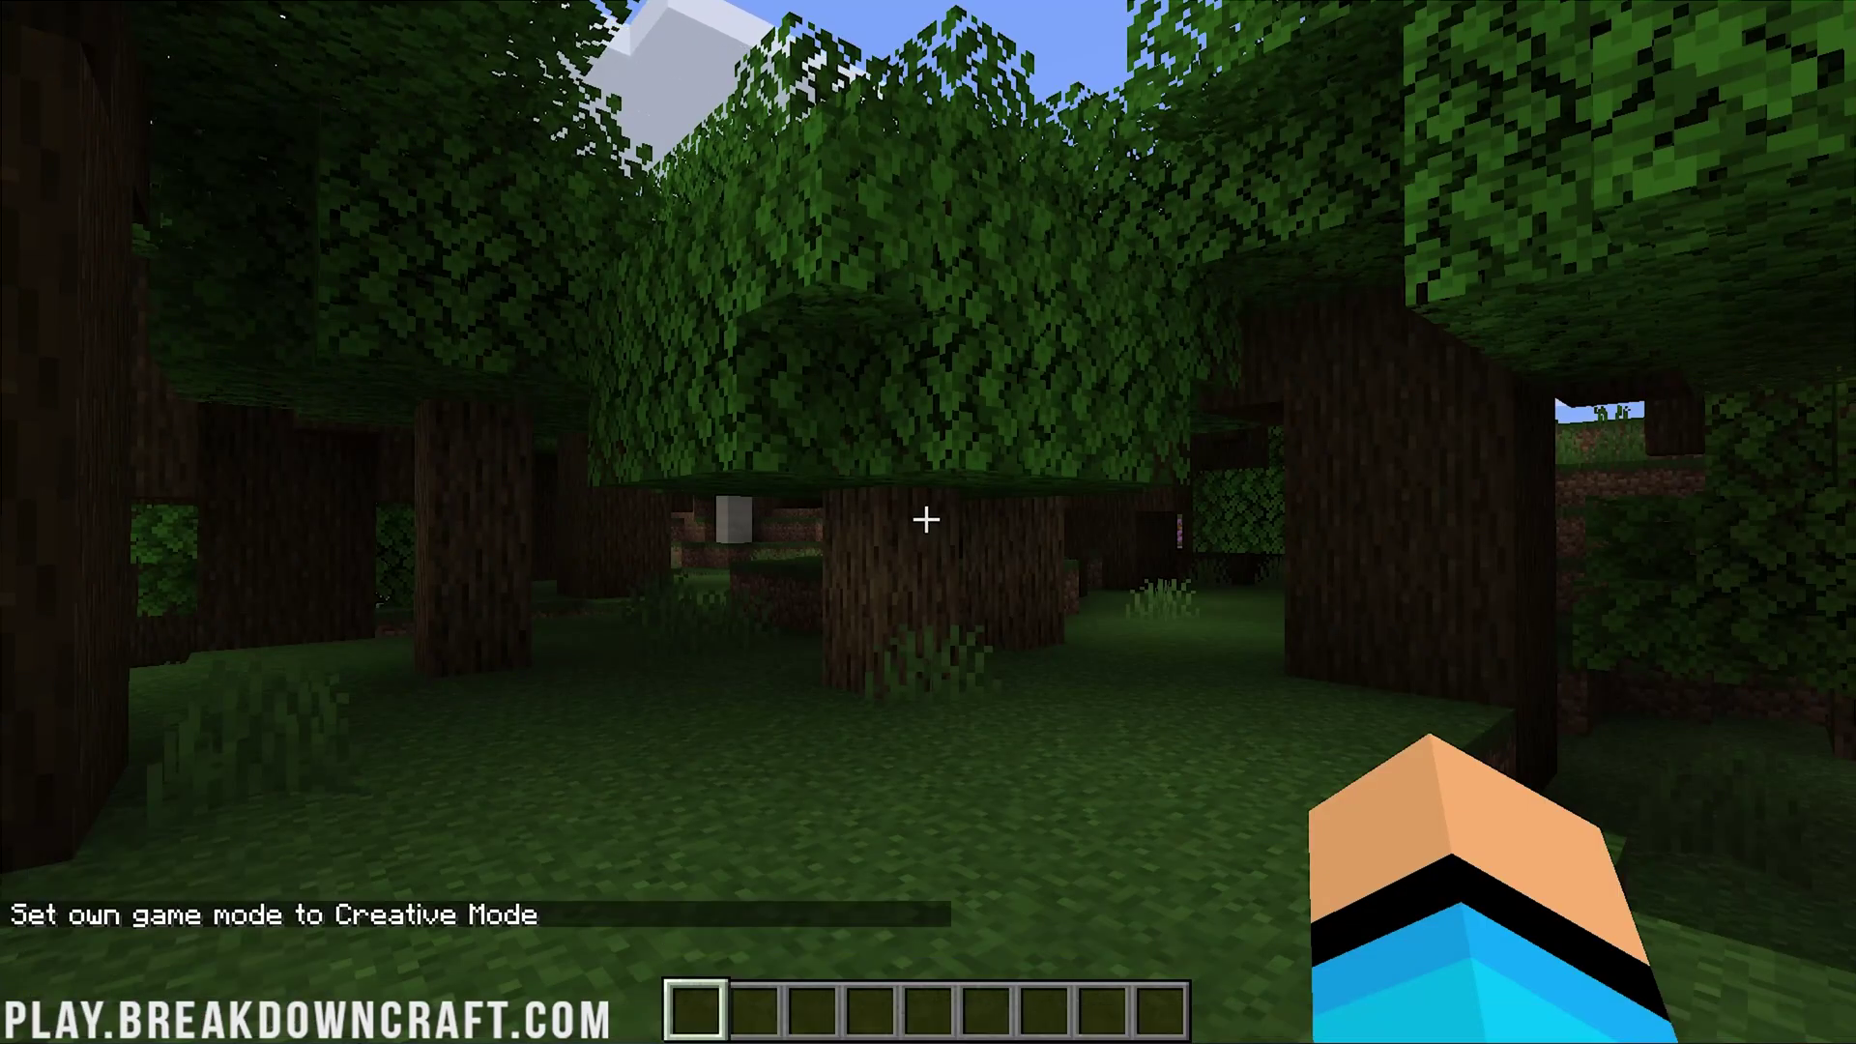
Step: Get the WorldEdit selection axe with the wand command
{"action": "key", "text": "slash"}
{"action": "type", "text": "wand"}
{"action": "key", "text": "Return"}
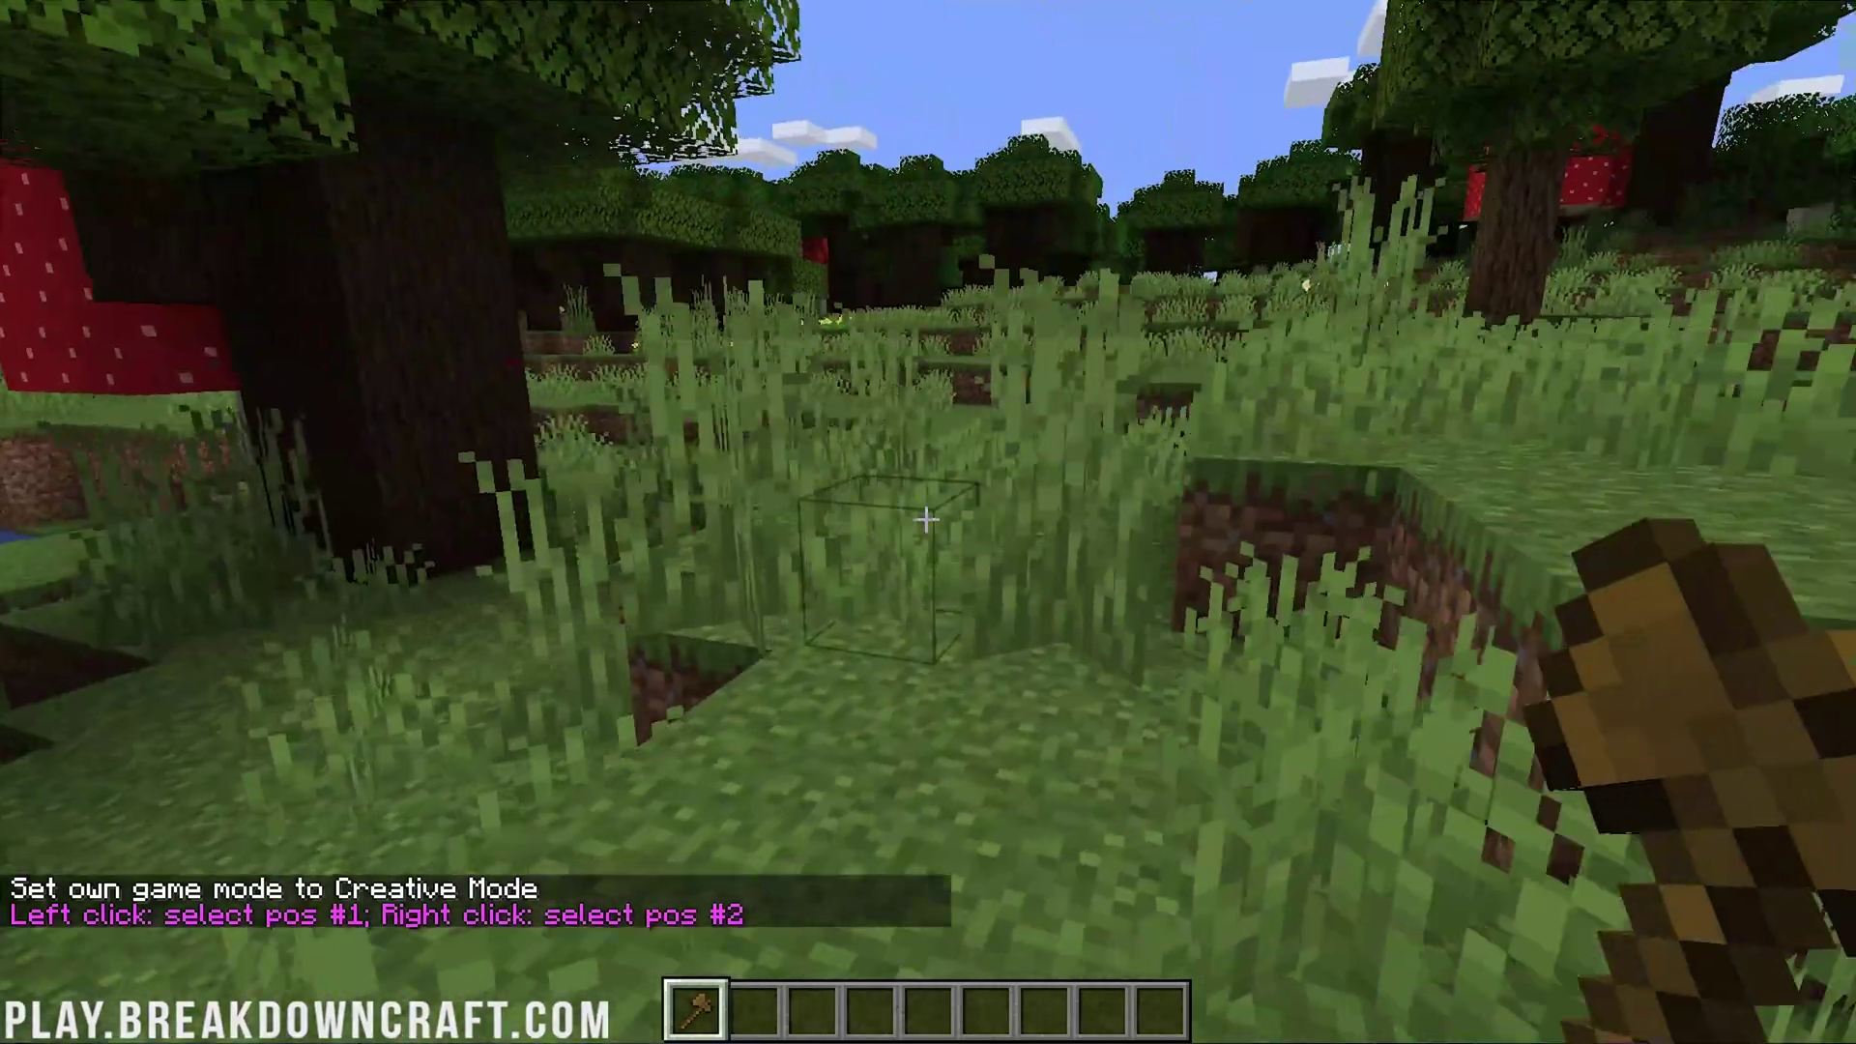
Step: Mark a grass block on the ground as the first WorldEdit position with the wooden axe
{"action": "key", "text": "2"}
{"action": "key", "text": "w"}
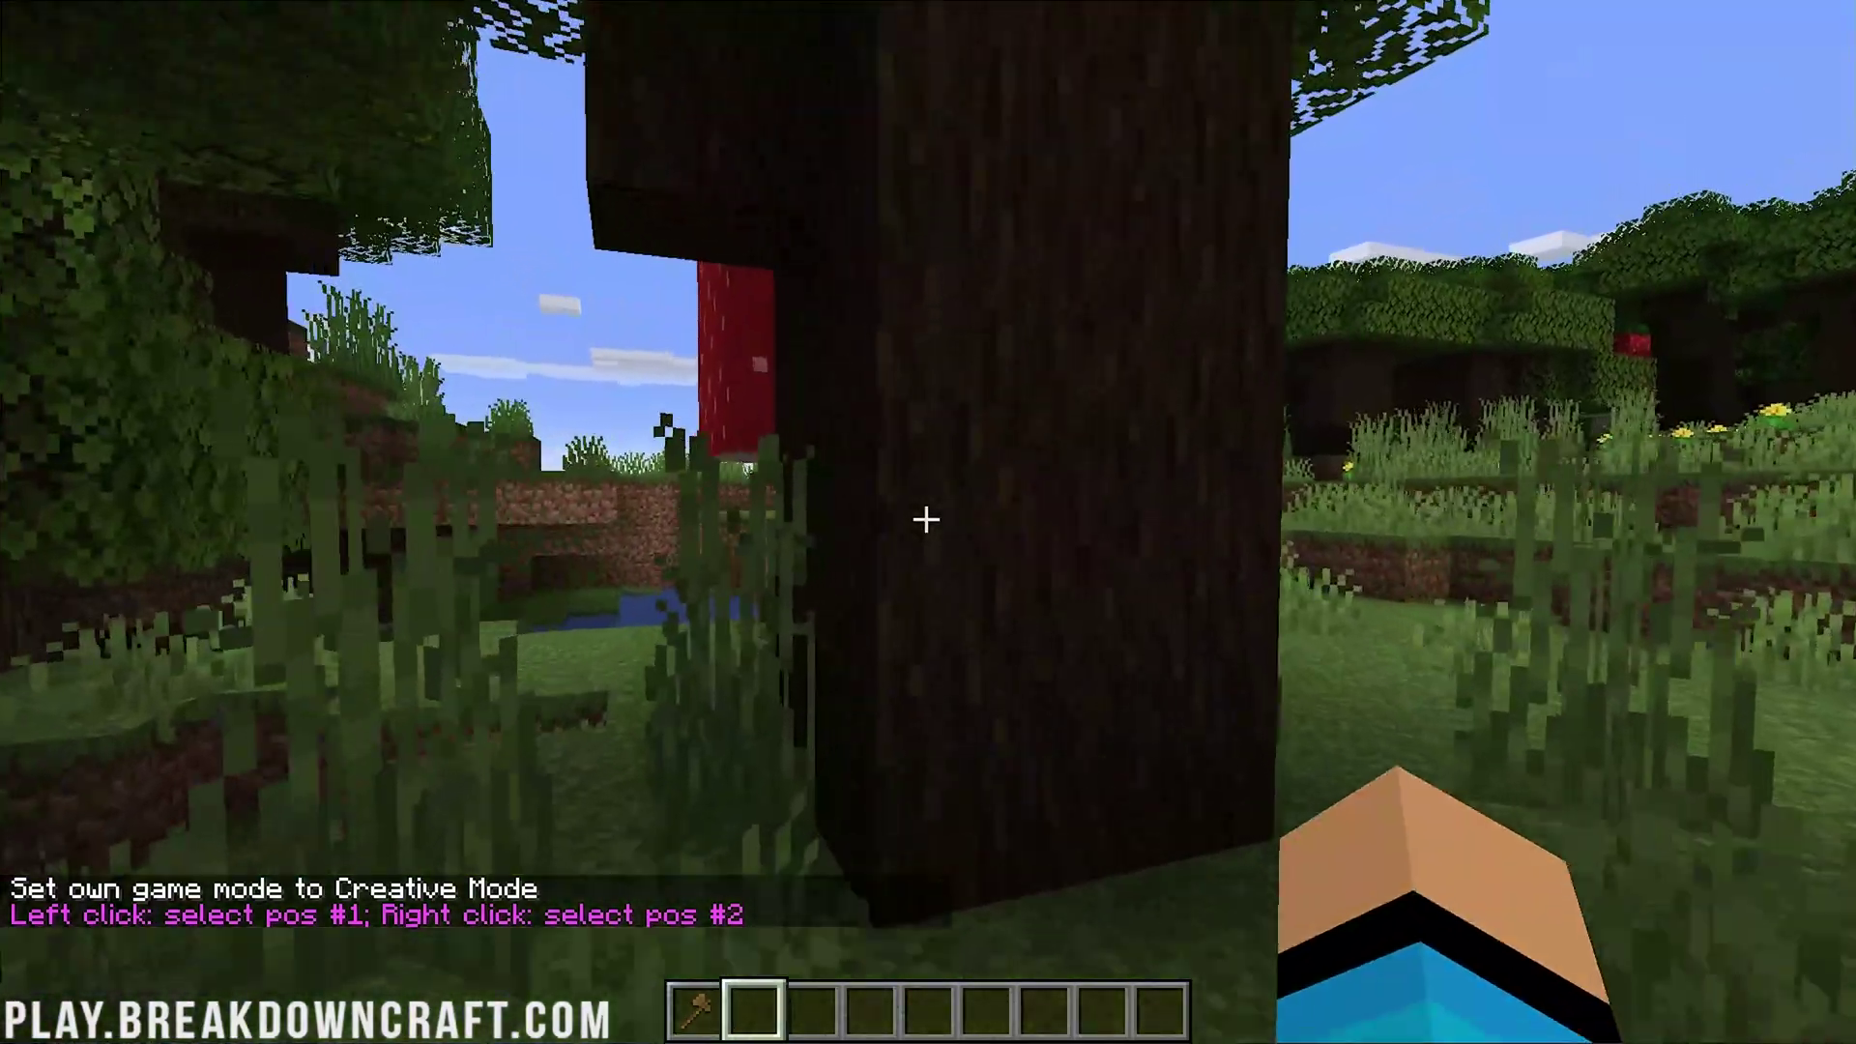
{"action": "key", "text": "1"}
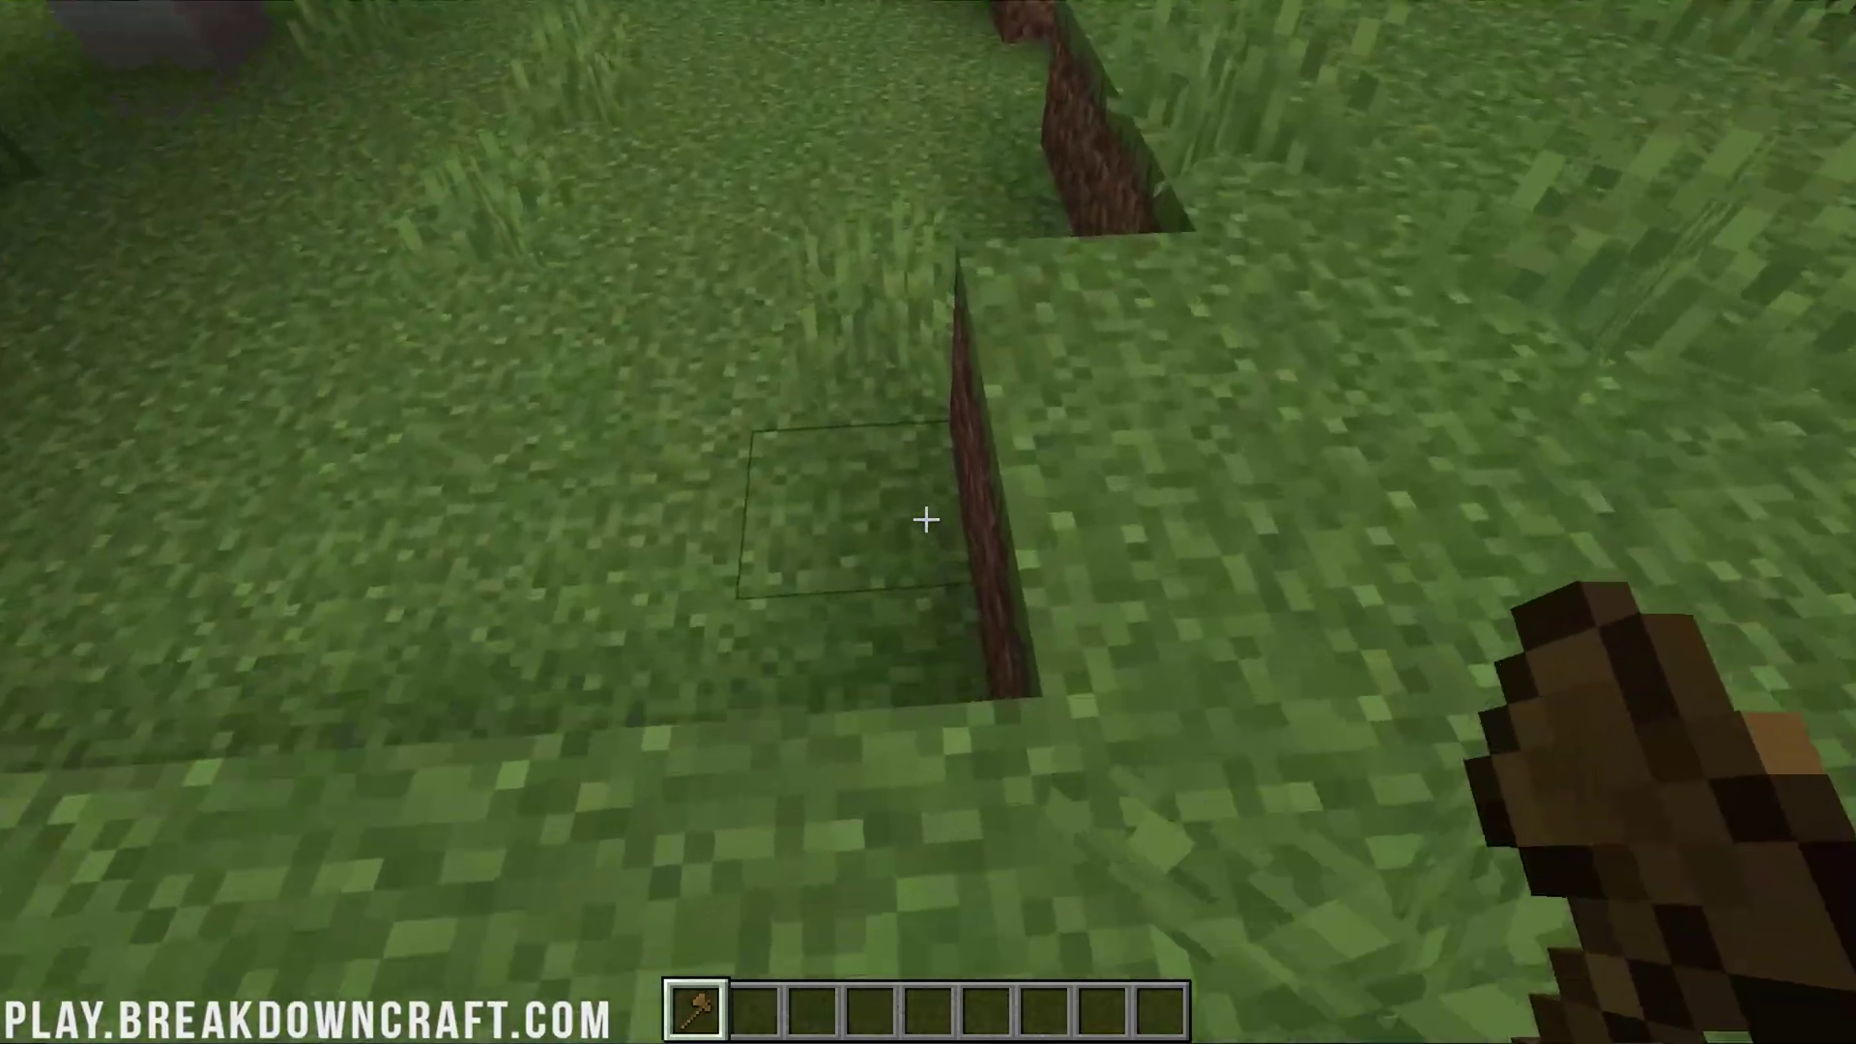
{"action": "left_click", "coordinate": [927, 521]}
Step: Fly up and out over the water and set the second WorldEdit position there with //pos2
{"action": "key", "text": "space"}
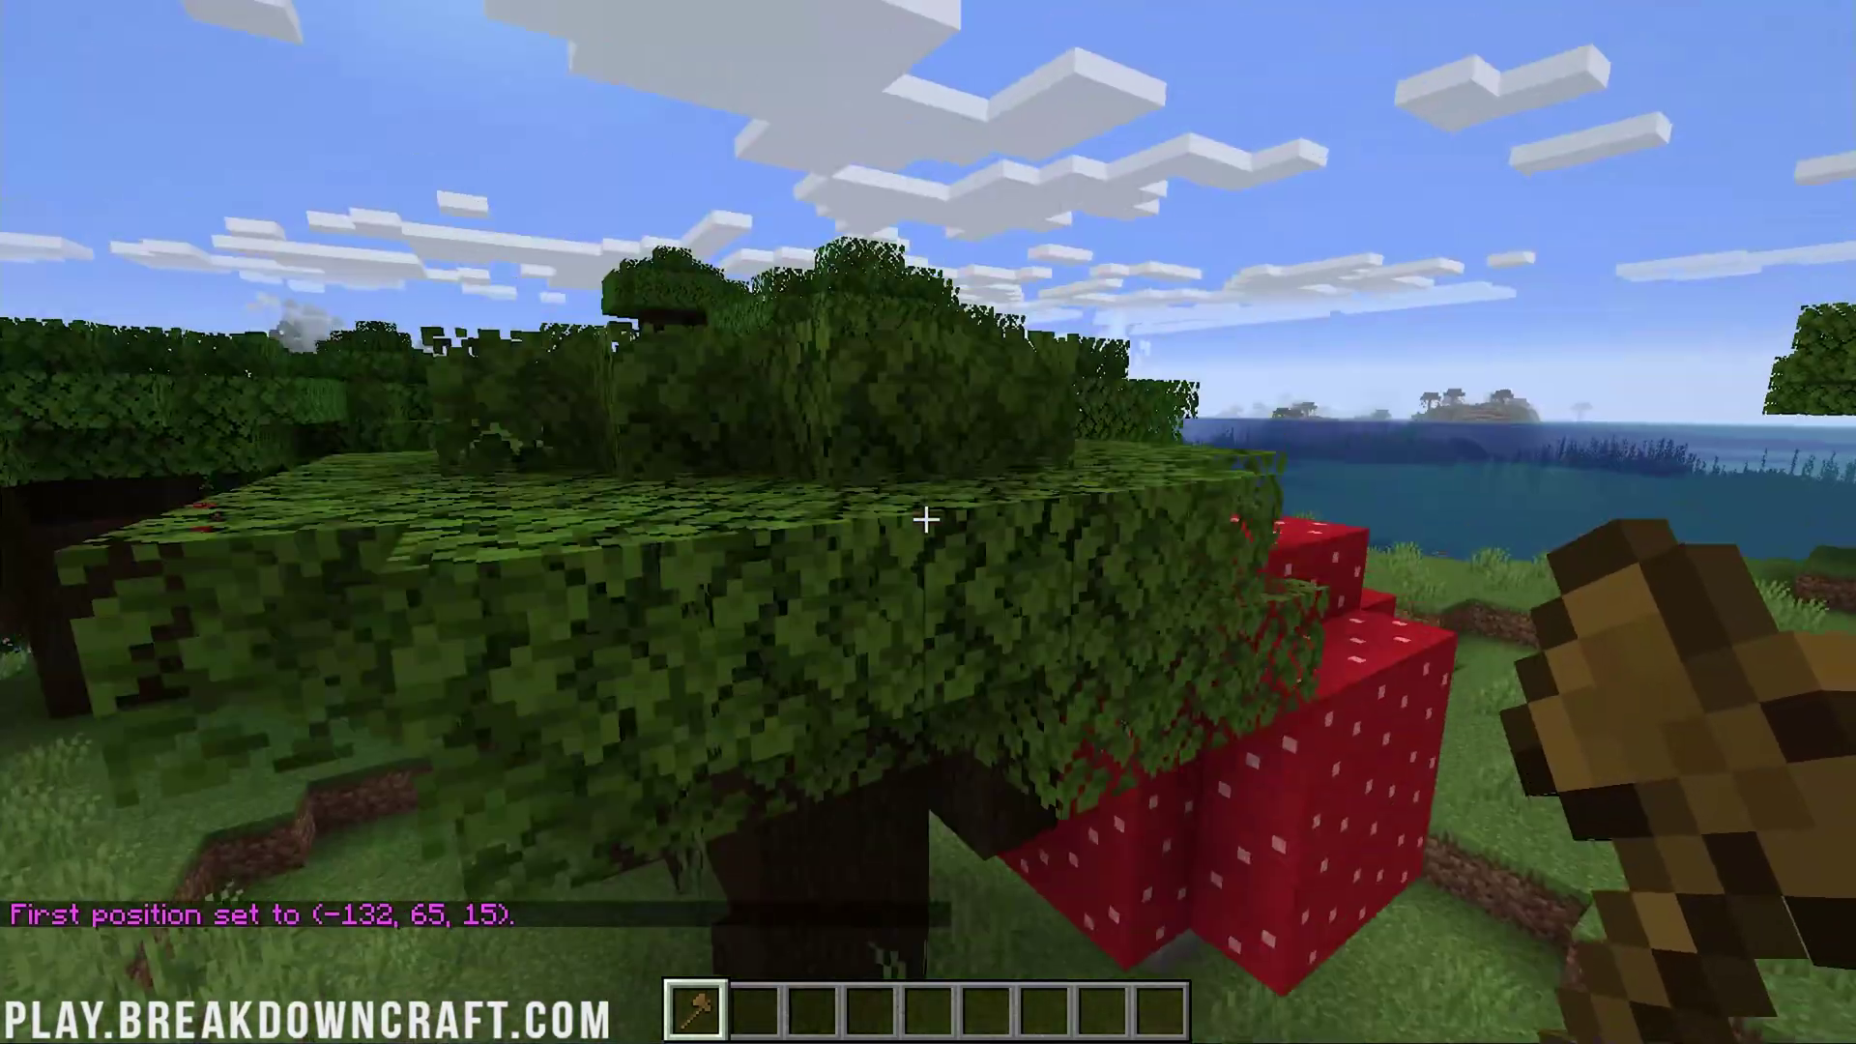
{"action": "key", "text": "w"}
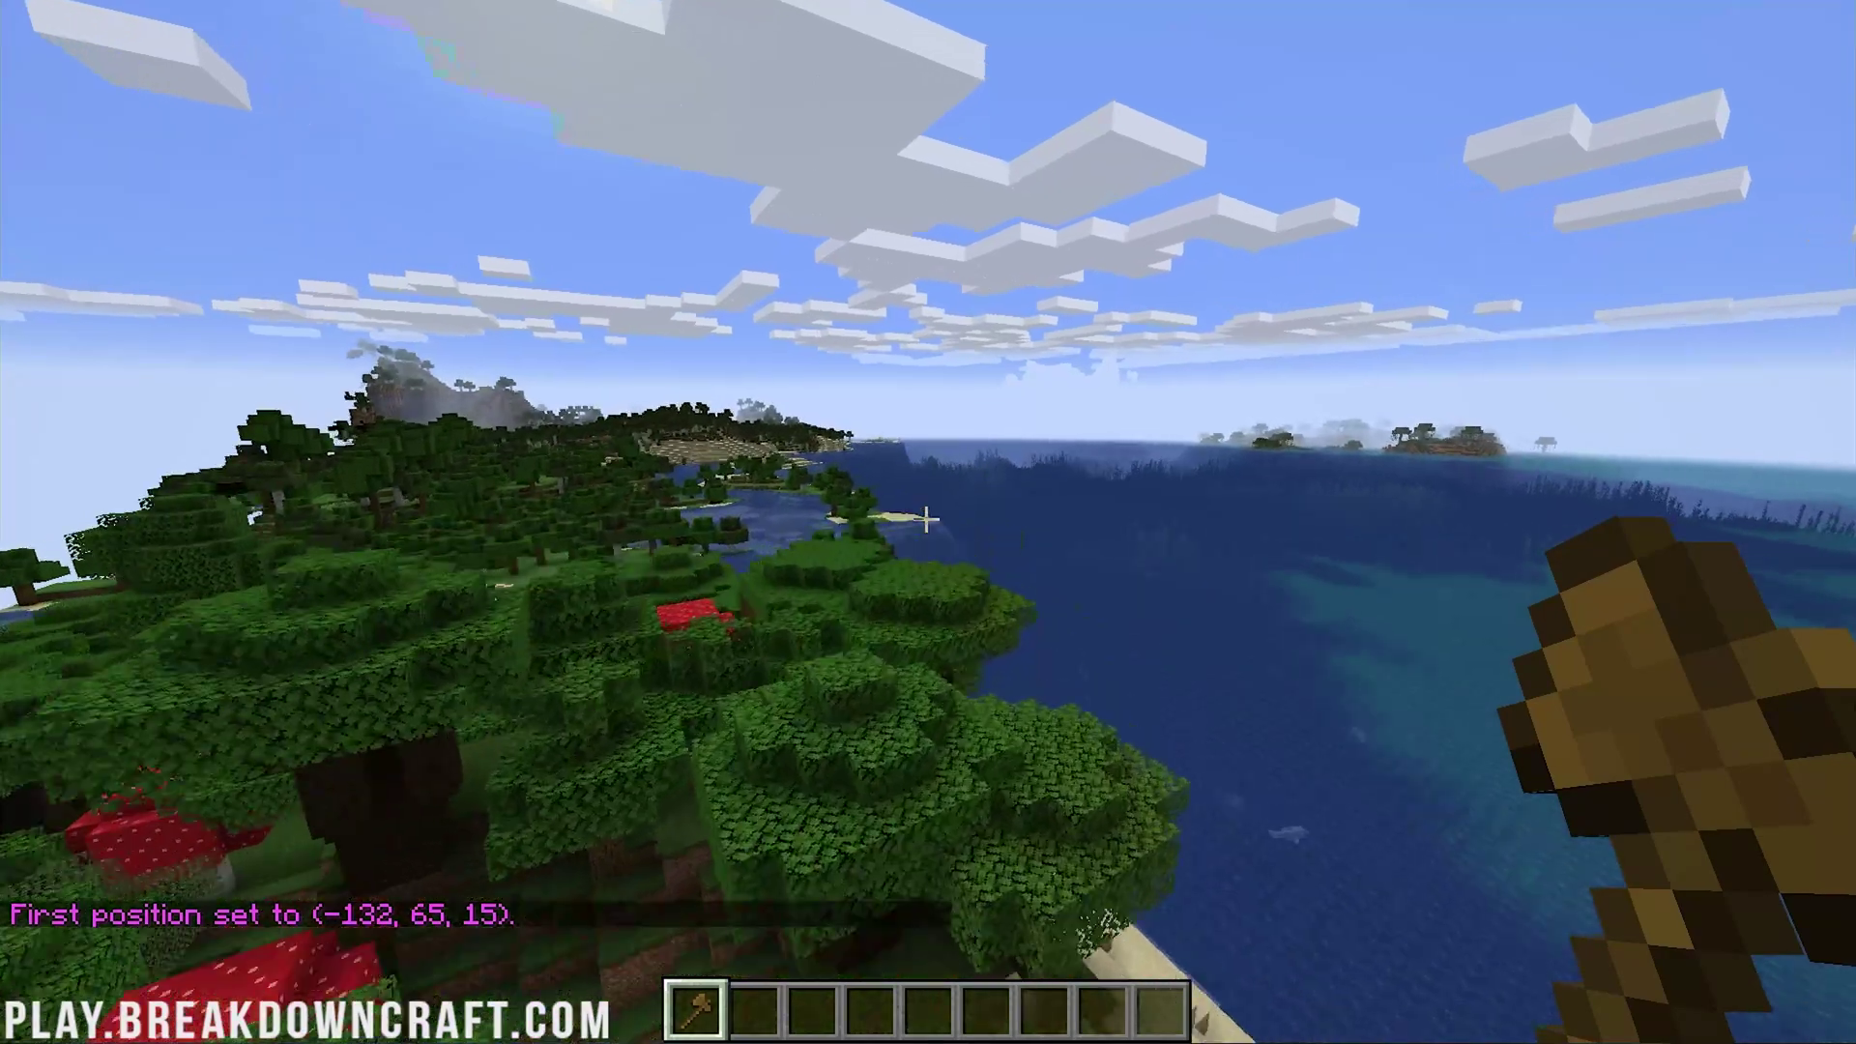
{"action": "key", "text": "w"}
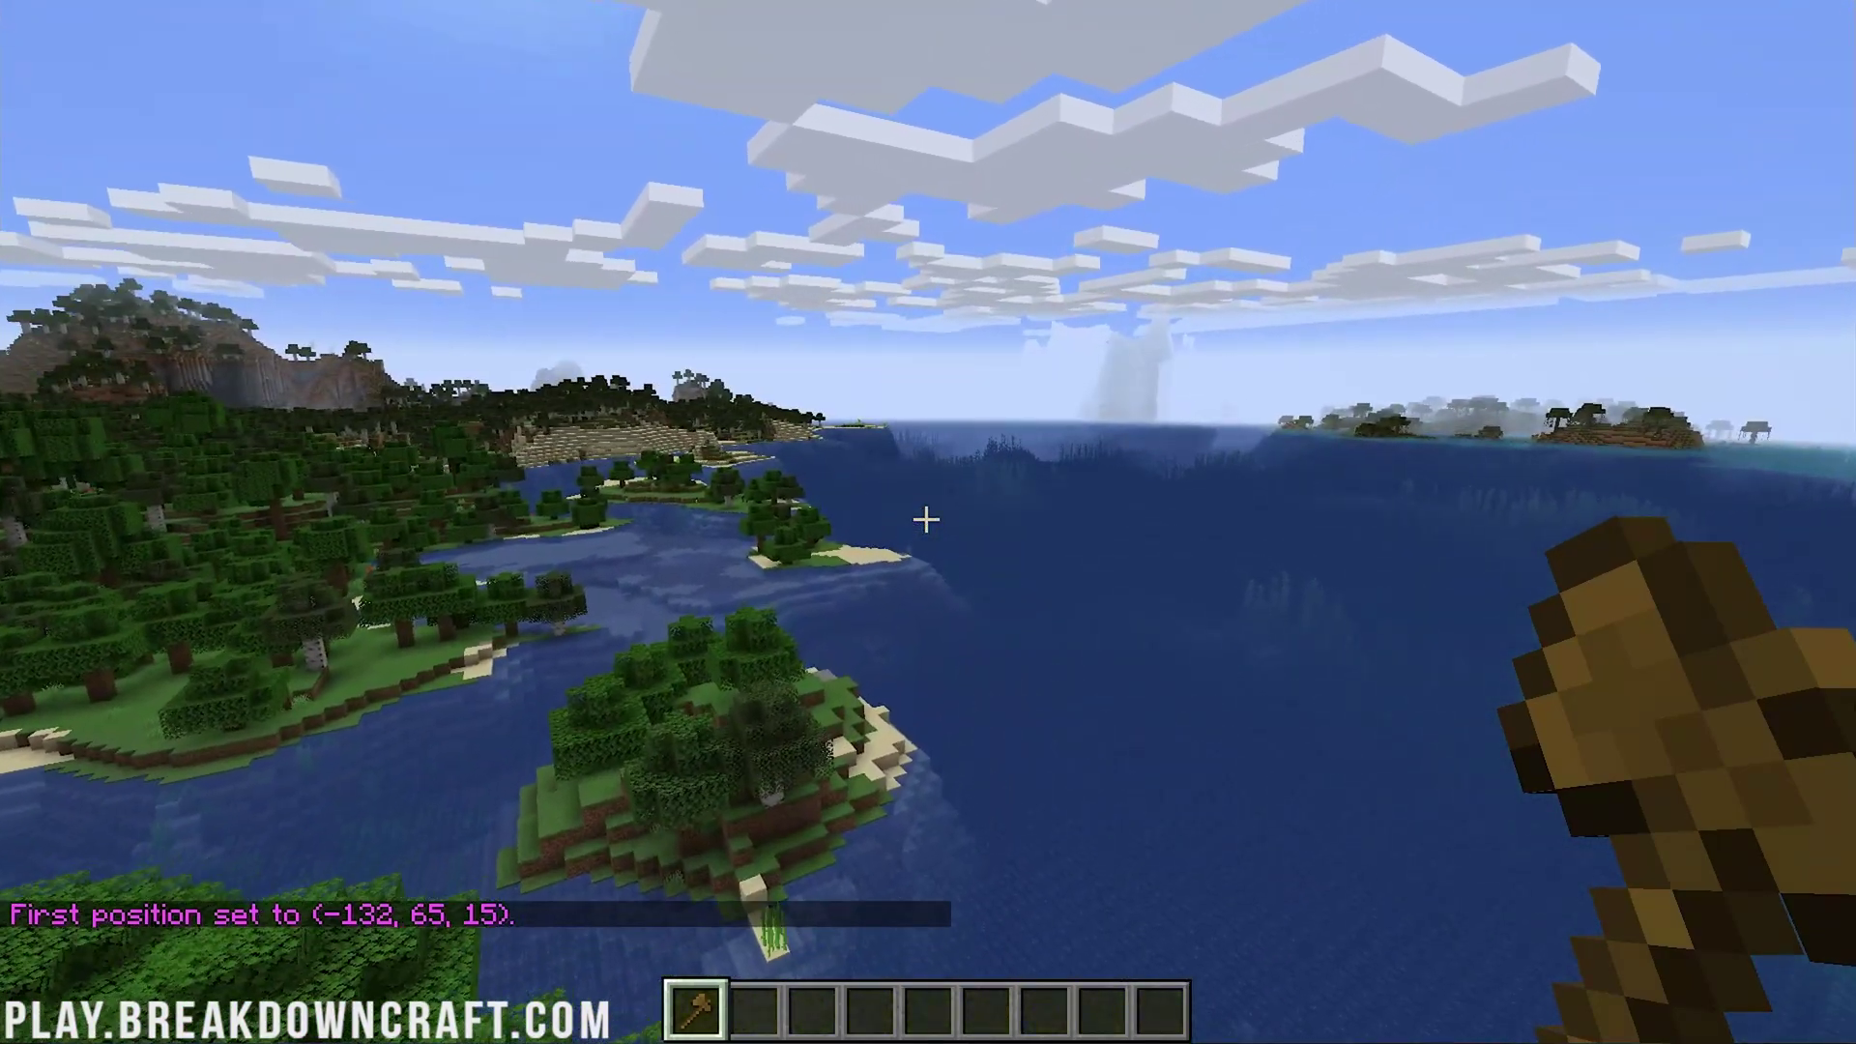
{"action": "type", "text": "w"}
{"action": "type", "text": "/pos"}
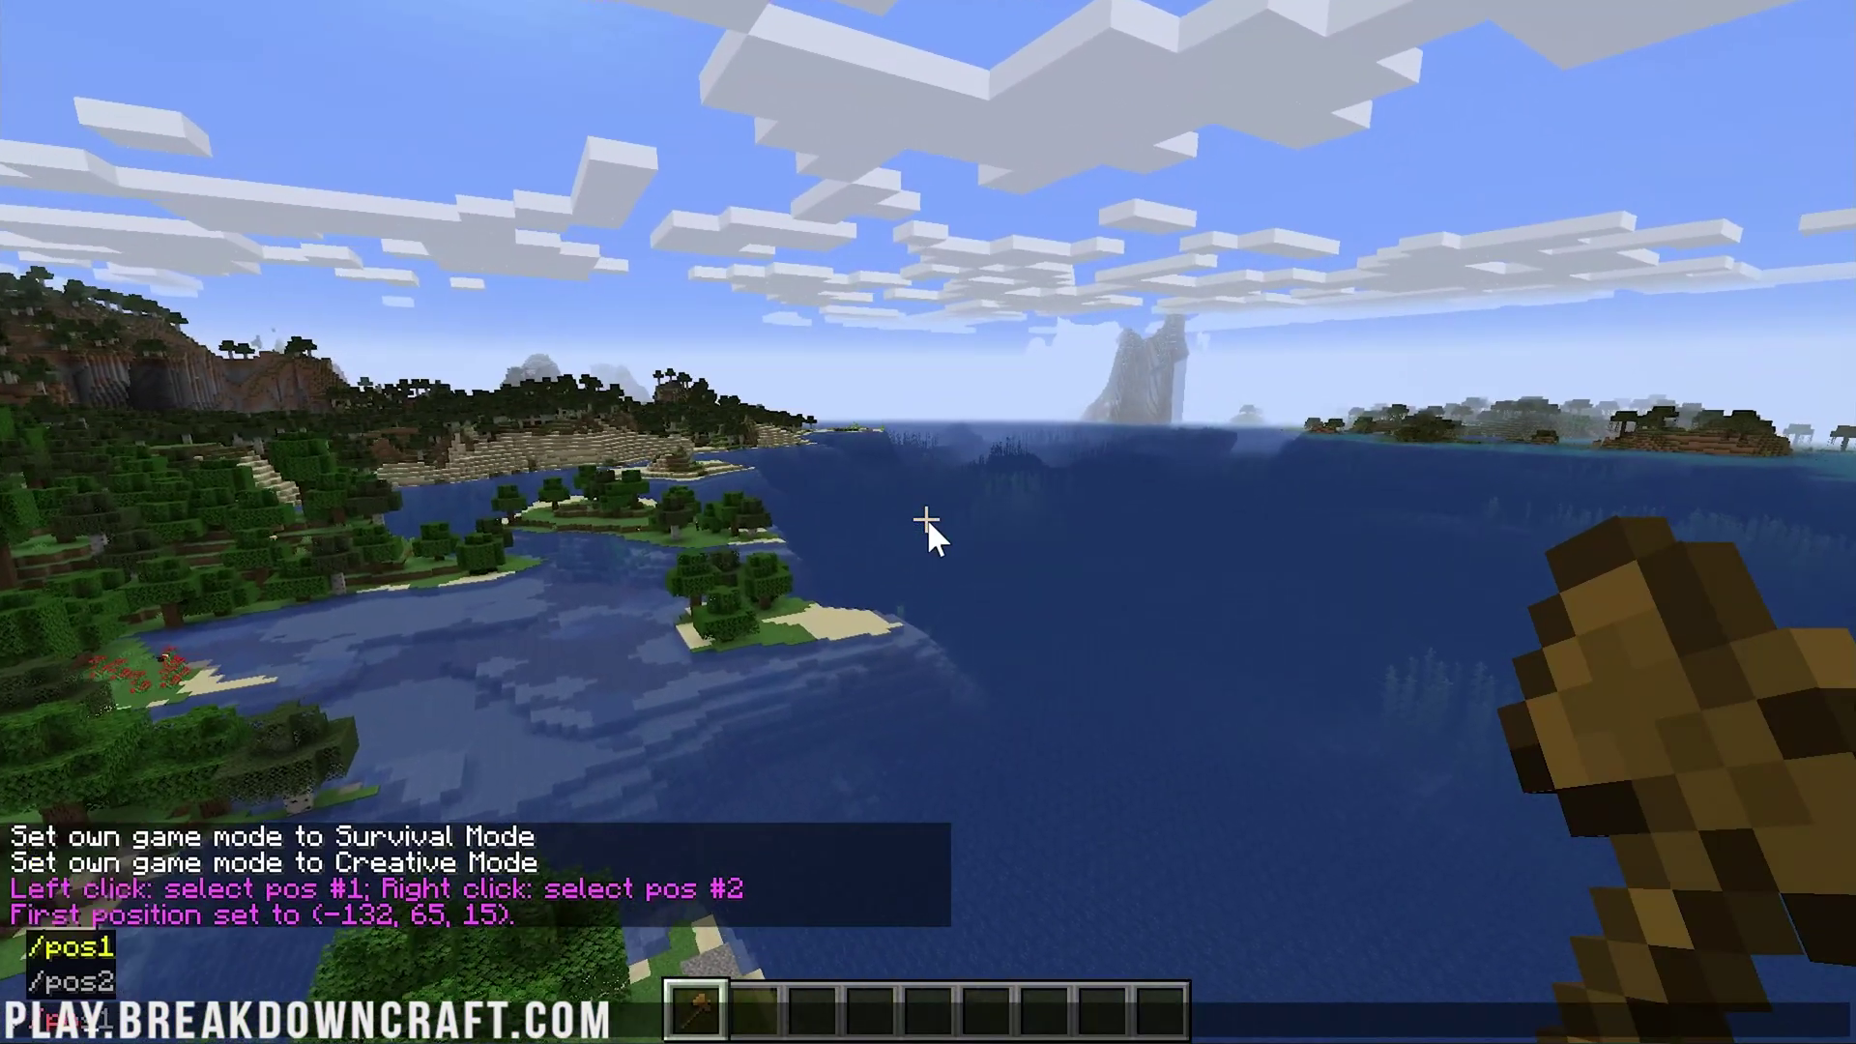
{"action": "type", "text": "2"}
{"action": "key", "text": "Return"}
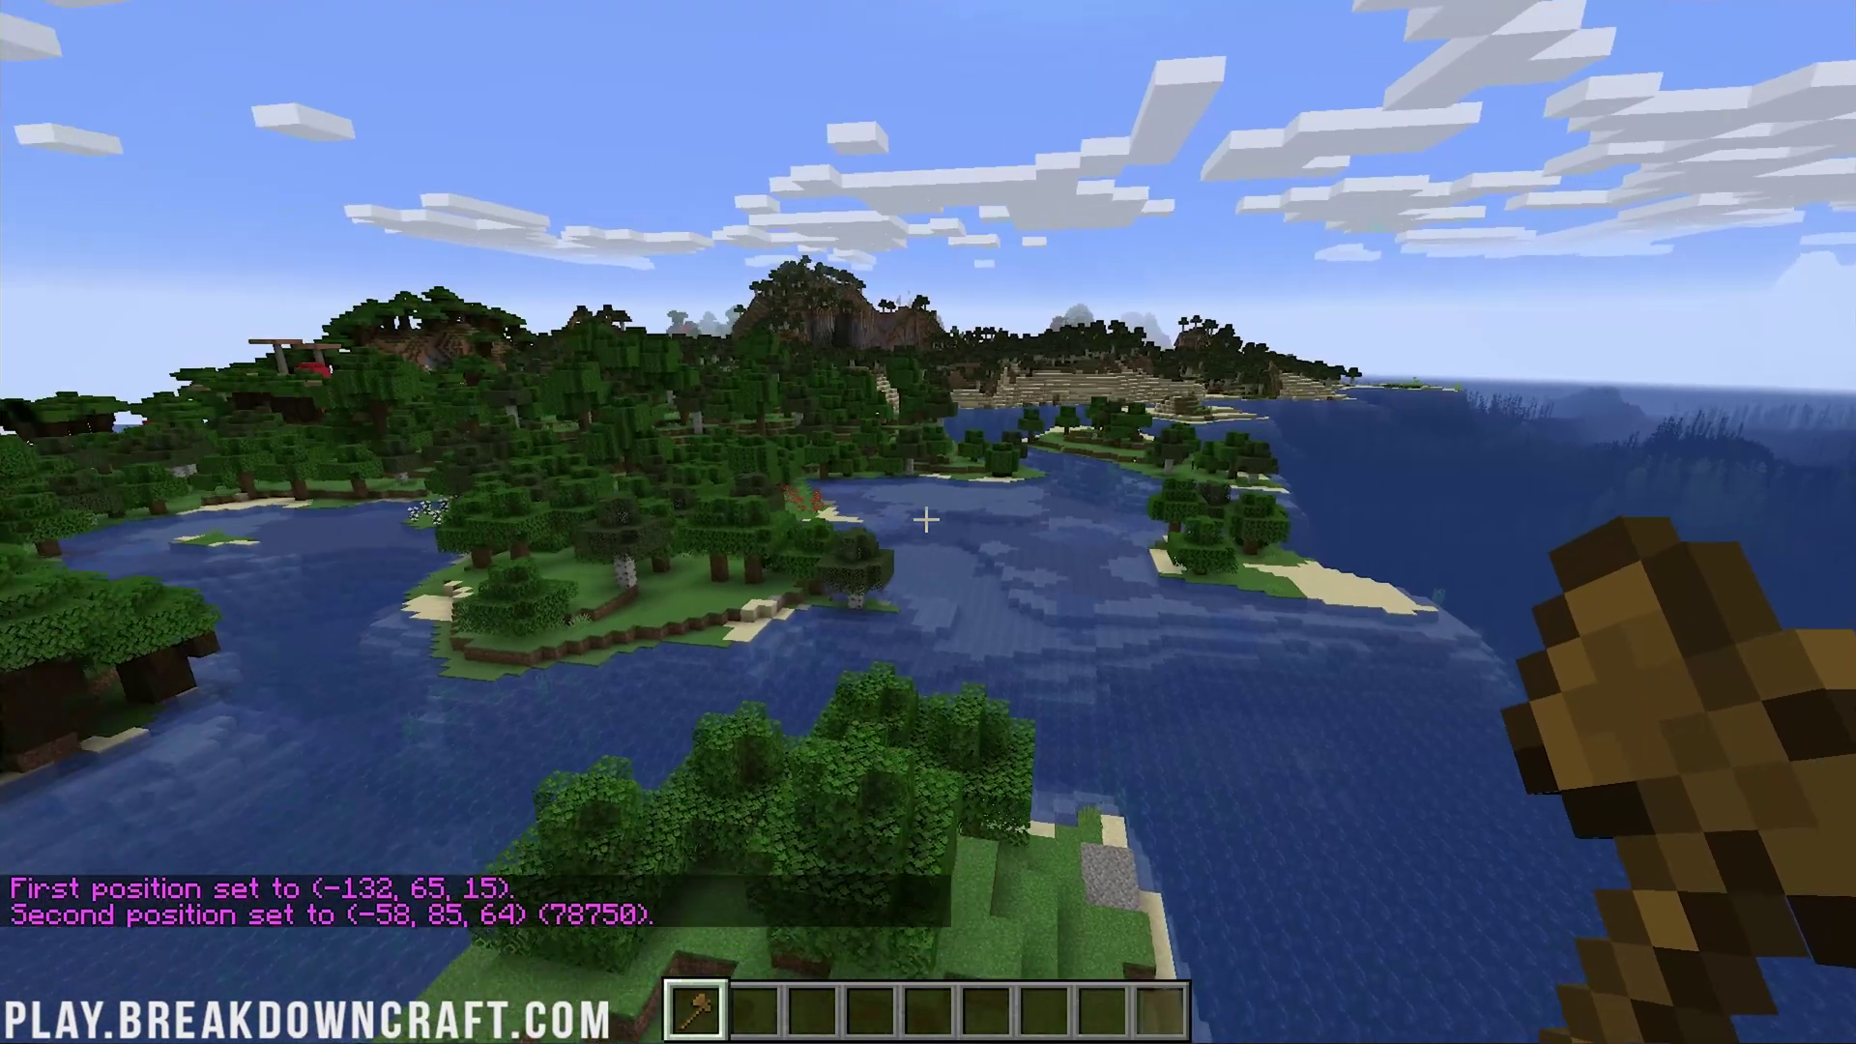
{"action": "key", "text": "w"}
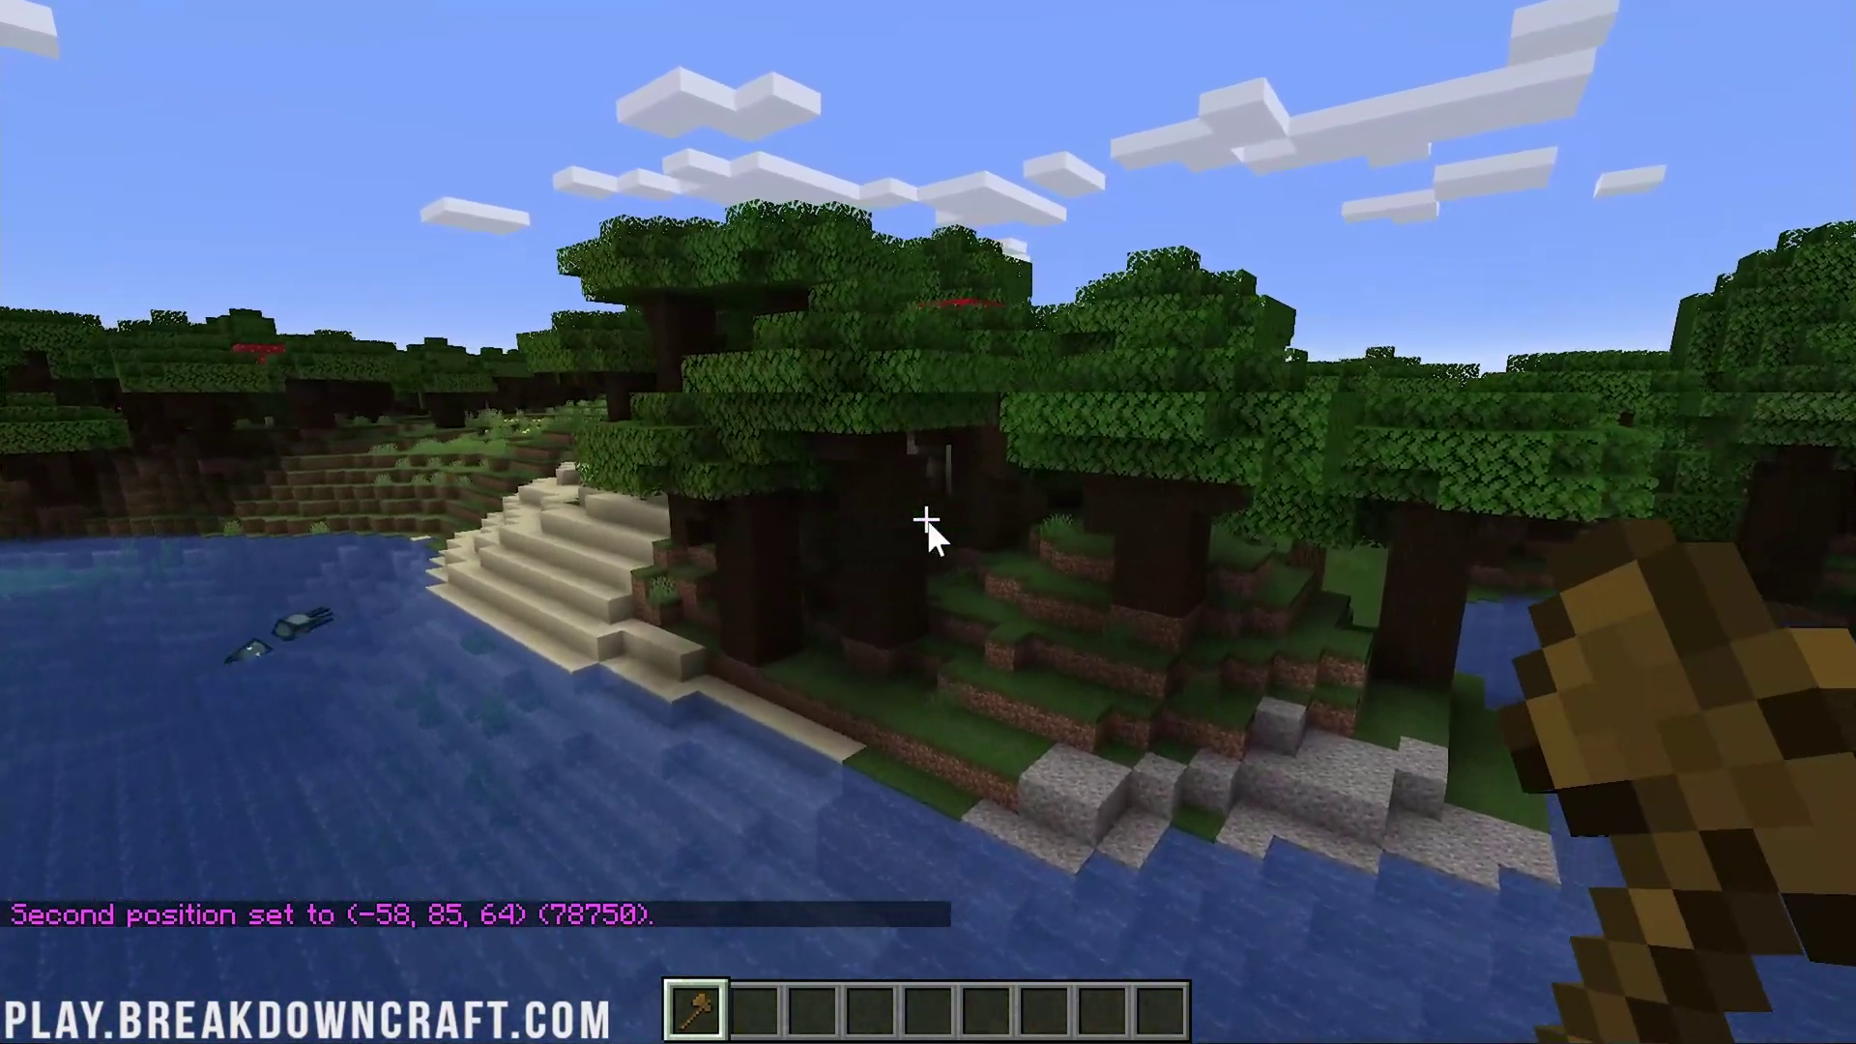
Step: Replace the dark_oak_log blocks in the WorldEdit selection with diamond blocks using the //replace command
{"action": "type", "text": "/repa"}
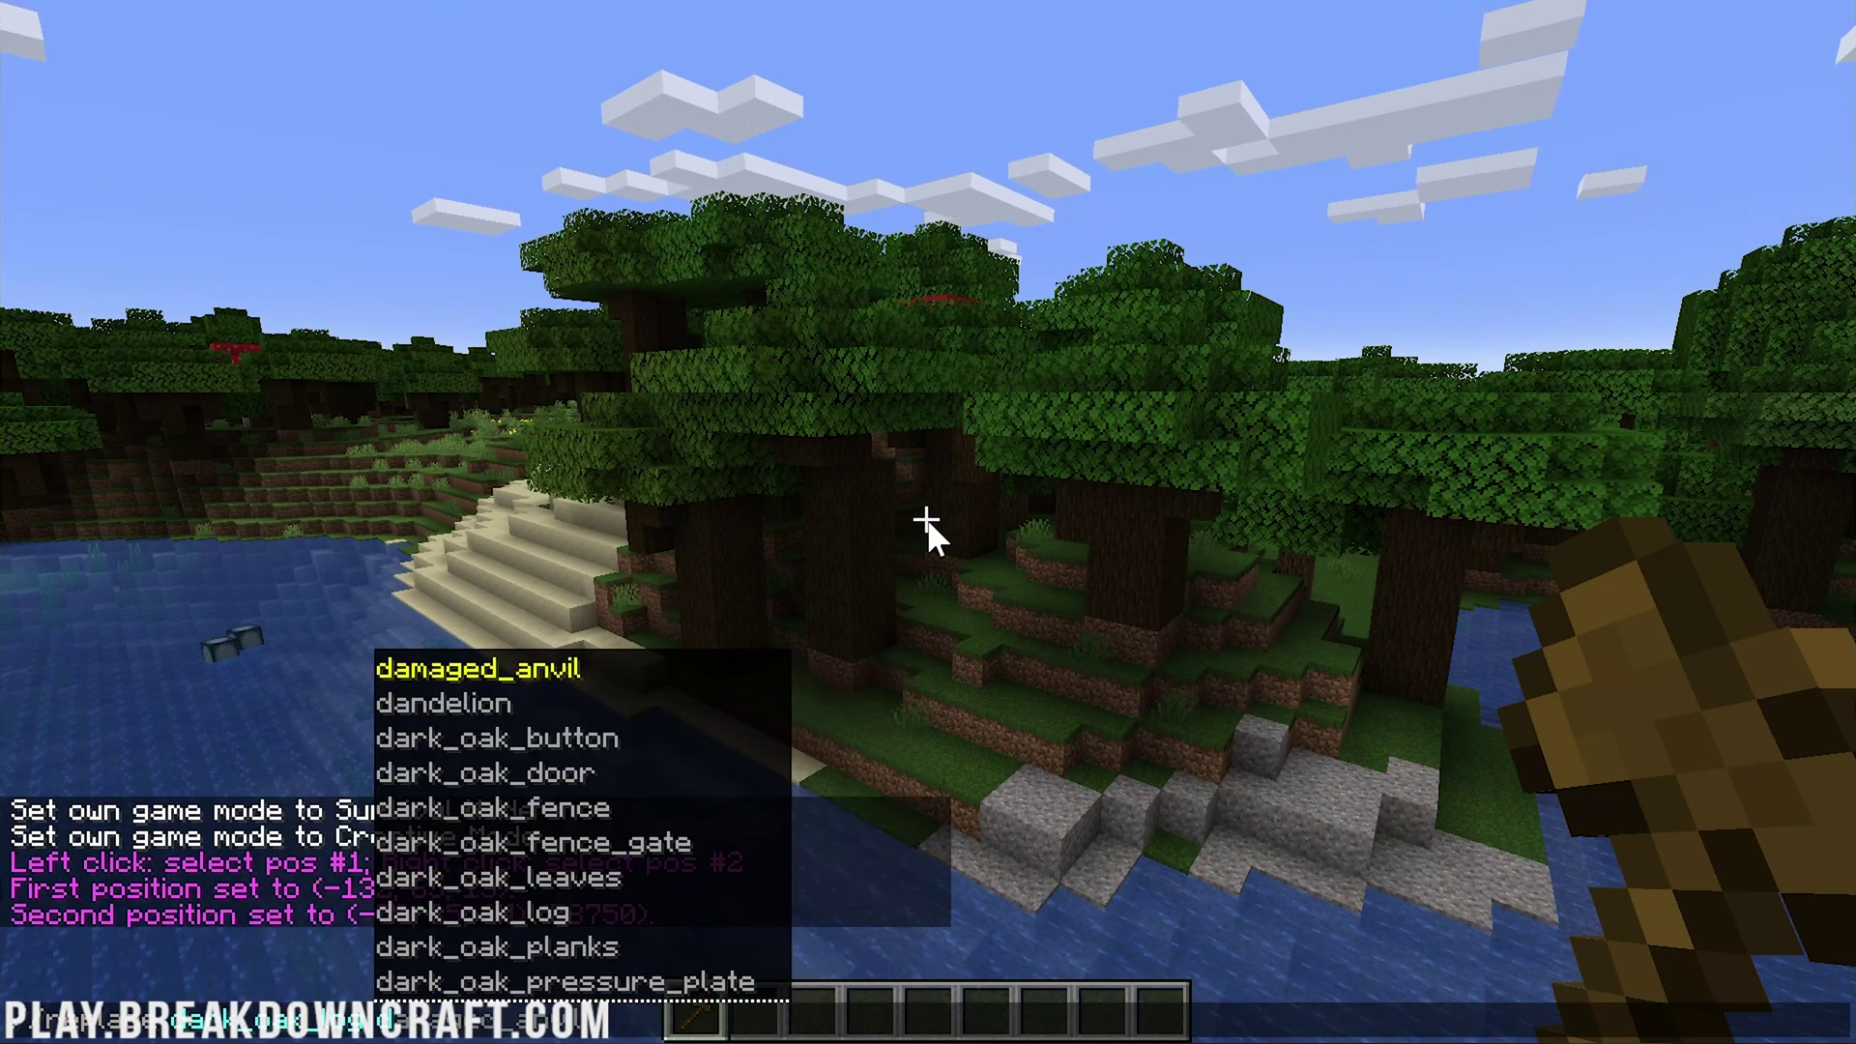
{"action": "key", "text": "Return"}
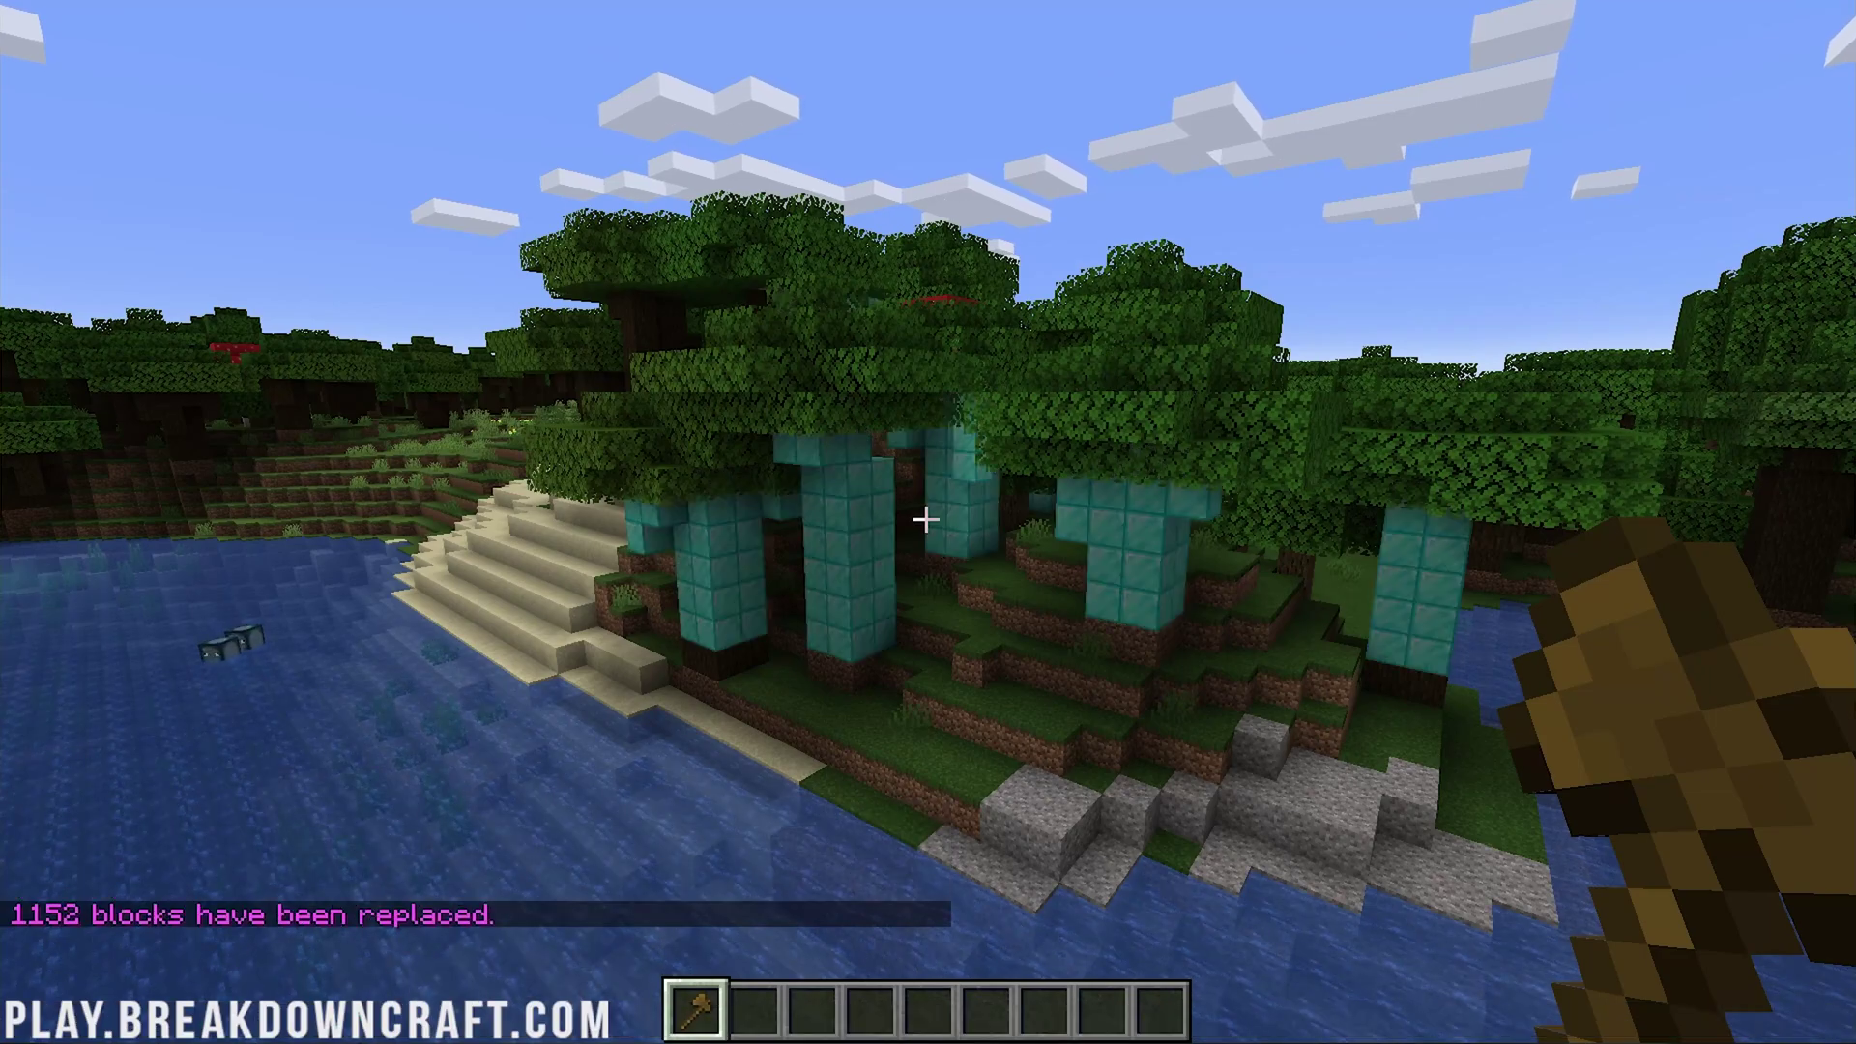
Step: Fly around the shoreline and forest to examine the replaced tree trunks, with the empty second hotbar slot in hand
{"action": "key", "text": "w"}
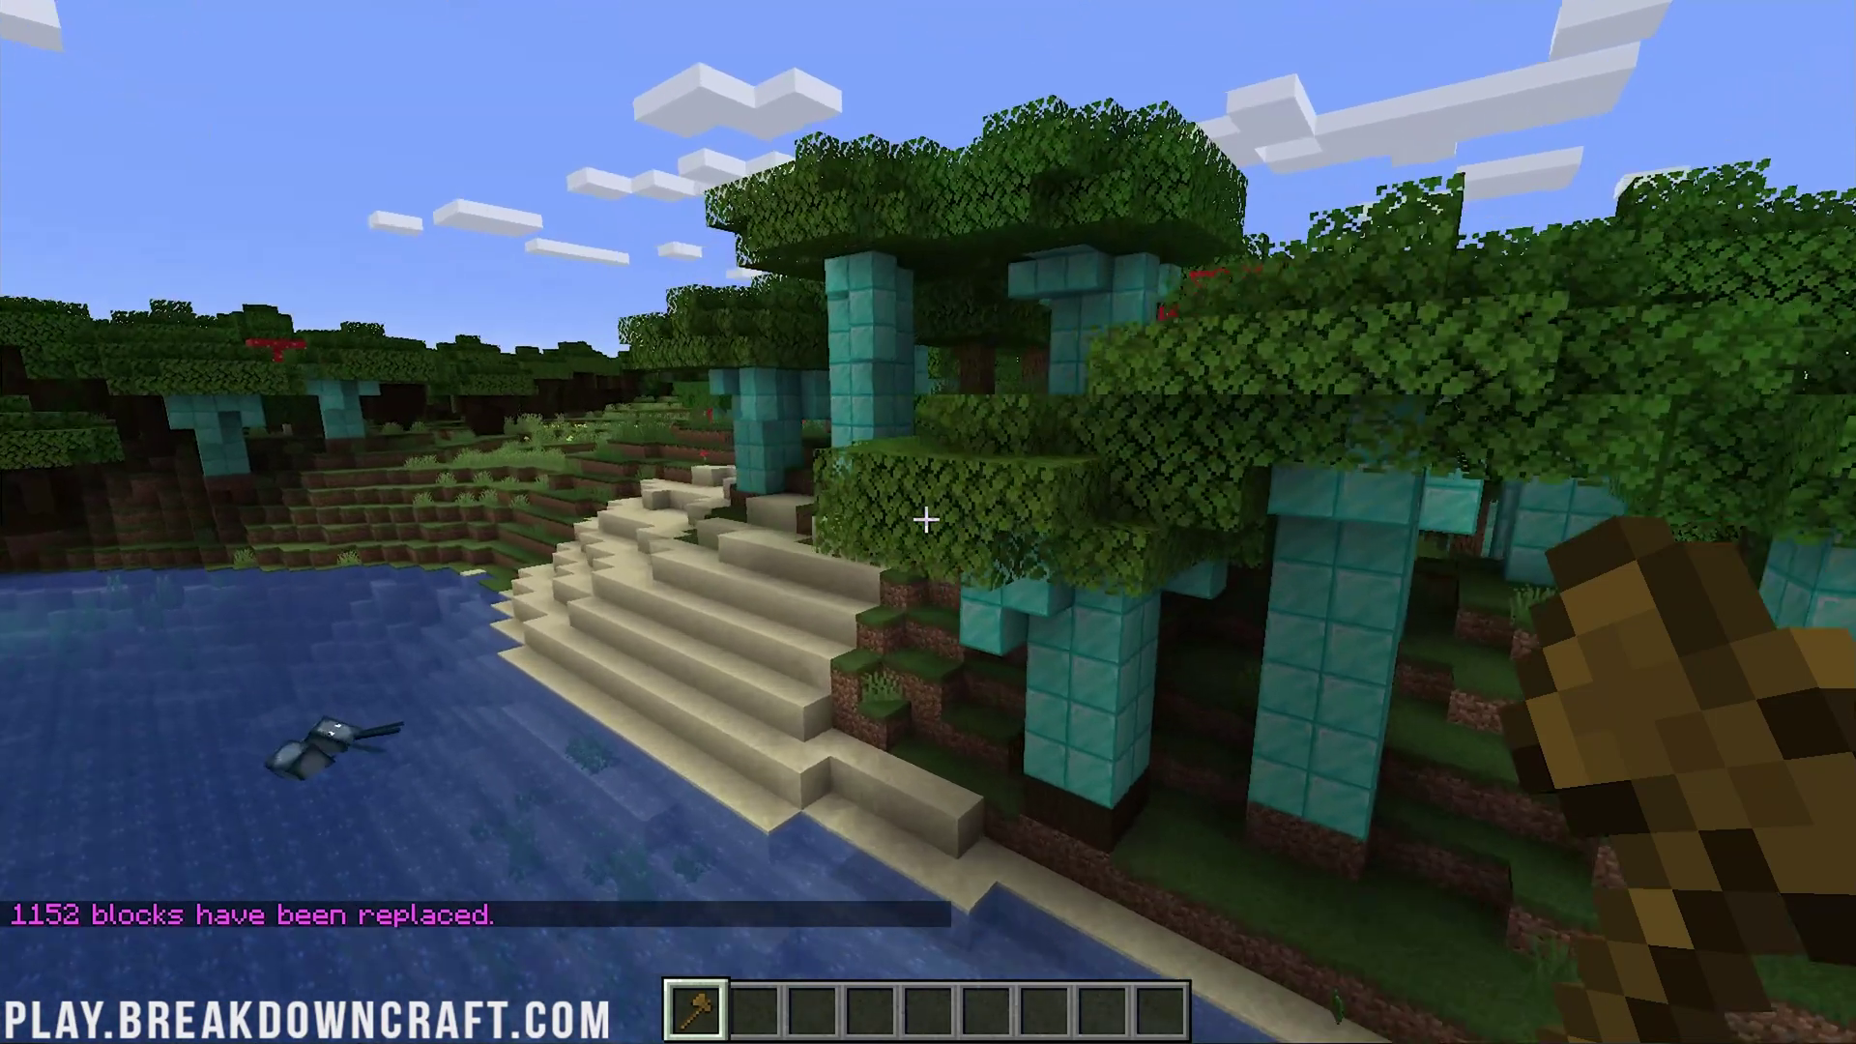
{"action": "key", "text": "w"}
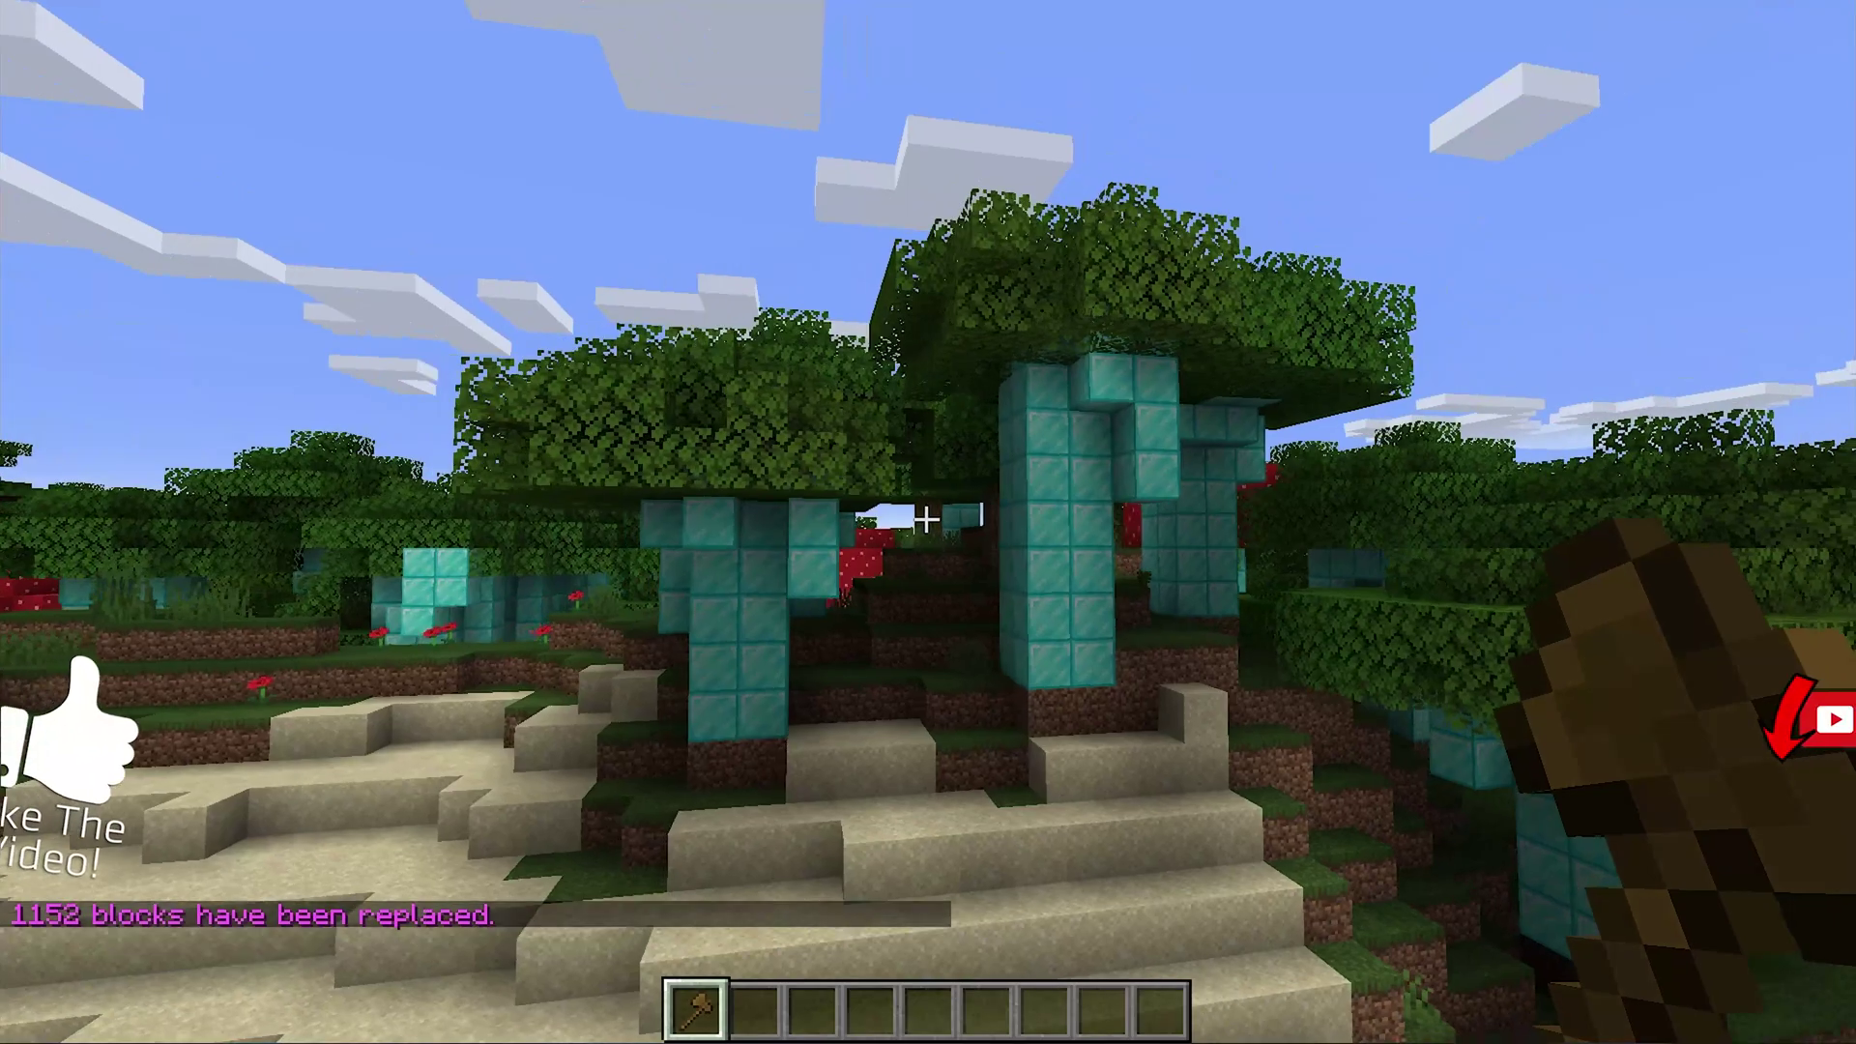
{"action": "key", "text": "w"}
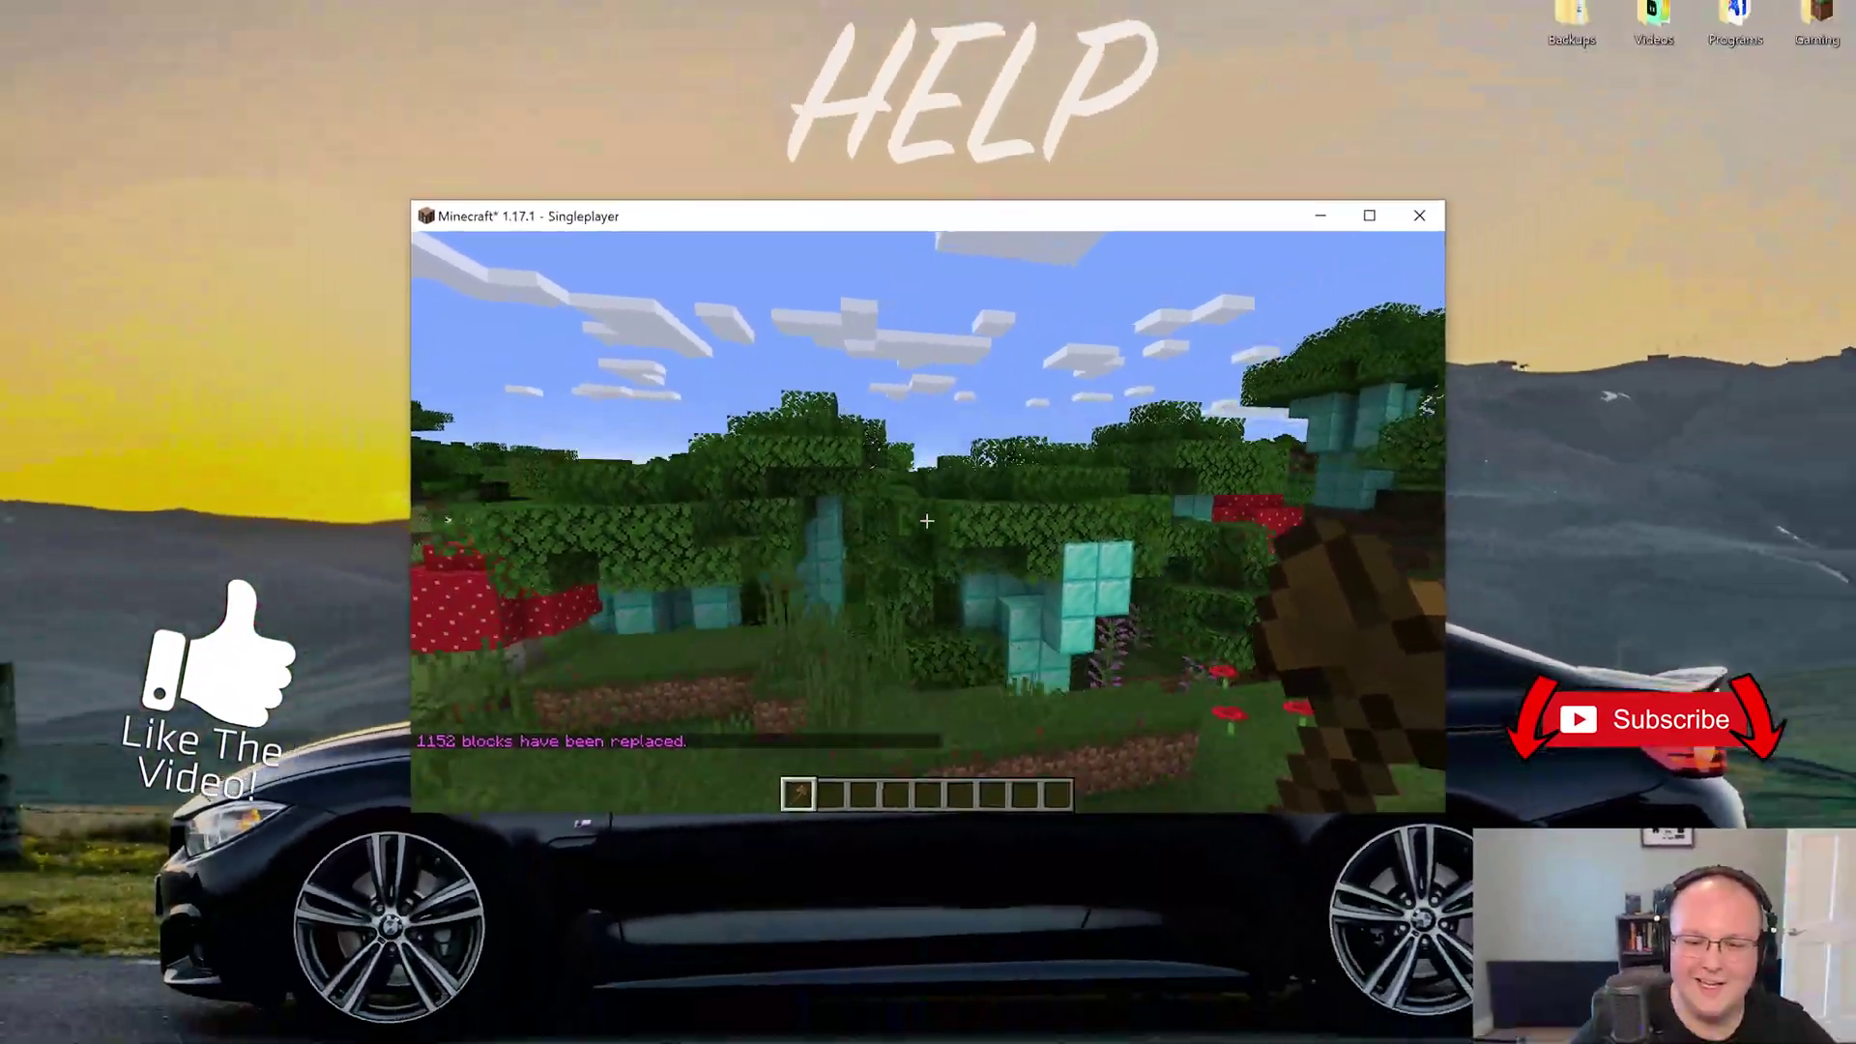
{"action": "key", "text": "w"}
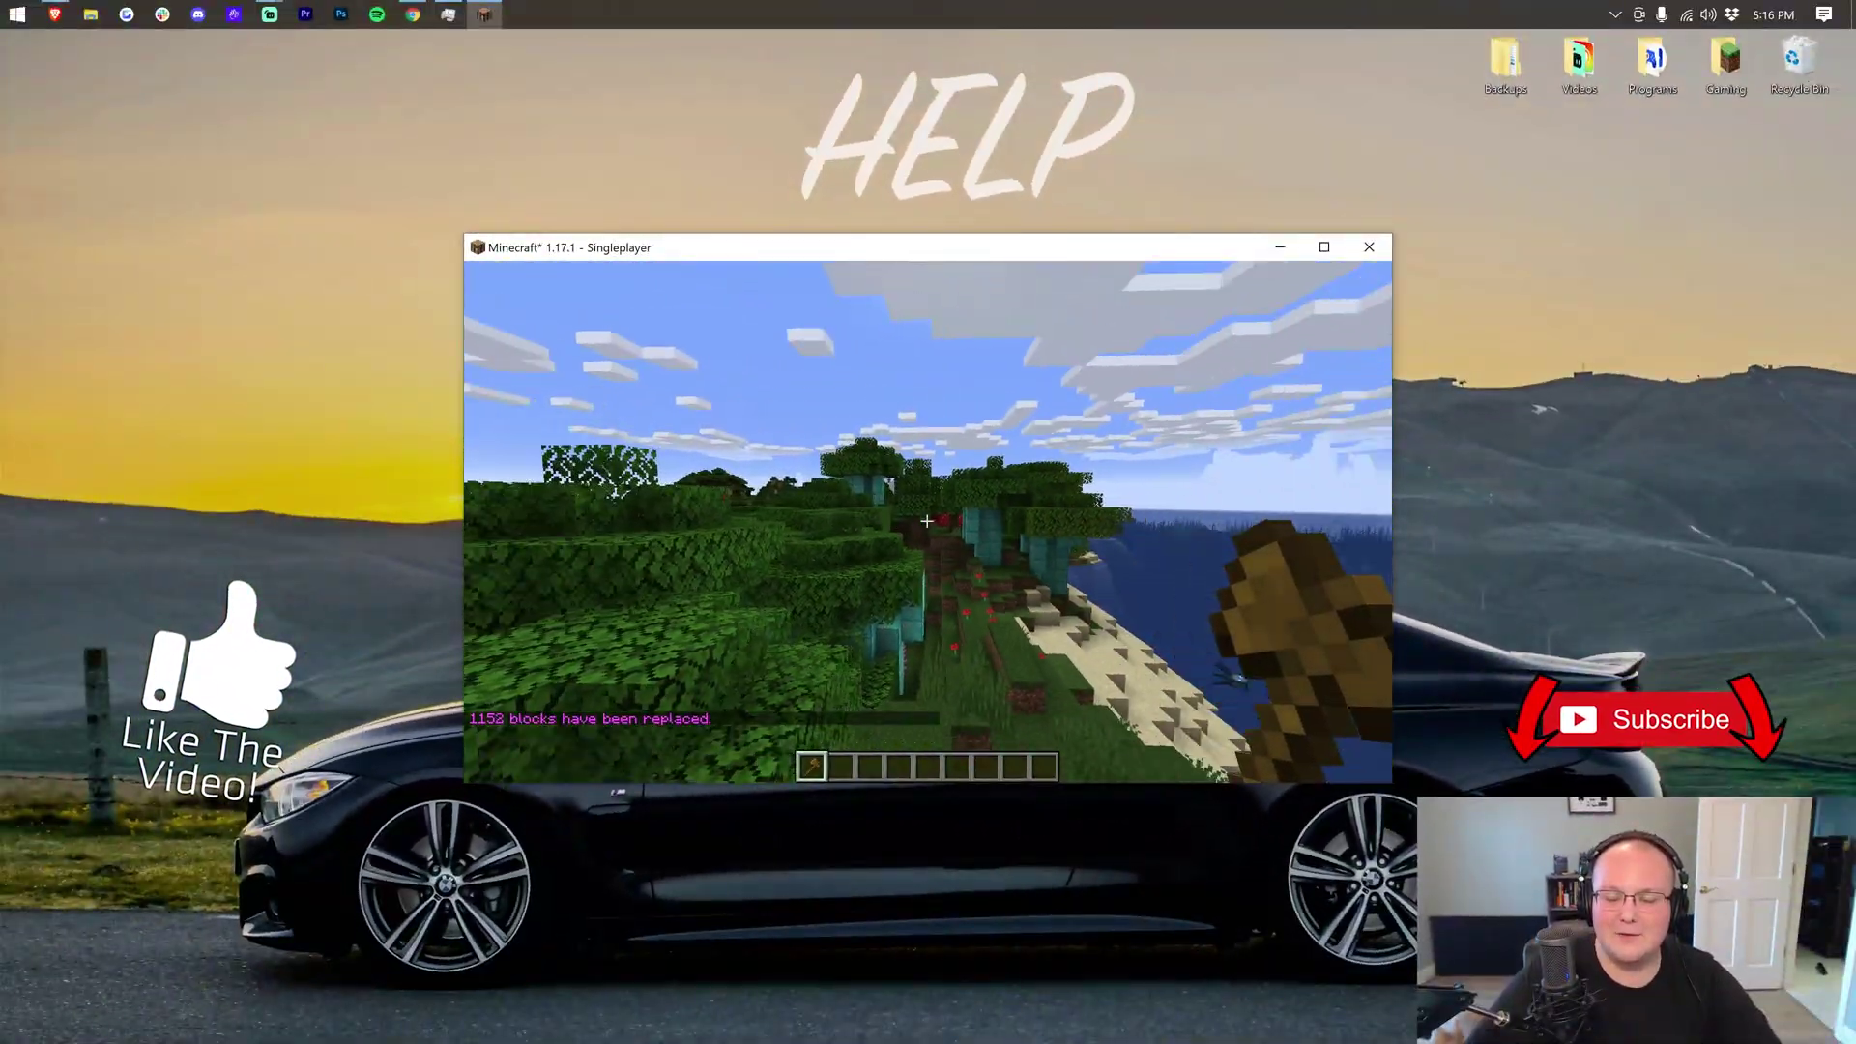
{"action": "key", "text": "2"}
{"action": "key", "text": "w"}
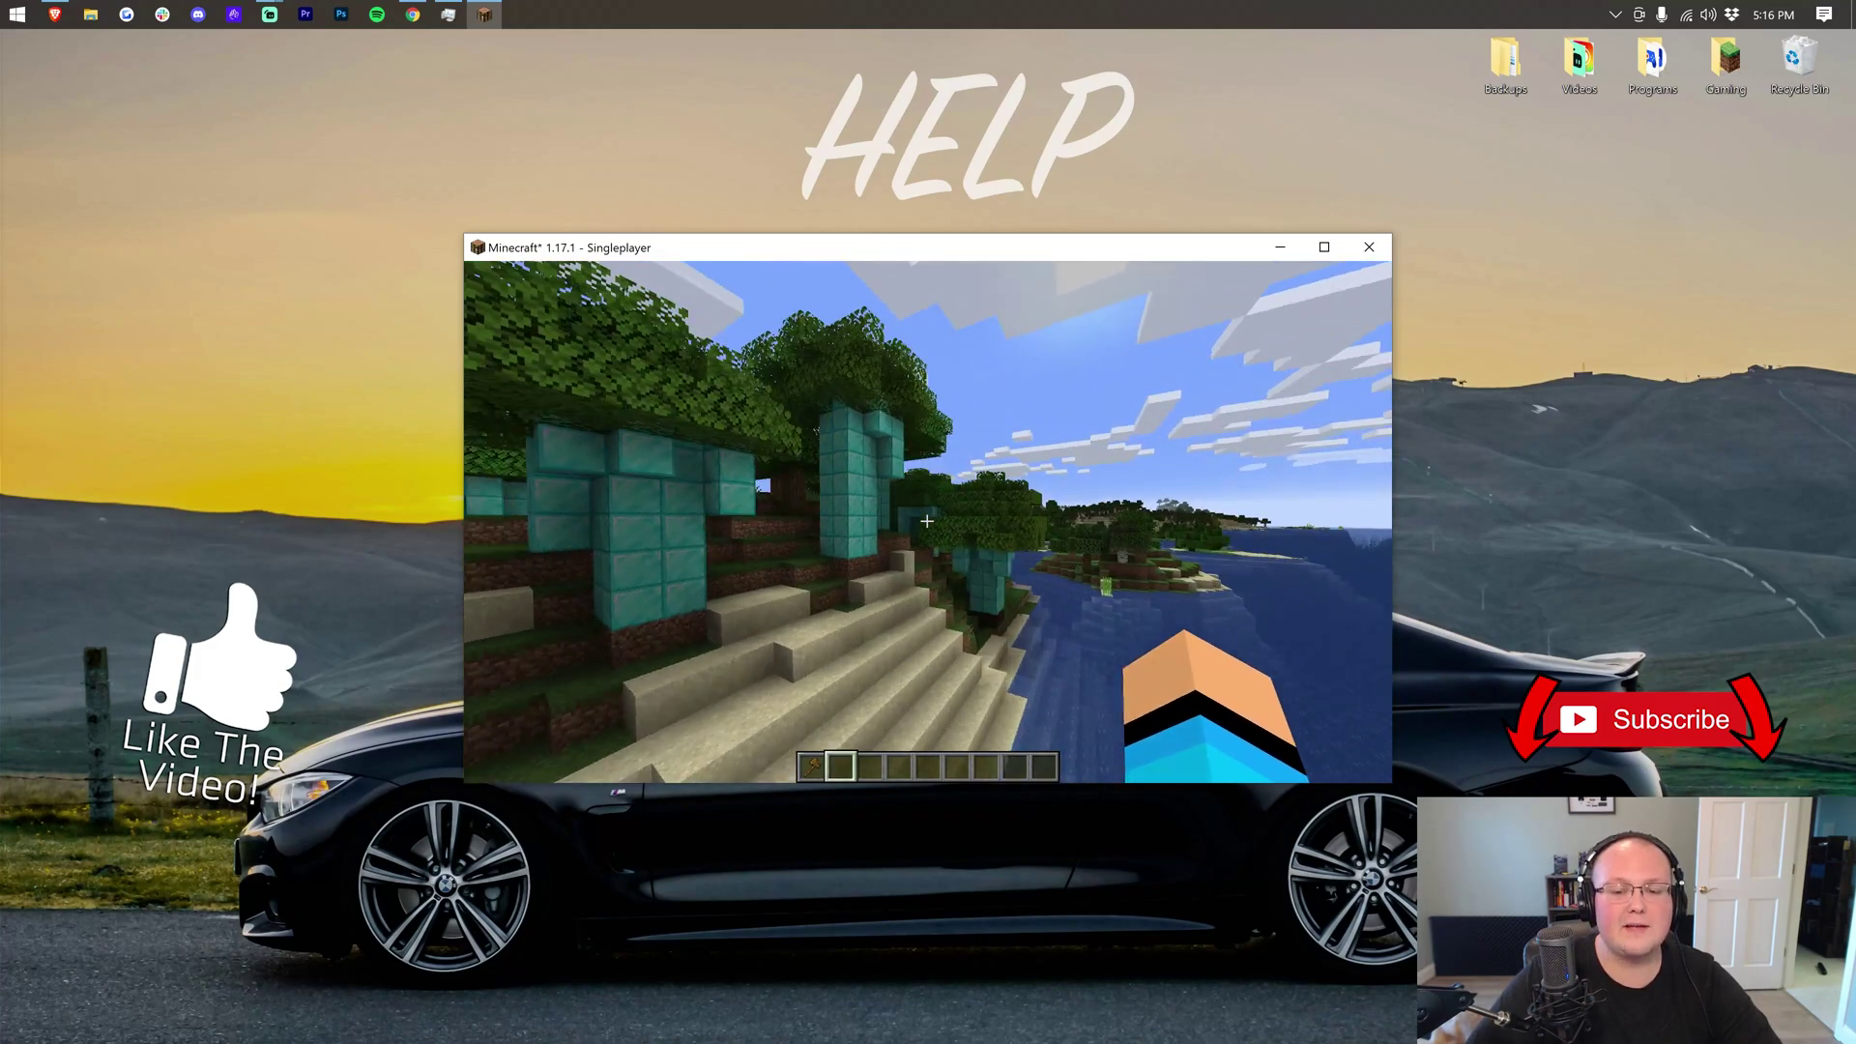
{"action": "key", "text": "w"}
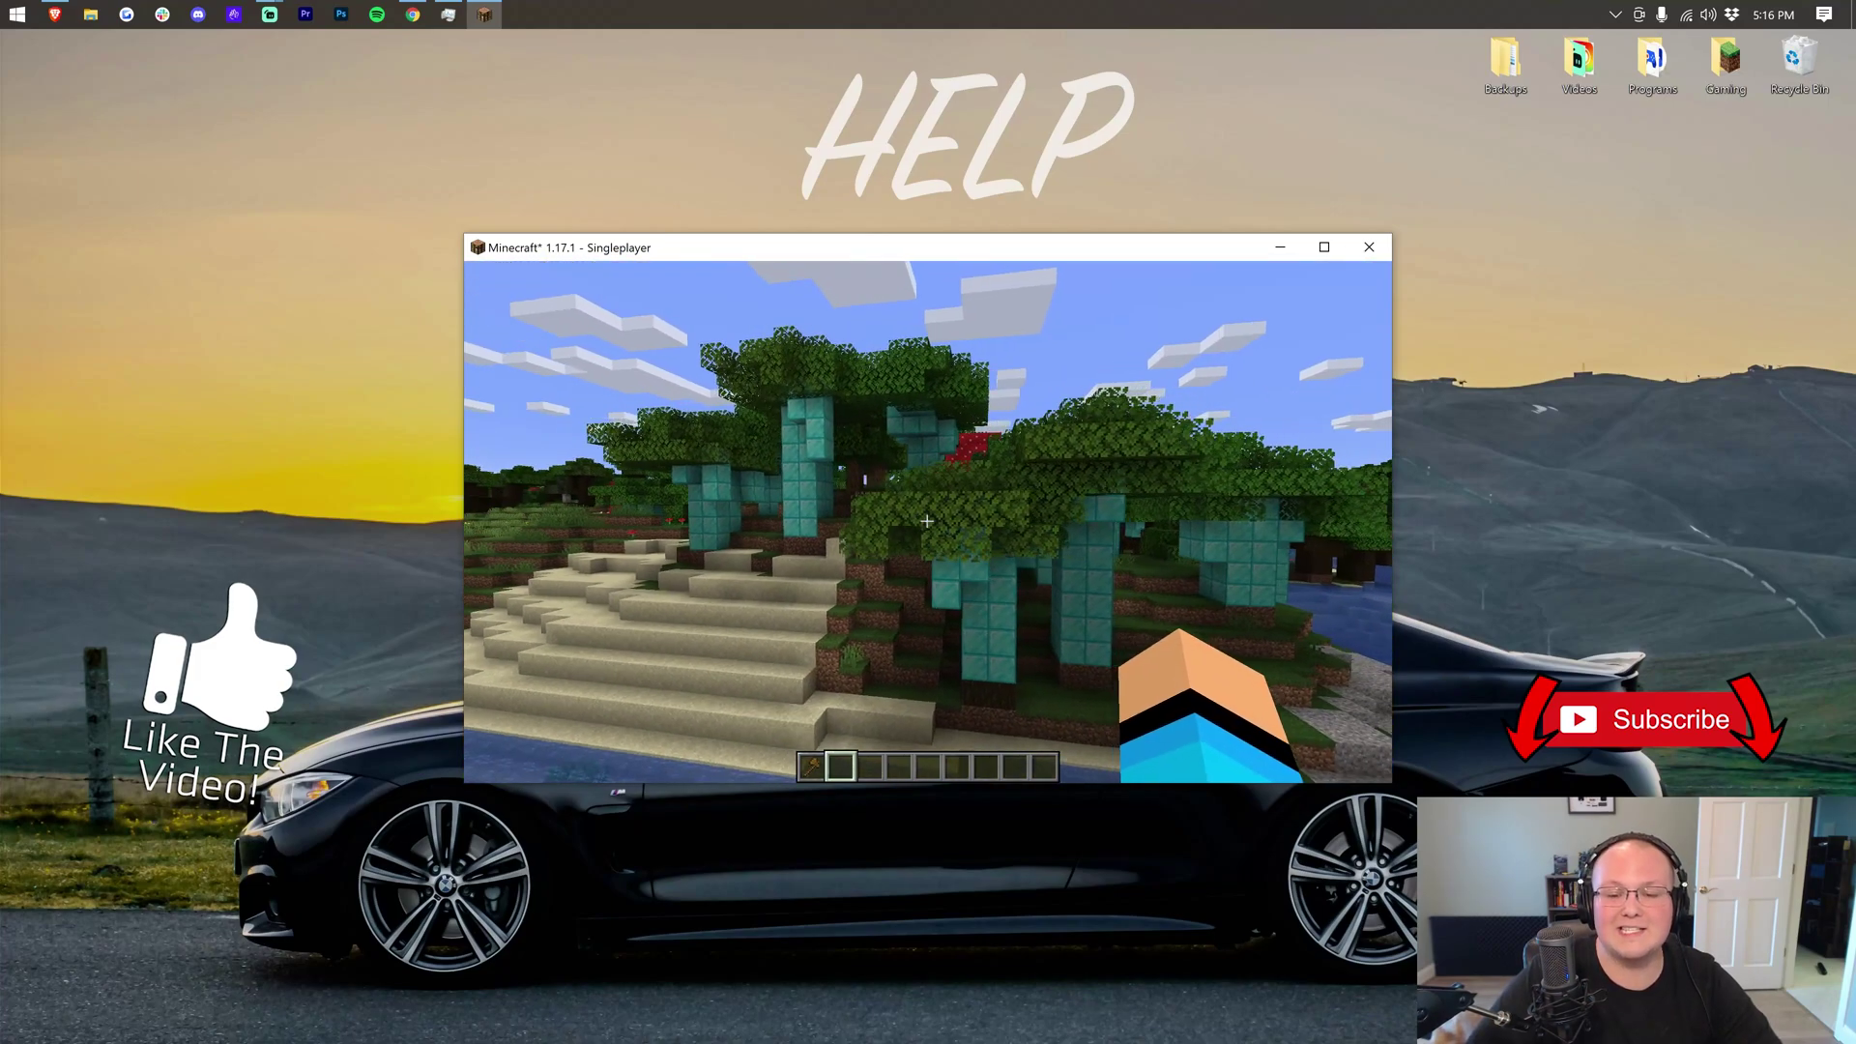
{"action": "key", "text": "w"}
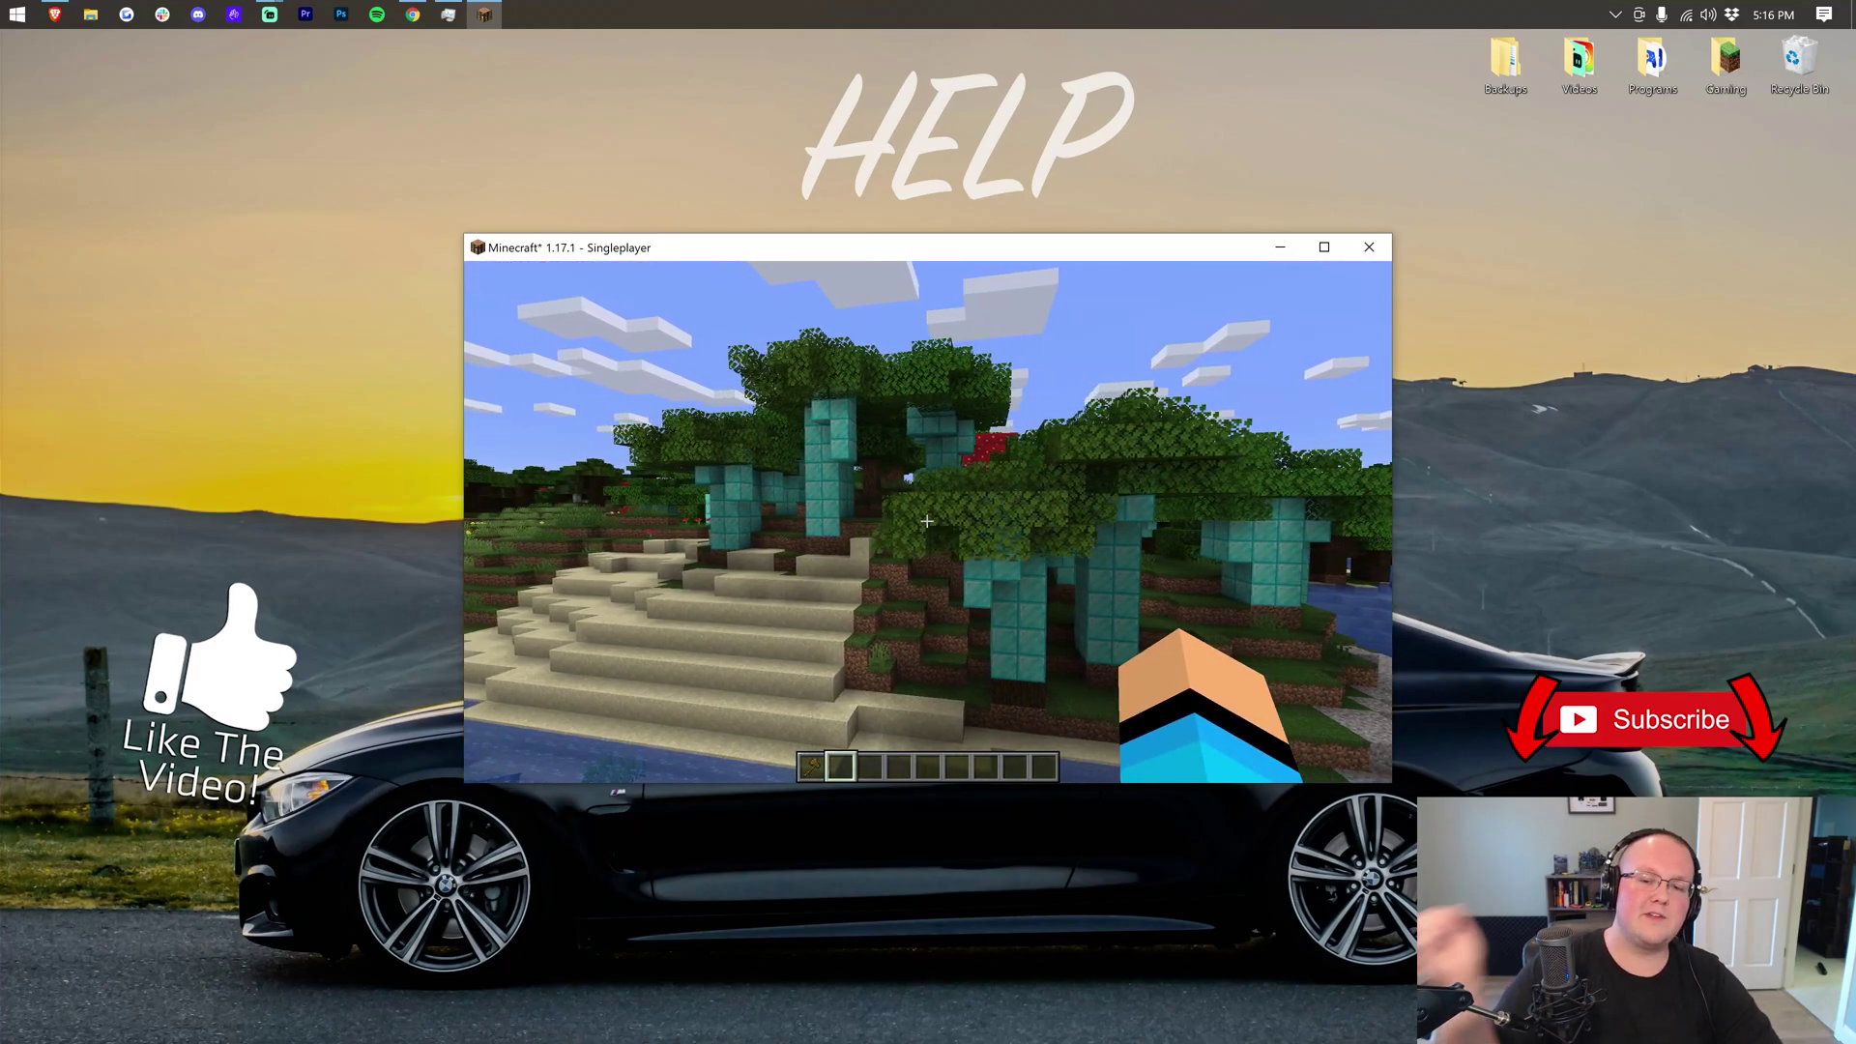
Step: Save the world and quit to the title screen
{"action": "key", "text": "Escape"}
{"action": "left_click", "coordinate": [959, 566]}
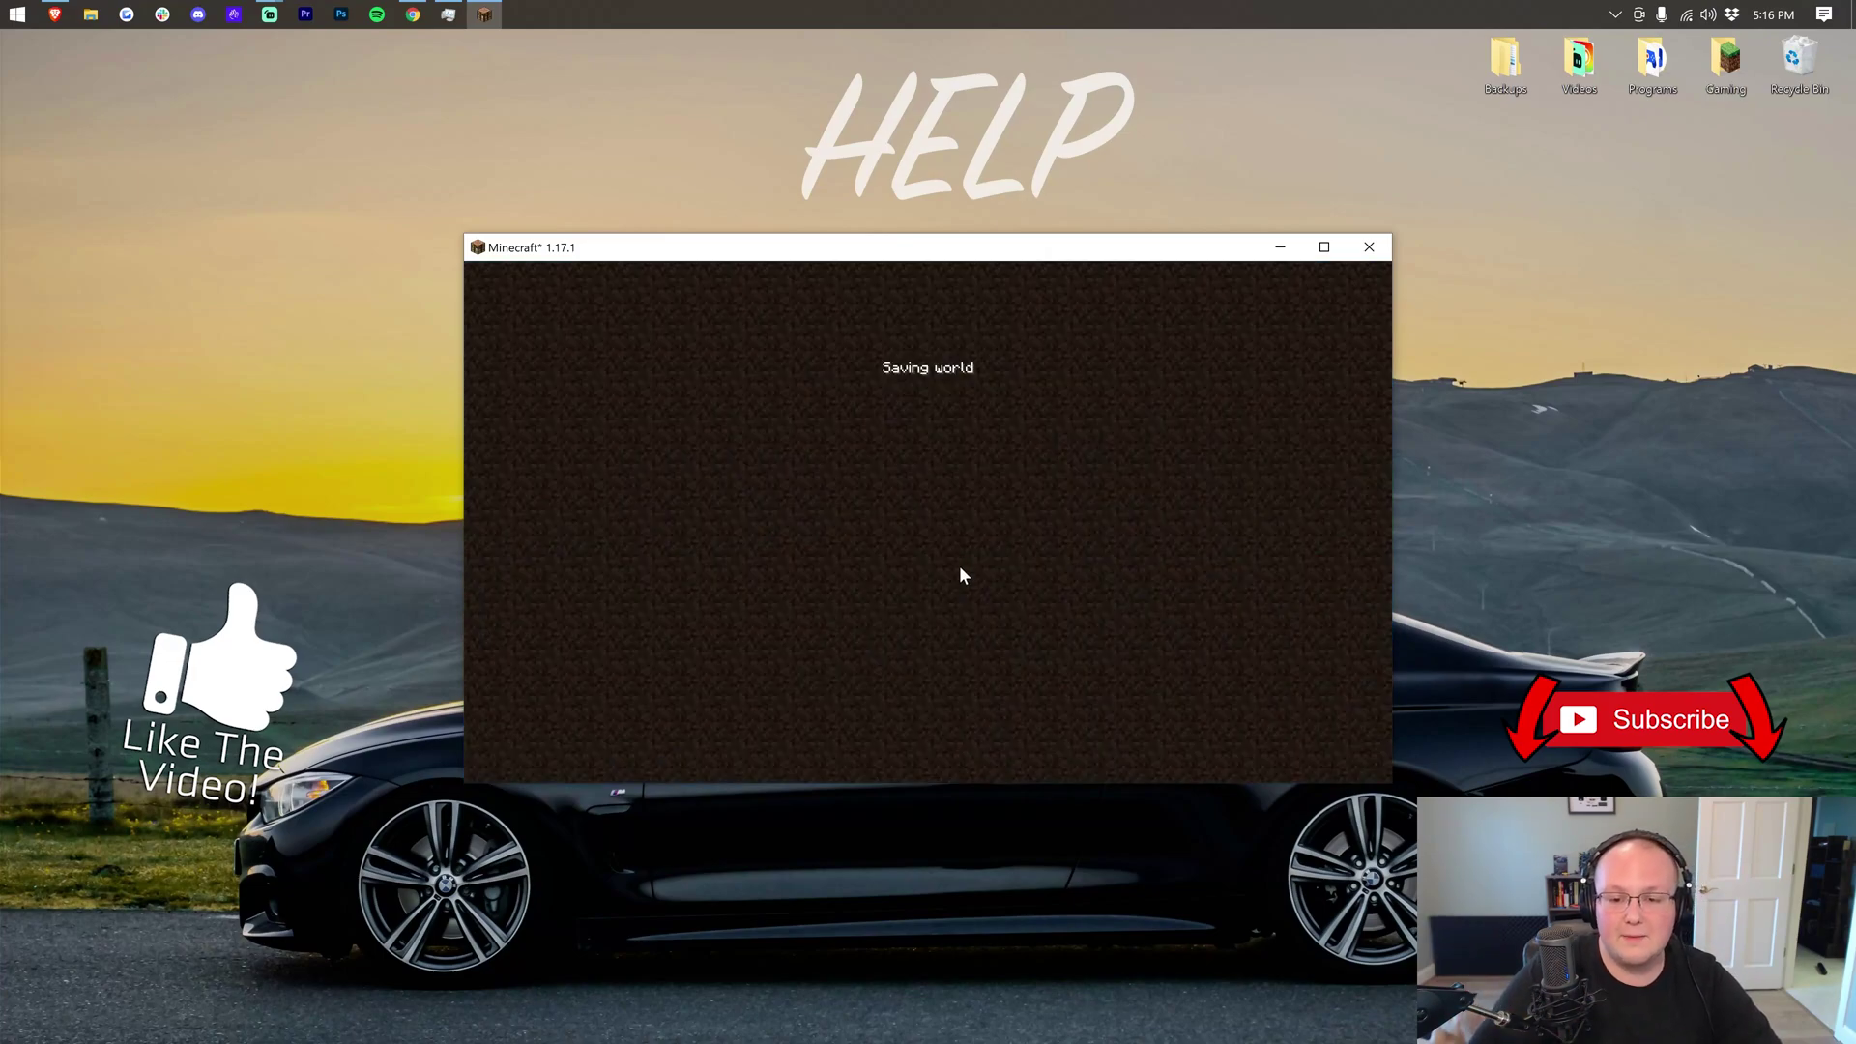